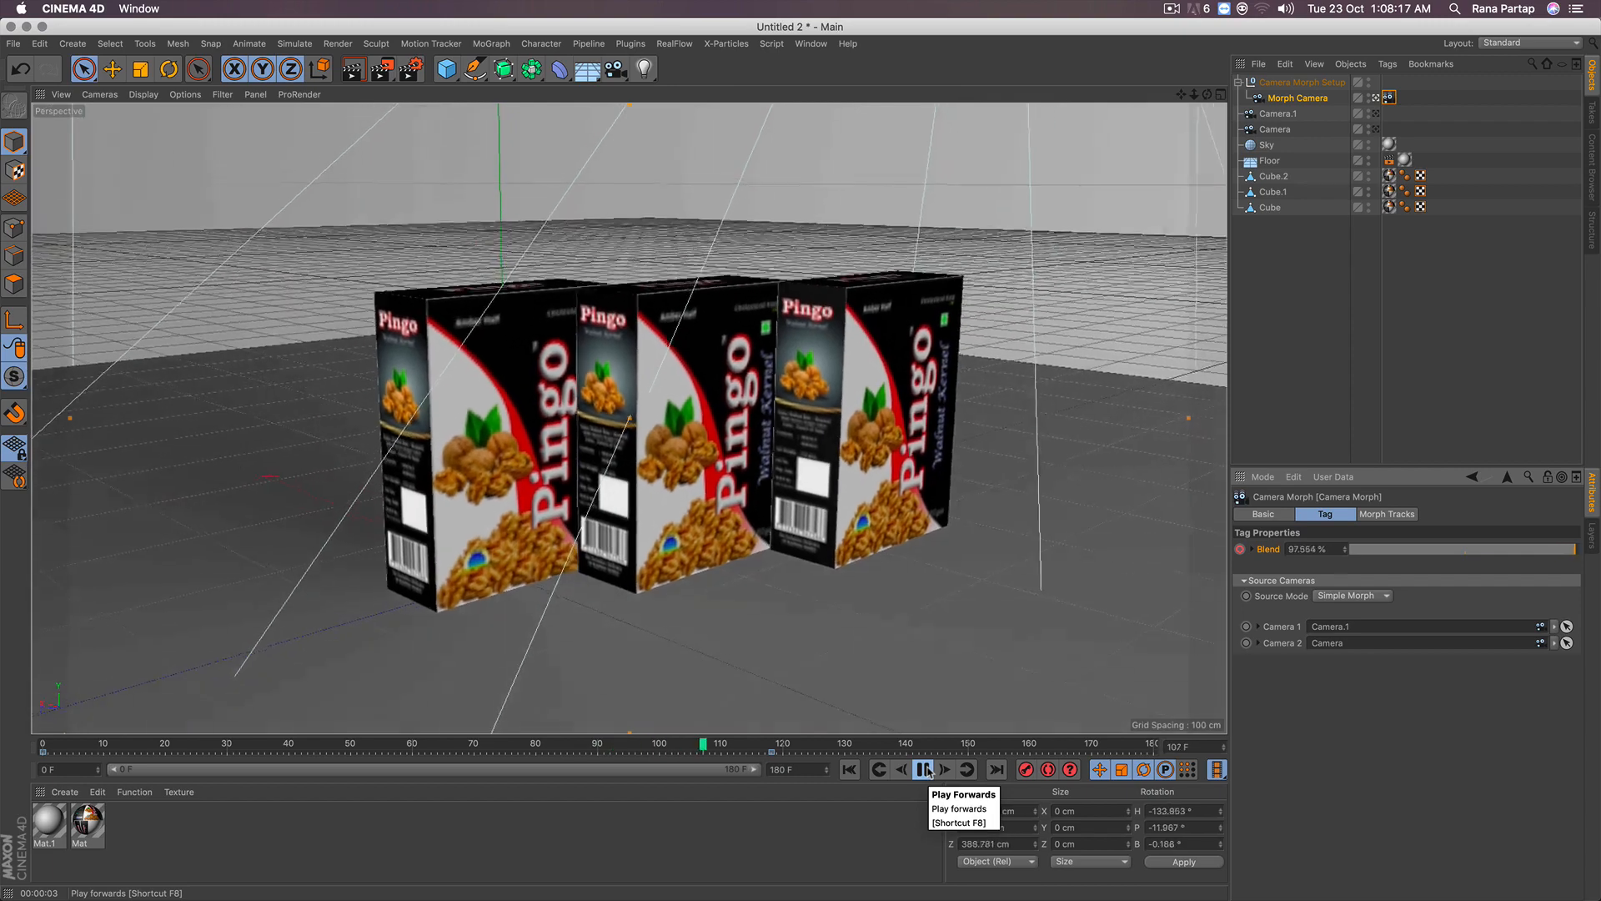
Step: Stop the animation playback and render the camera view of the three product boxes
left_click(923, 769)
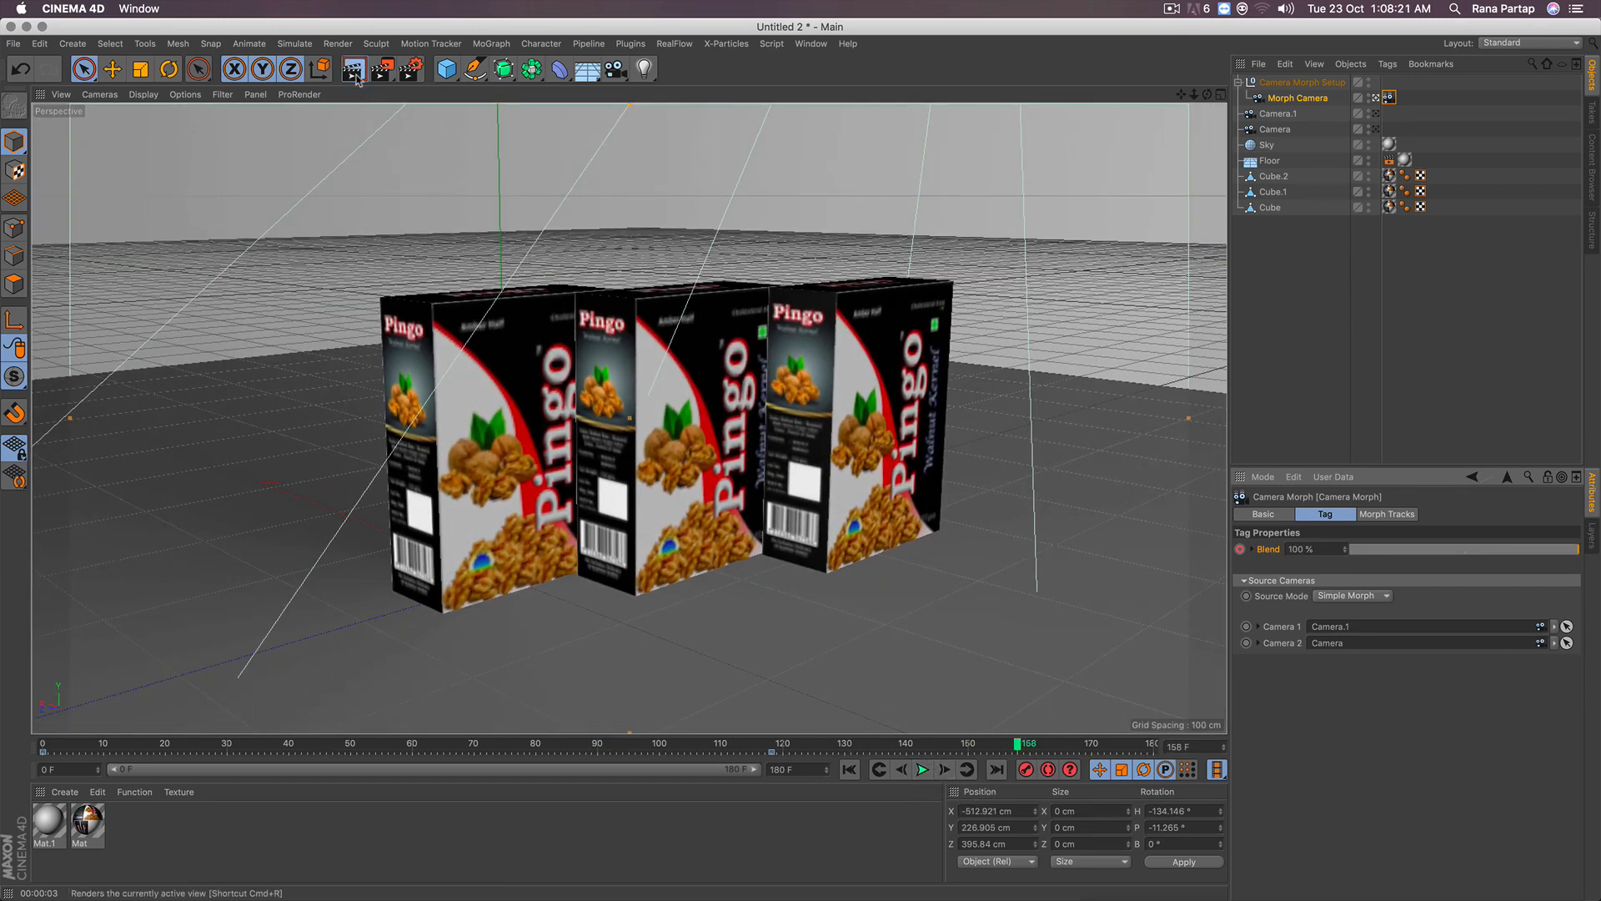
key("super+r")
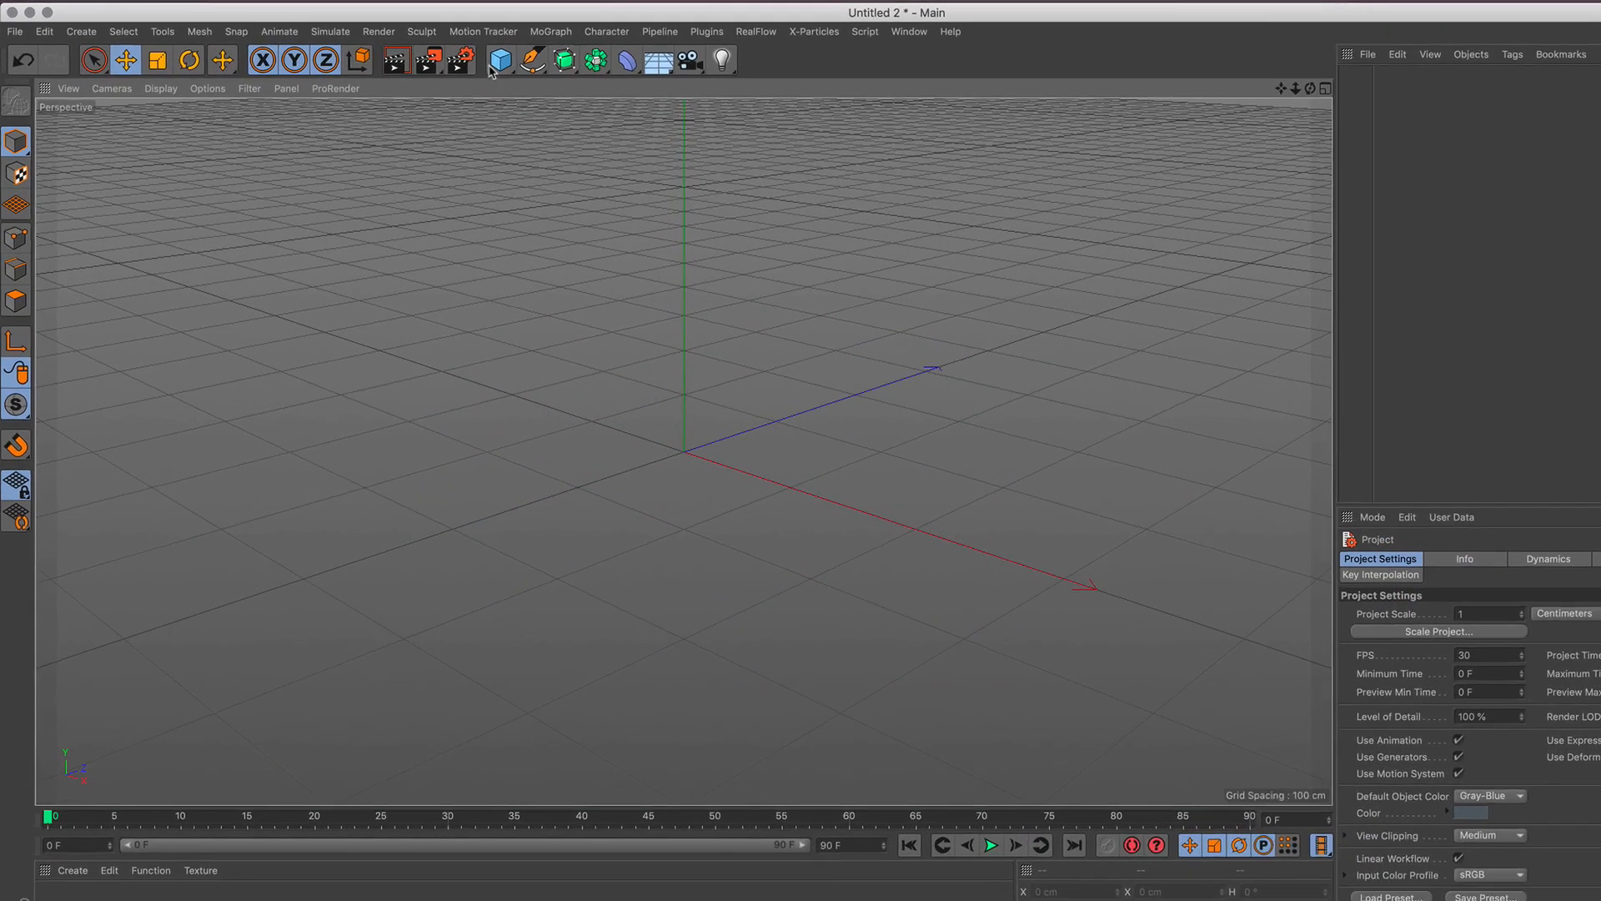
Step: Add a cube primitive and set its size to 50 cm in X, 170 cm in Y and 130 cm in Z
left_click(447, 70)
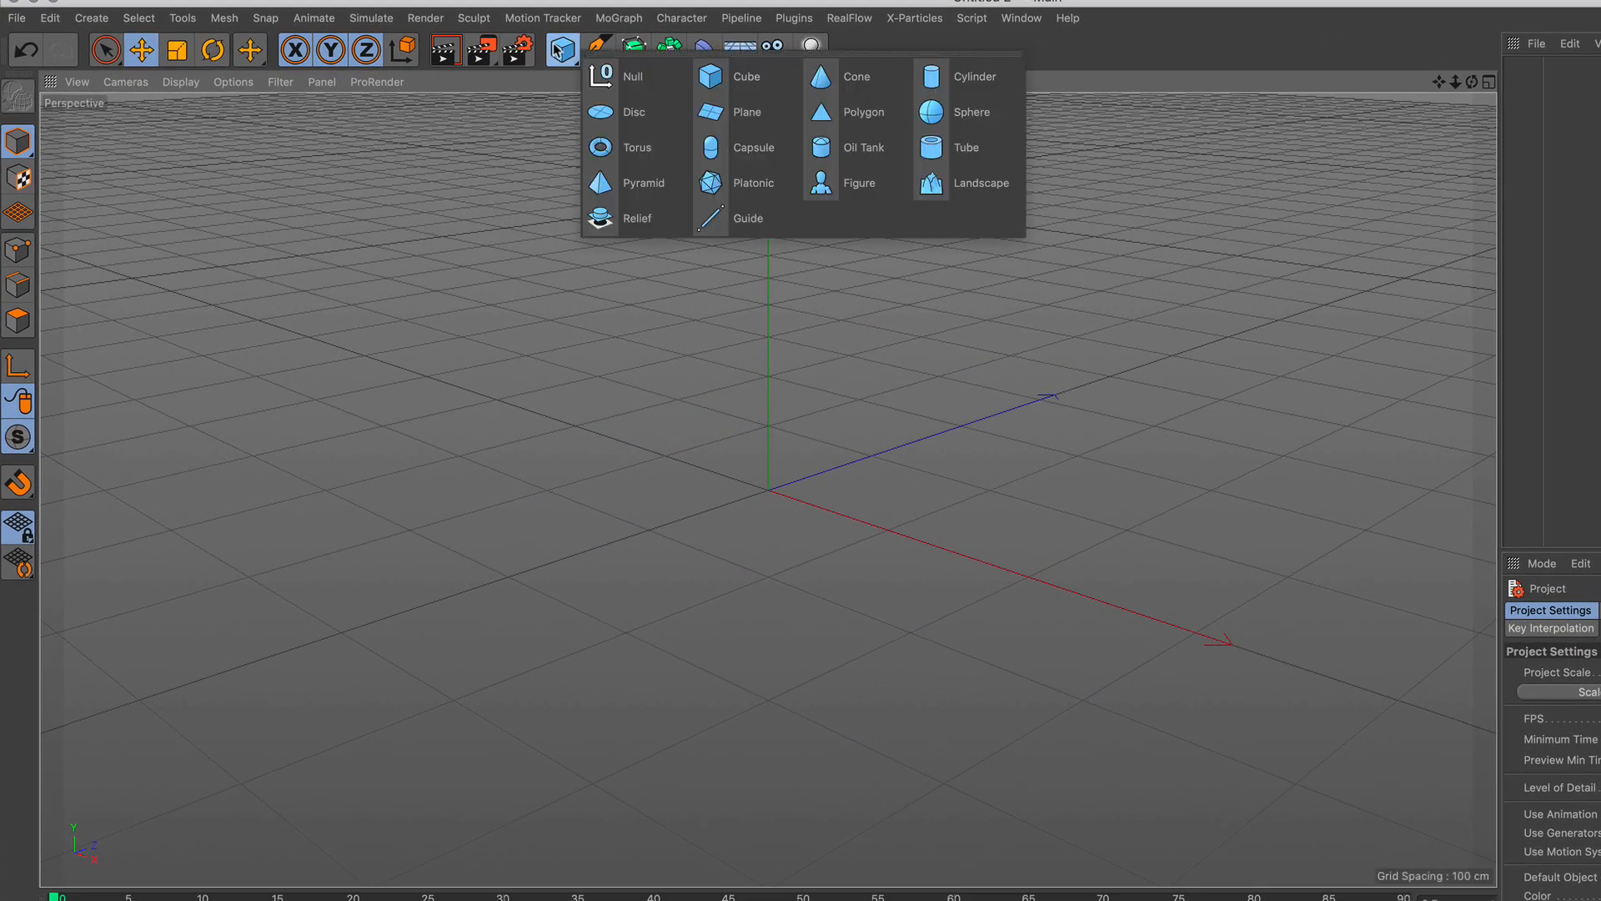
left_click(773, 92)
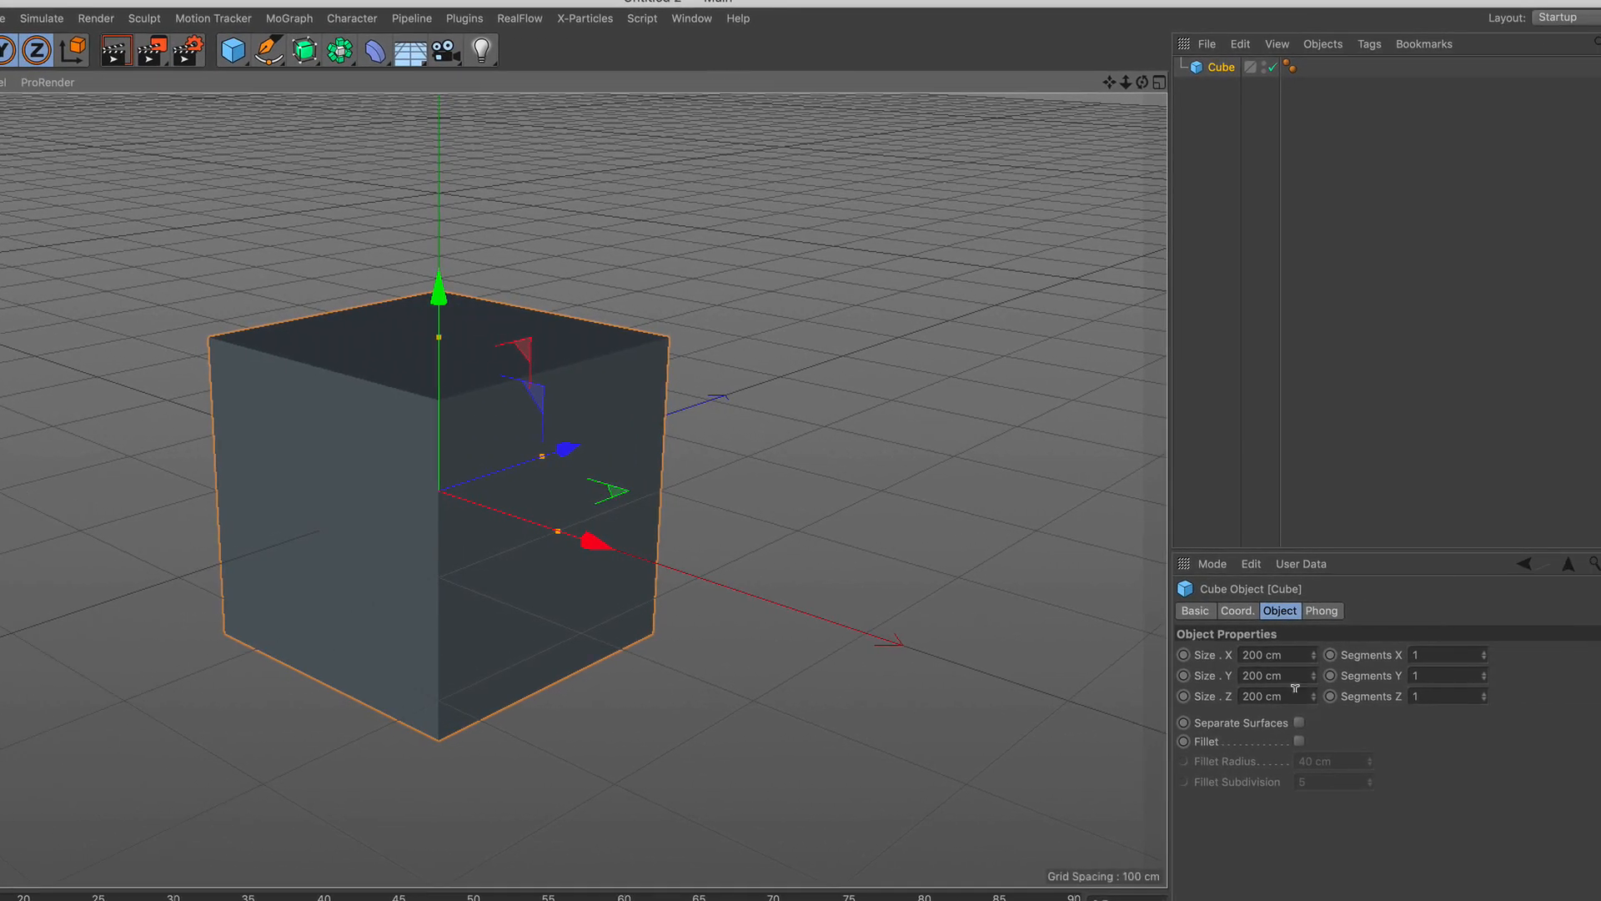
left_click(1271, 654)
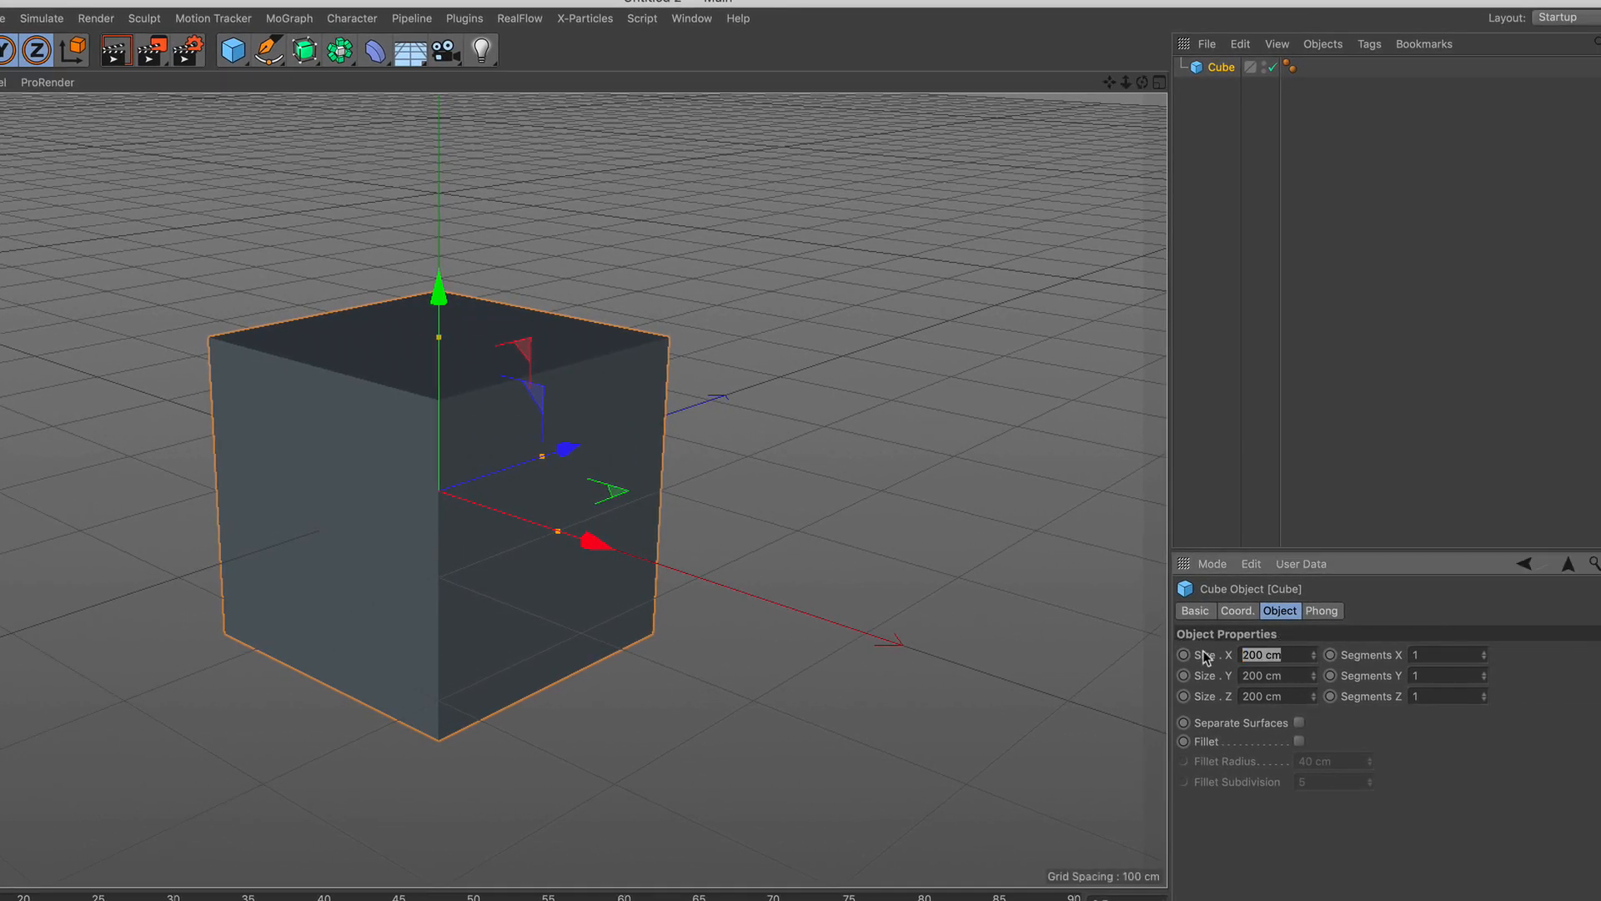
type("50")
key("Return")
left_click(1280, 675)
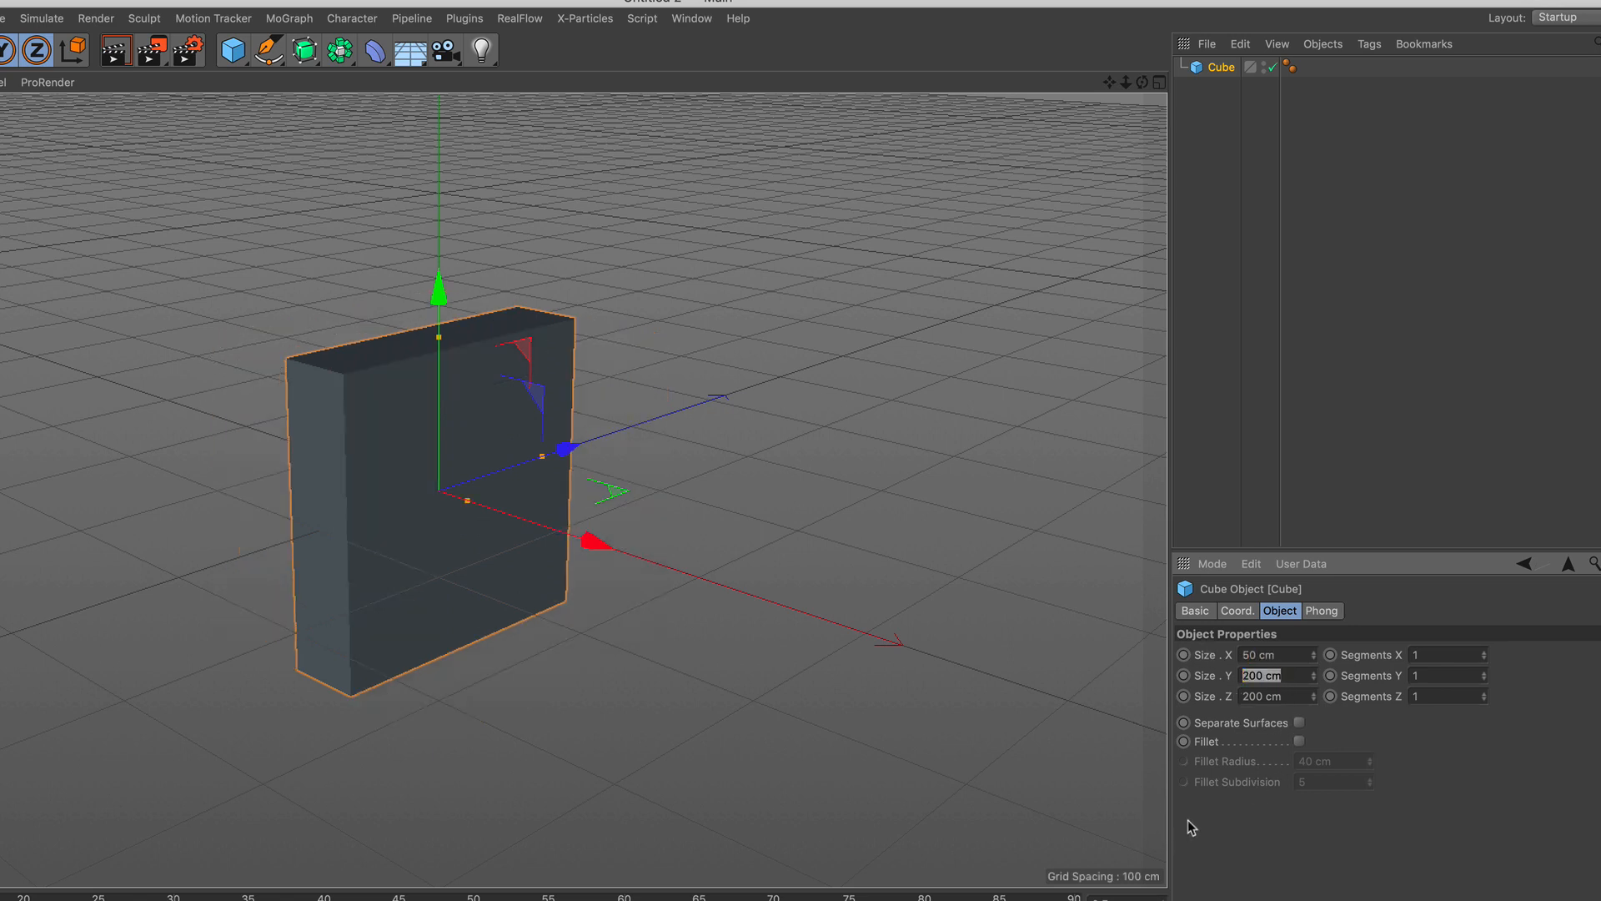
type("170")
key("Return")
key("Tab")
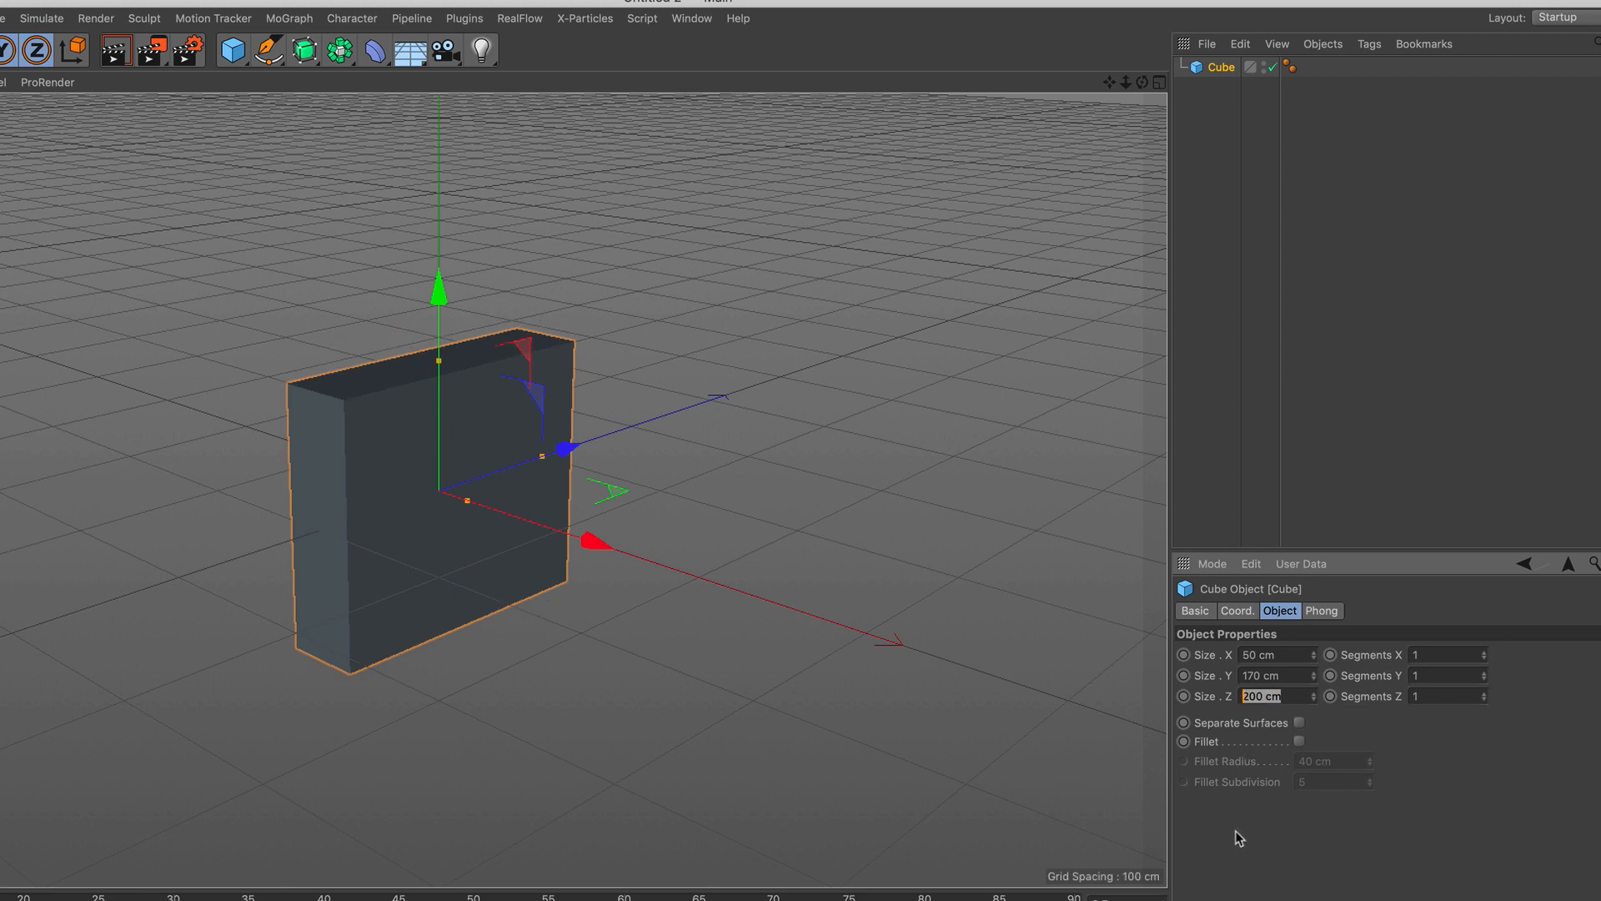
type("130")
key("Return")
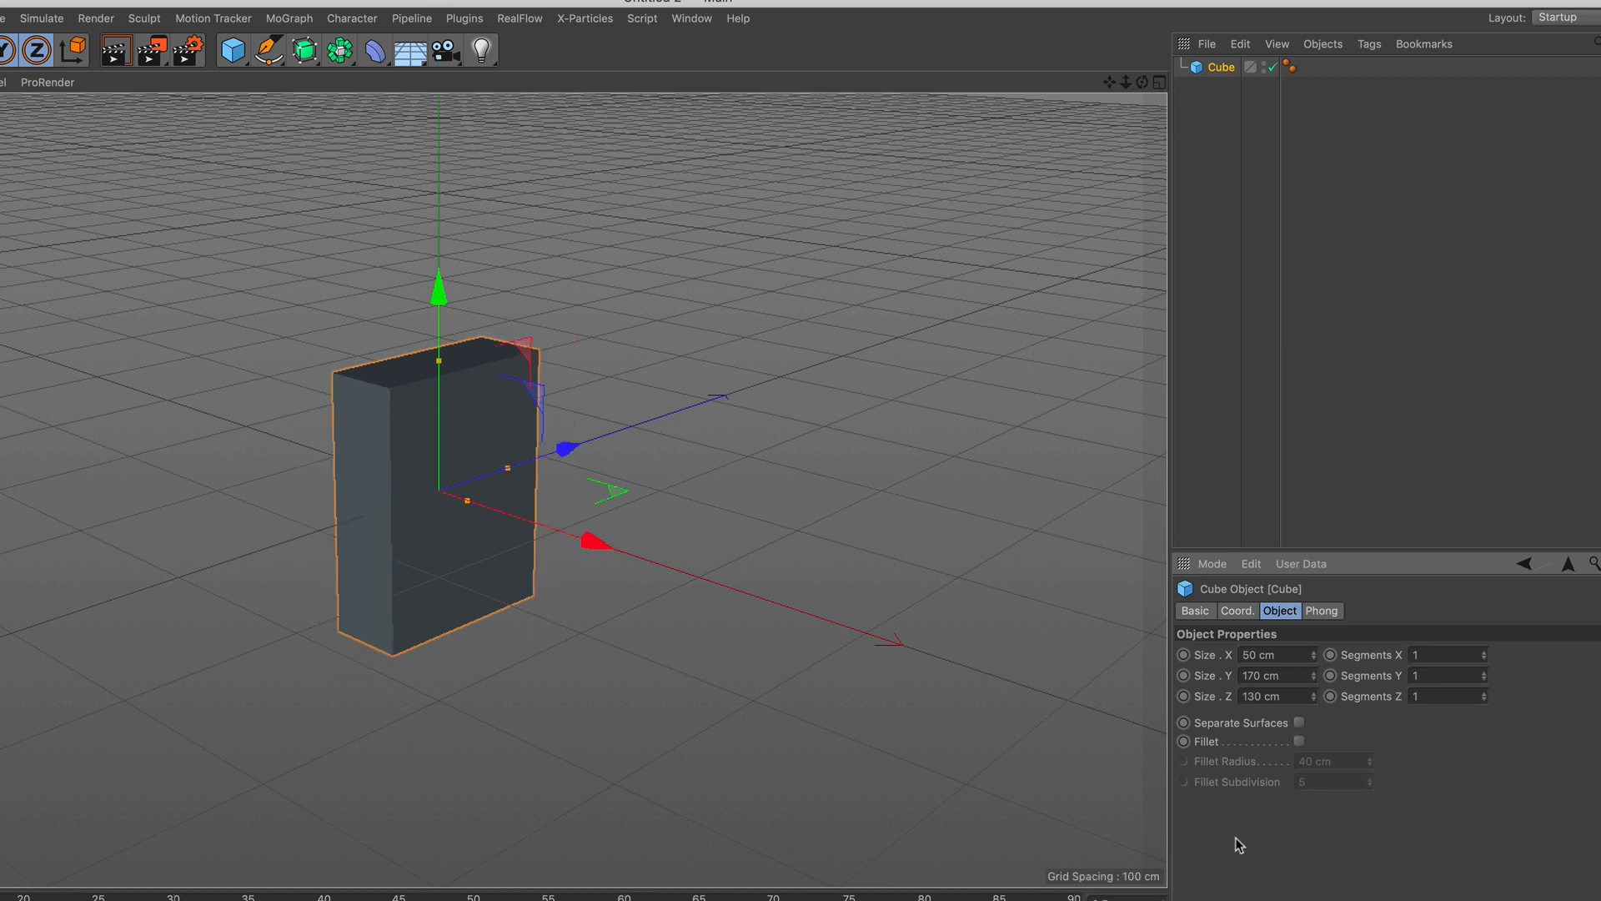
Step: Convert the resized cube primitive into an editable polygon object
left_click_drag(458, 518, 455, 552, "alt")
right_click_drag(760, 533, 766, 503, "alt")
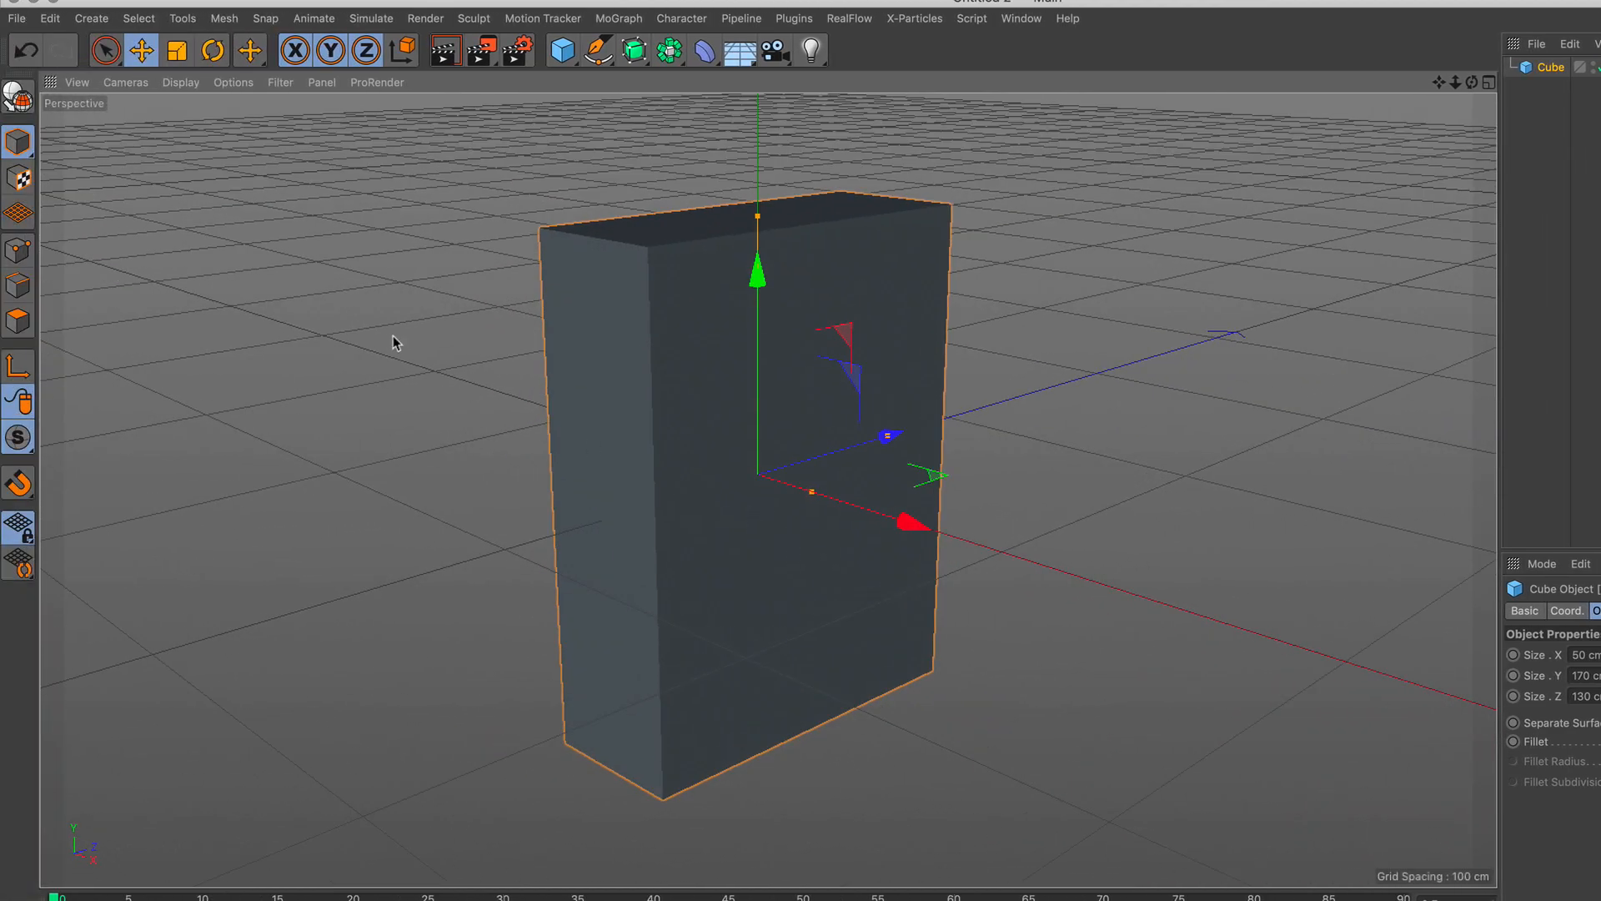
left_click(18, 96)
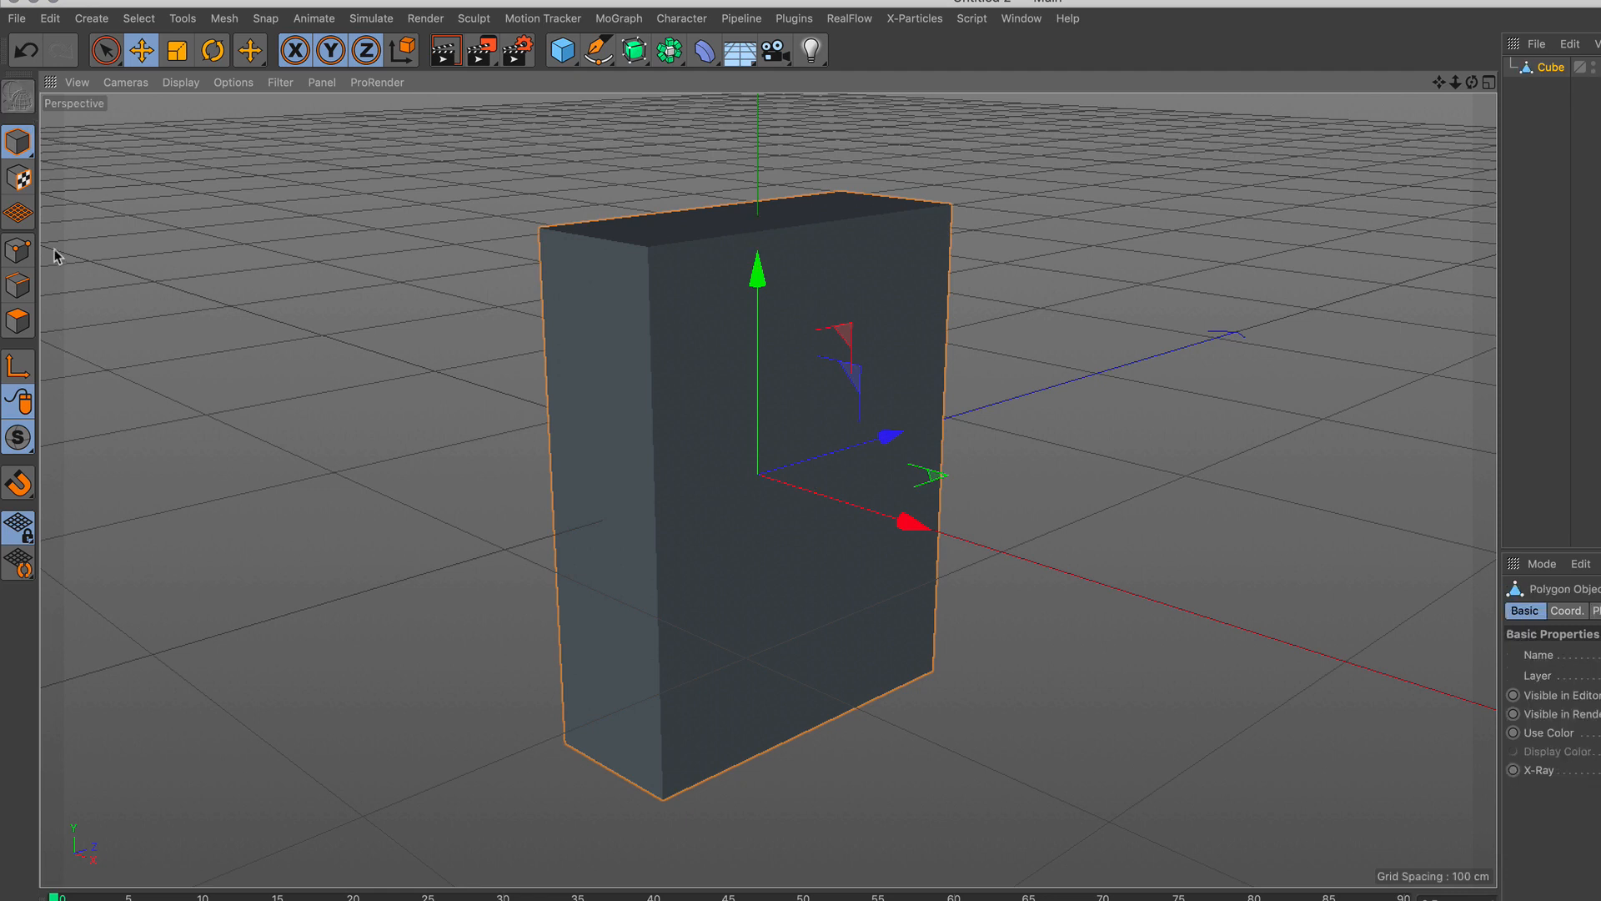
Step: Select the box's narrow side, large front and top faces one after another in polygon mode, and return to model mode
left_click(18, 320)
left_click(614, 458)
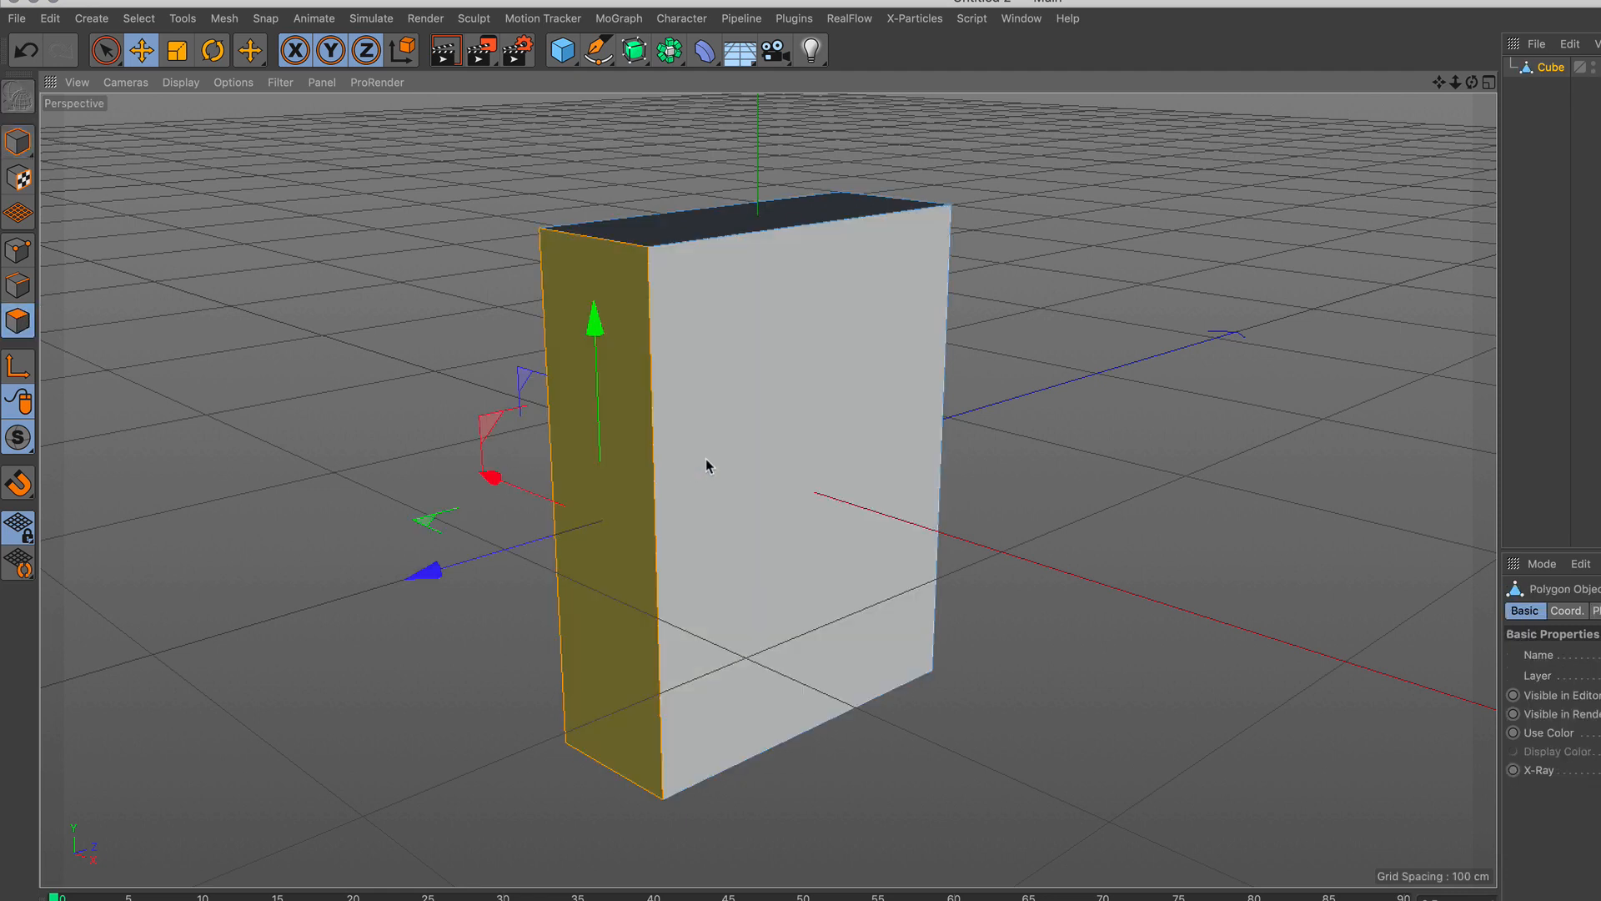
left_click(714, 465)
left_click(716, 213)
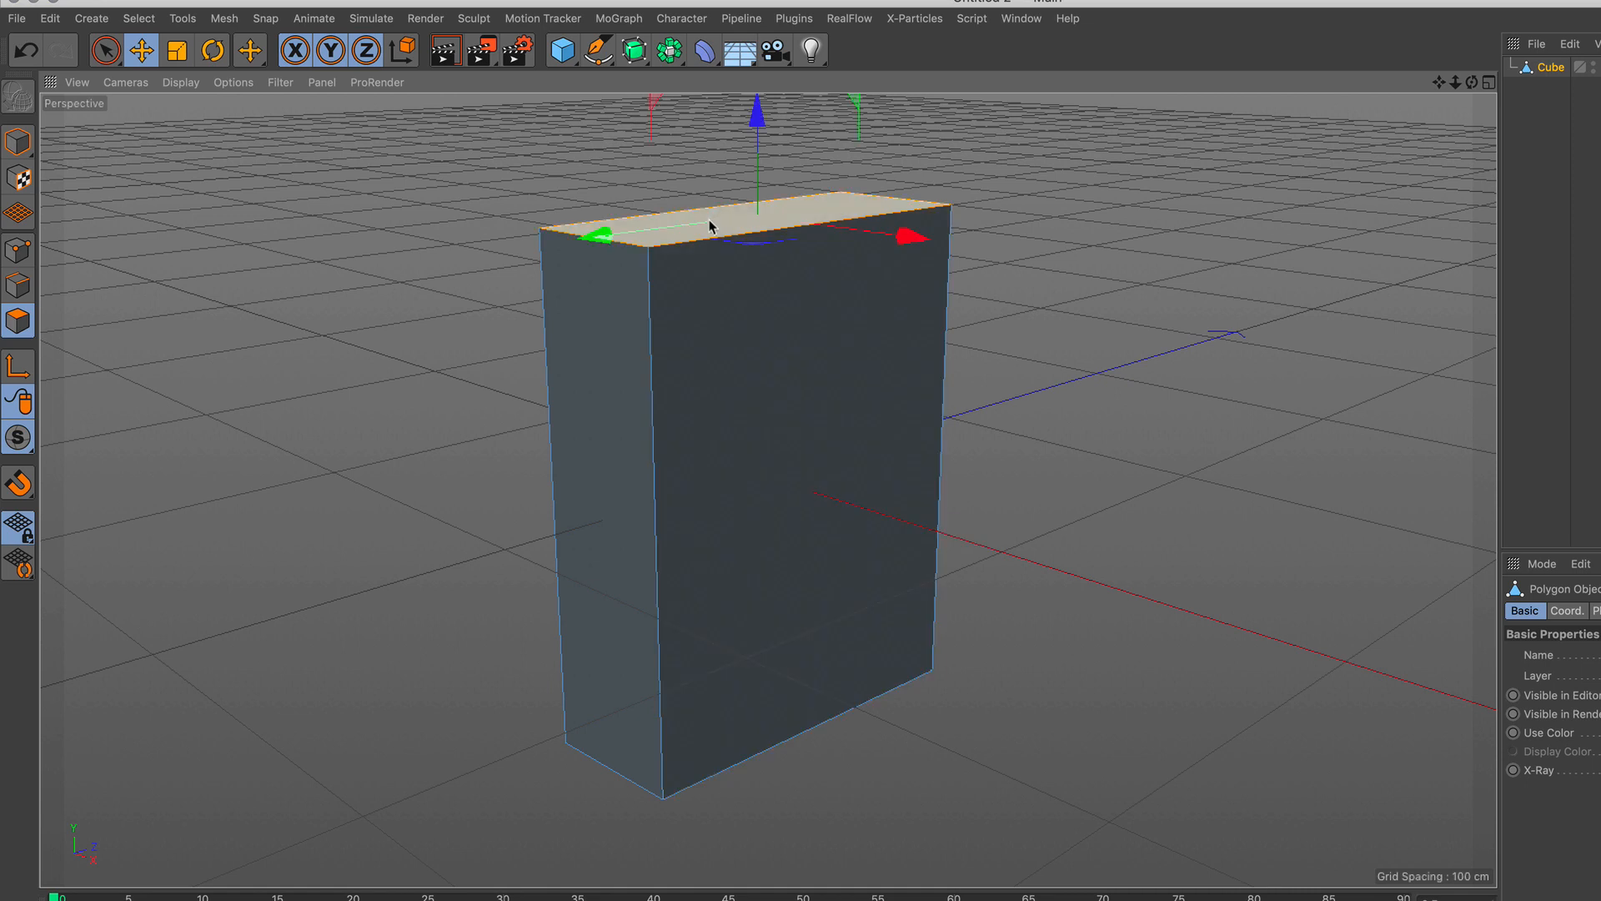
left_click(19, 142)
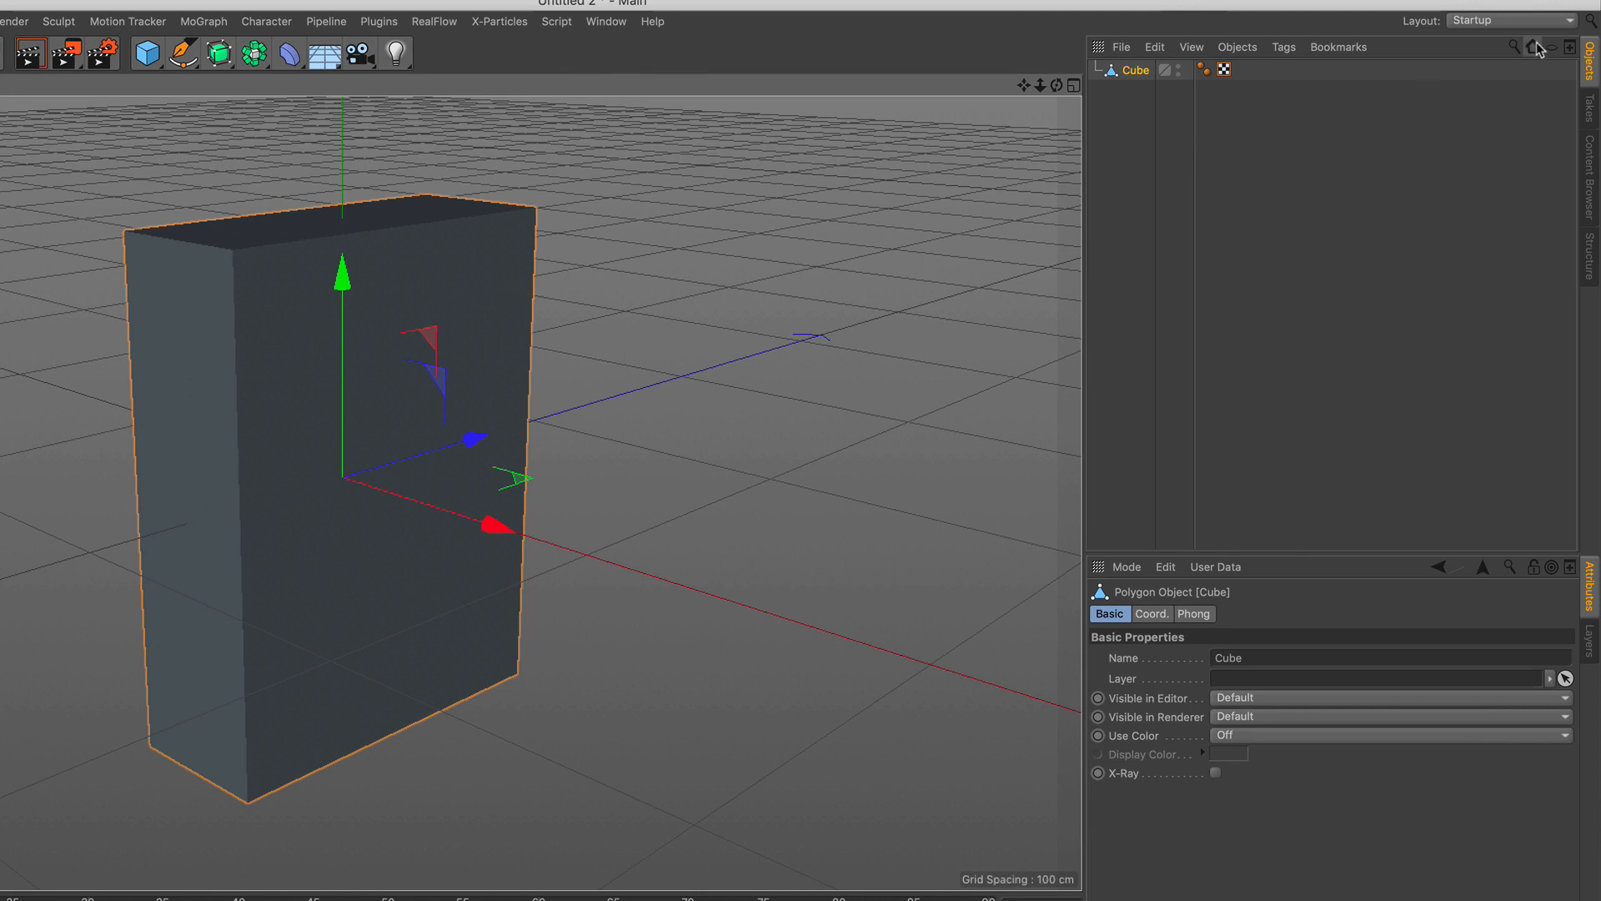
Step: Switch to the BP - UV Edit layout and run the BodyPaint 3D Setup Wizard on the cube with Optimal Cubic Mapping and a Color channel
left_click(1555, 22)
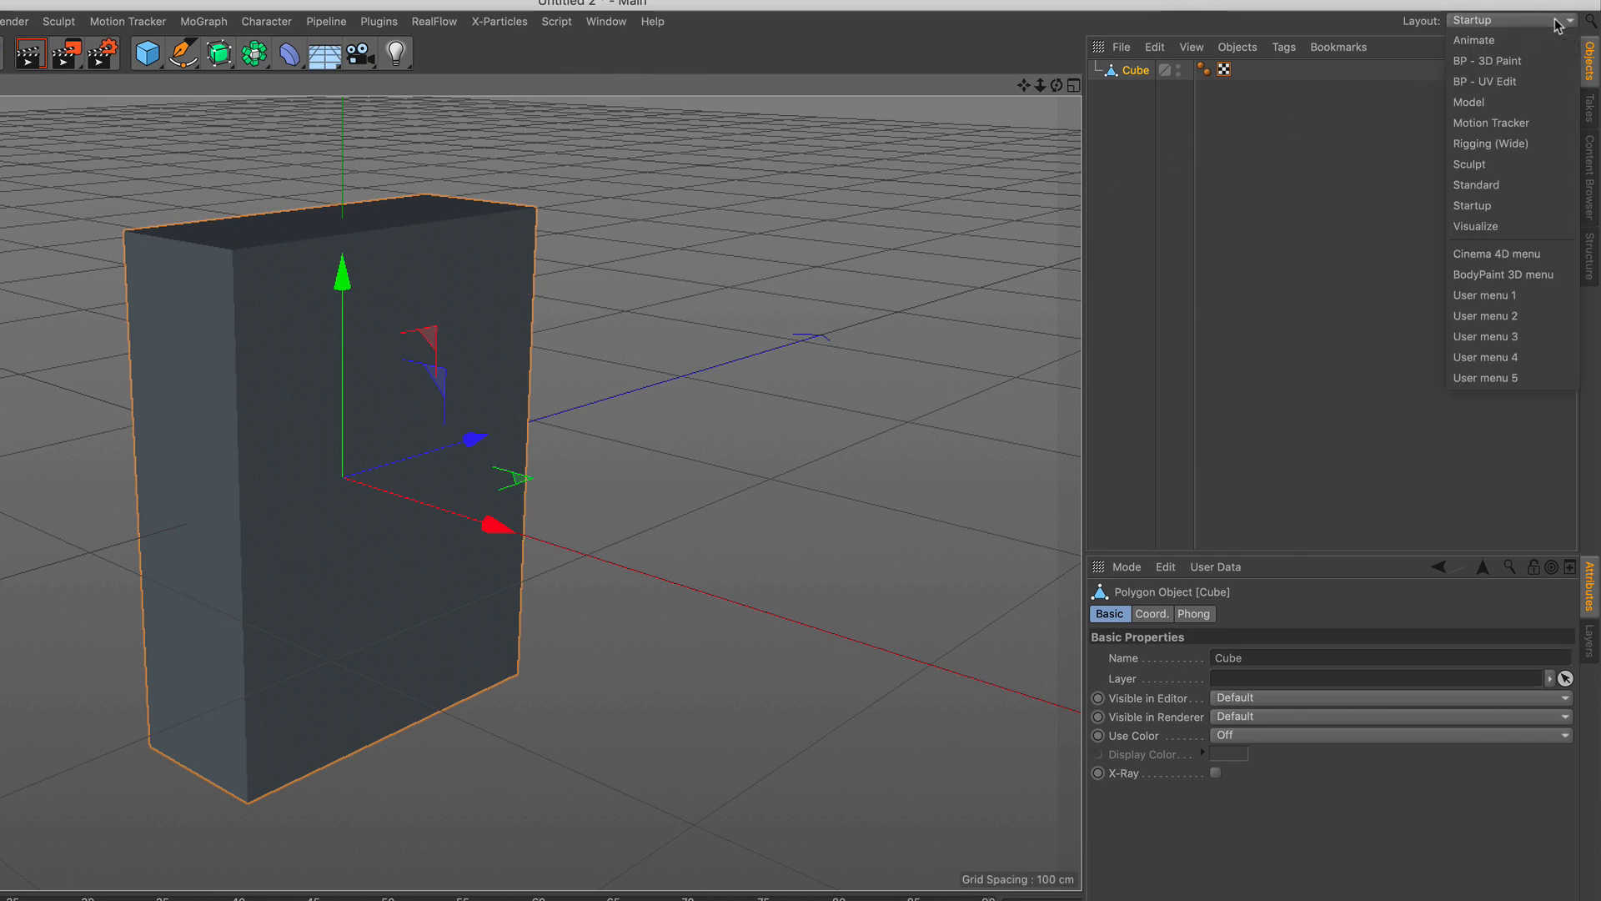
left_click(1539, 81)
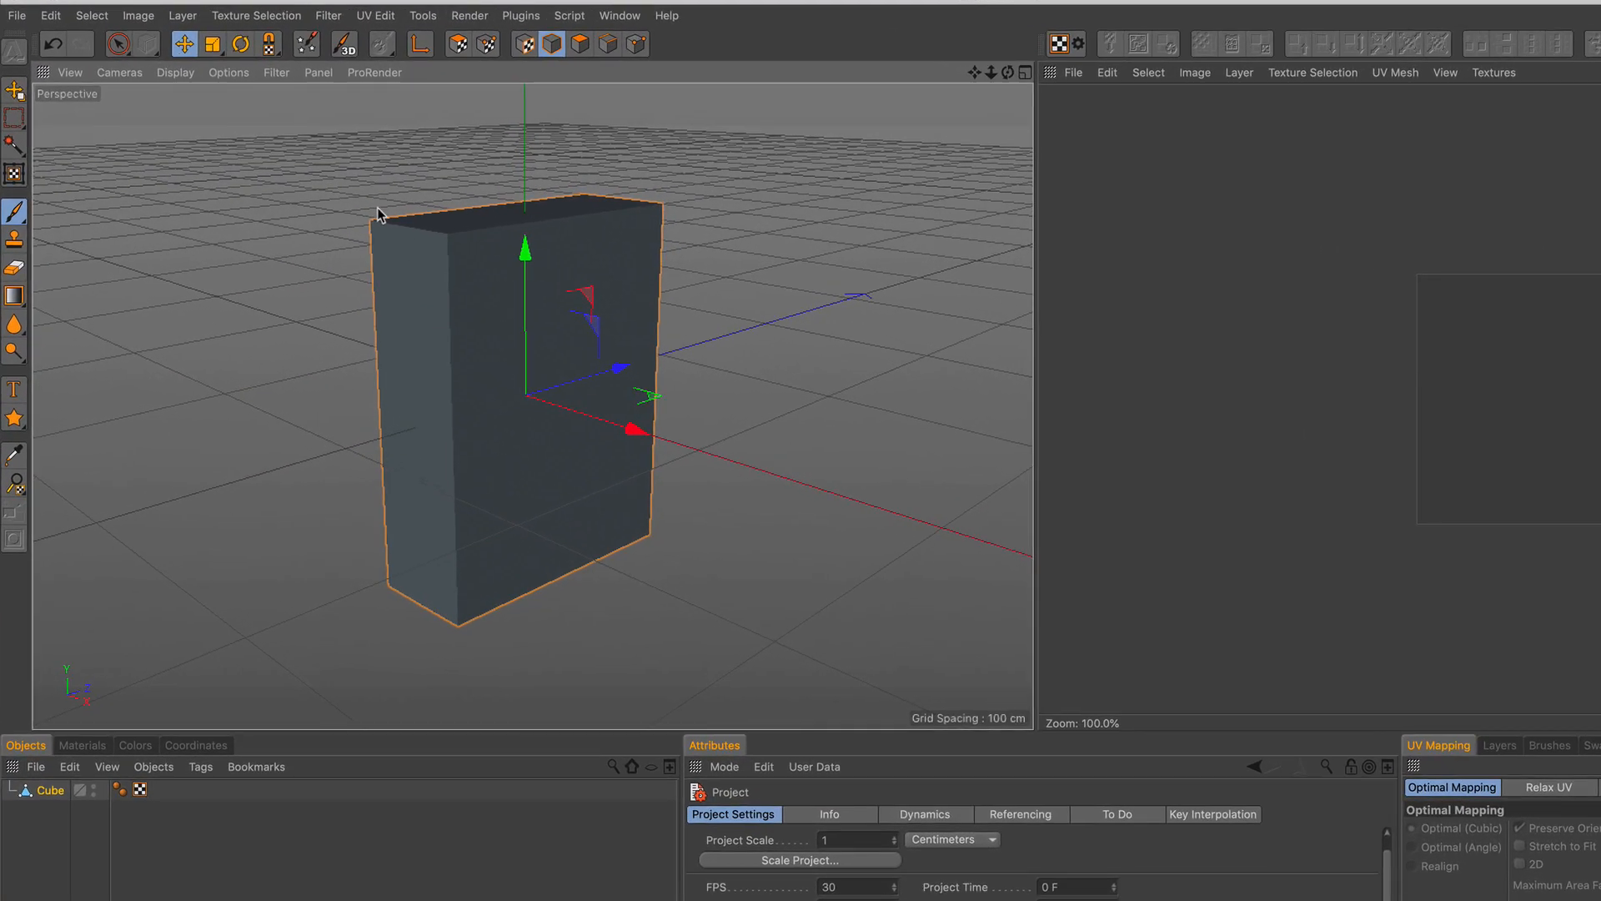
left_click(308, 48)
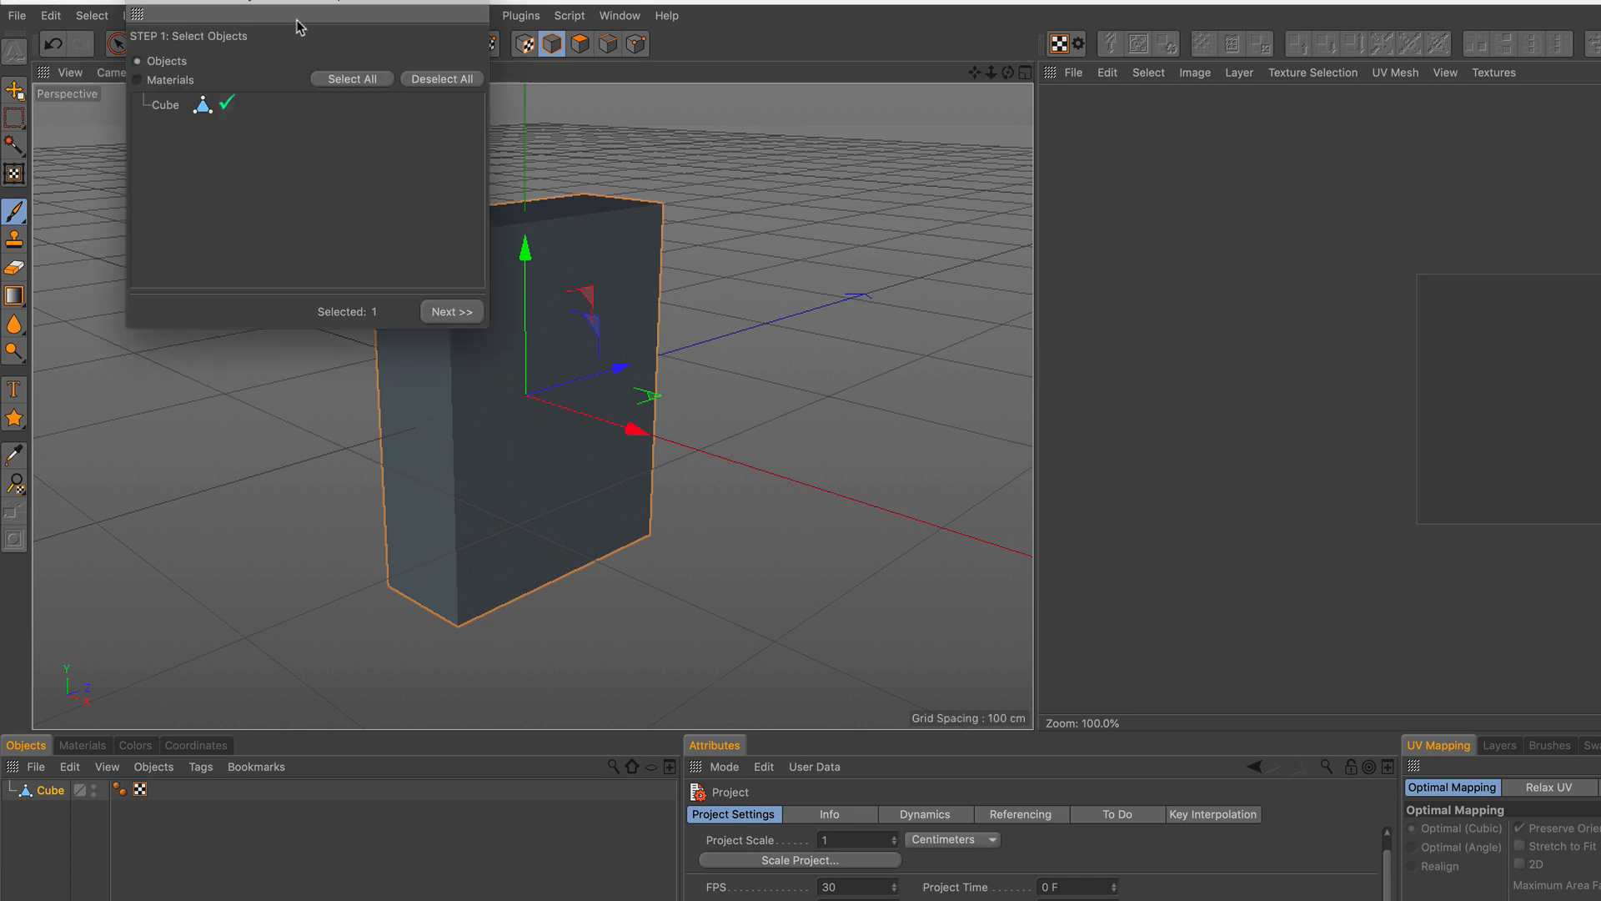
left_click_drag(297, 7, 915, 241)
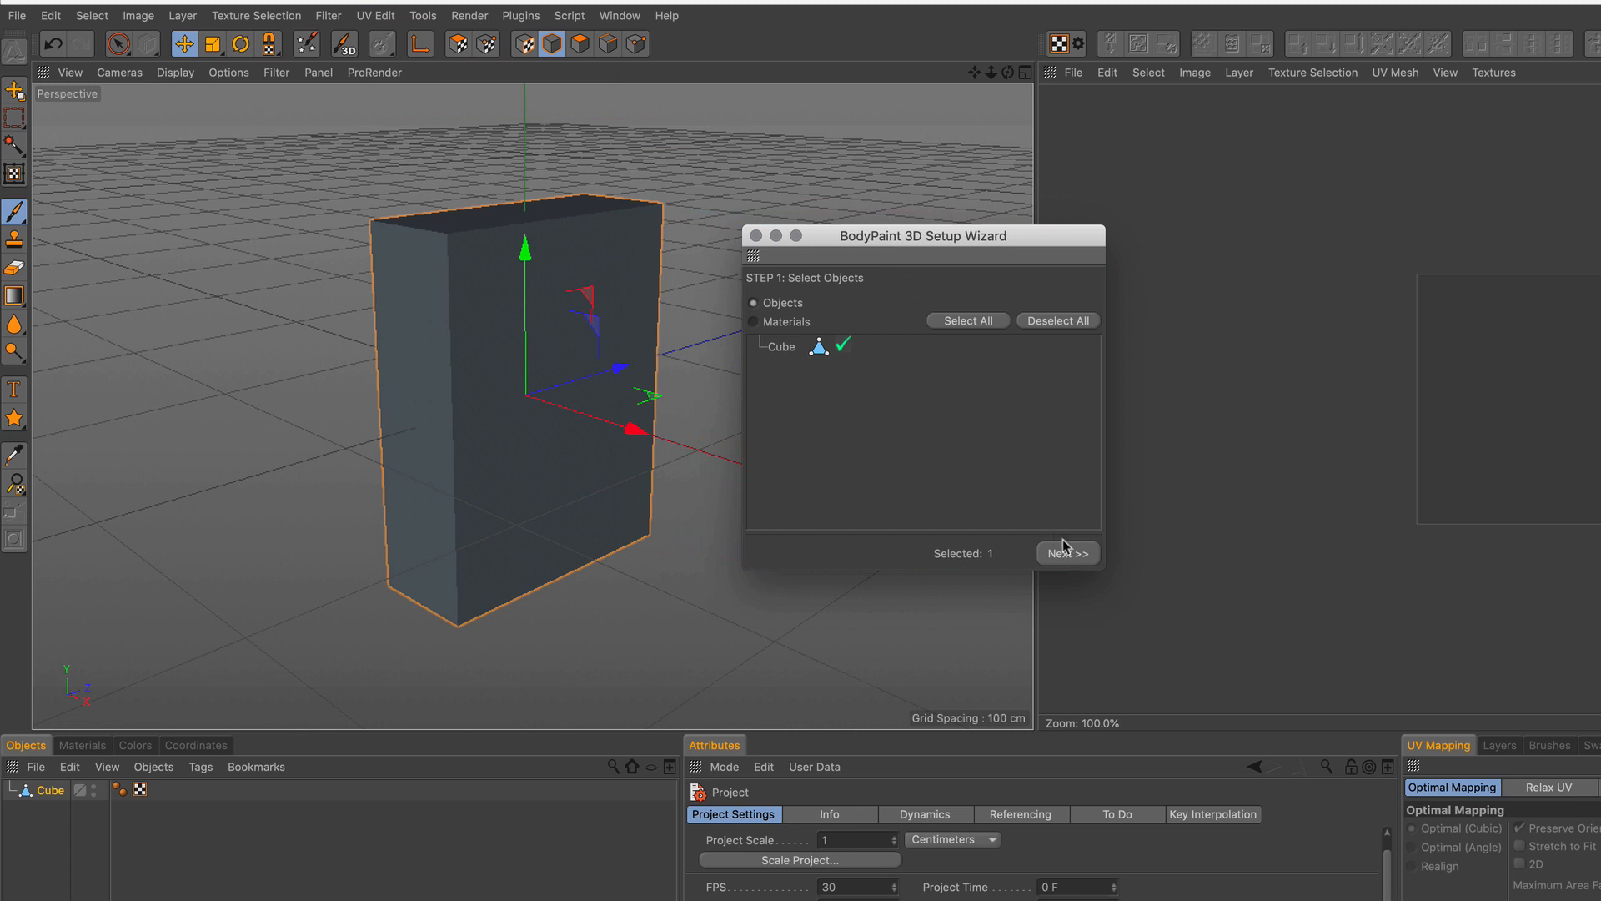
left_click(1076, 560)
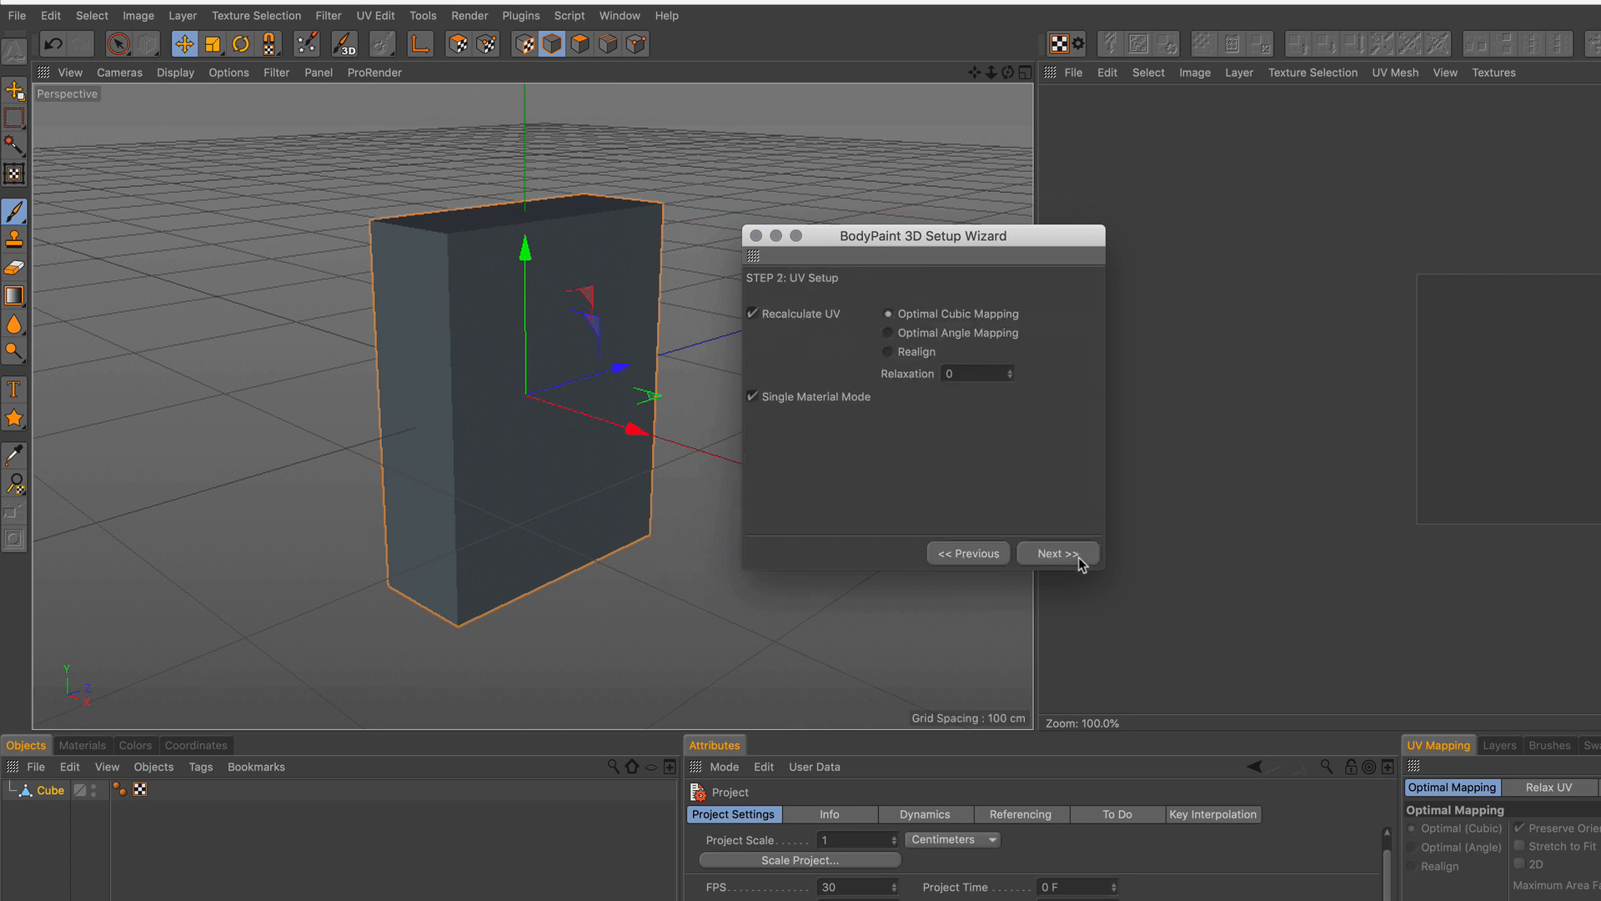
left_click(1079, 559)
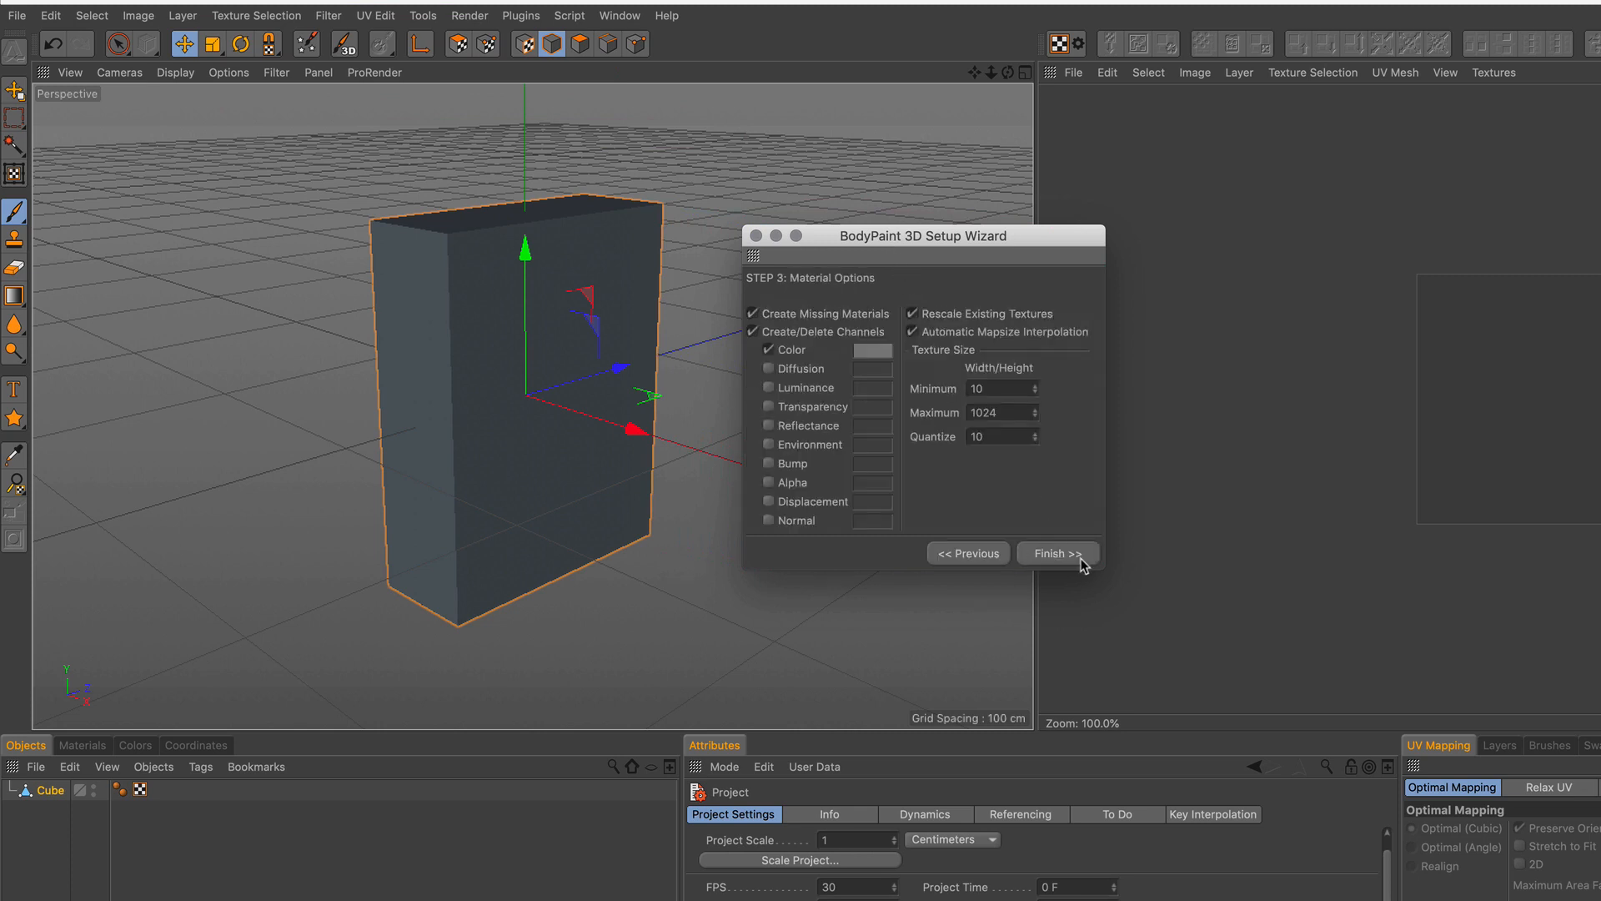
left_click(1057, 553)
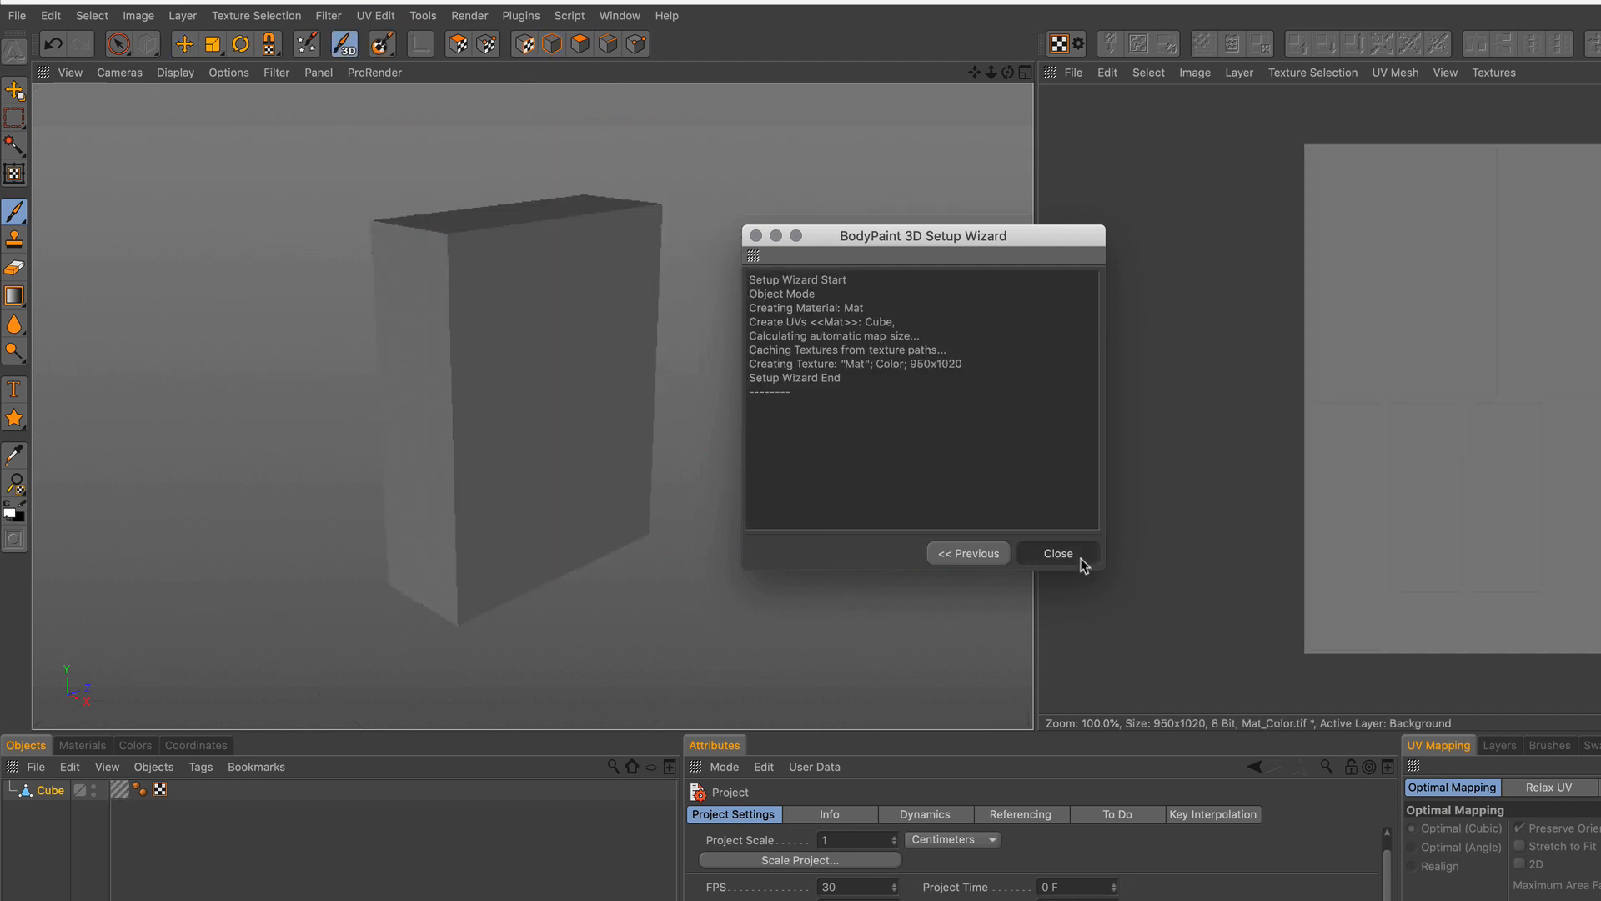
left_click(1079, 557)
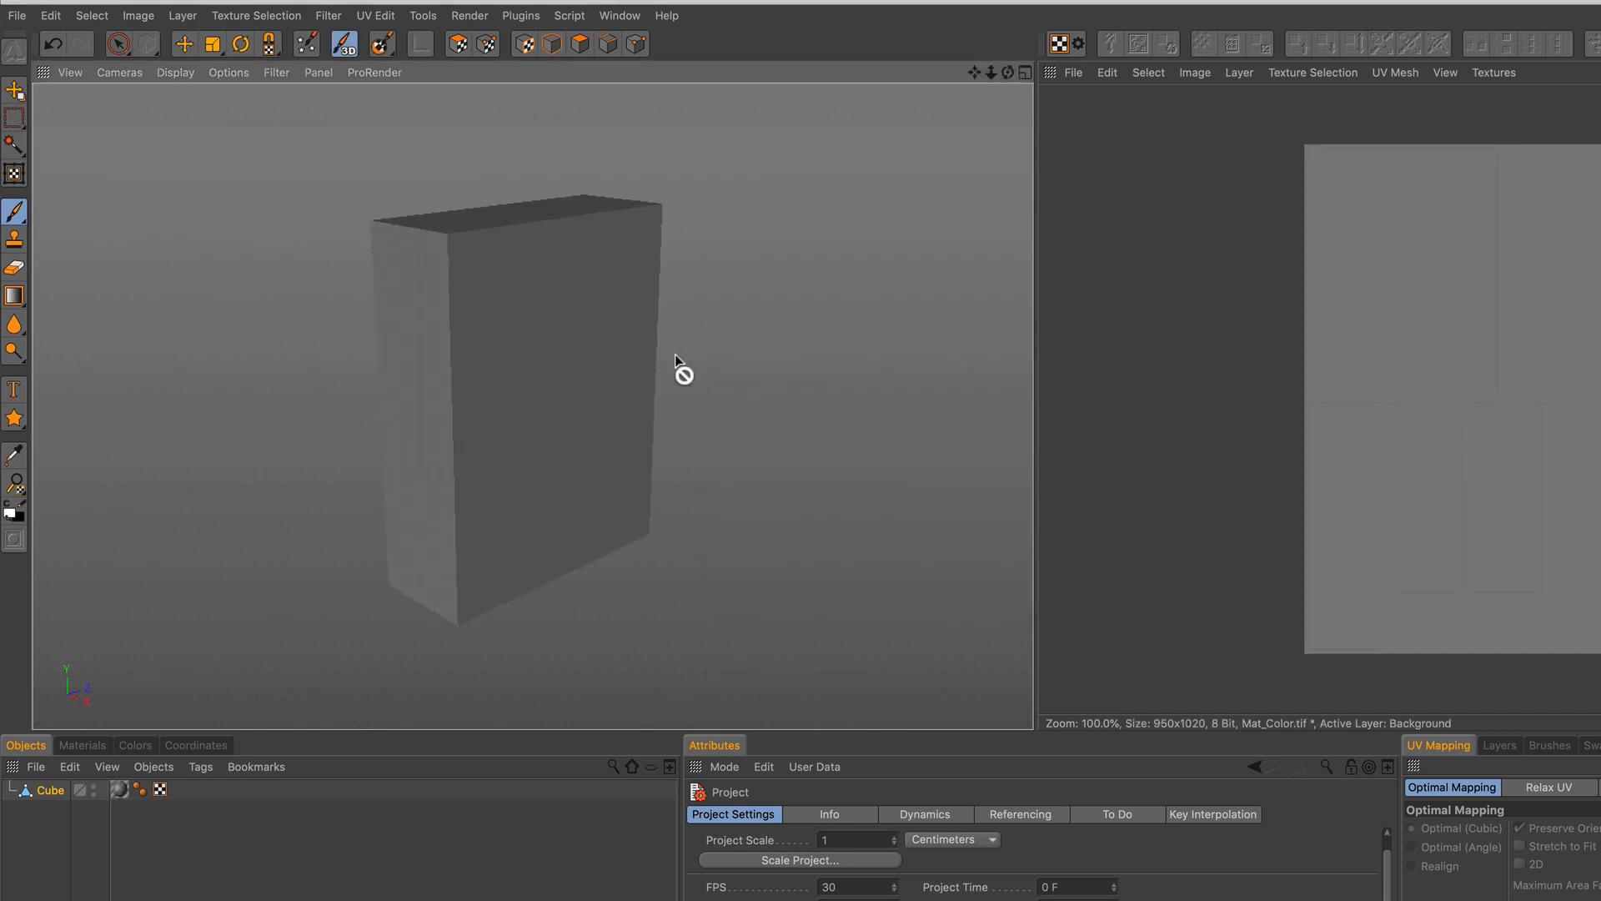
Step: Show the cube's UV polygons on the texture and examine the outlines of the unwrapped faces
left_click(457, 46)
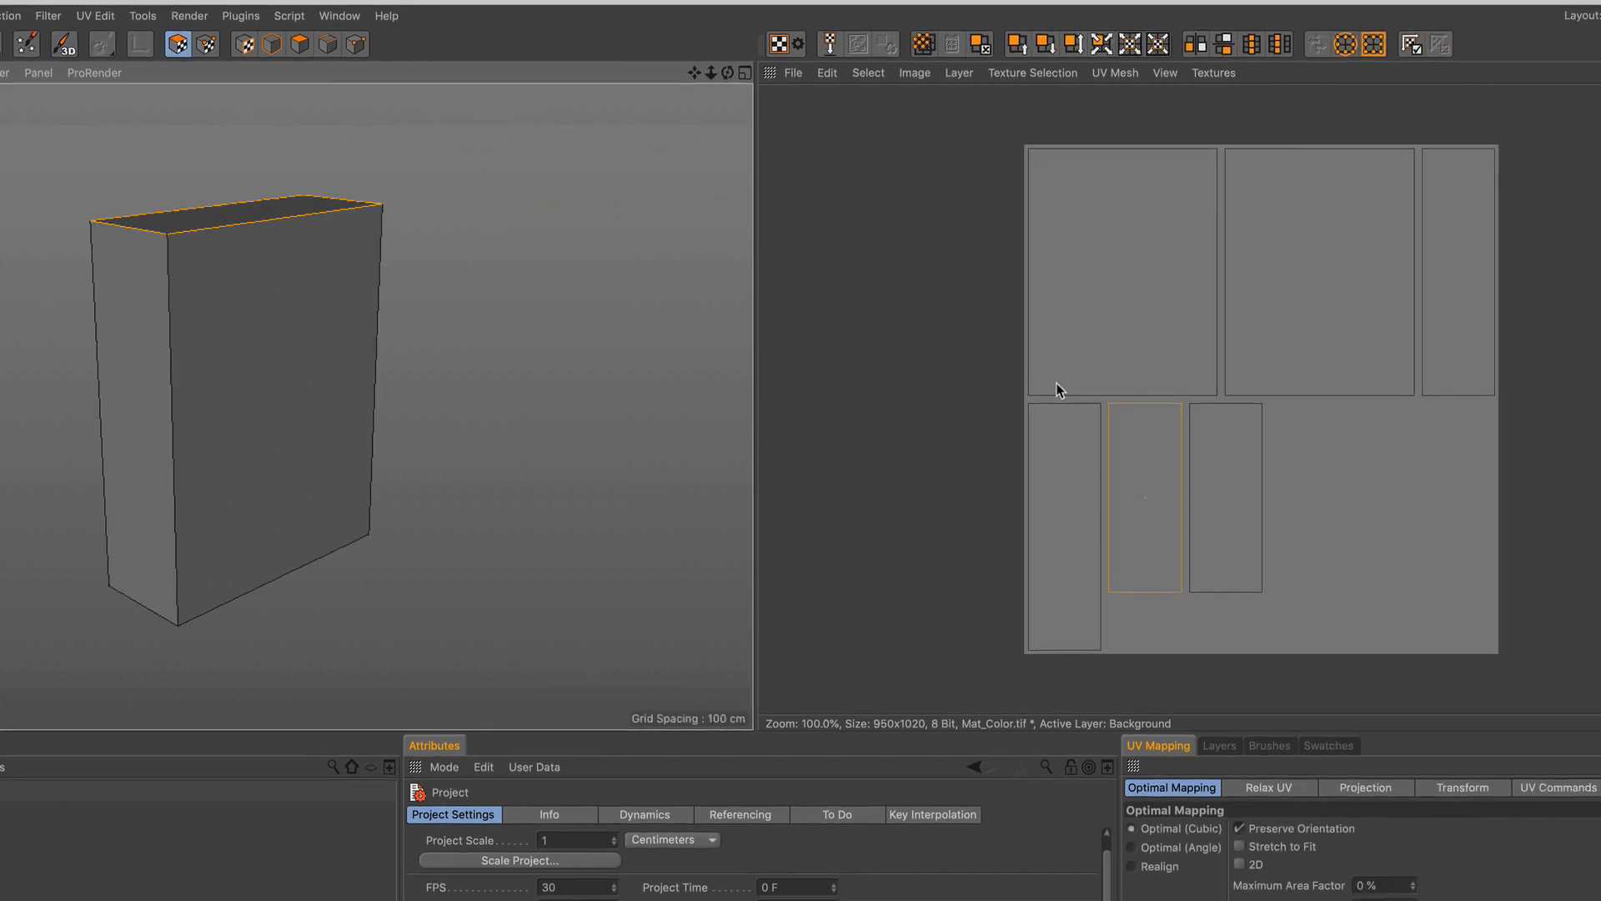
scroll(1198, 415, "up", 3)
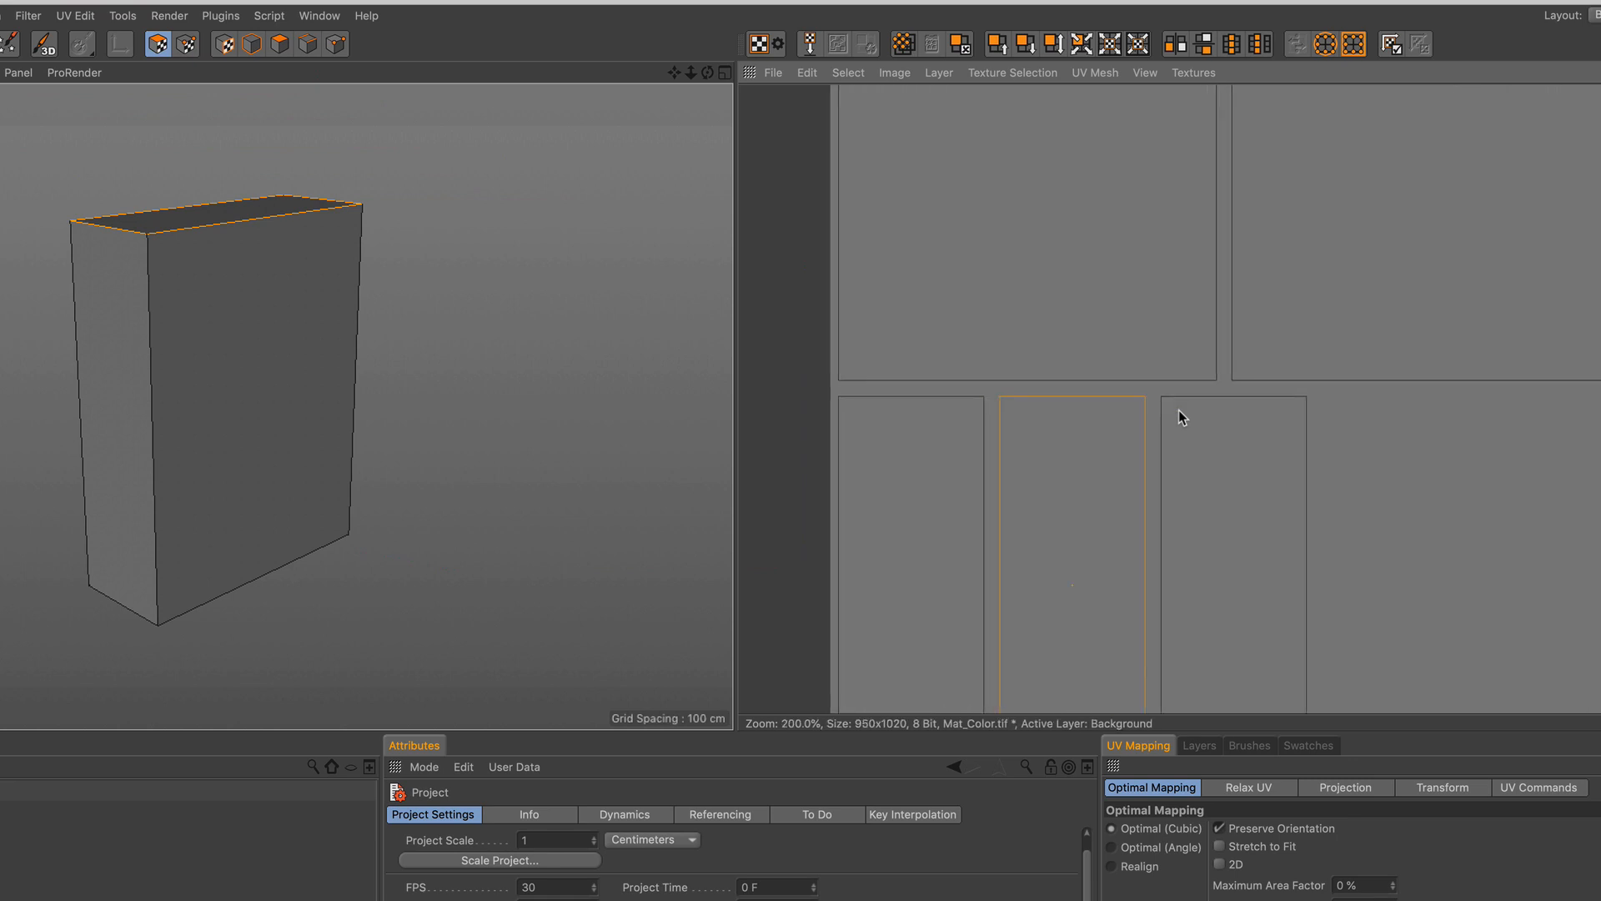
scroll(1179, 412, "up", 3)
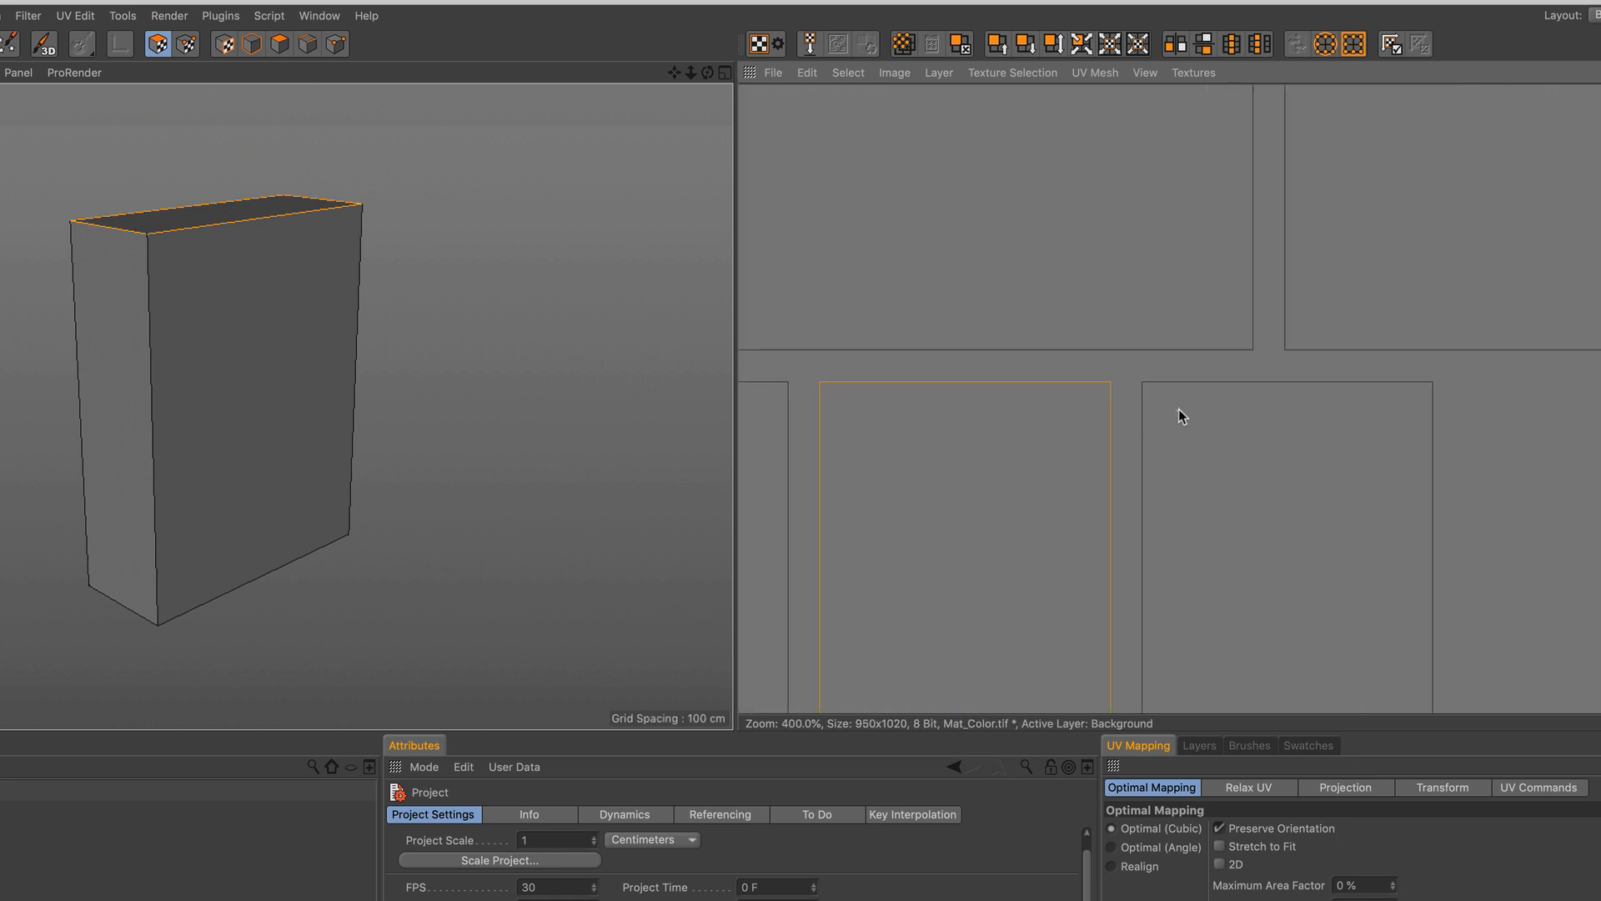
scroll(1178, 409, "down", 7)
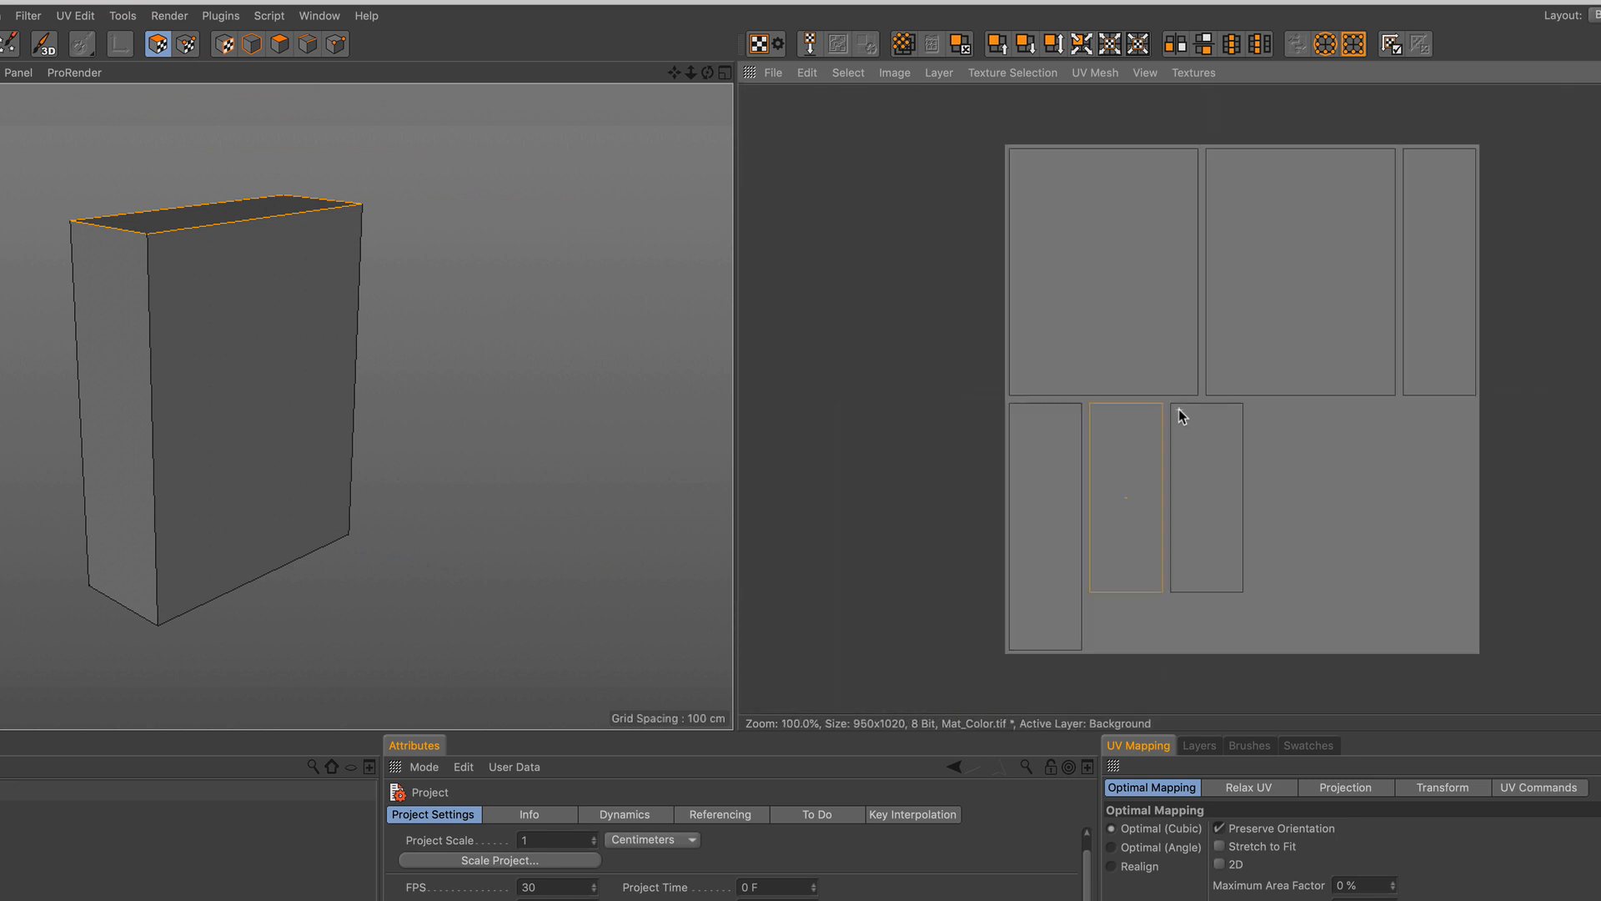
scroll(1178, 409, "up", 1)
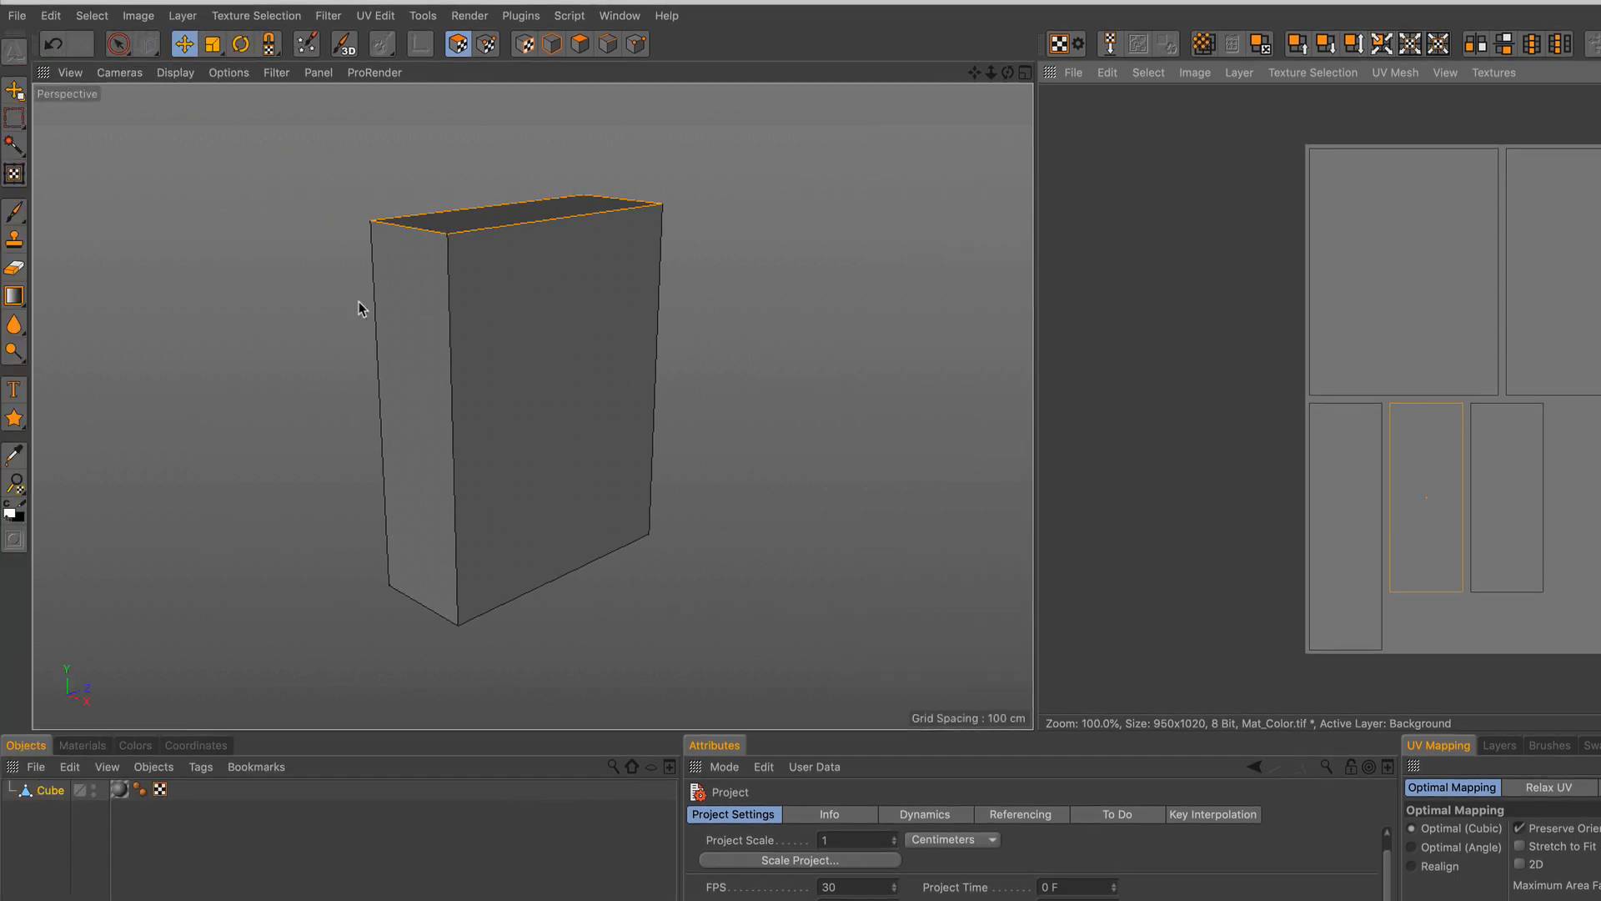
Step: Activate the Brush tool for the texture, set its size to 1 and choose its shape
left_click(15, 213)
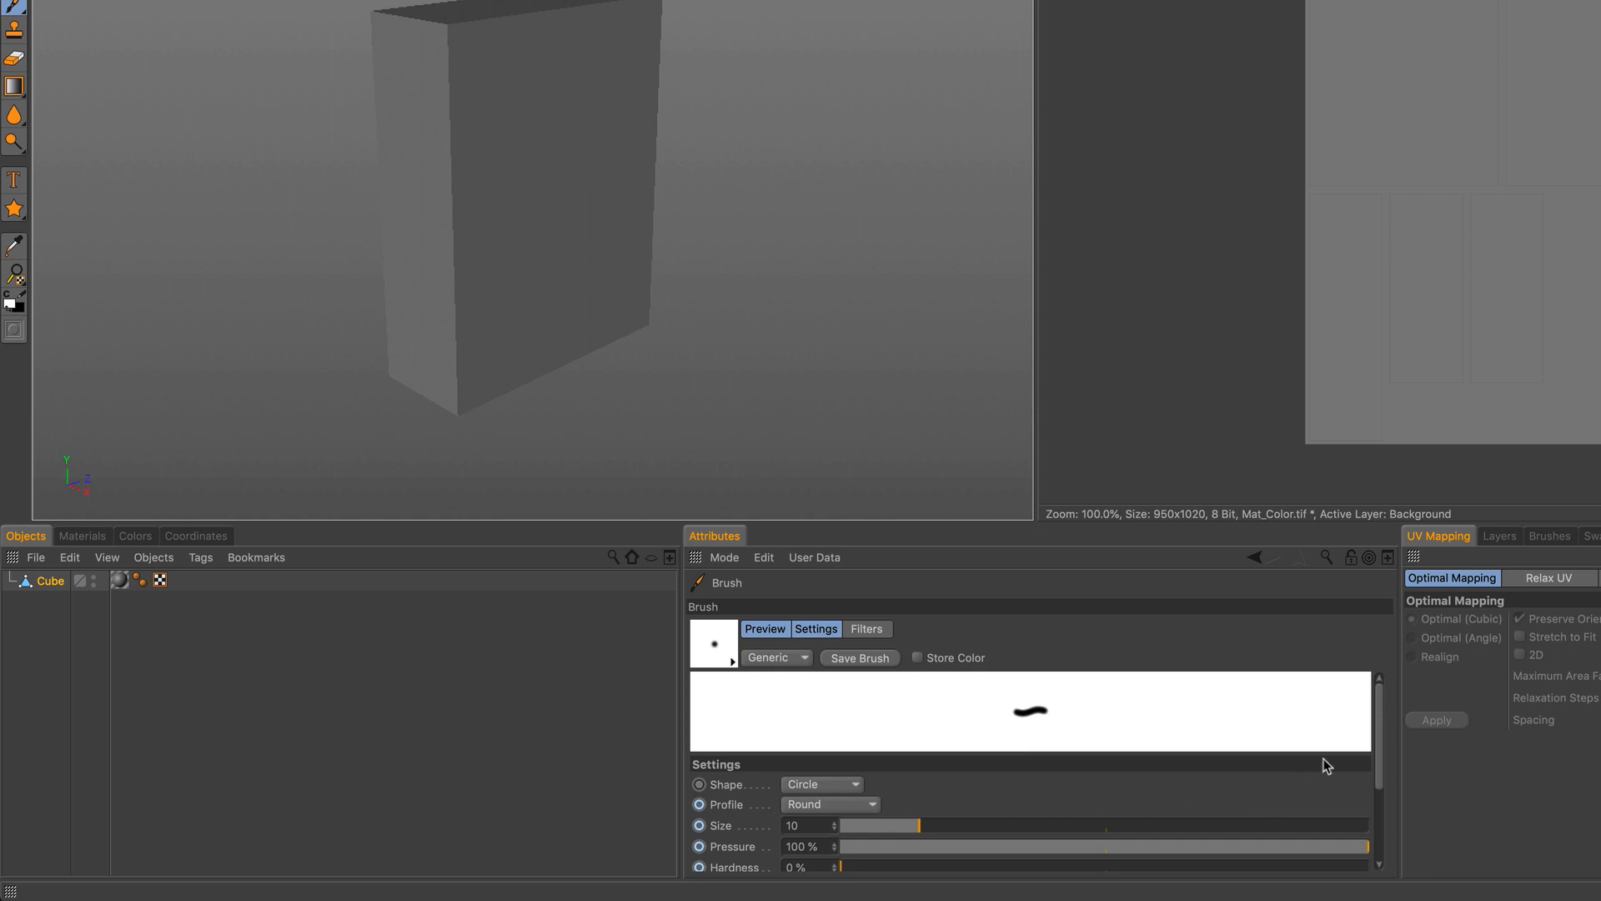
left_click_drag(1379, 745, 1374, 764)
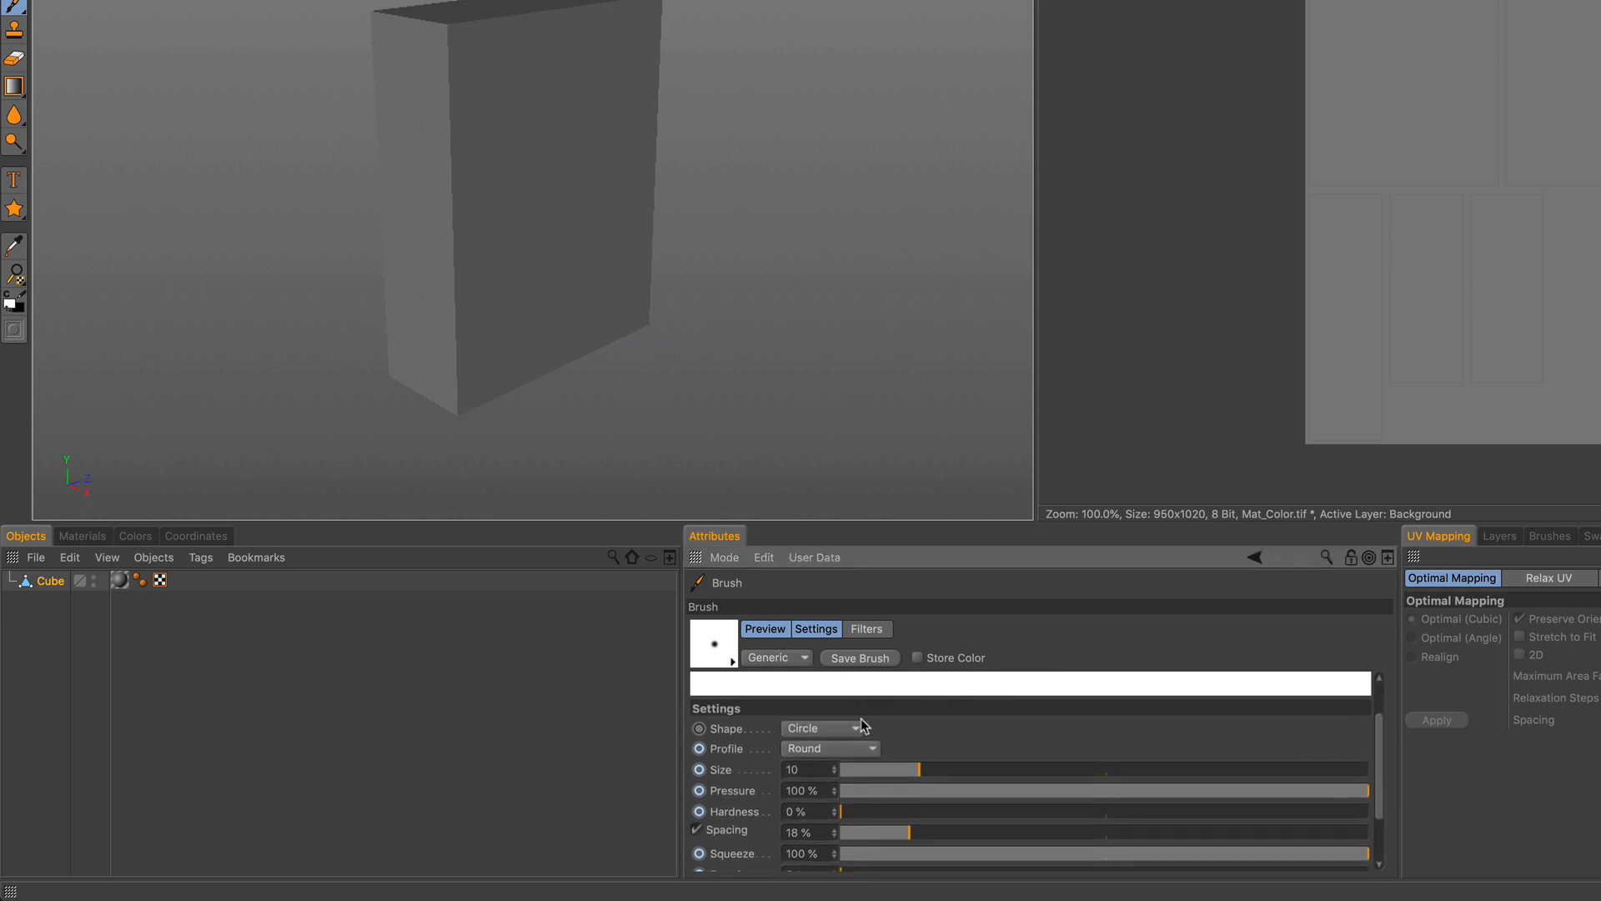
left_click_drag(809, 768, 749, 756)
type("1")
key("Return")
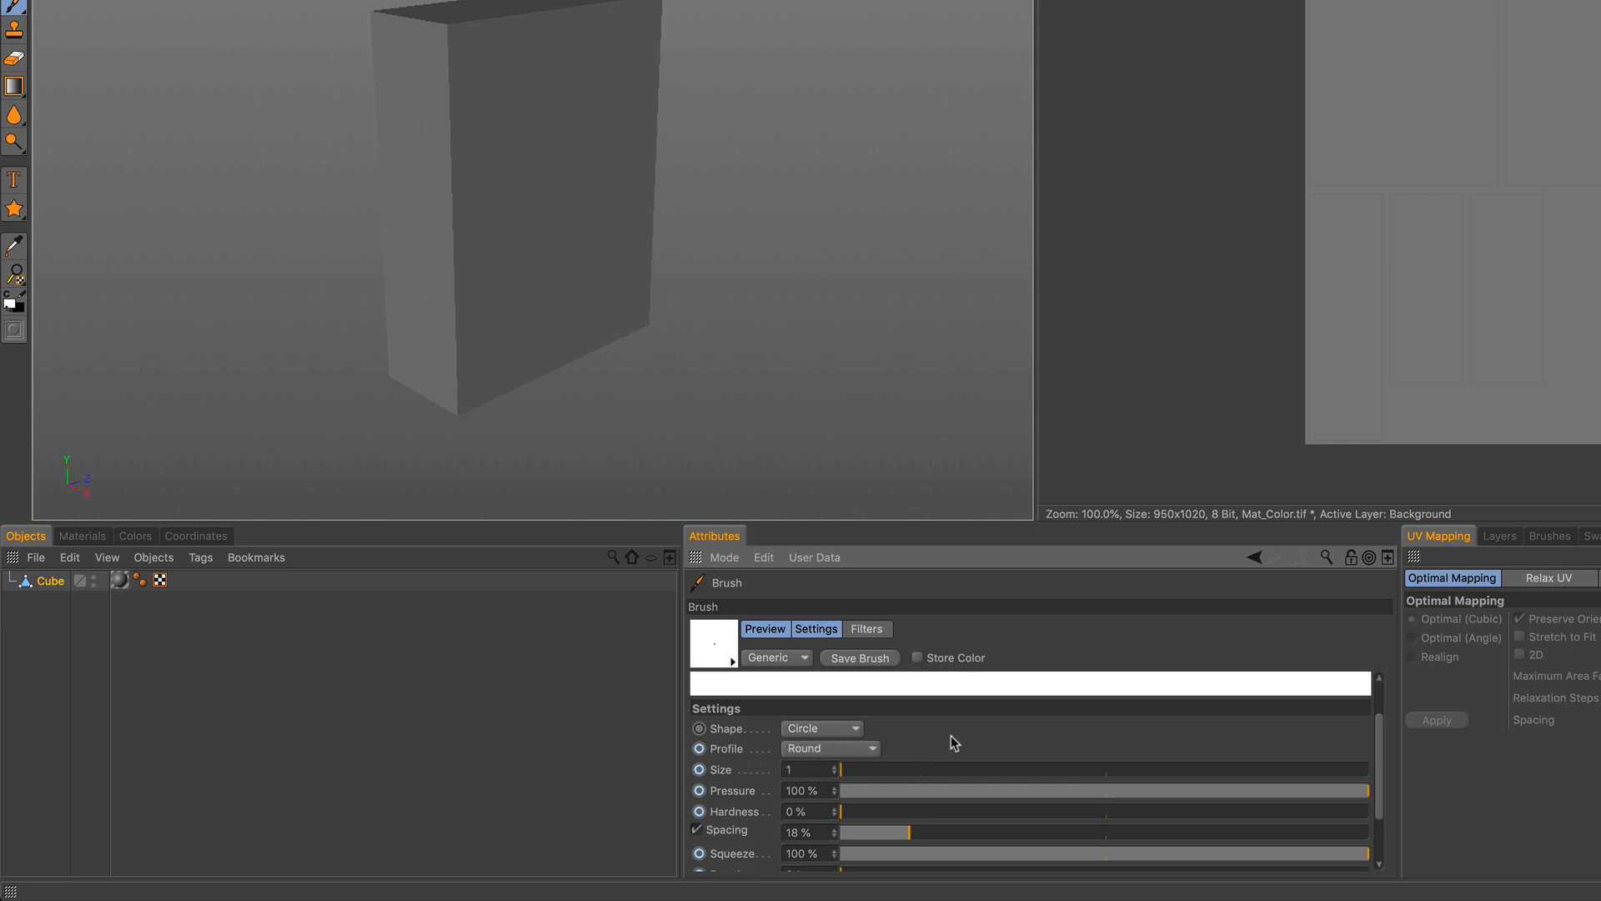
left_click(828, 728)
left_click(830, 769)
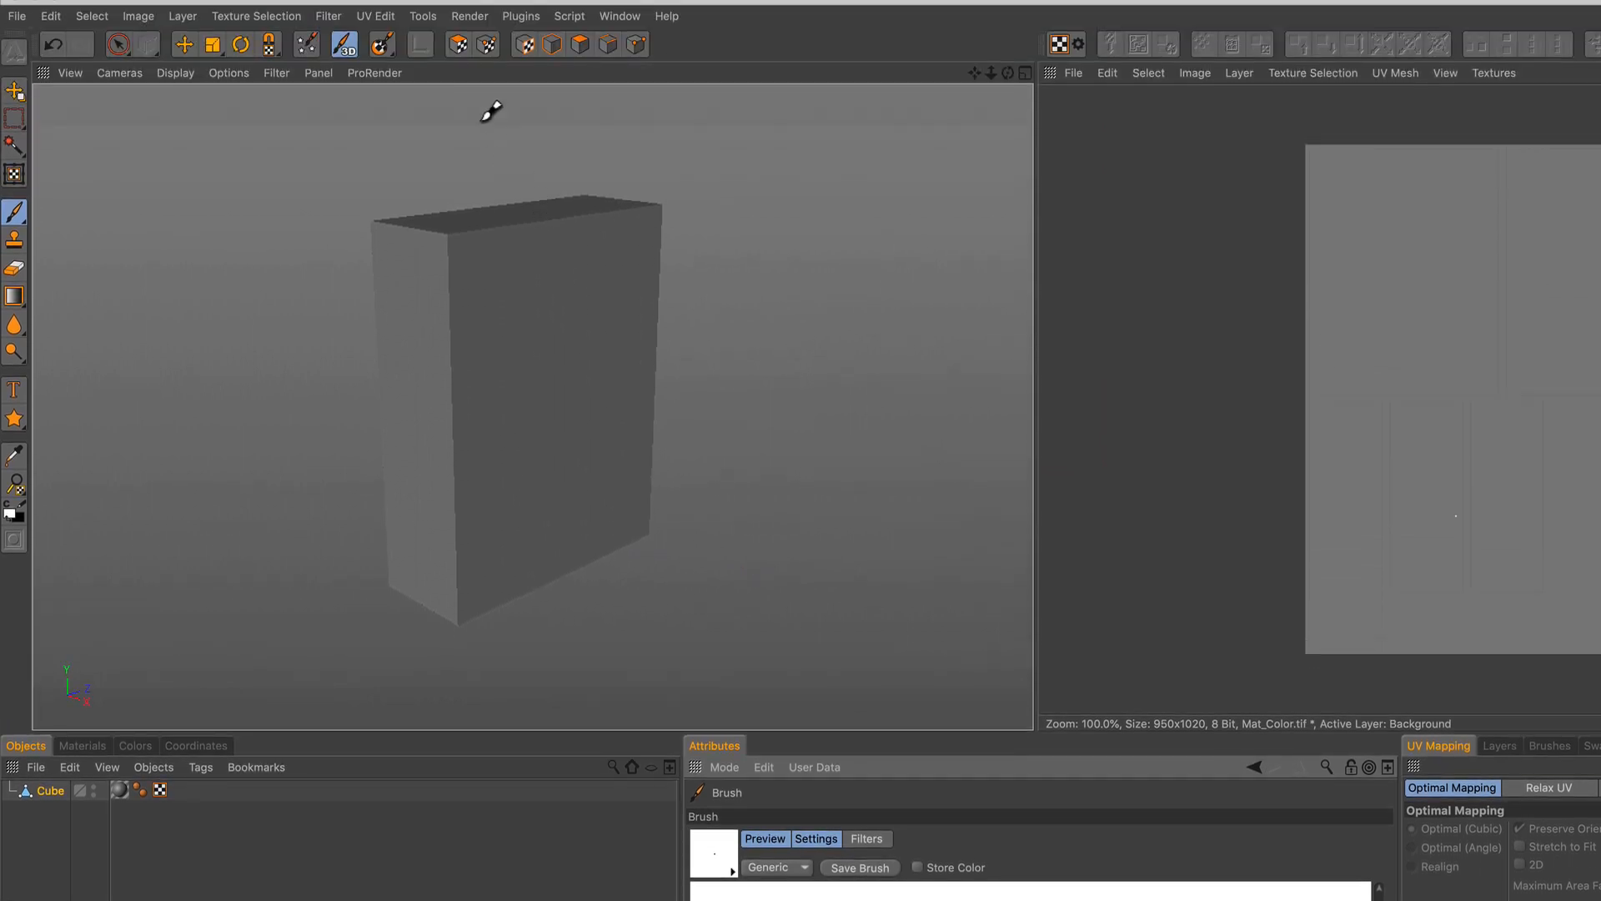
Step: Return to UV polygon mode and check the unwrapped face outlines on the texture up close
left_click(460, 48)
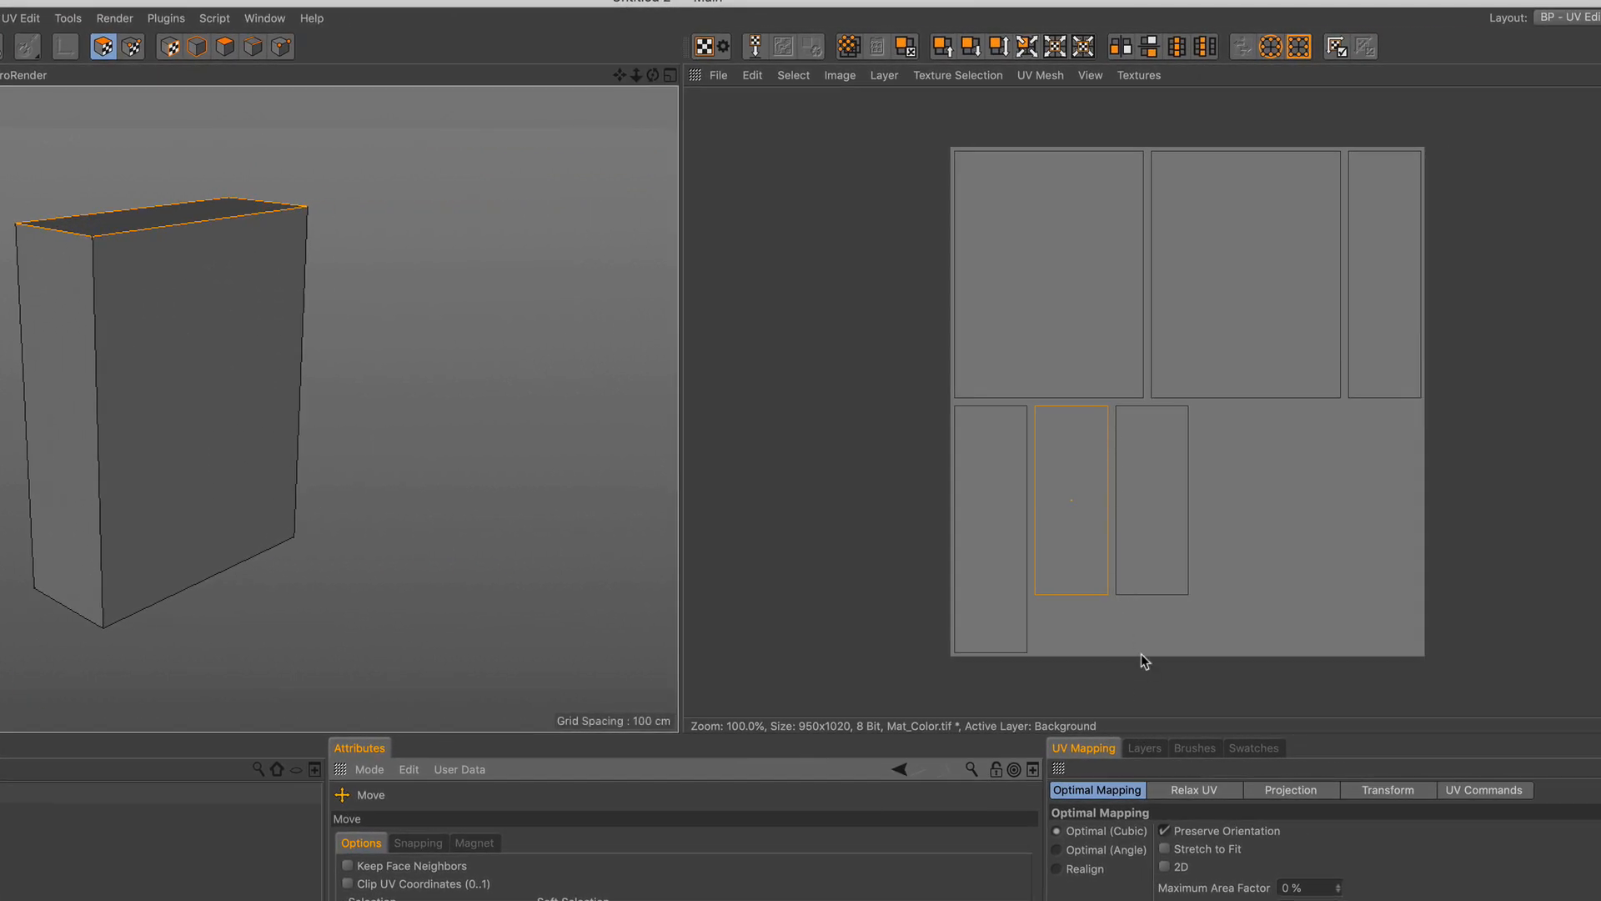
scroll(1106, 427, "up", 5)
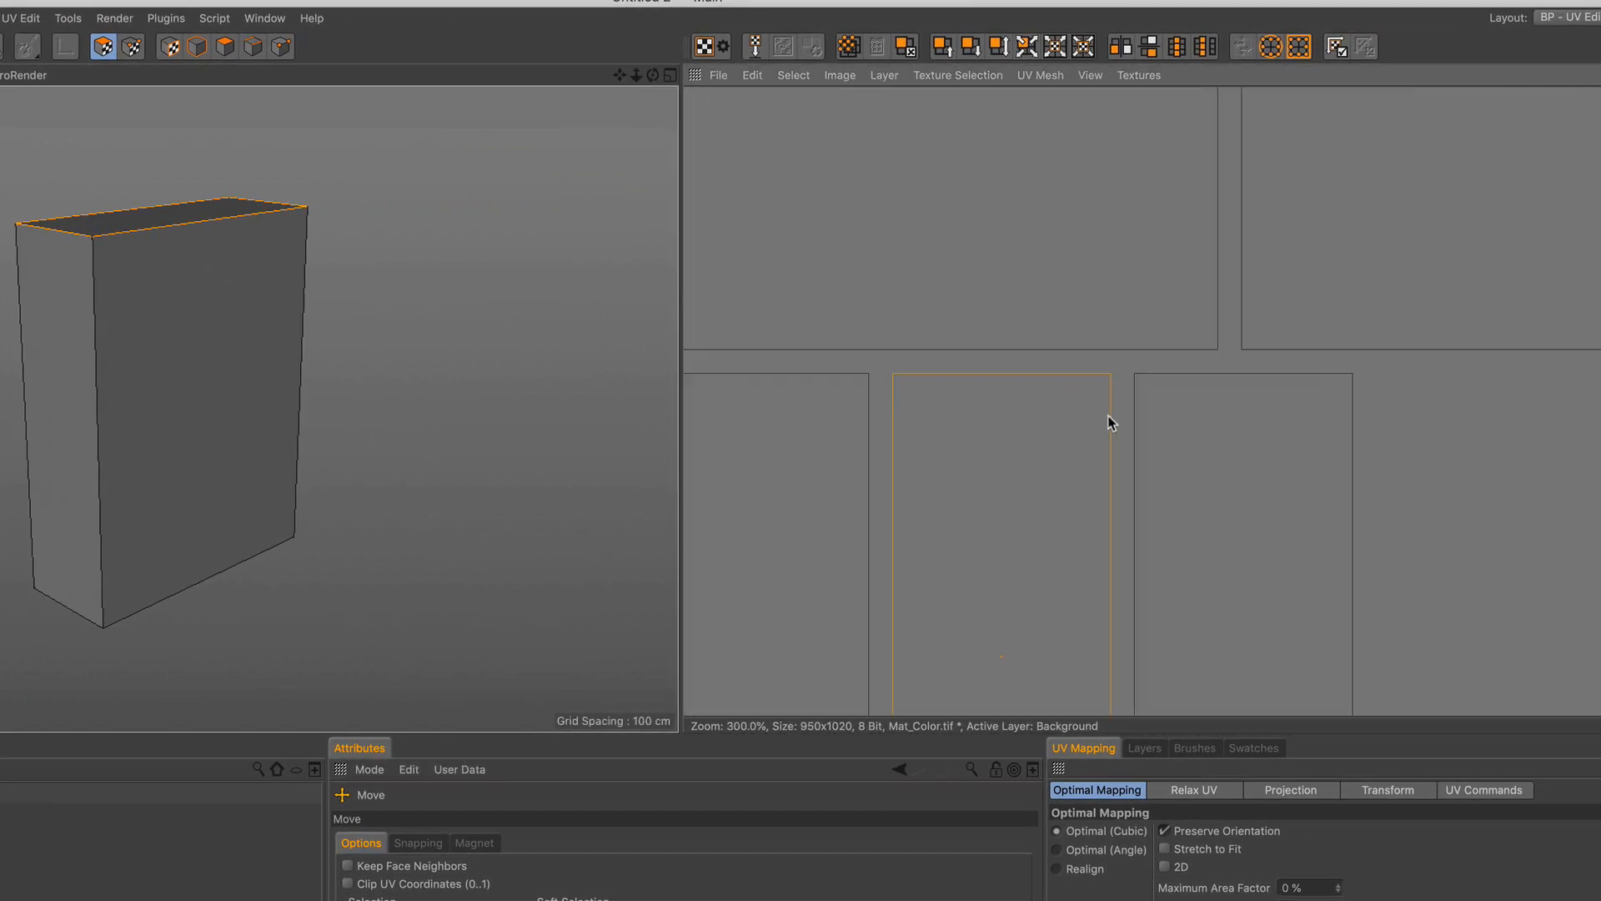
scroll(1108, 415, "down", 5)
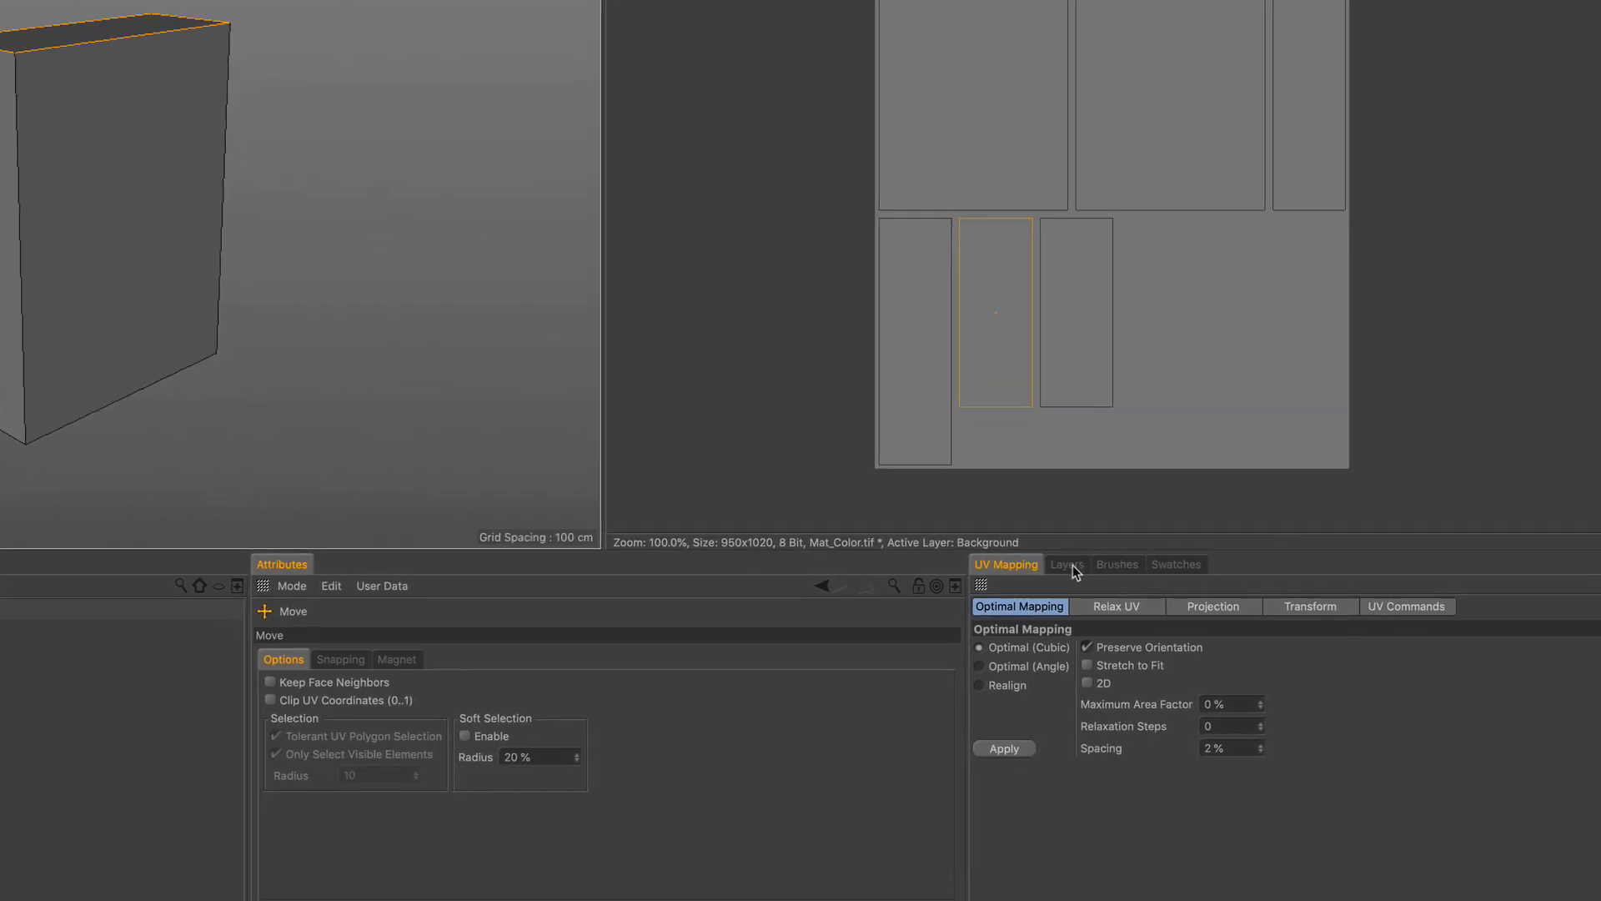
Step: Add a new empty layer above the Background layer of the Mat_Color.tif texture
left_click(1151, 748)
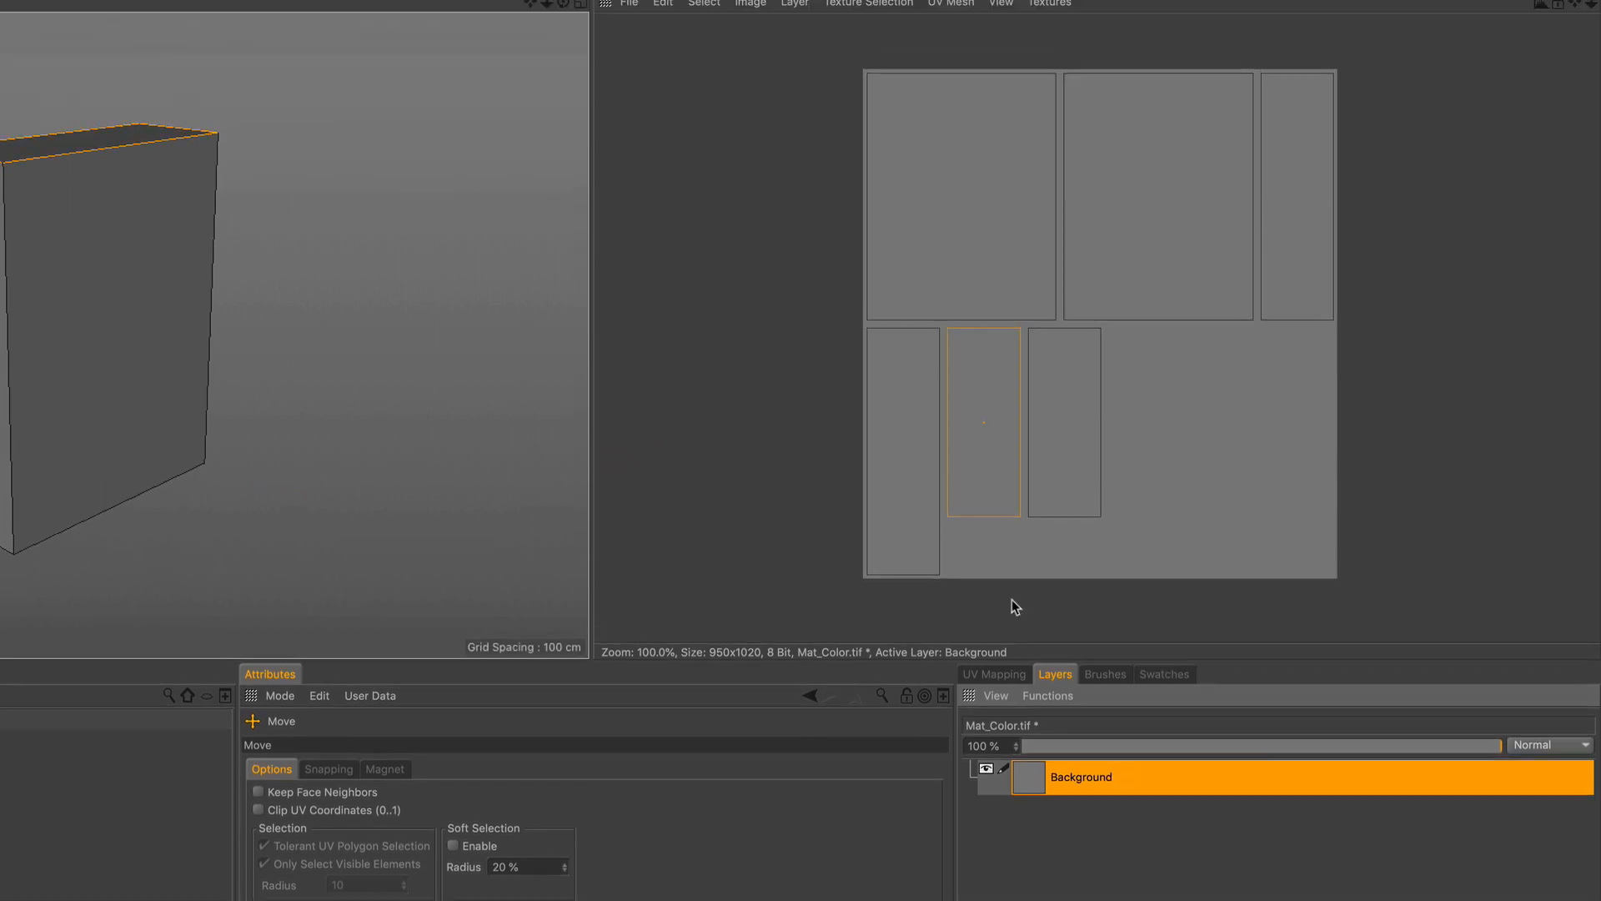
left_click(796, 73)
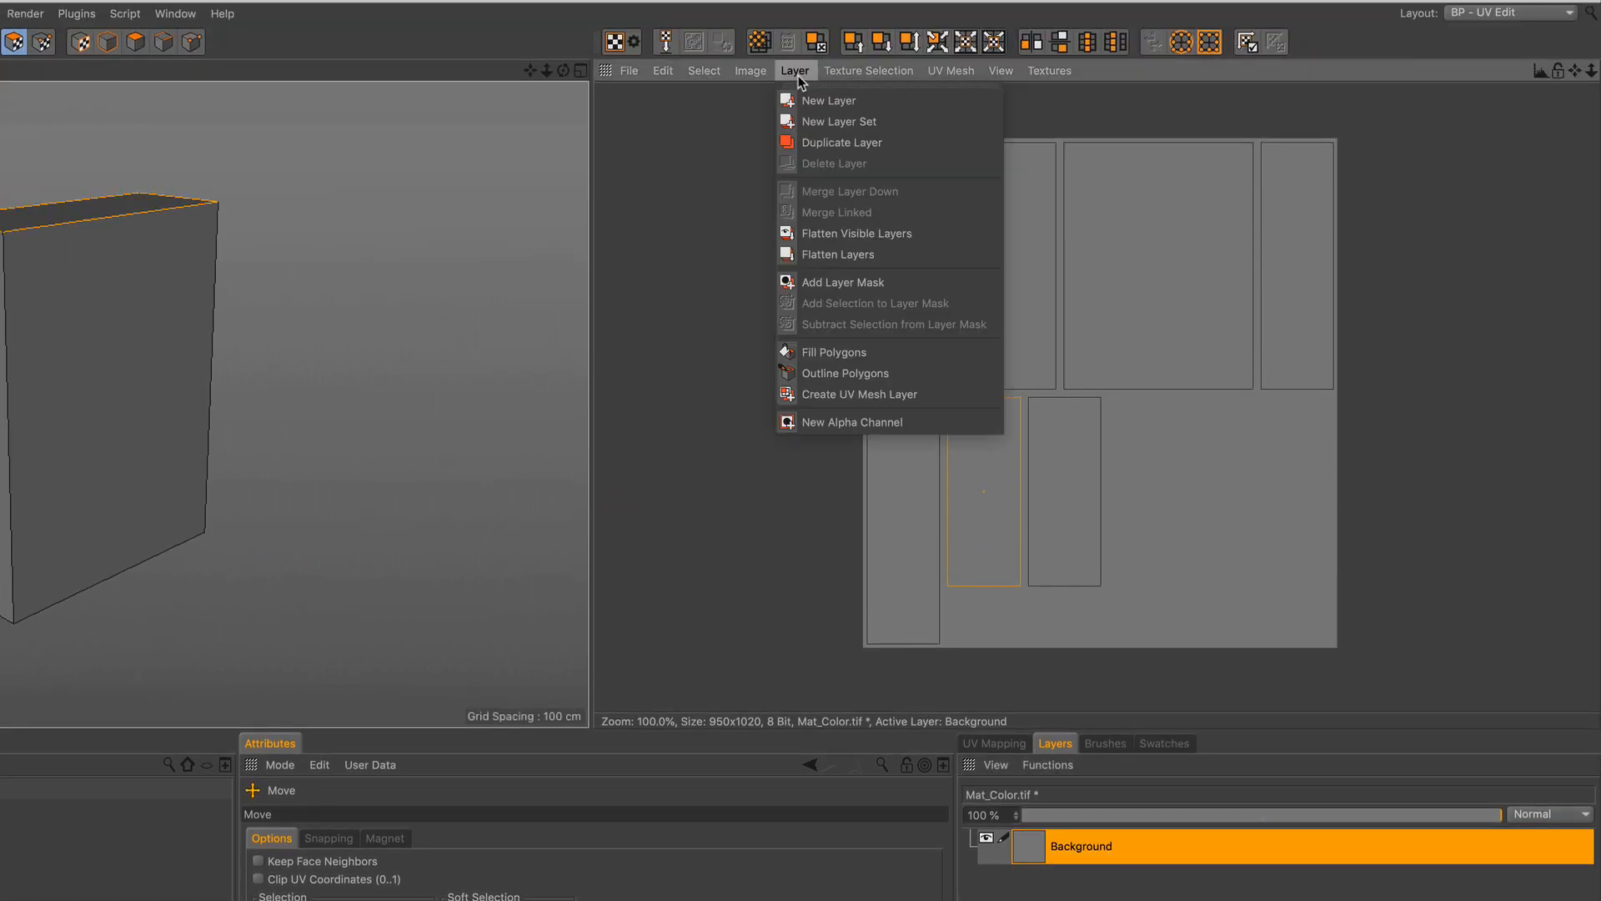
left_click(889, 102)
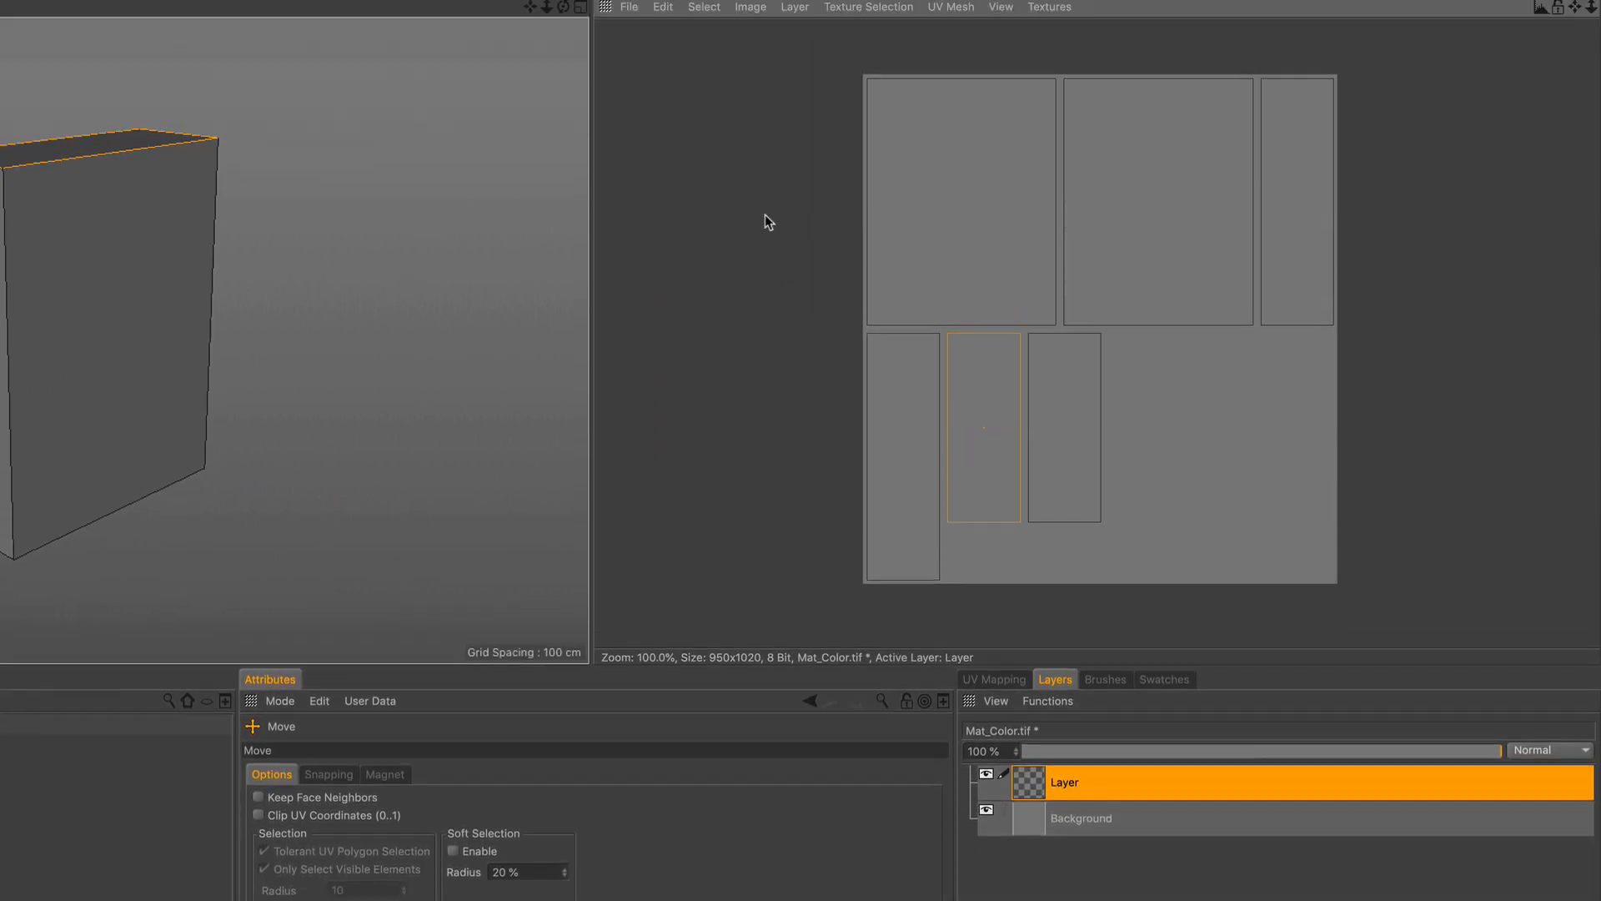
Step: Select all the cube's UV polygons with Rectangle Selection, outline them in white on the new layer and check the lines up close
left_click(705, 79)
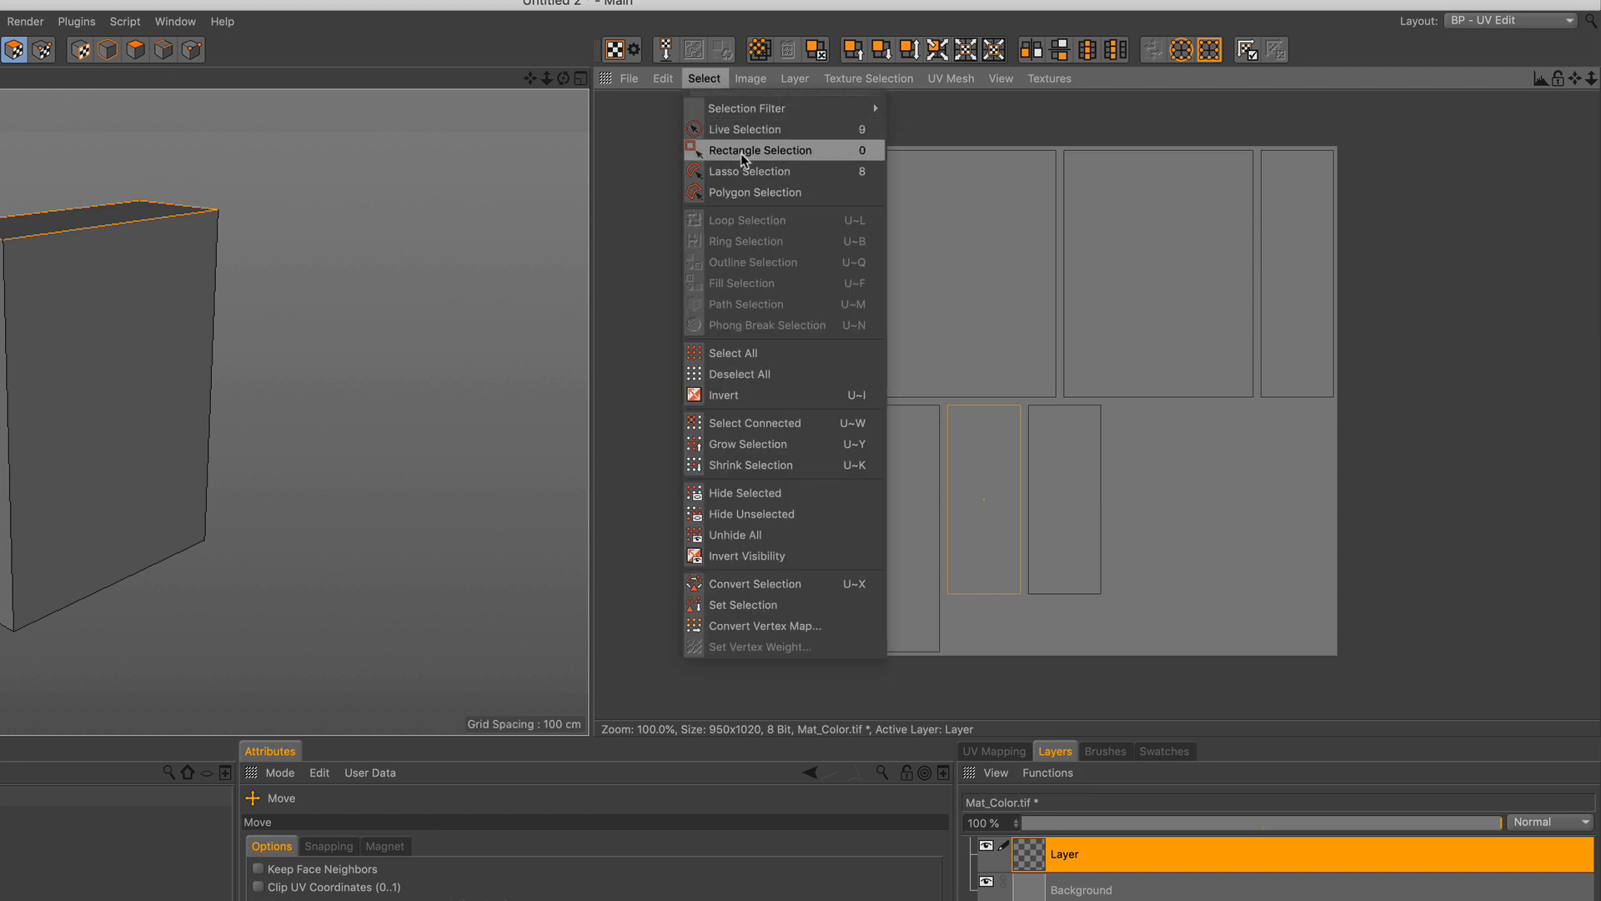
left_click(812, 153)
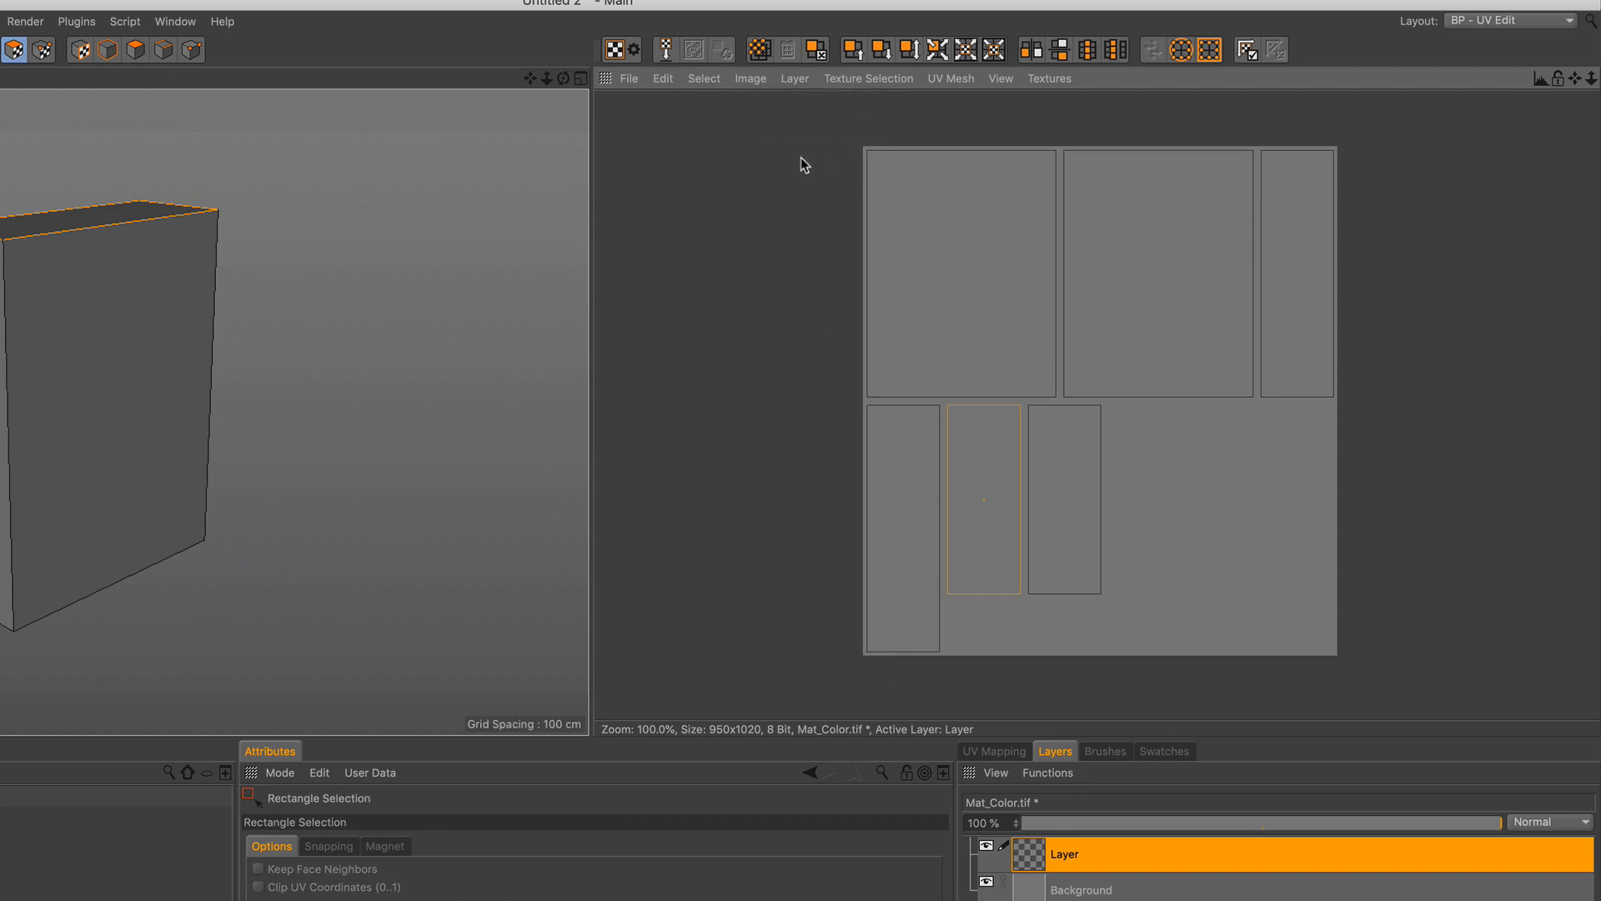
left_click_drag(824, 138, 1381, 670)
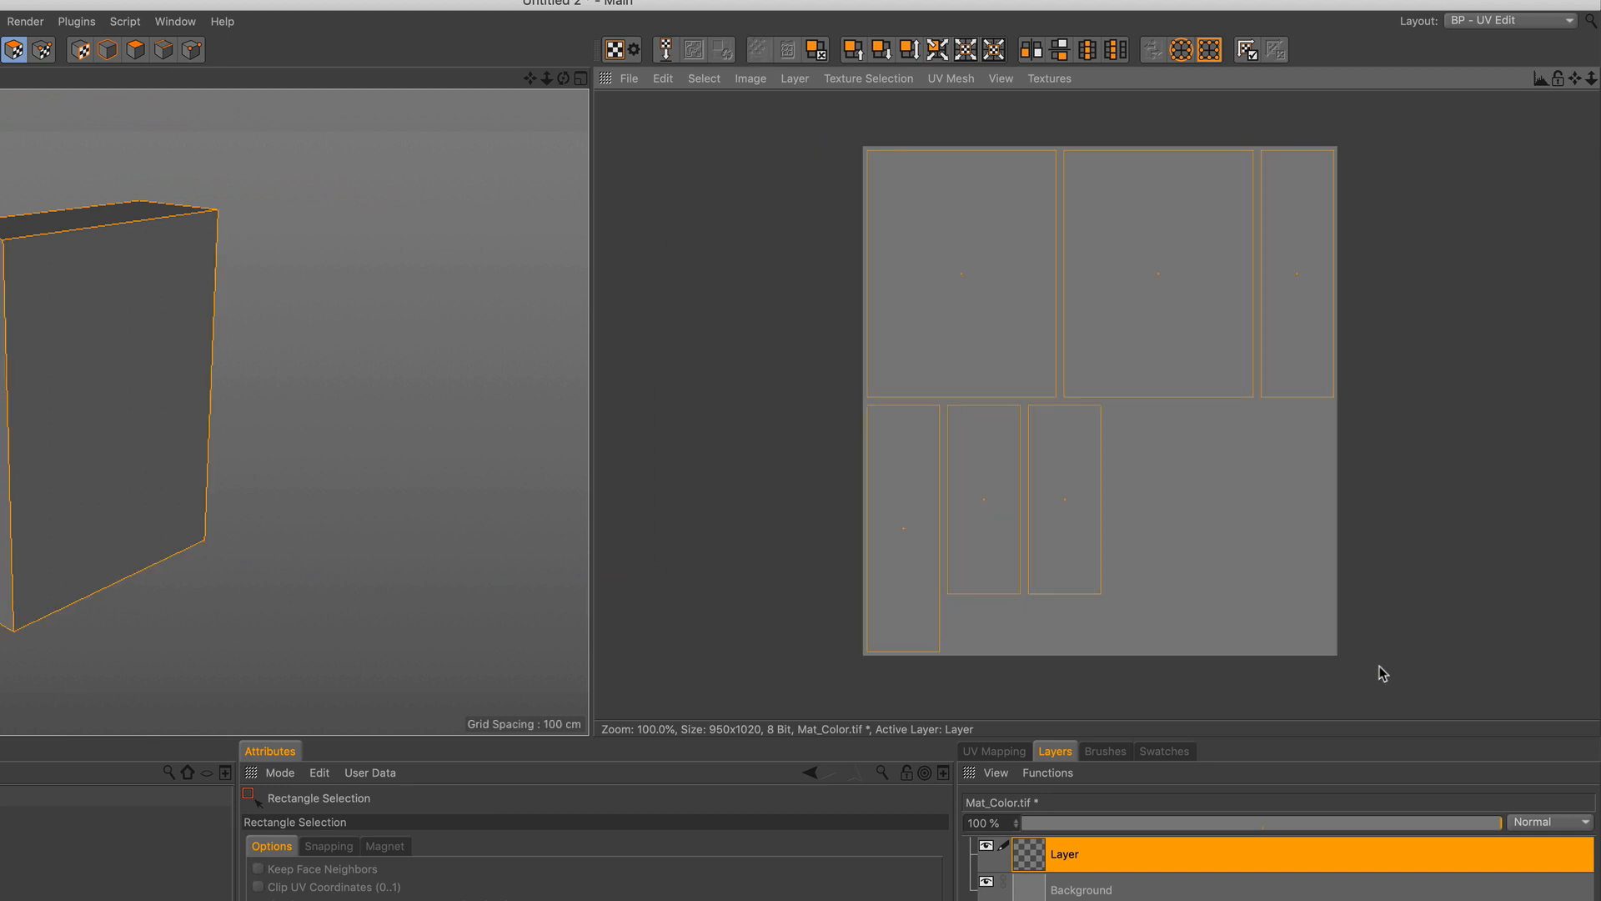
left_click(797, 80)
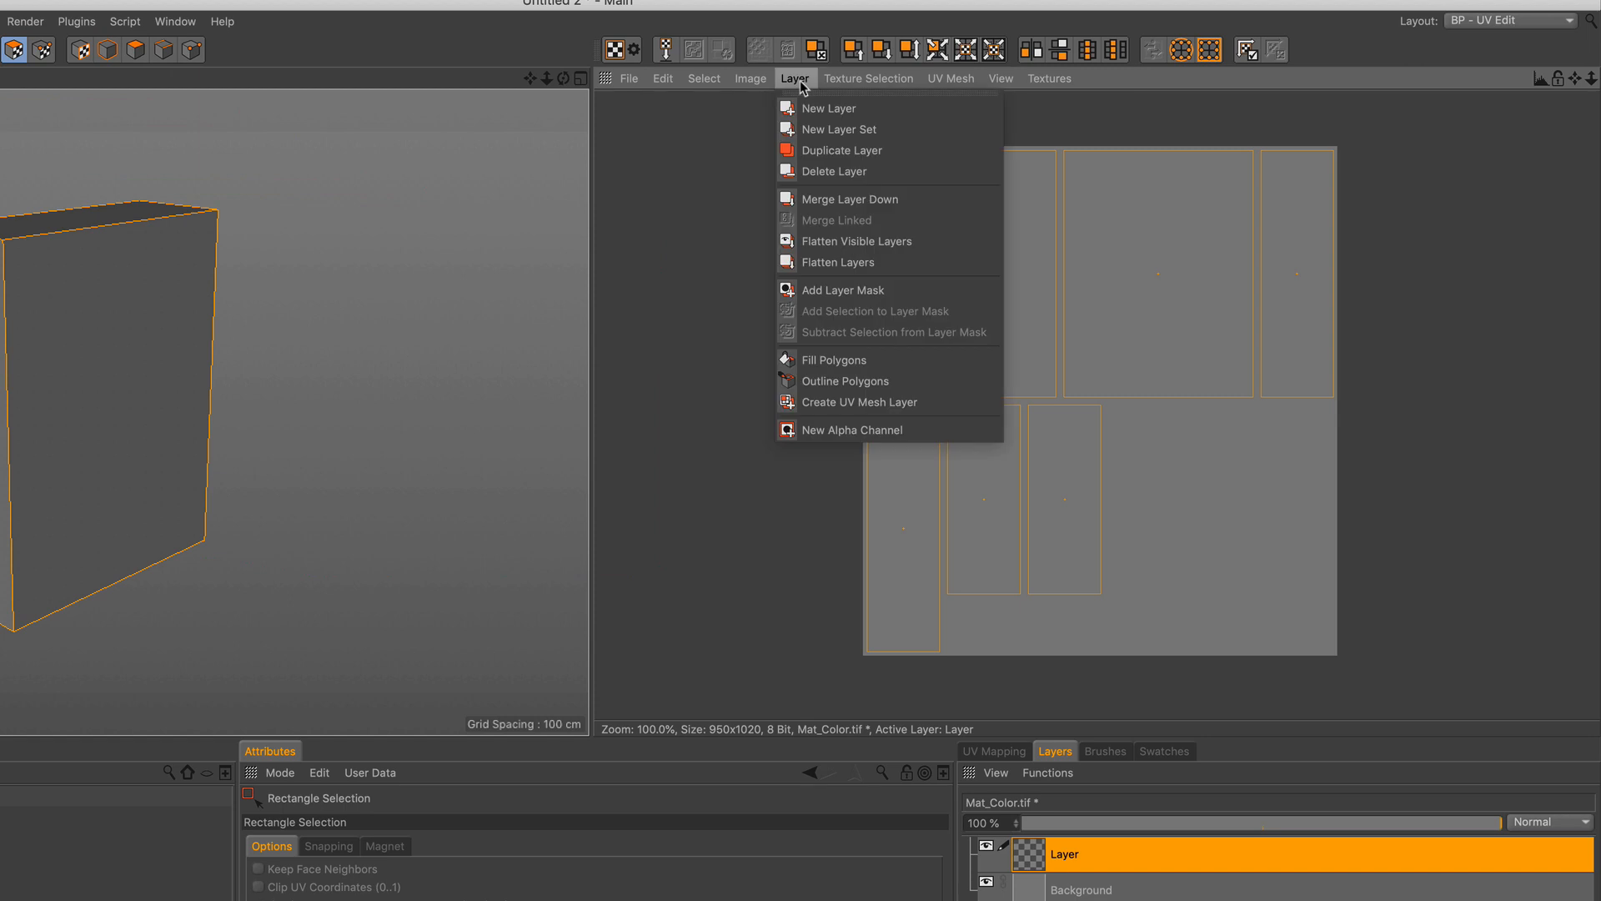
left_click(897, 389)
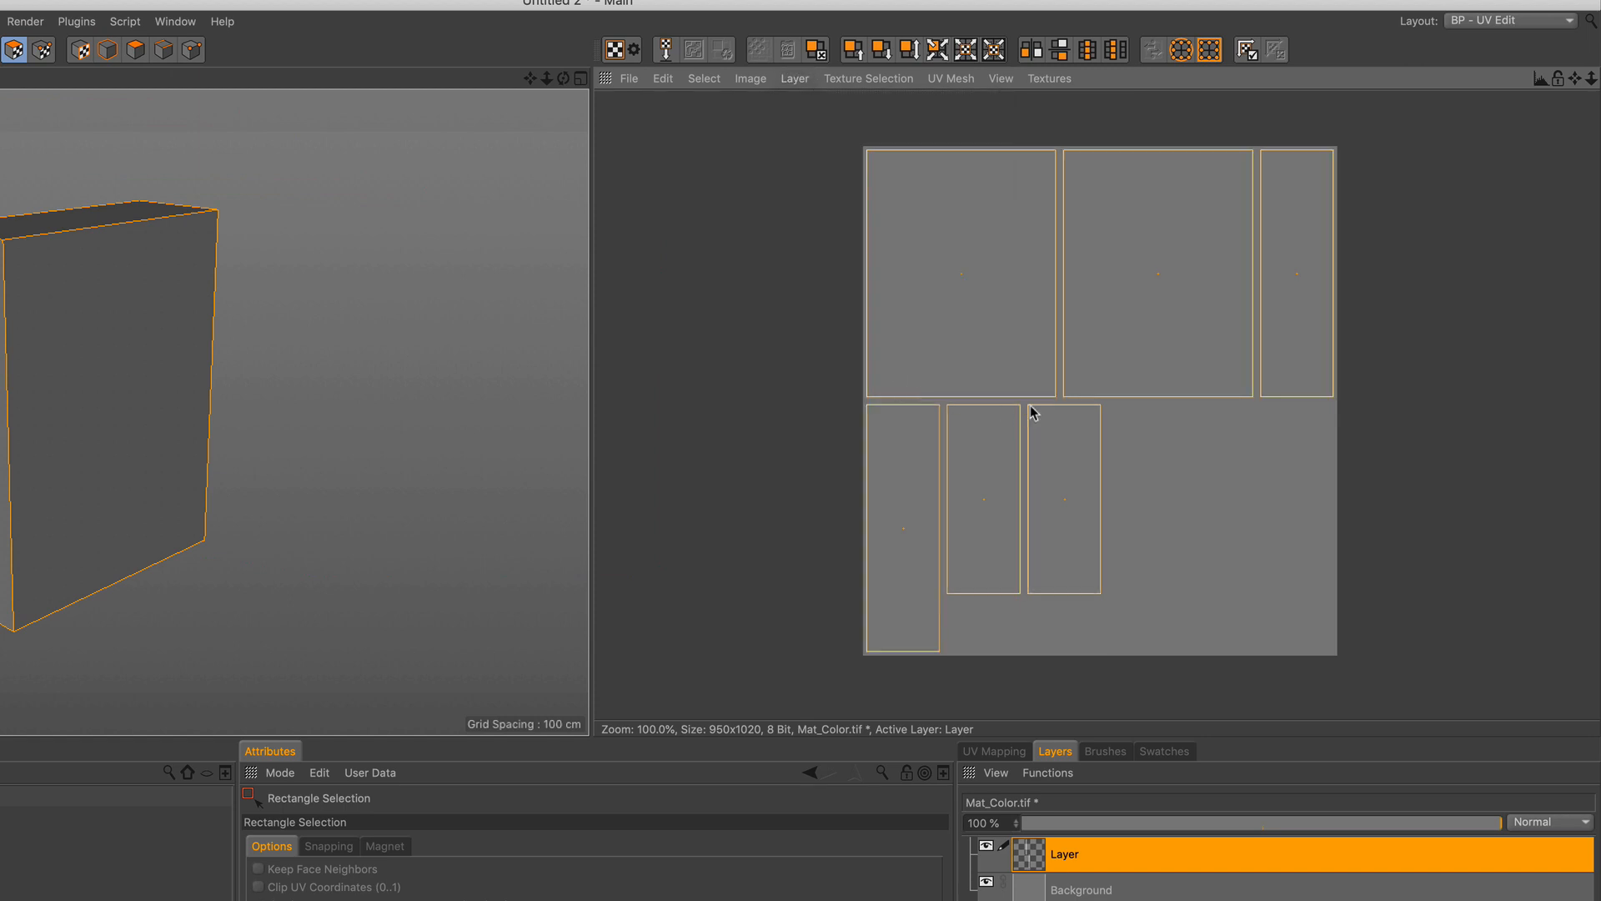
scroll(1041, 403, "up", 5)
scroll(1042, 401, "up", 15)
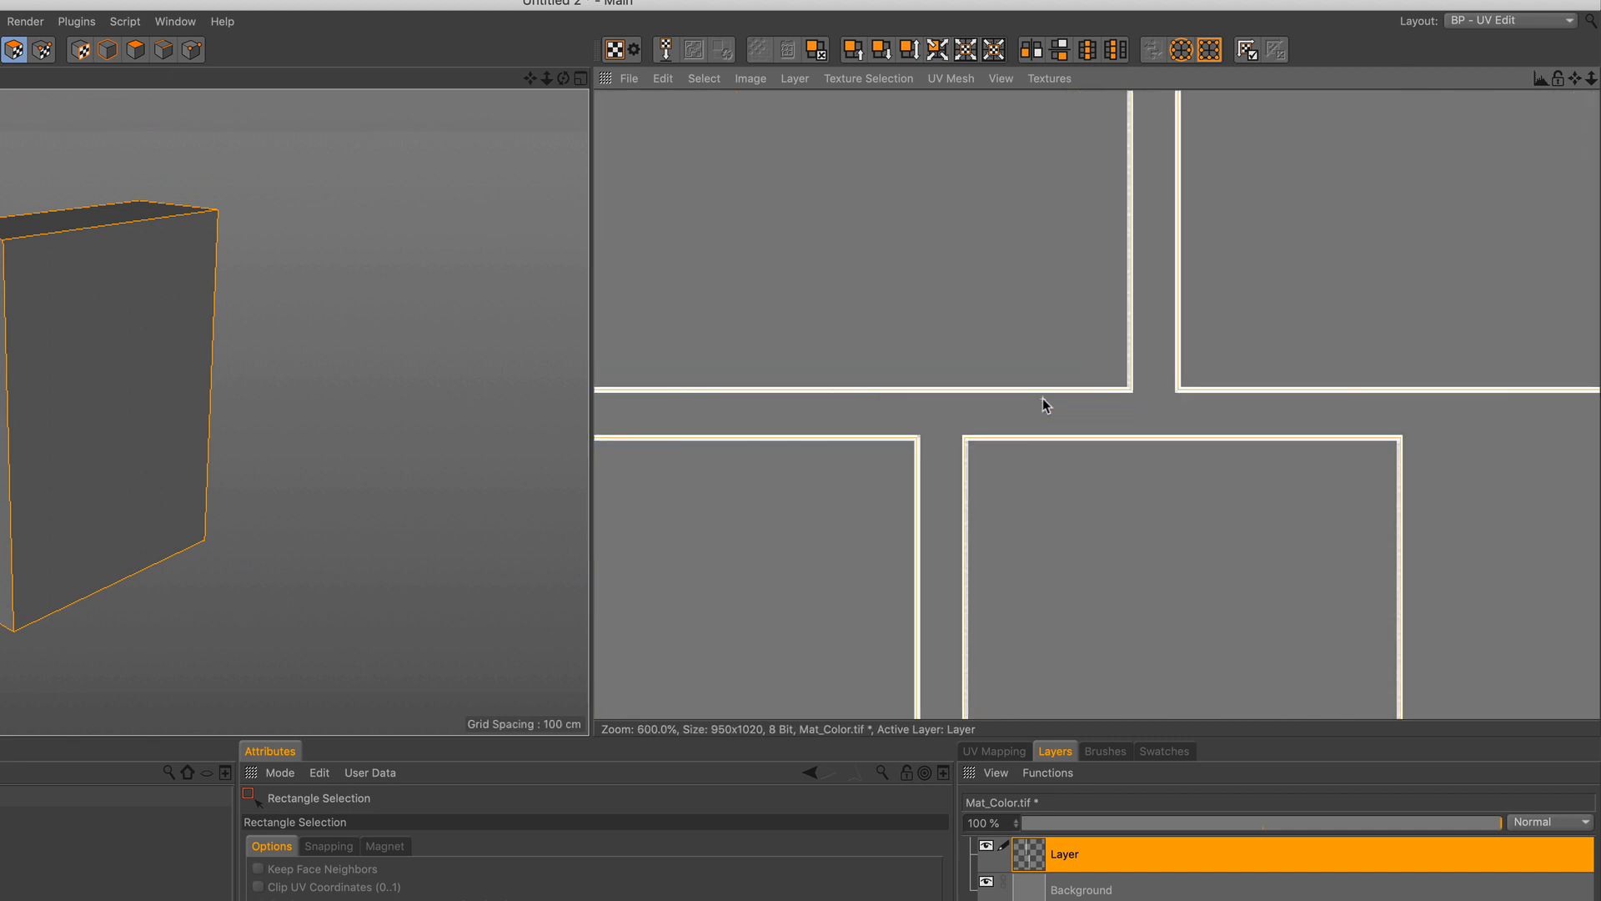
scroll(1043, 404, "down", 3)
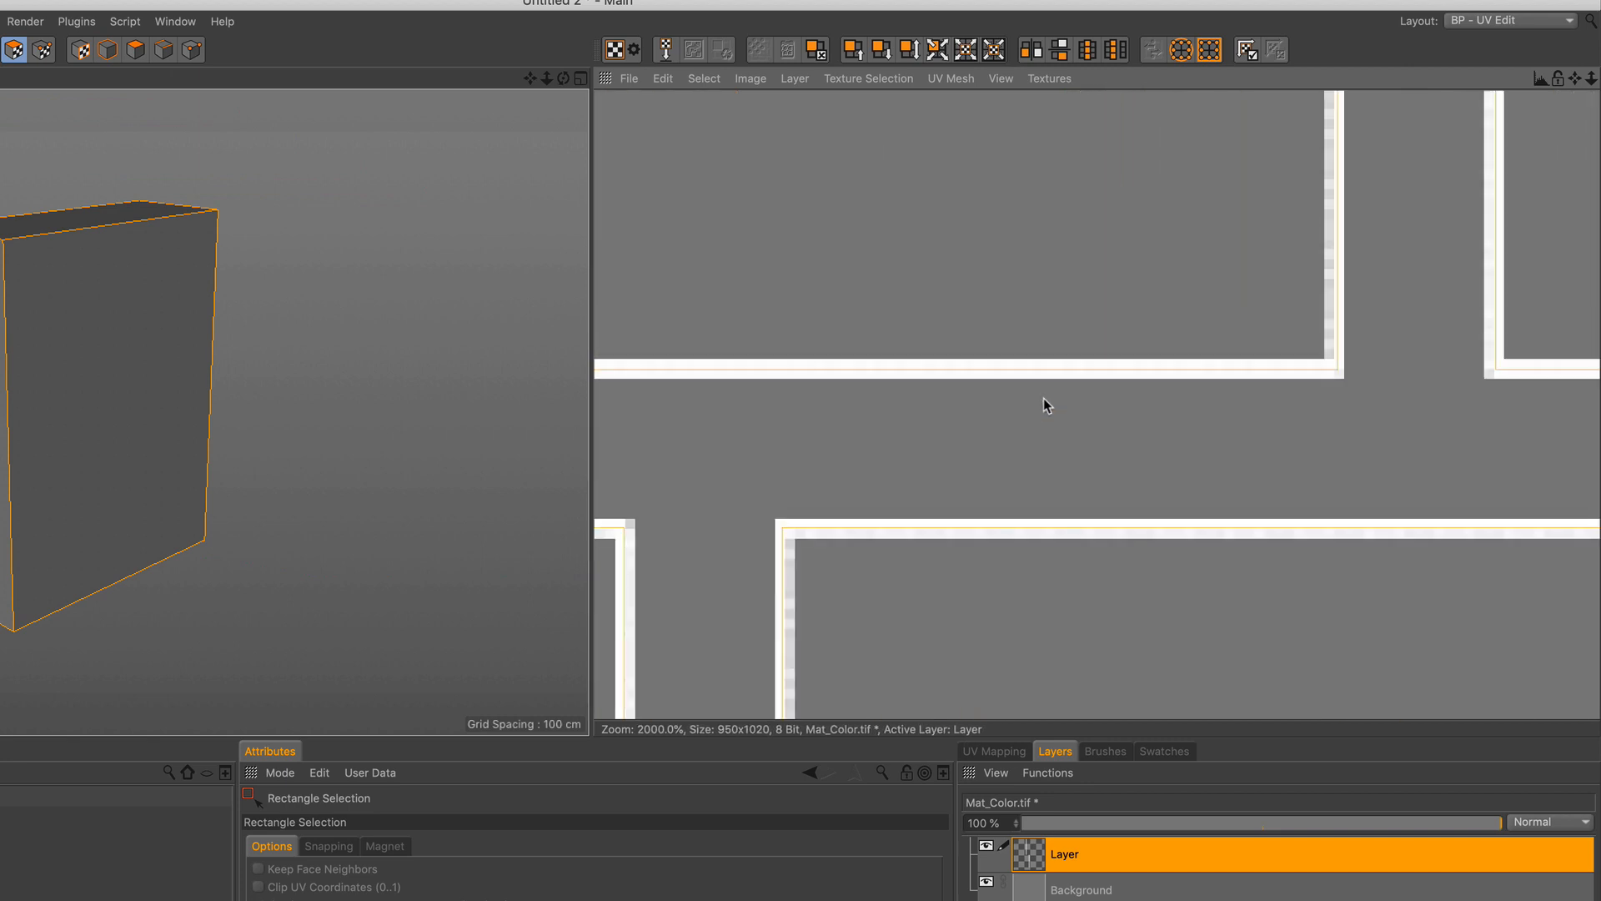
scroll(1043, 398, "down", 3)
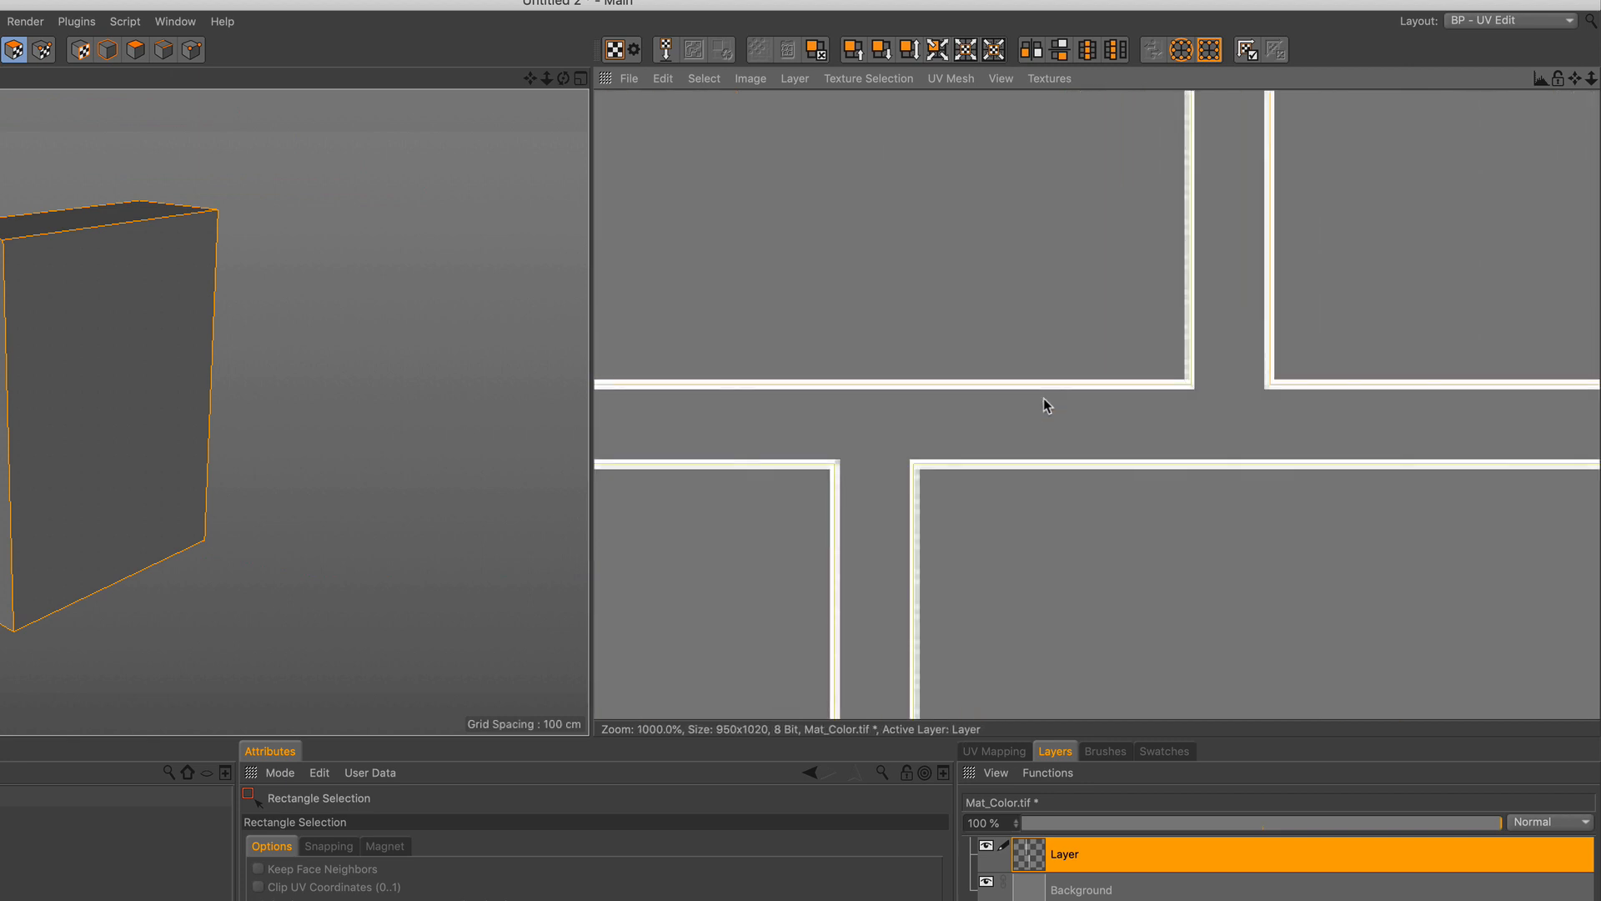
scroll(1043, 398, "down", 5)
scroll(1043, 398, "down", 5)
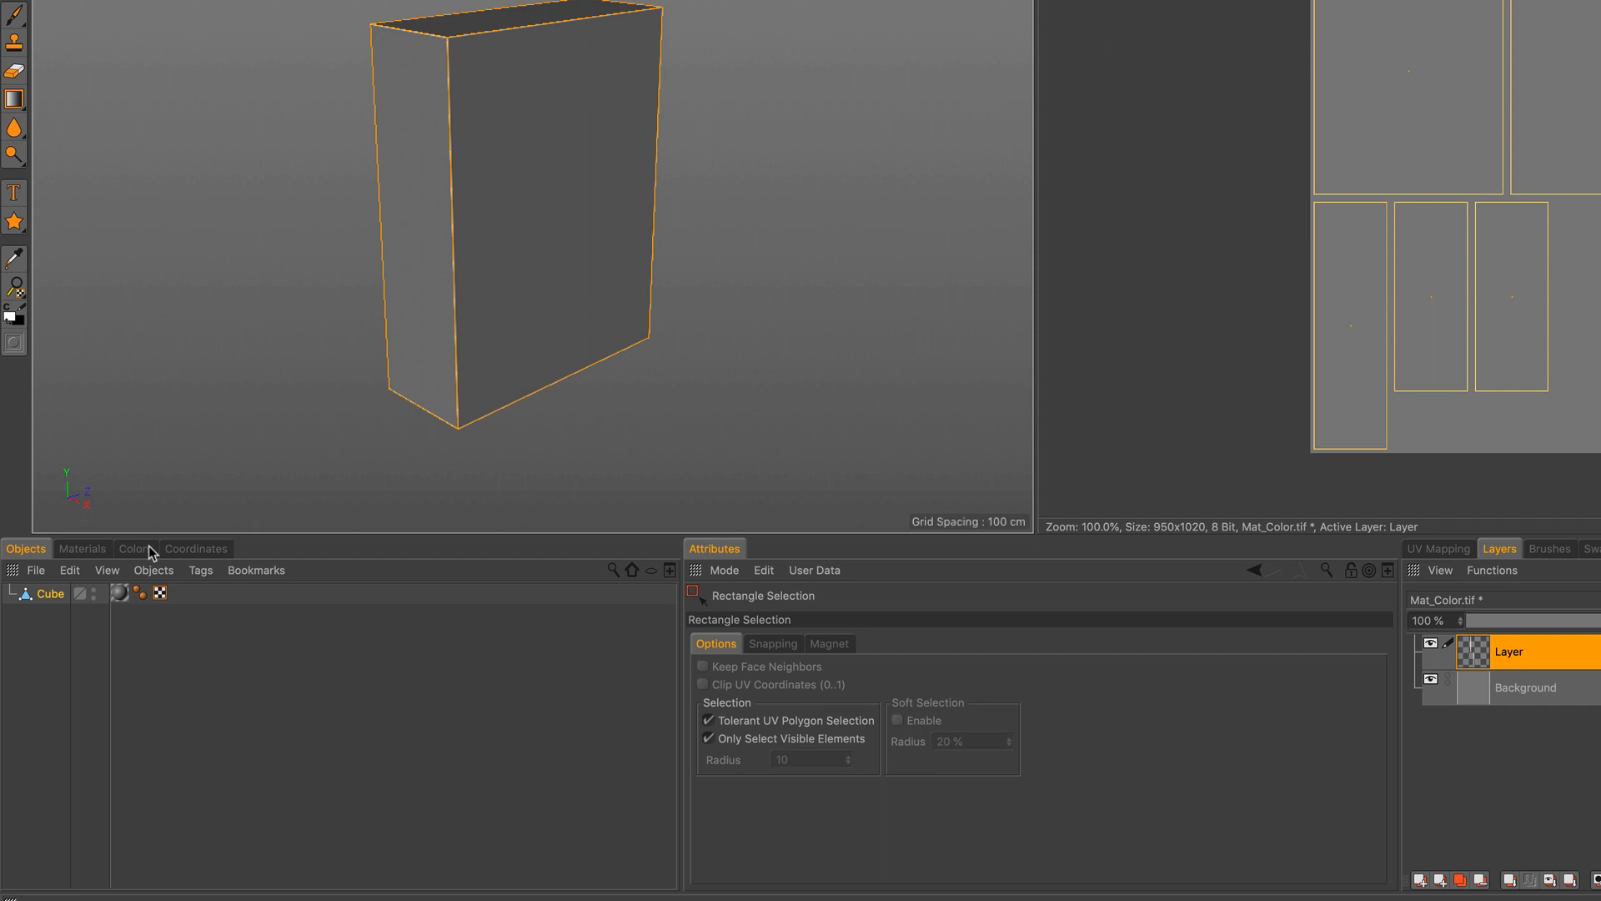
Step: Change the paint color from the preset swatches to black
left_click(135, 549)
left_click(33, 597)
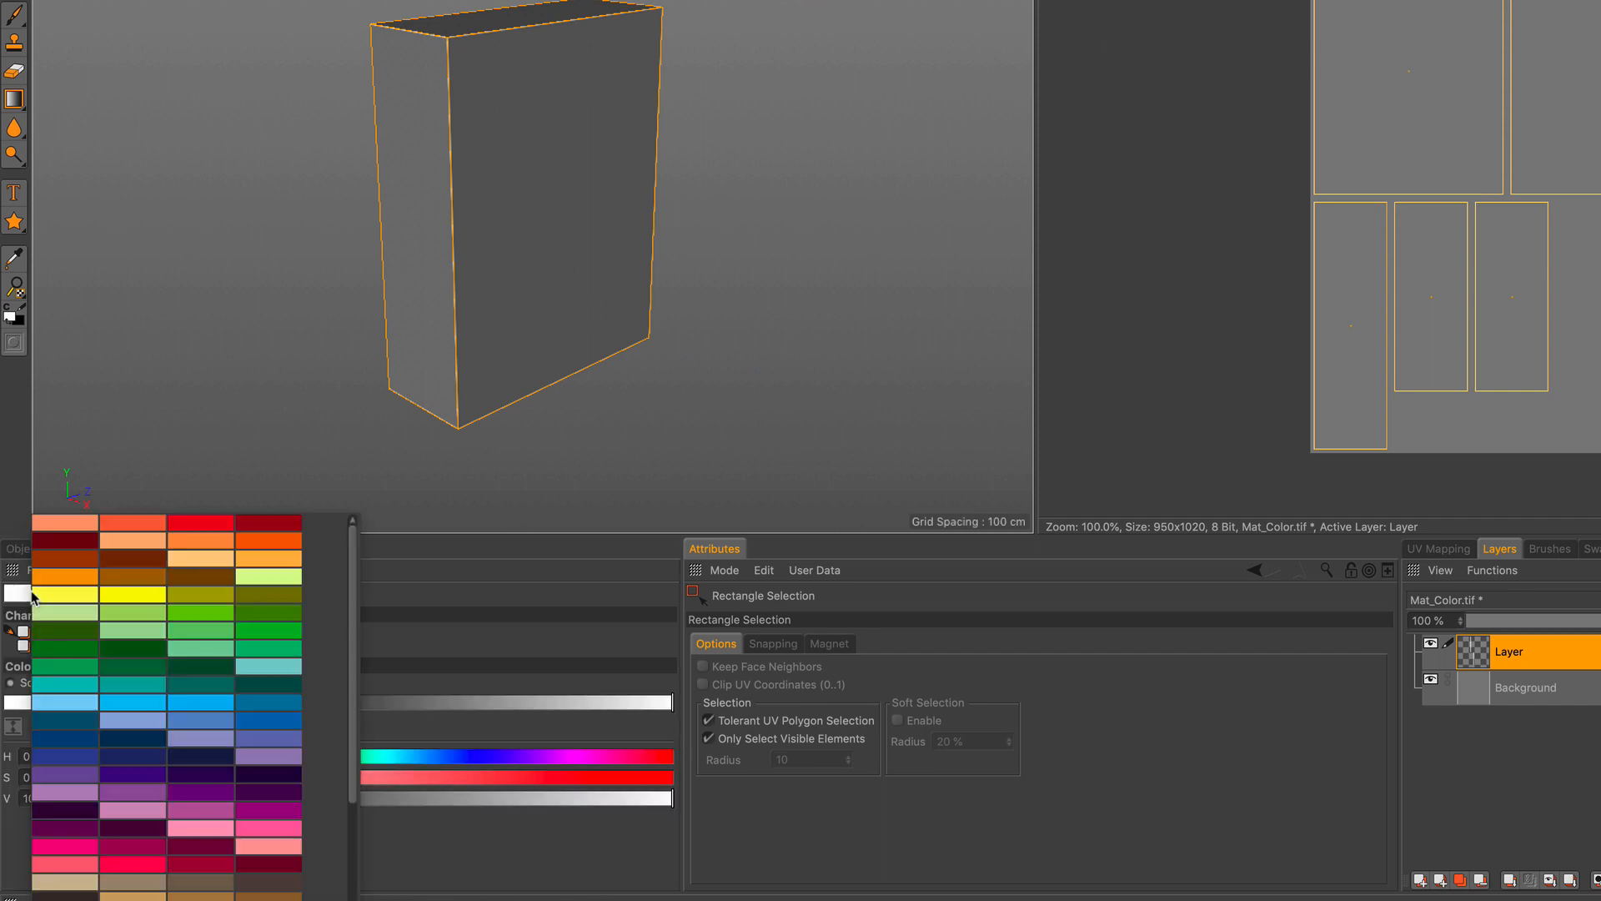
scroll(232, 663, "down", 3)
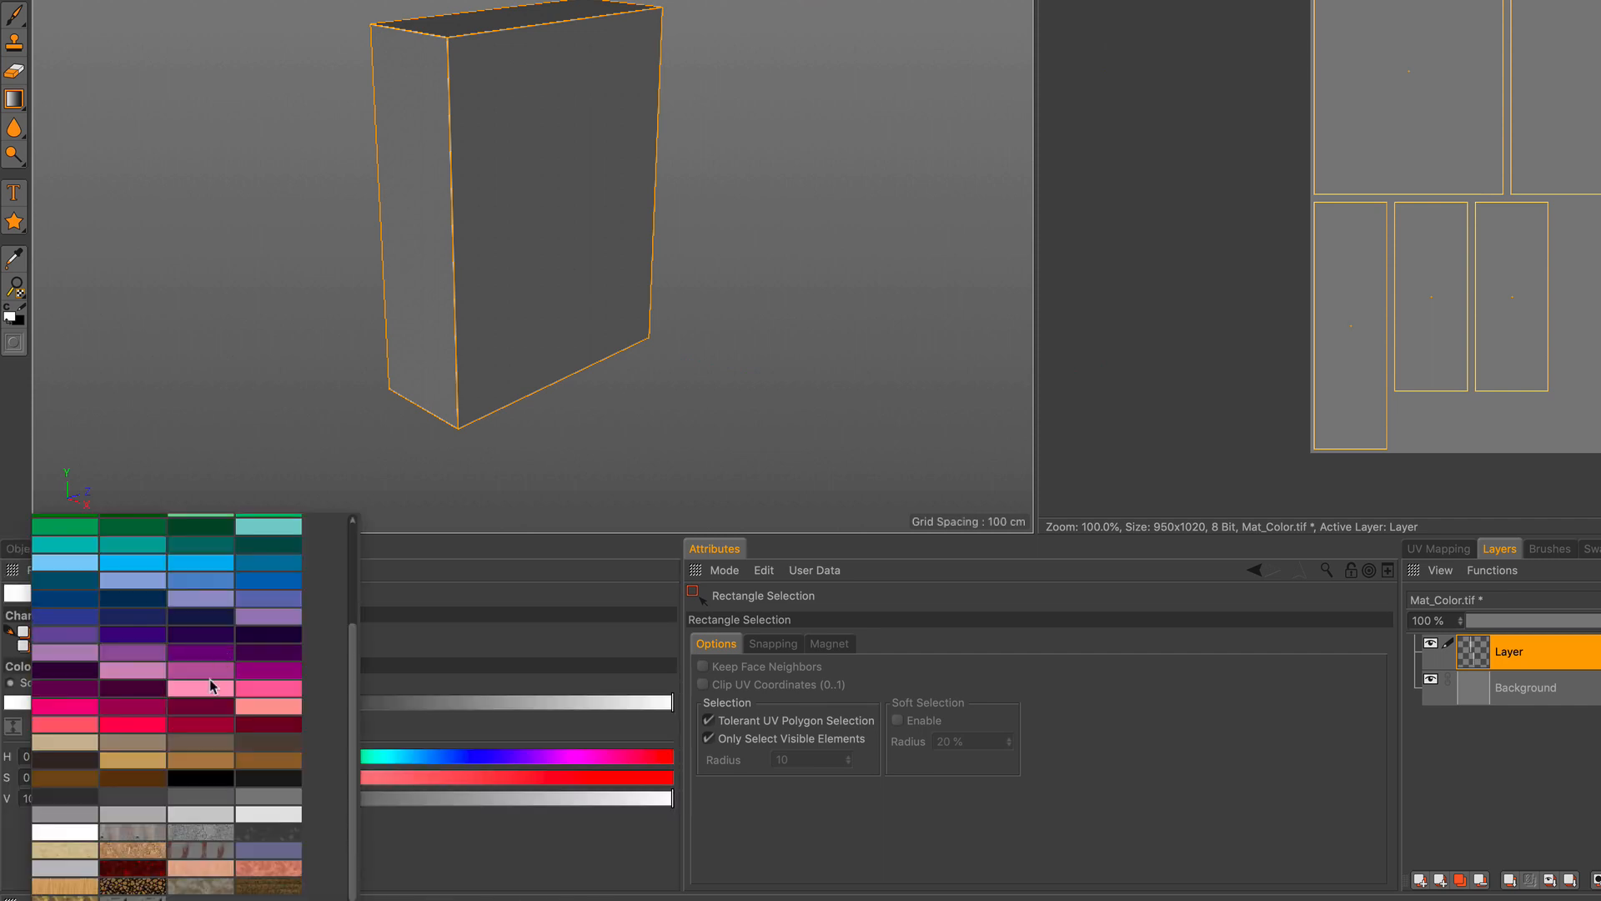
left_click(203, 778)
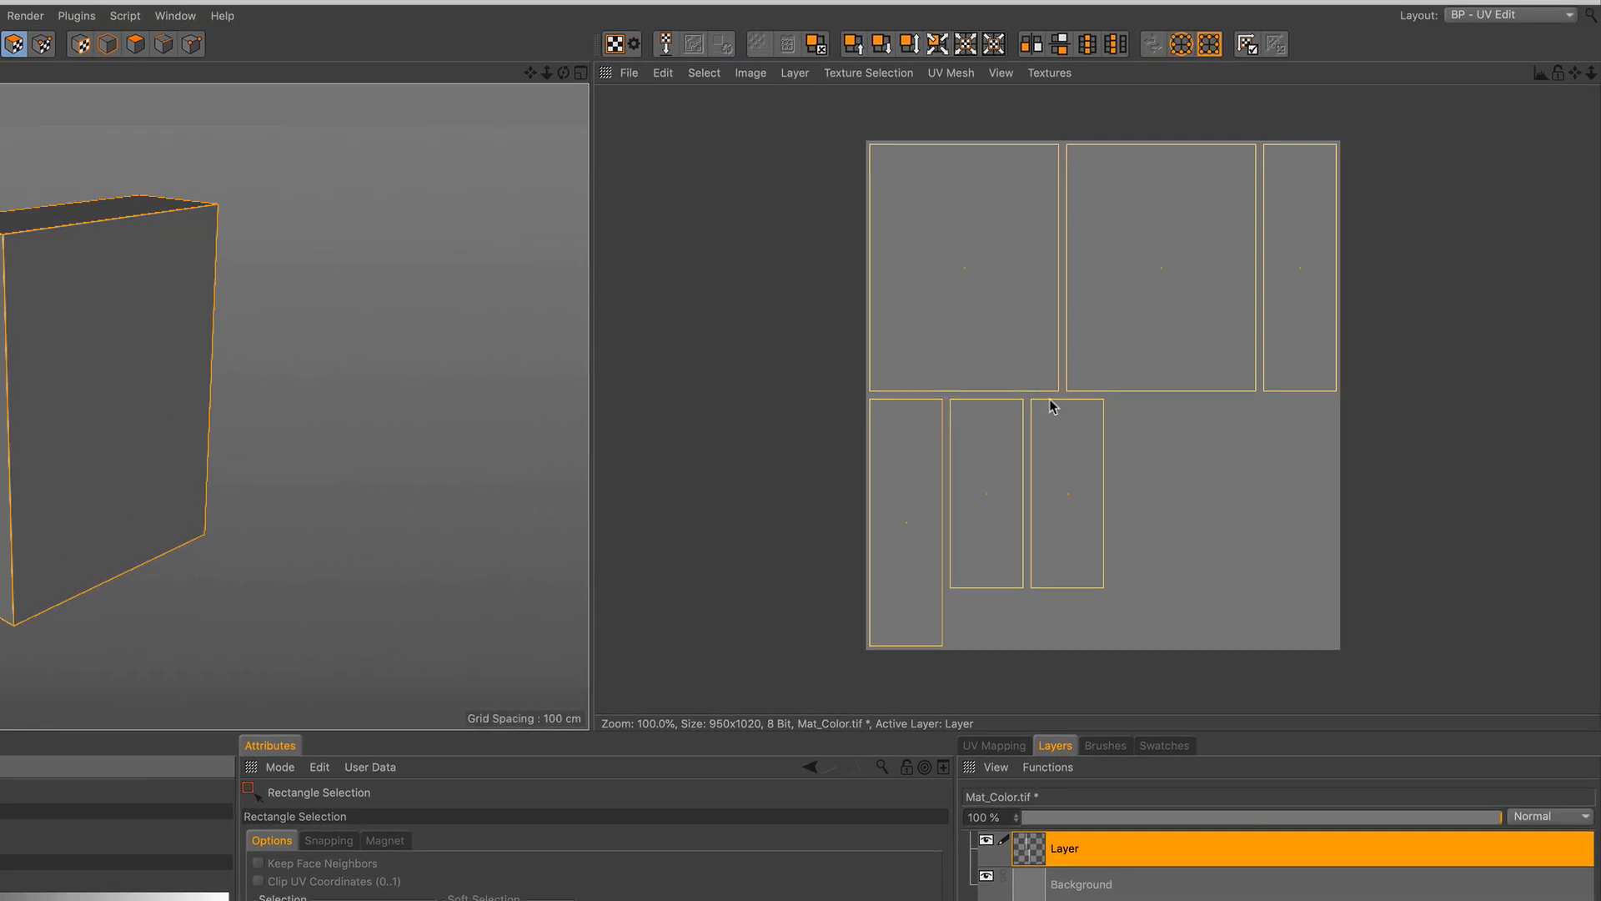
scroll(1049, 398, "up", 5)
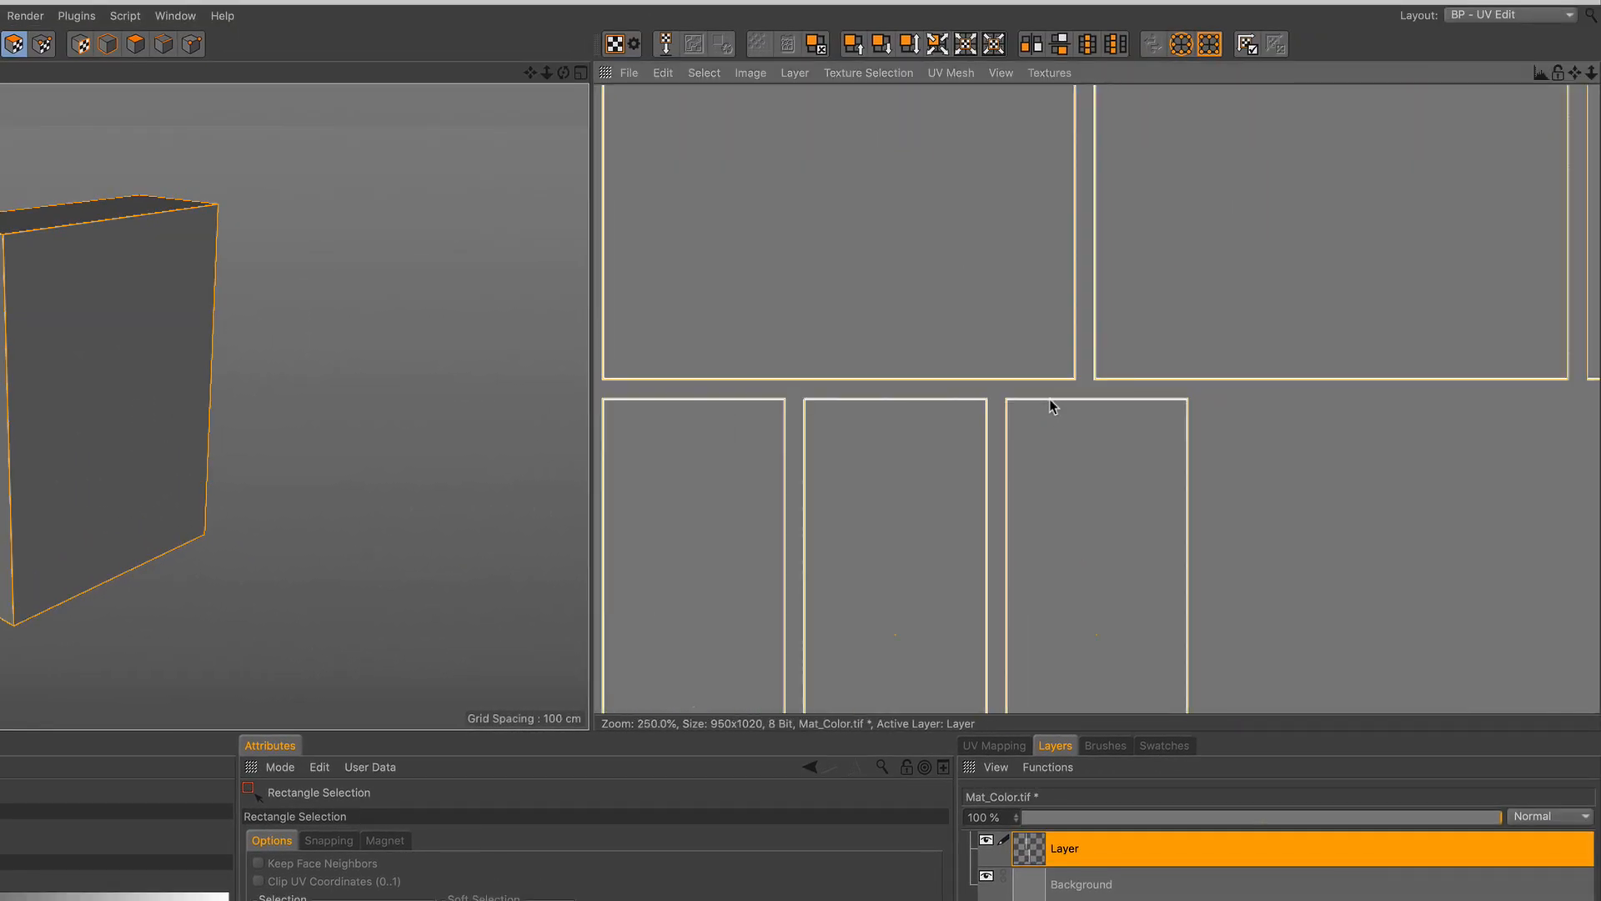
scroll(1049, 399, "down", 6)
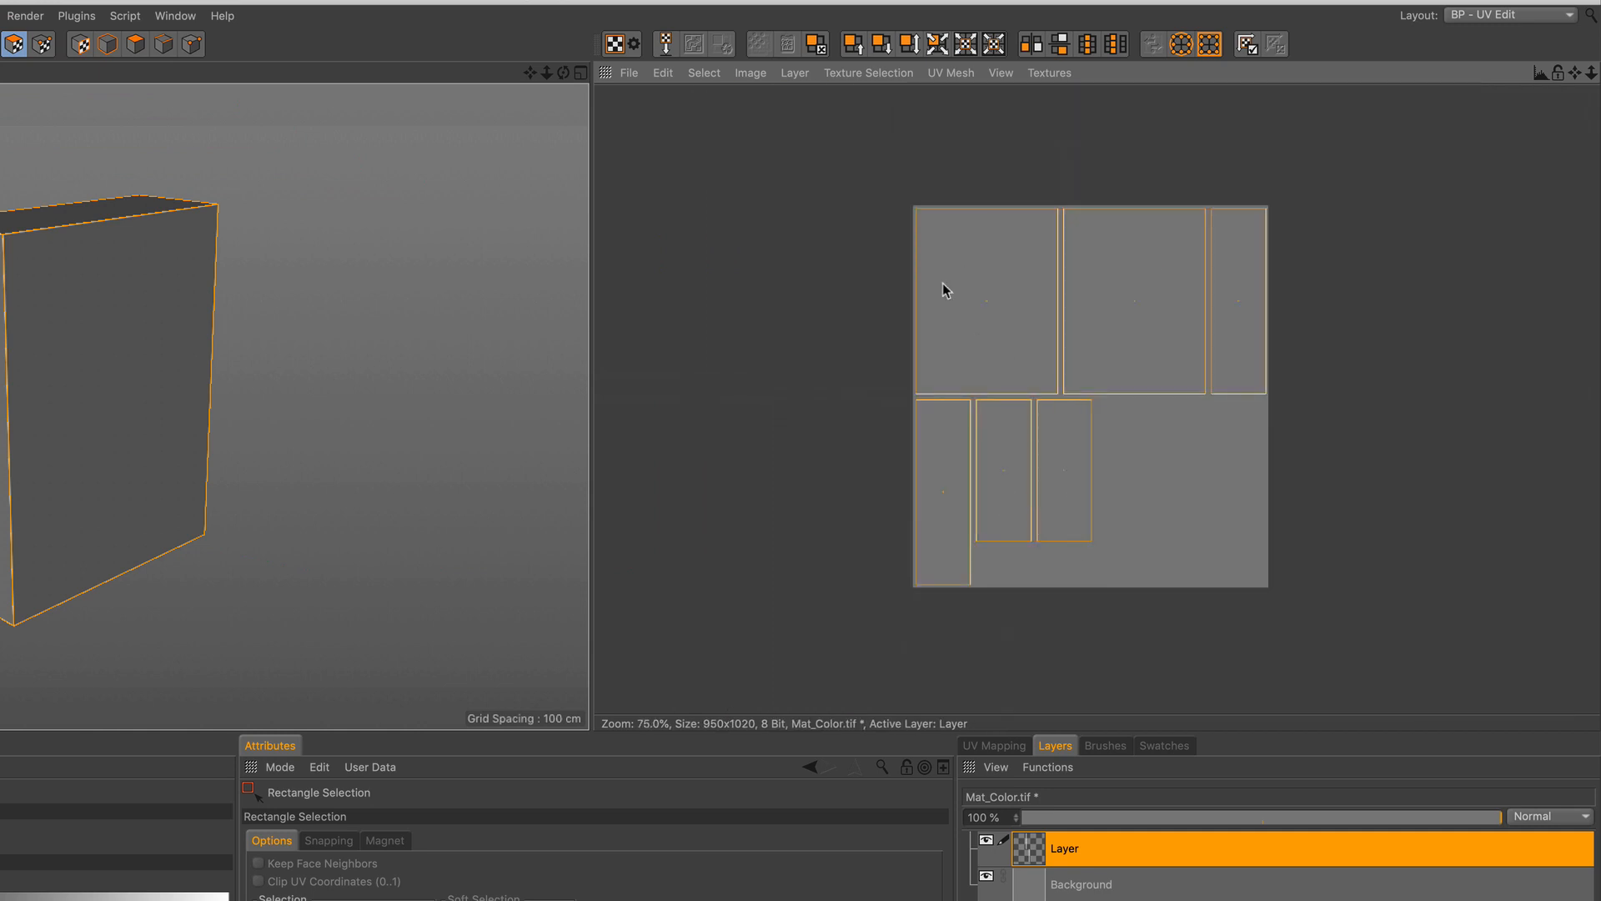
Step: Rectangle-select all the UV polygons, outline them in black on the new layer and inspect the painted lines up close
left_click(704, 73)
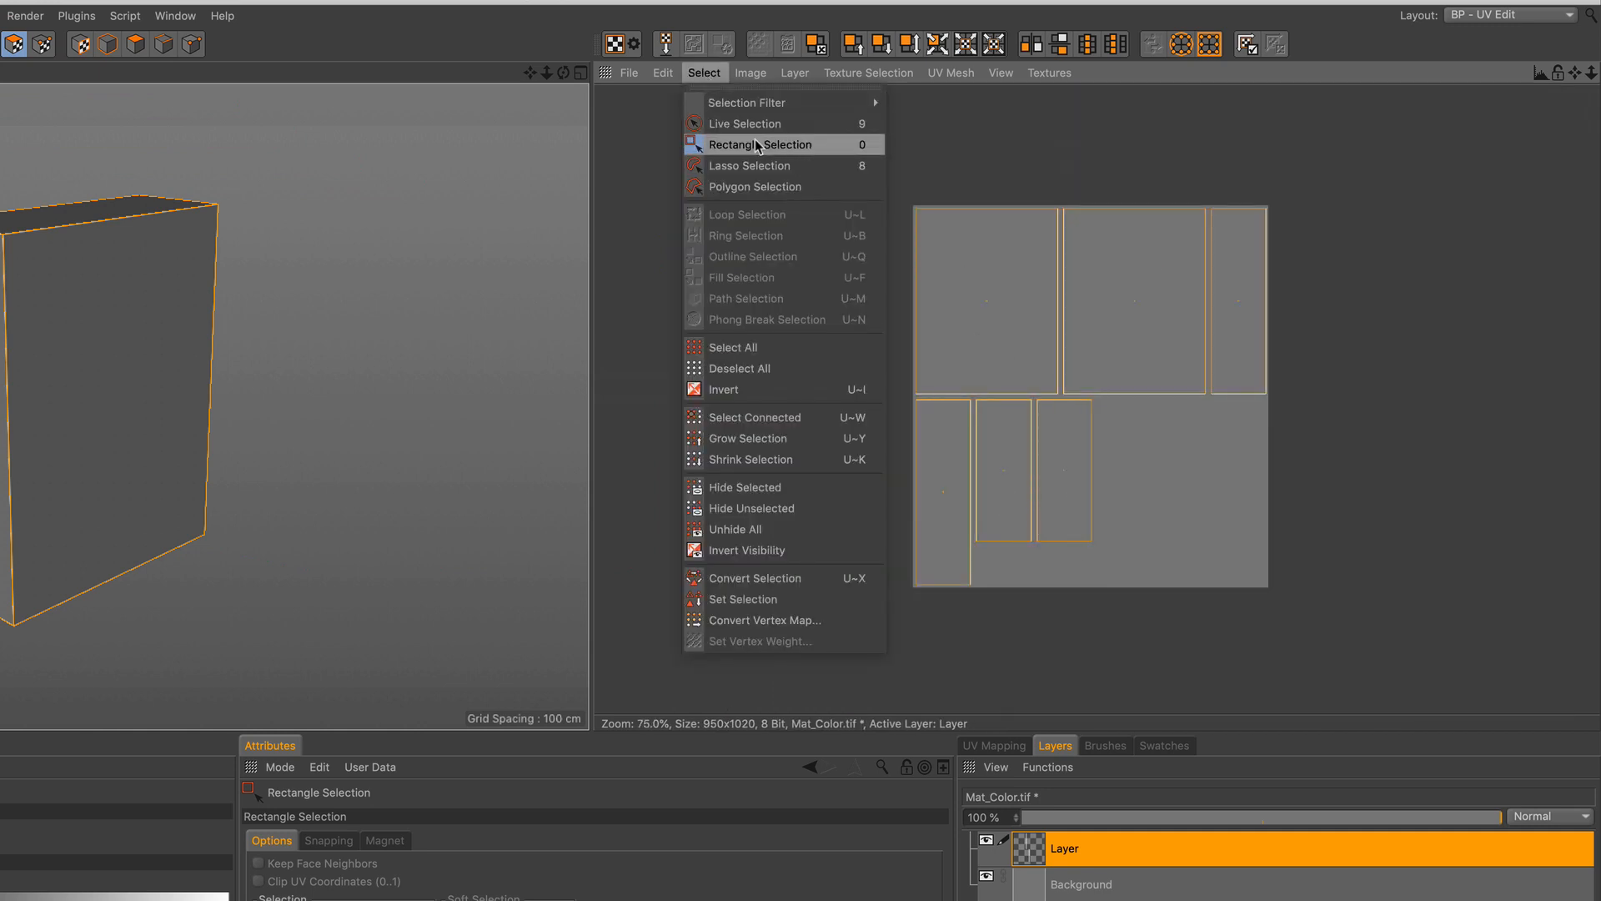
left_click(758, 146)
left_click_drag(838, 178, 1308, 612)
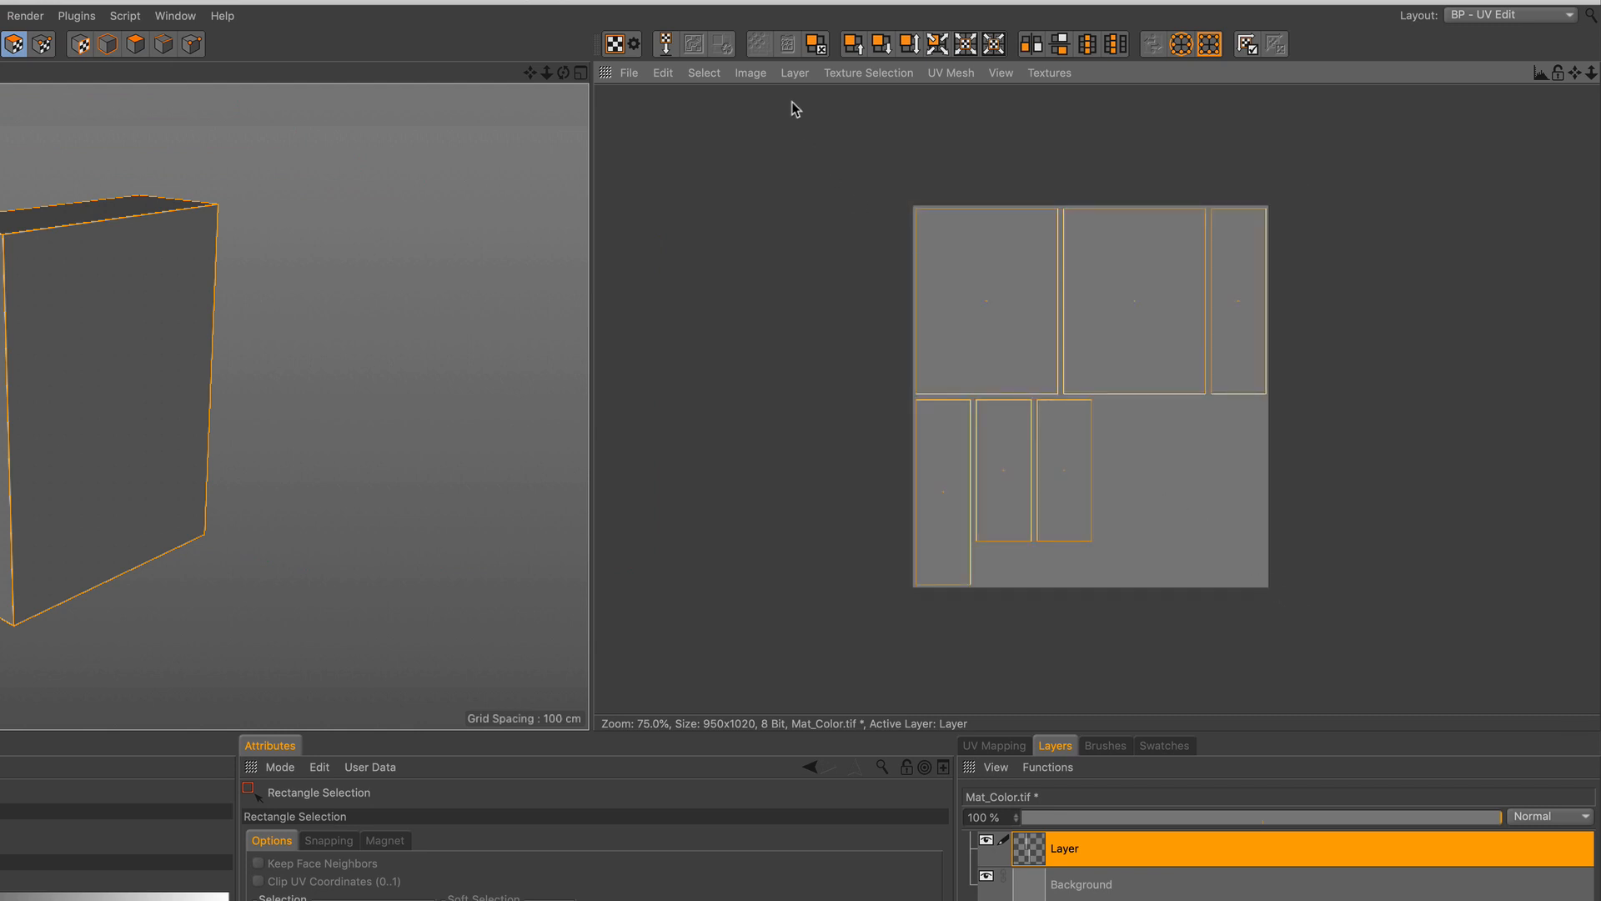
left_click(796, 73)
left_click(899, 374)
scroll(1053, 402, "up", 10)
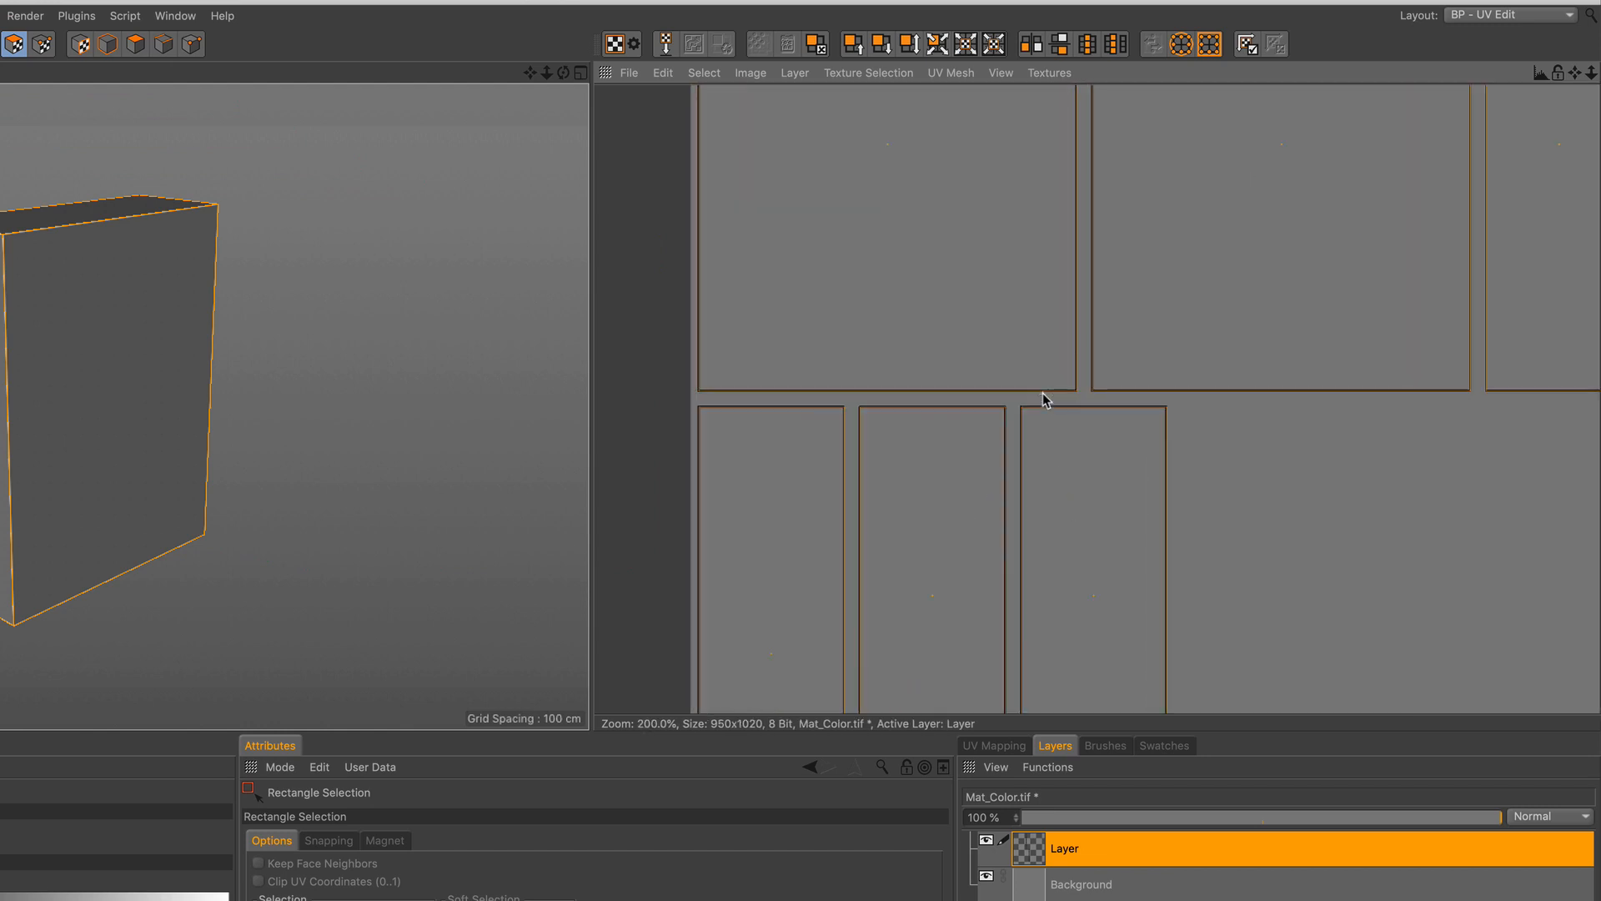
scroll(1067, 423, "up", 6)
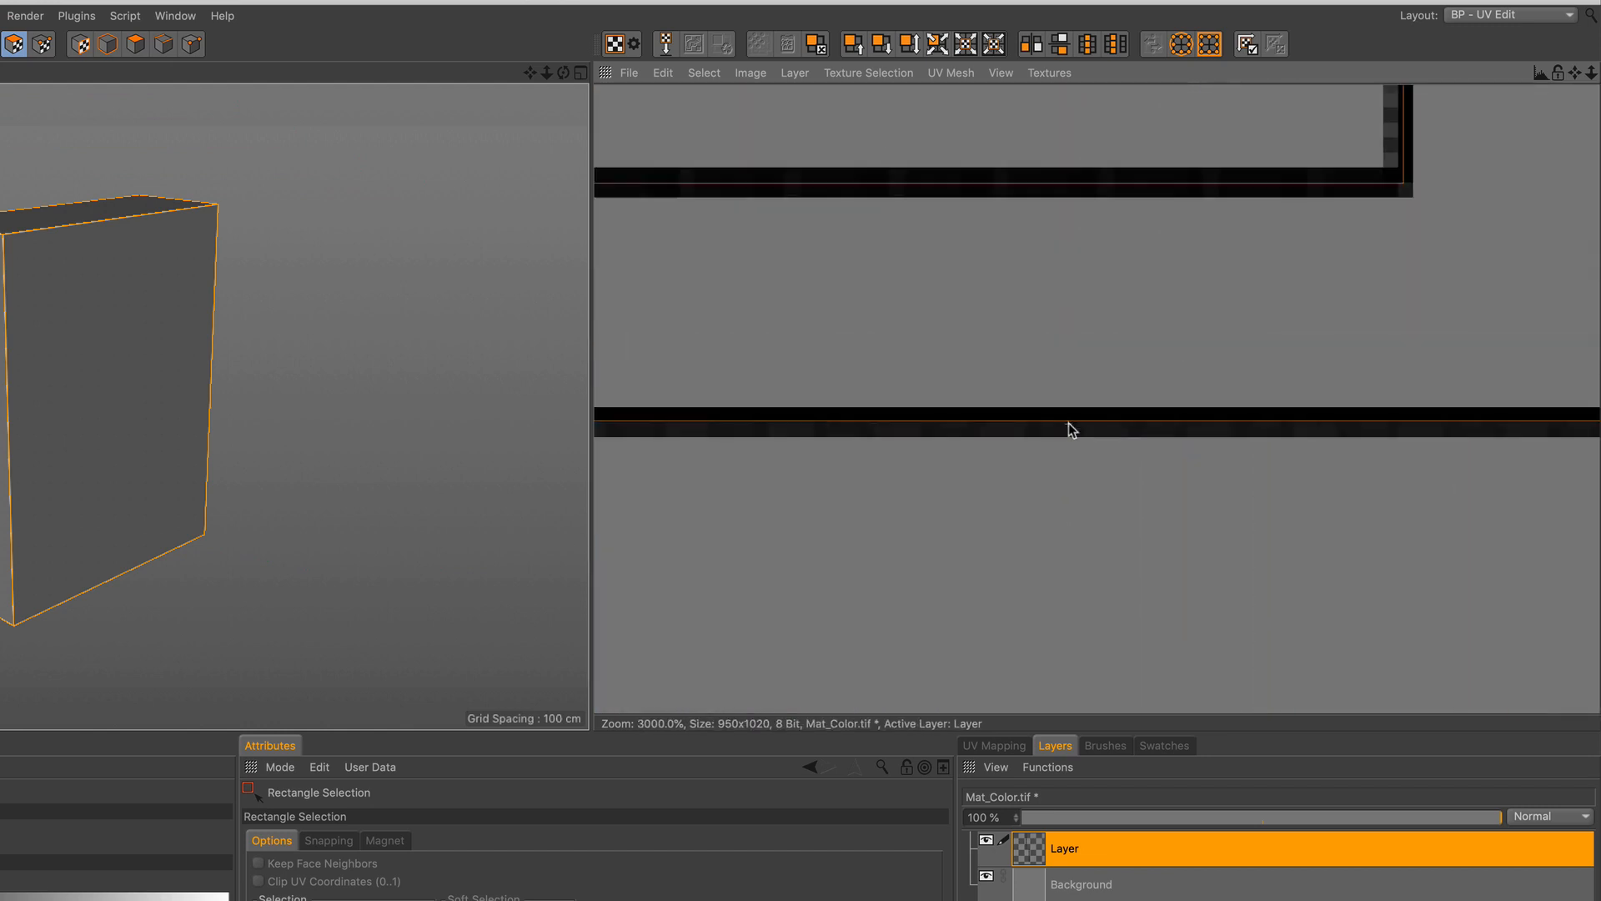
scroll(1068, 424, "down", 9)
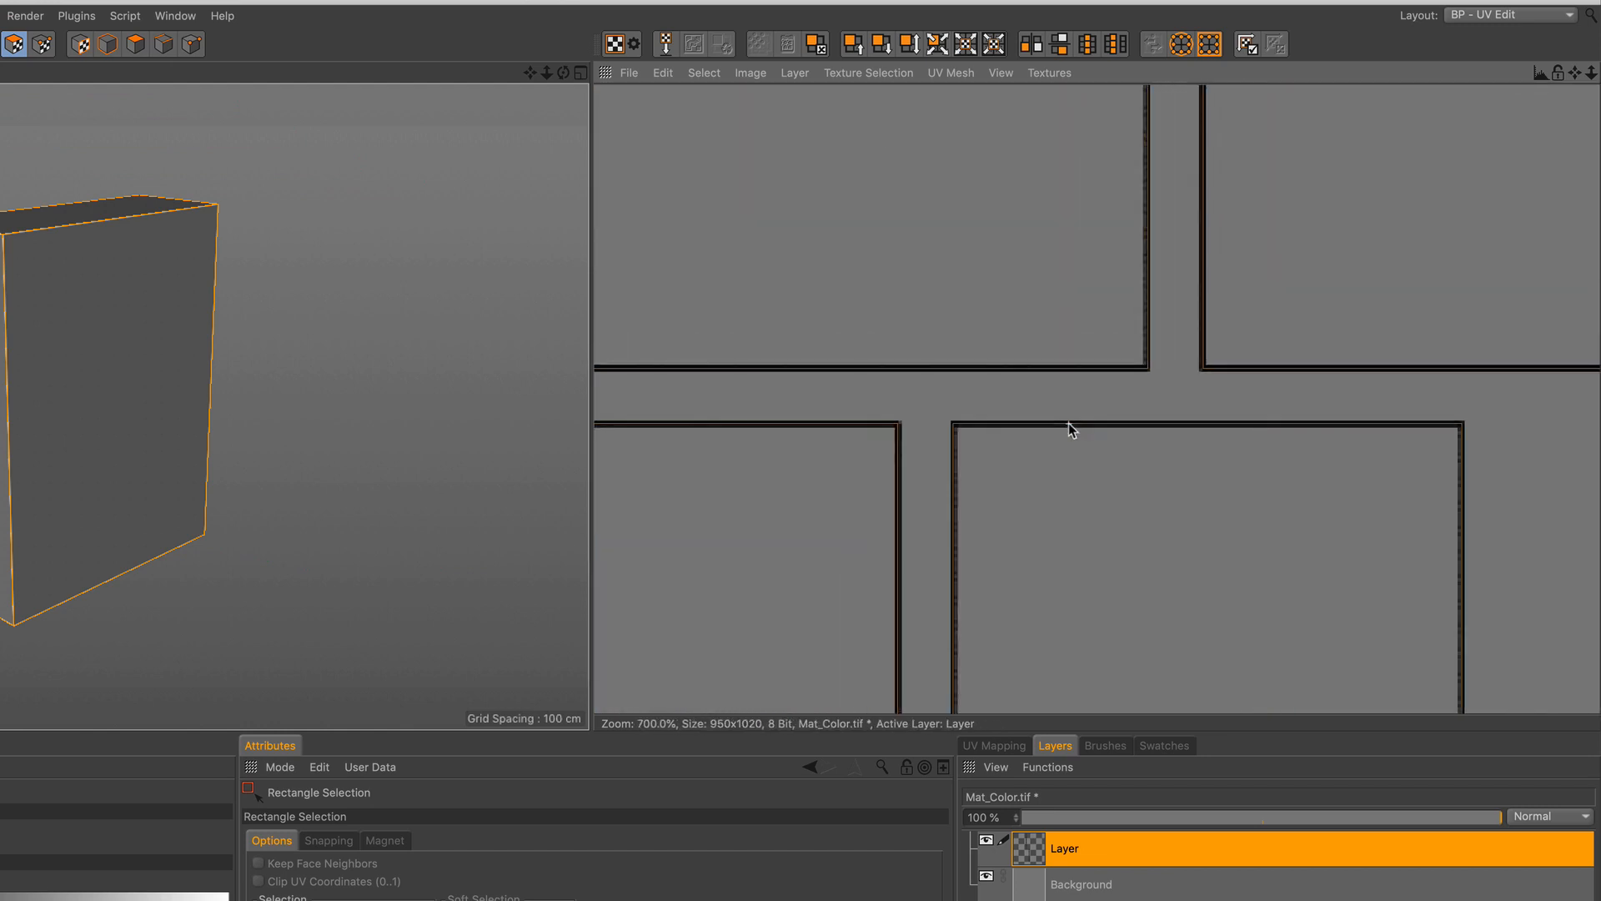
scroll(1071, 429, "down", 4)
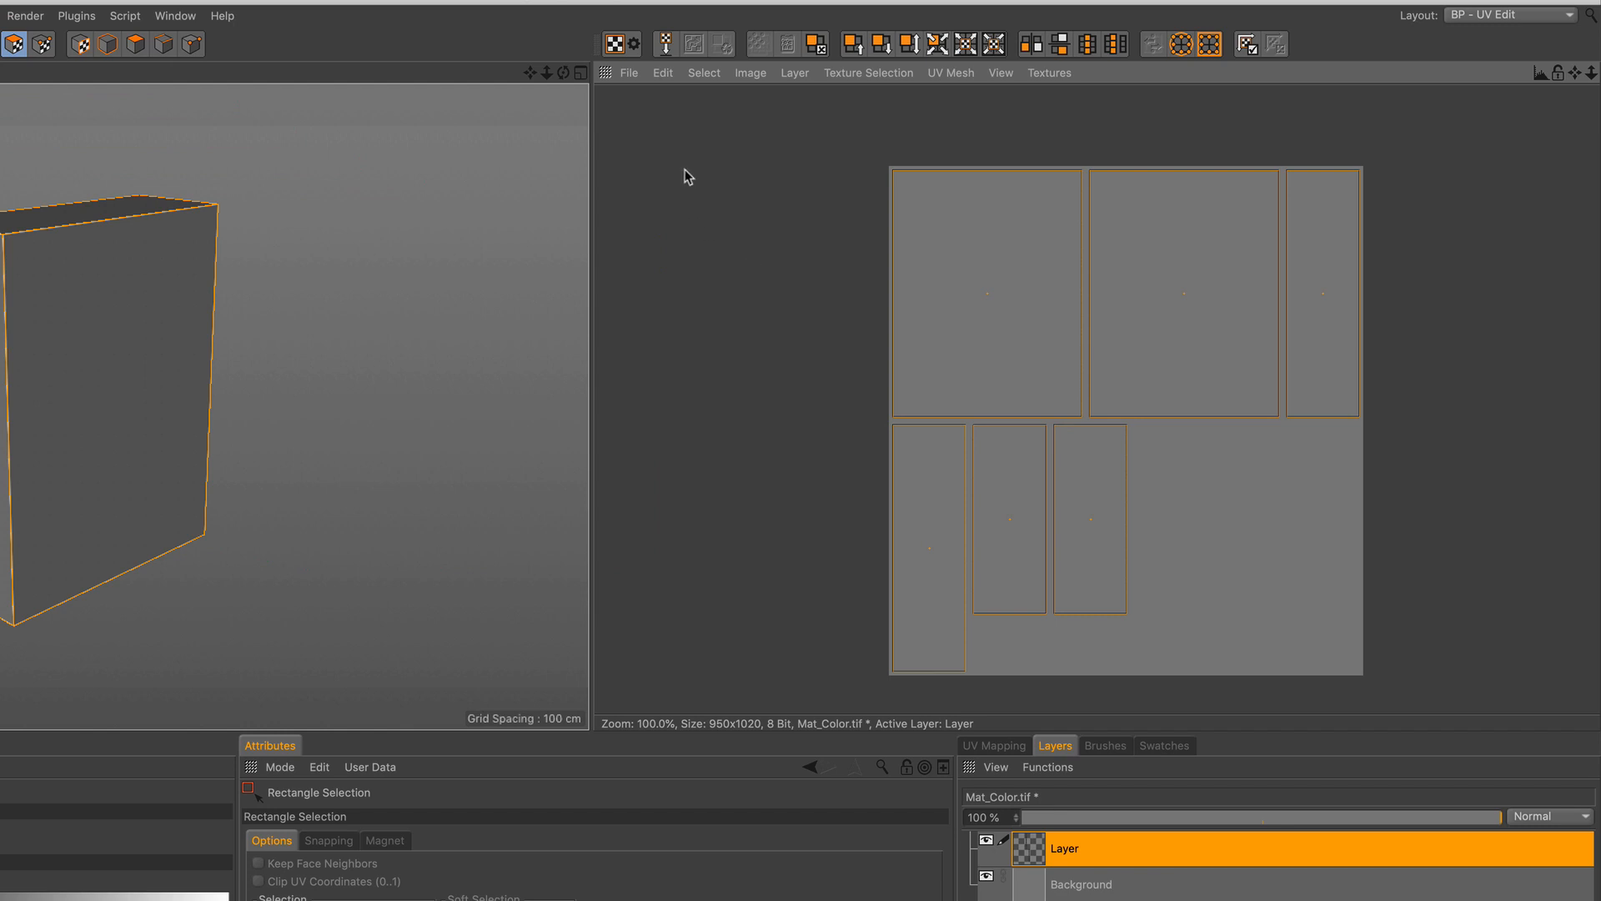
Step: Save the texture as a PSD file named label.psd on the Desktop
left_click(629, 73)
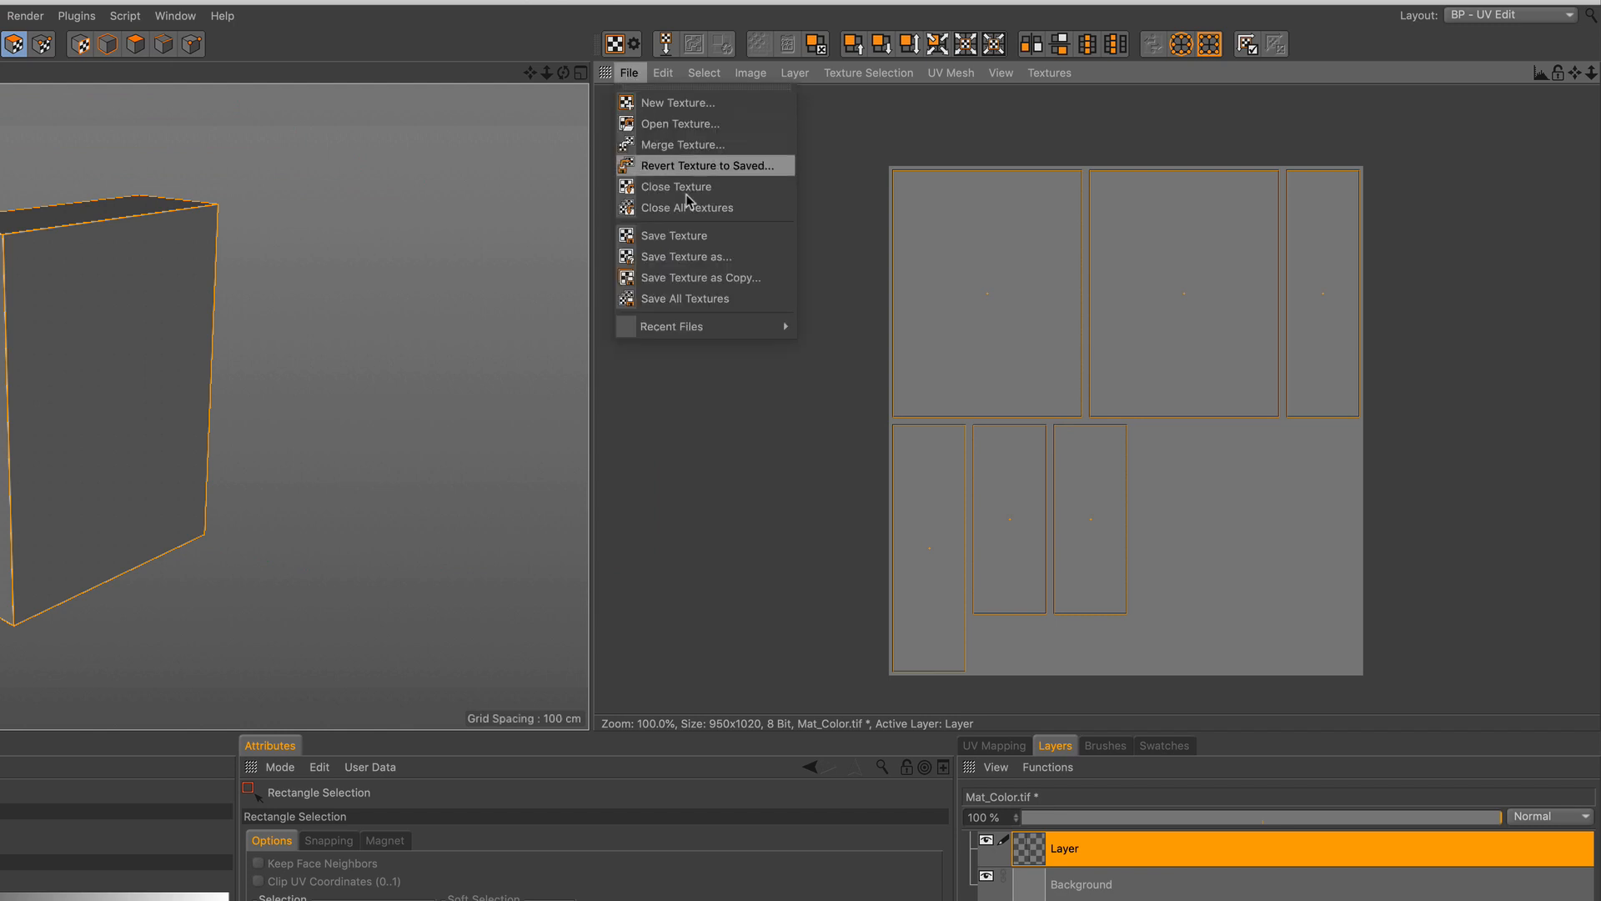
left_click(738, 256)
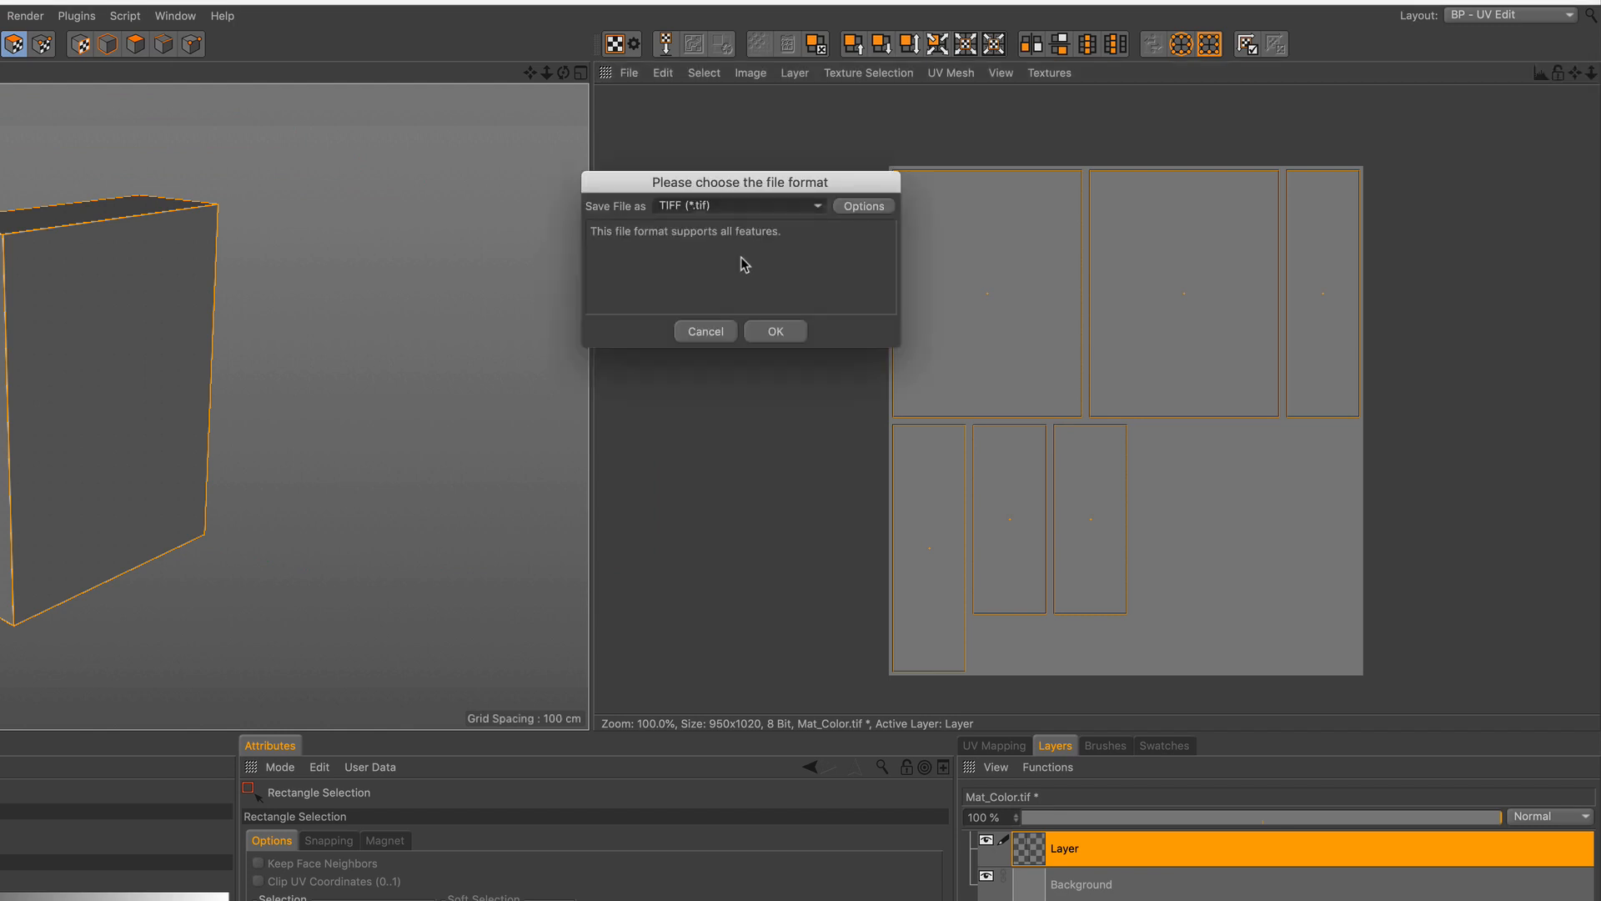
left_click(816, 207)
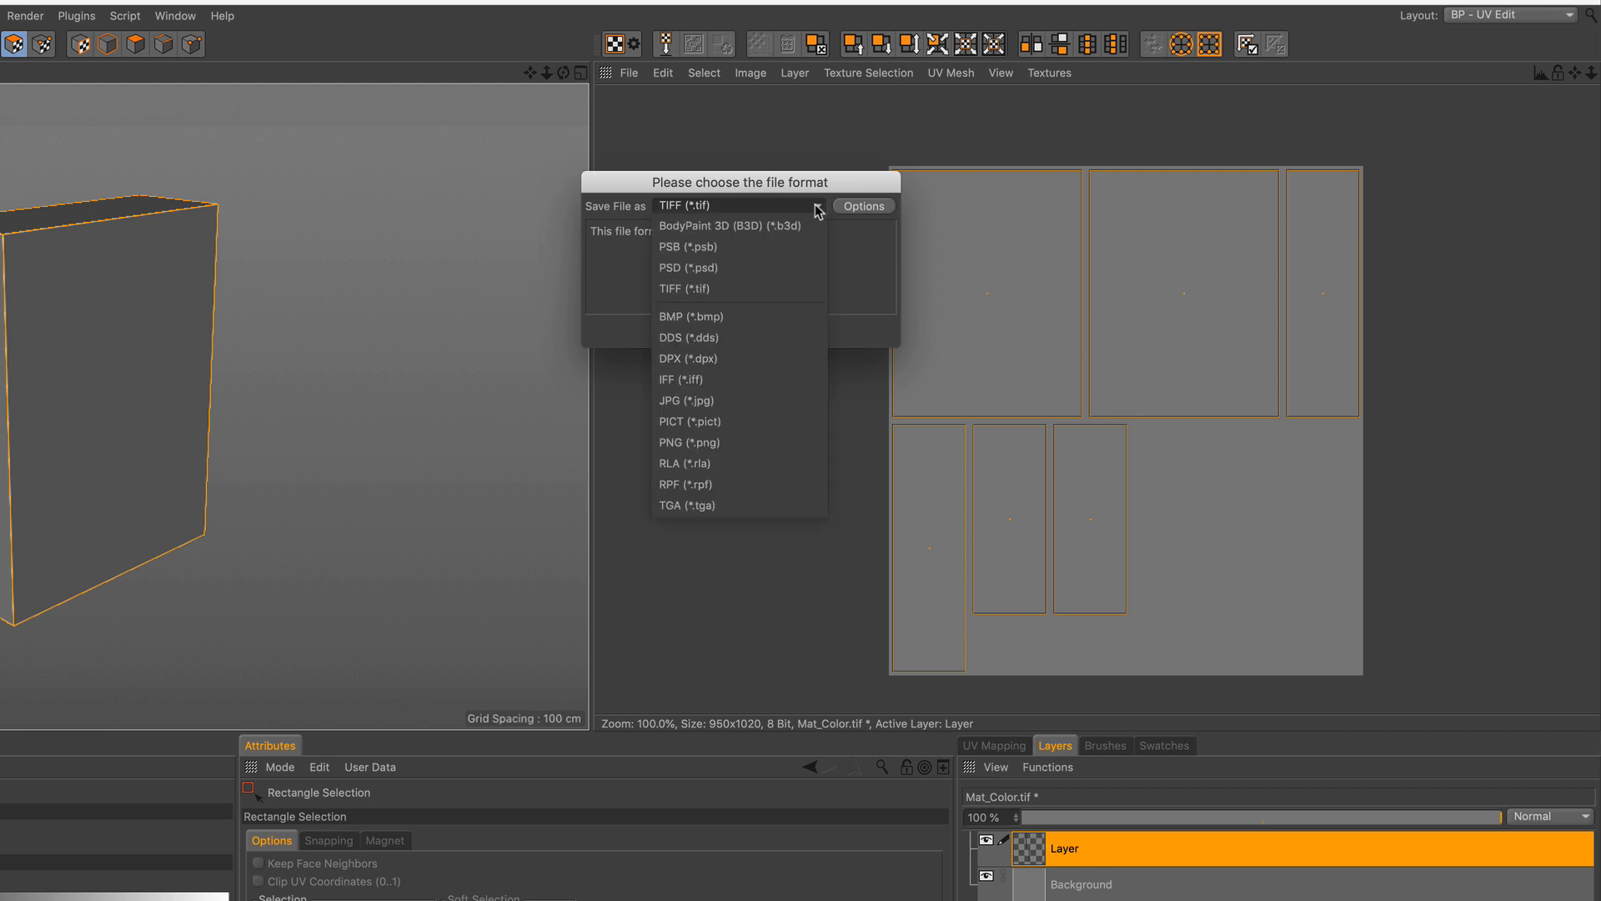
left_click(767, 269)
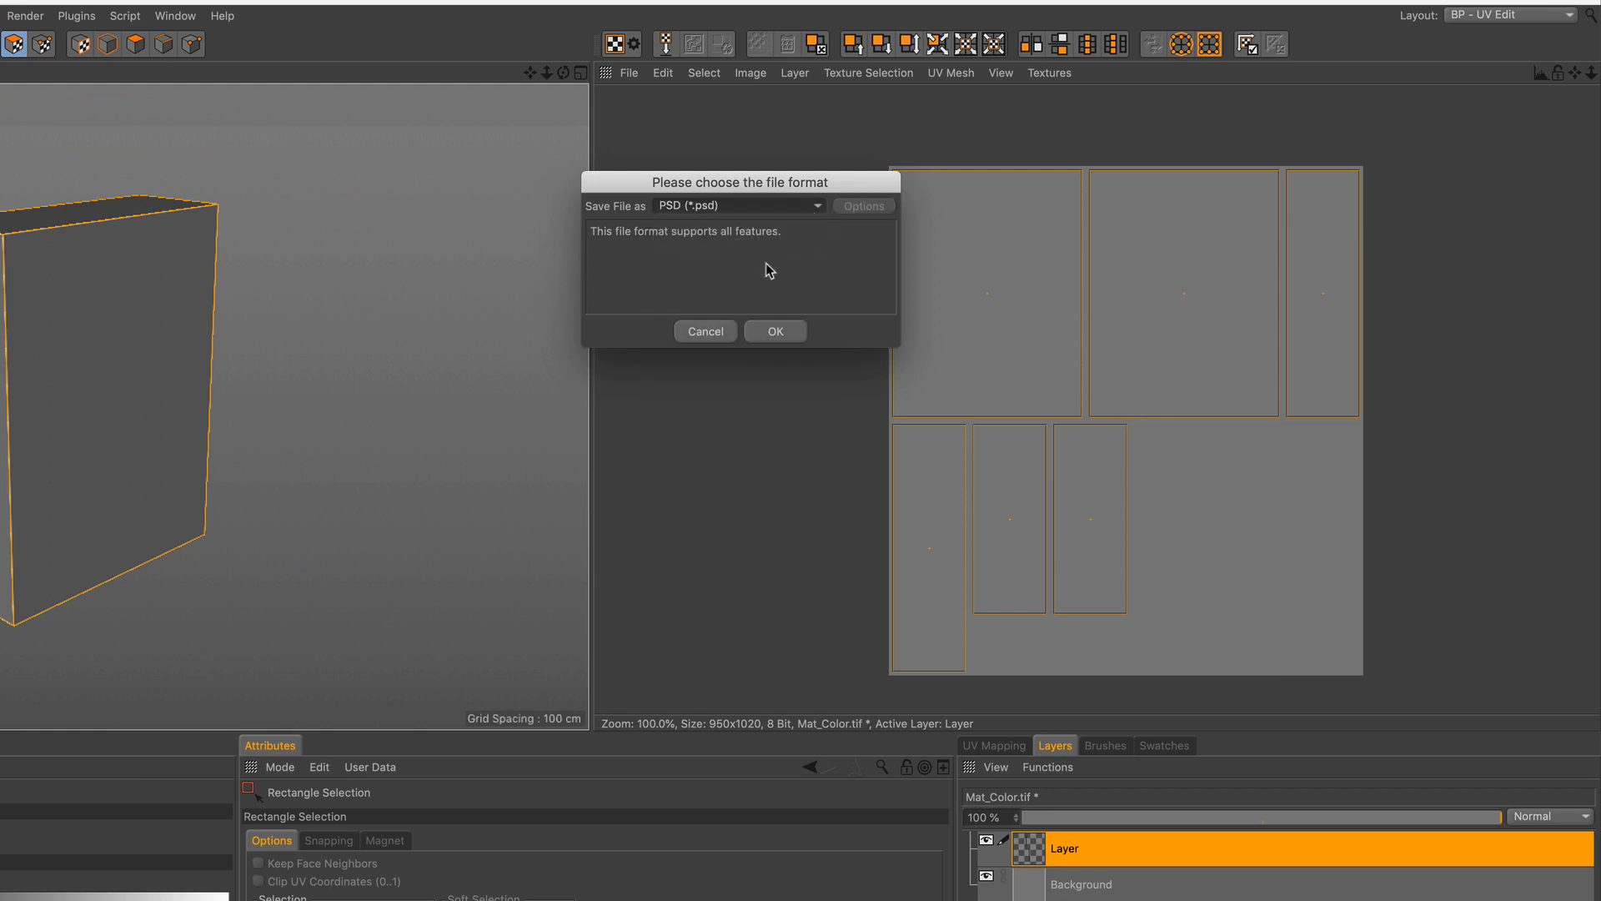
left_click(776, 332)
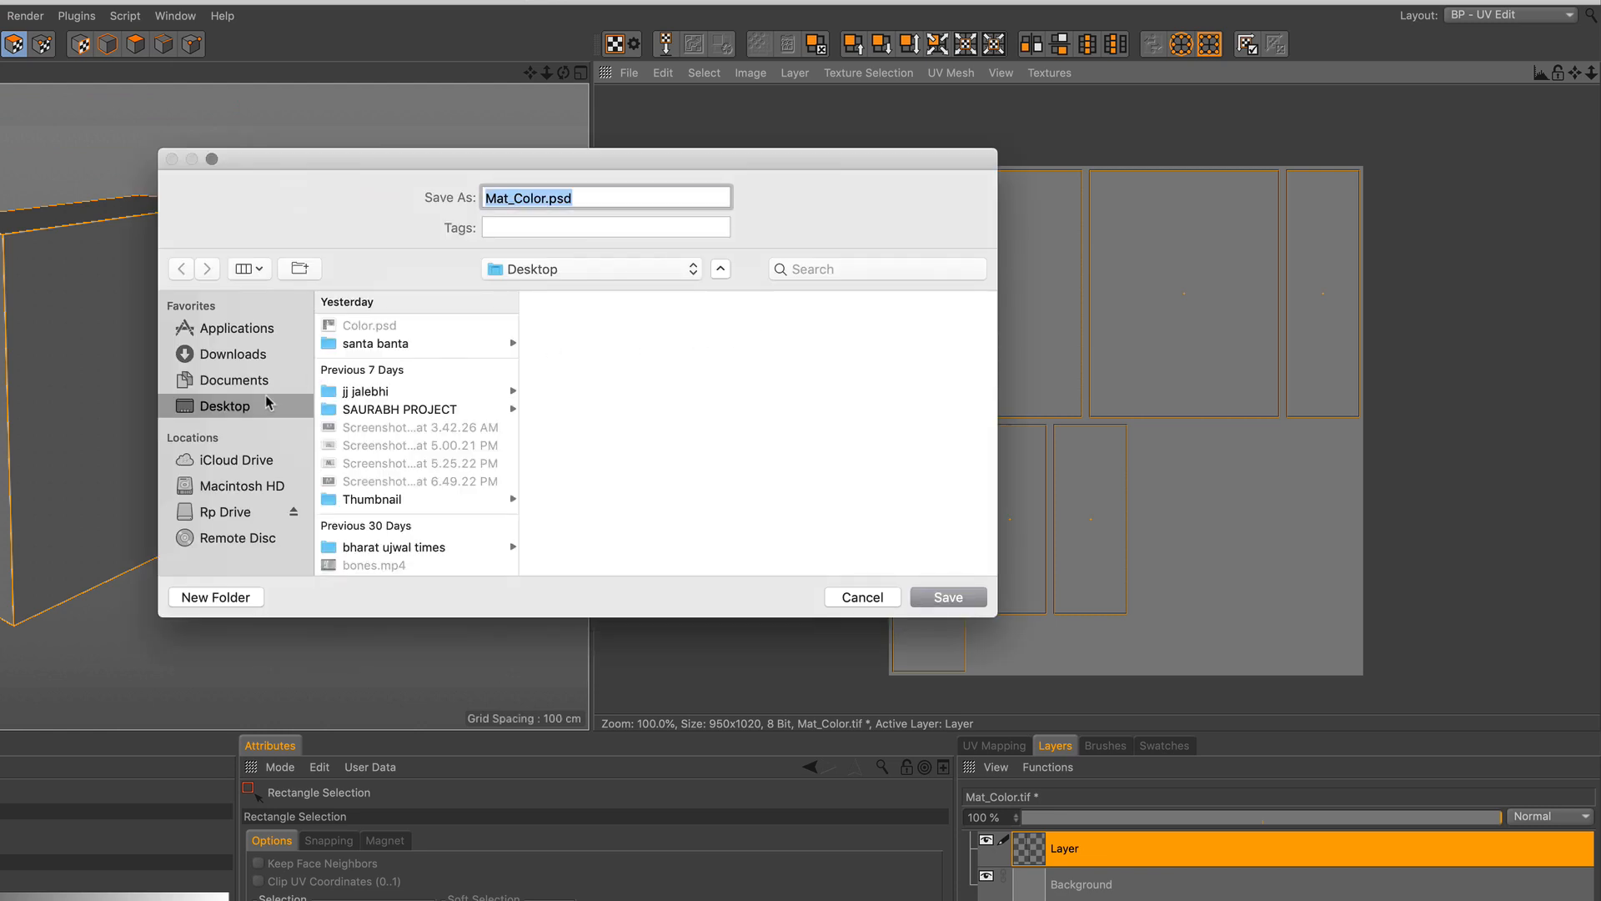
left_click(546, 193)
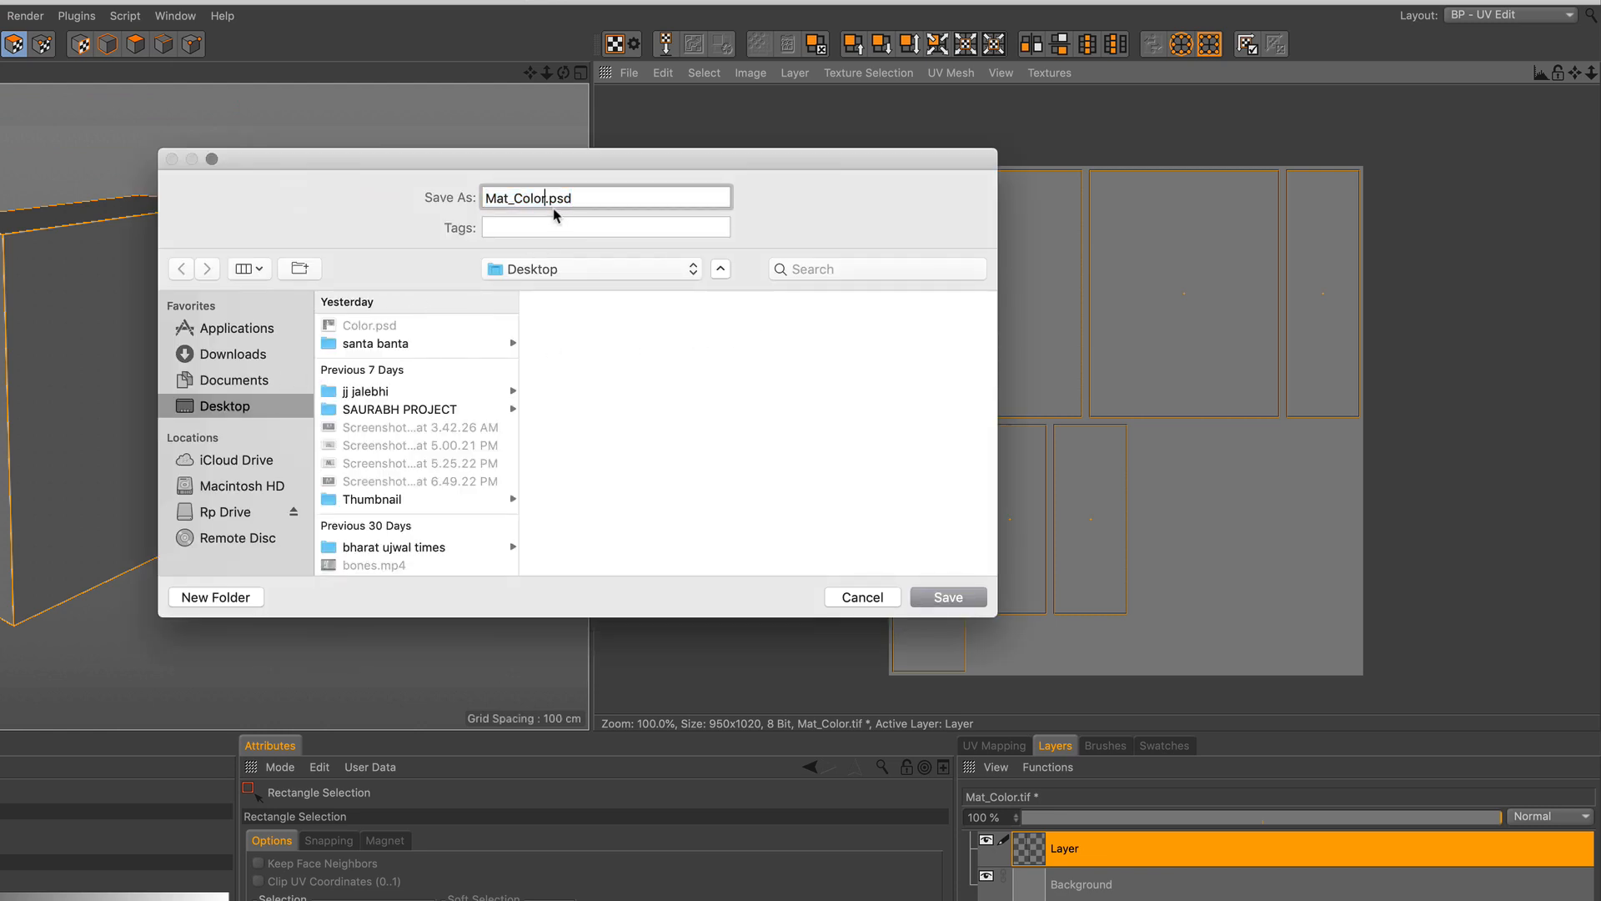
double_click(547, 195)
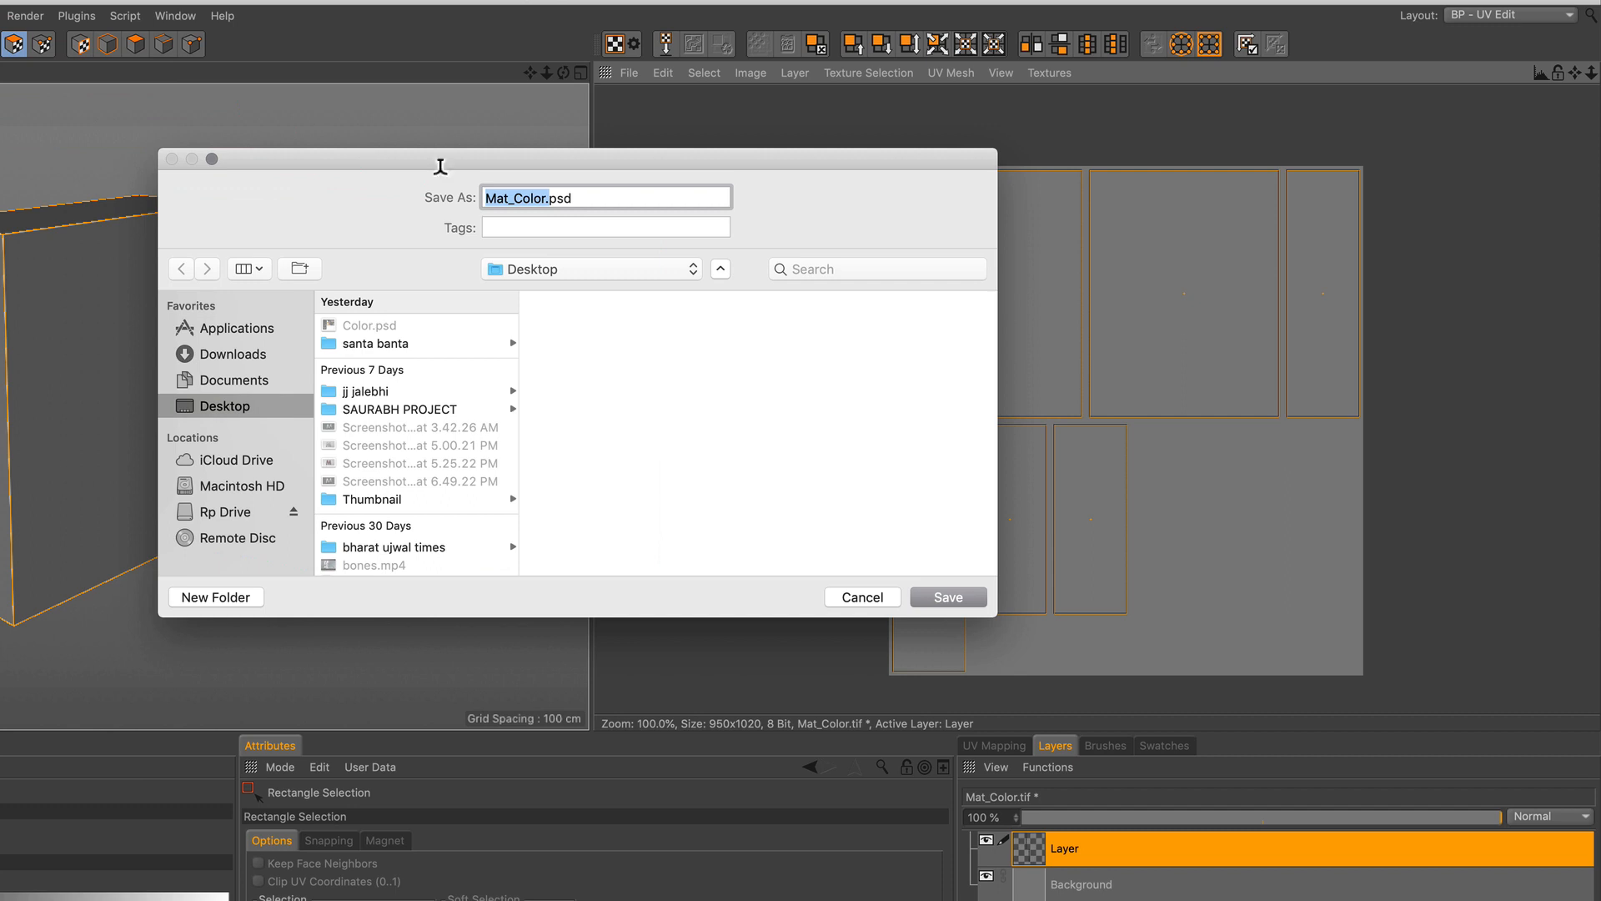
type("label")
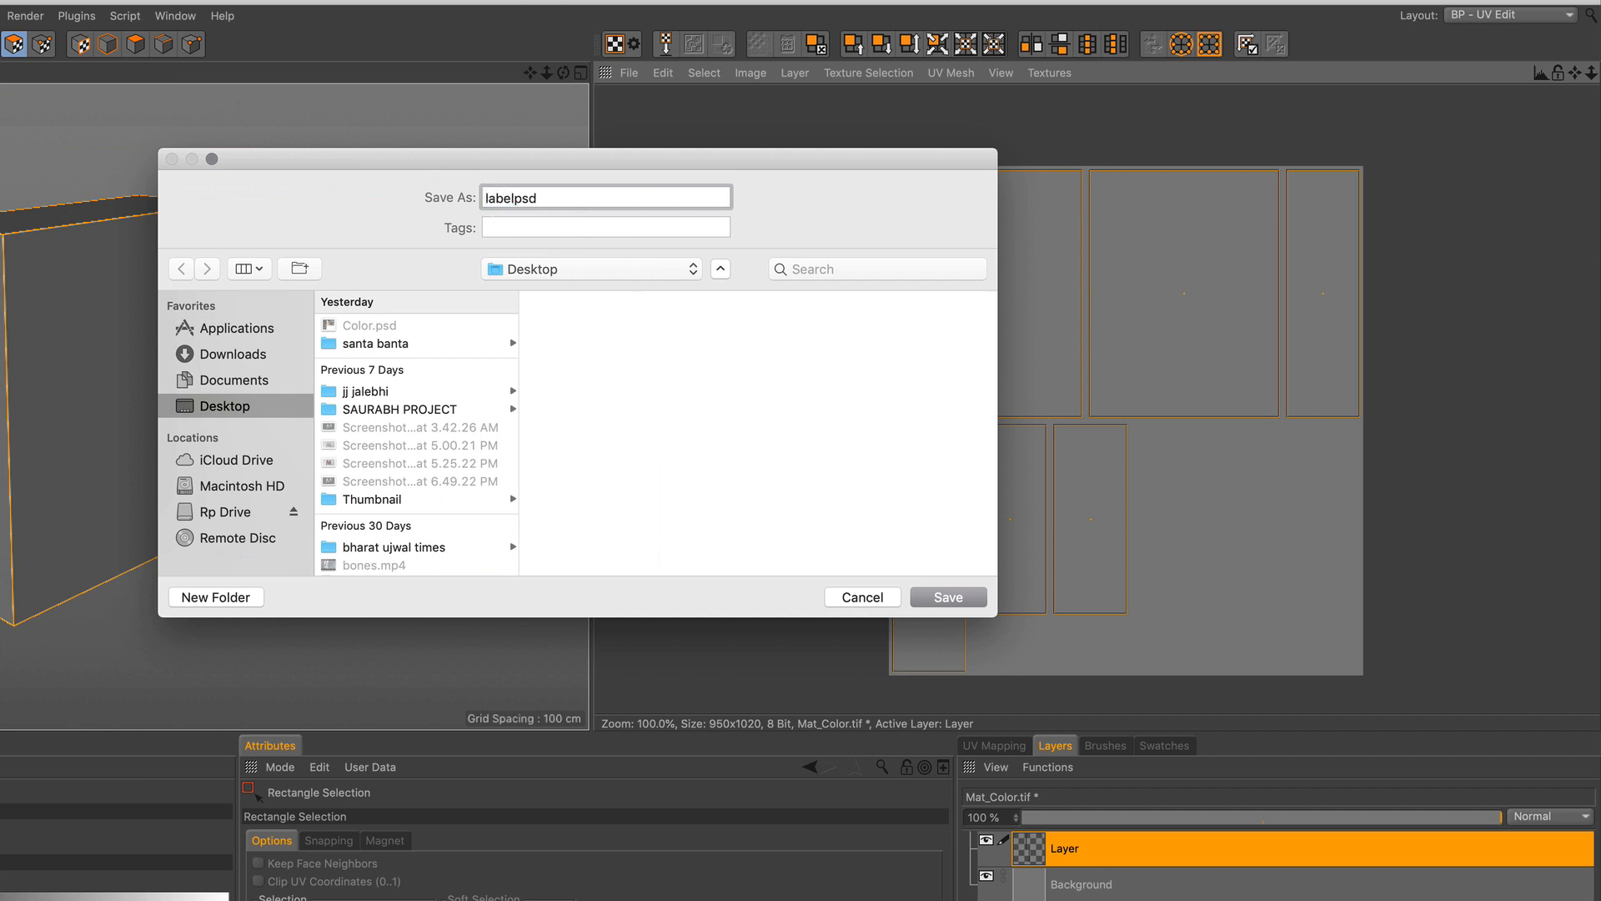
type(".")
left_click(954, 593)
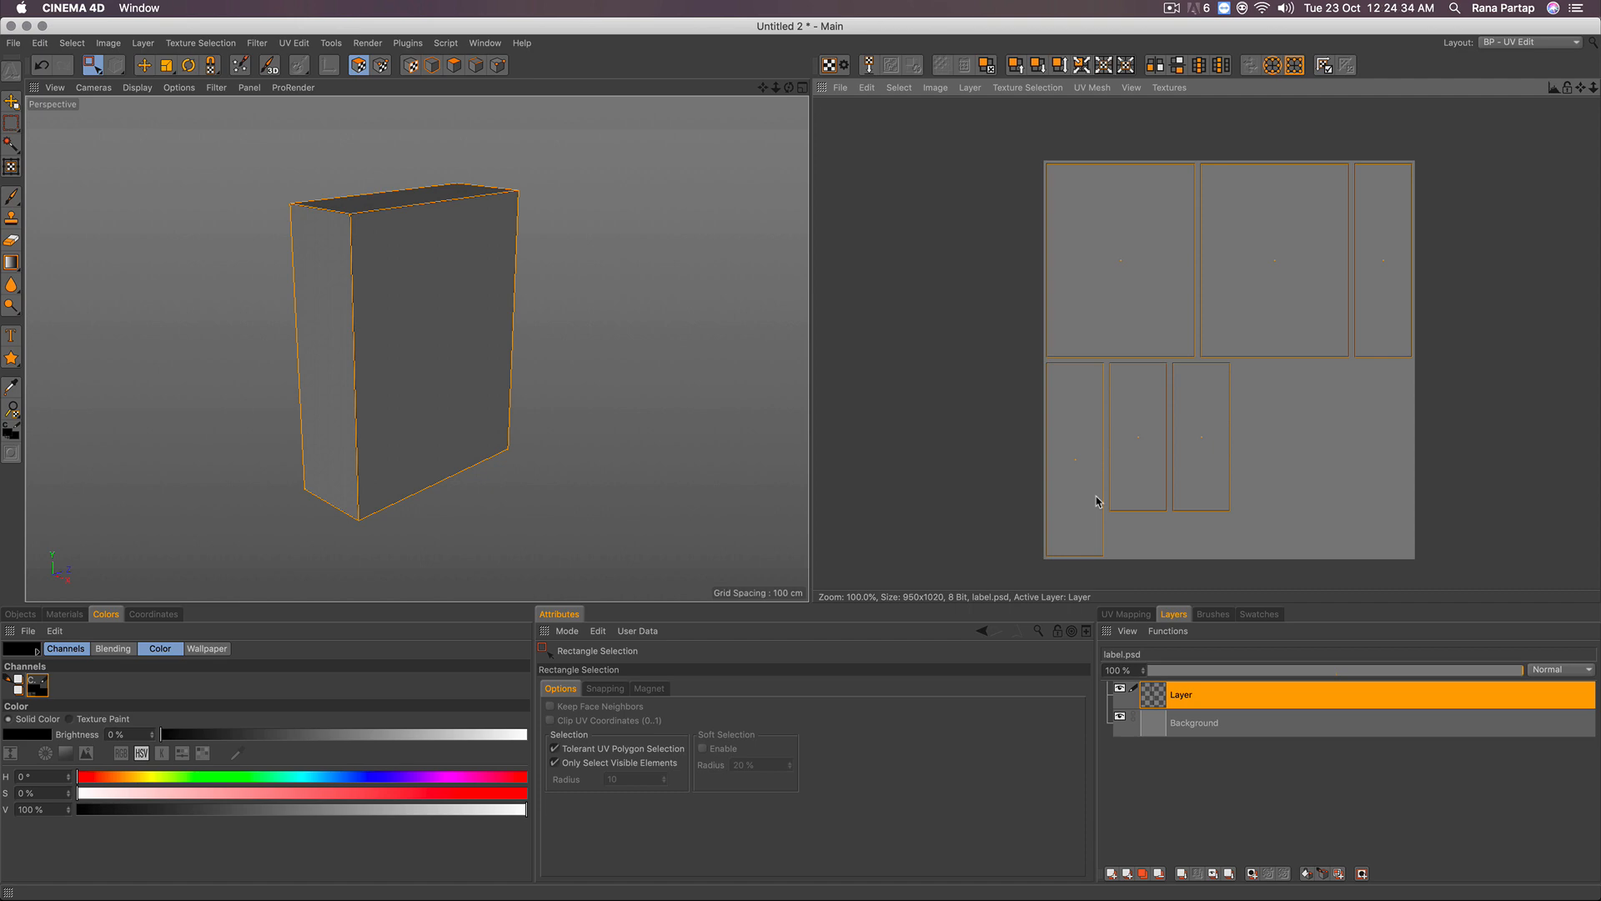
Step: Switch to Photoshop and inspect each artwork layer of Color.psd by toggling its visibility, from Layer 5 copy down to the outline layer
key("super+Tab")
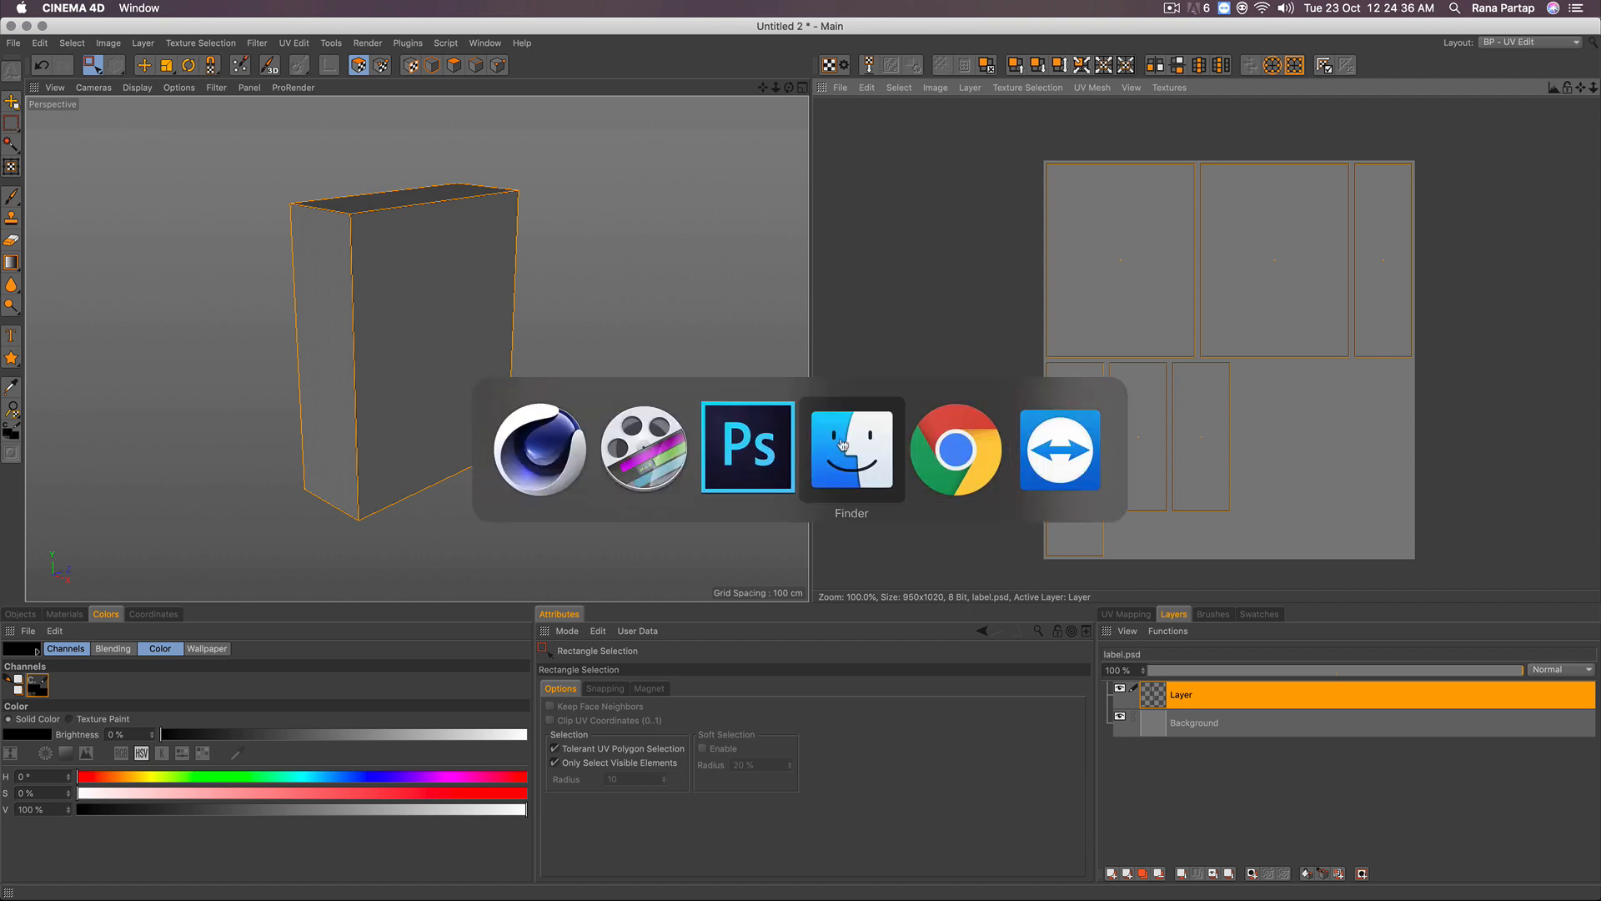
left_click(750, 447)
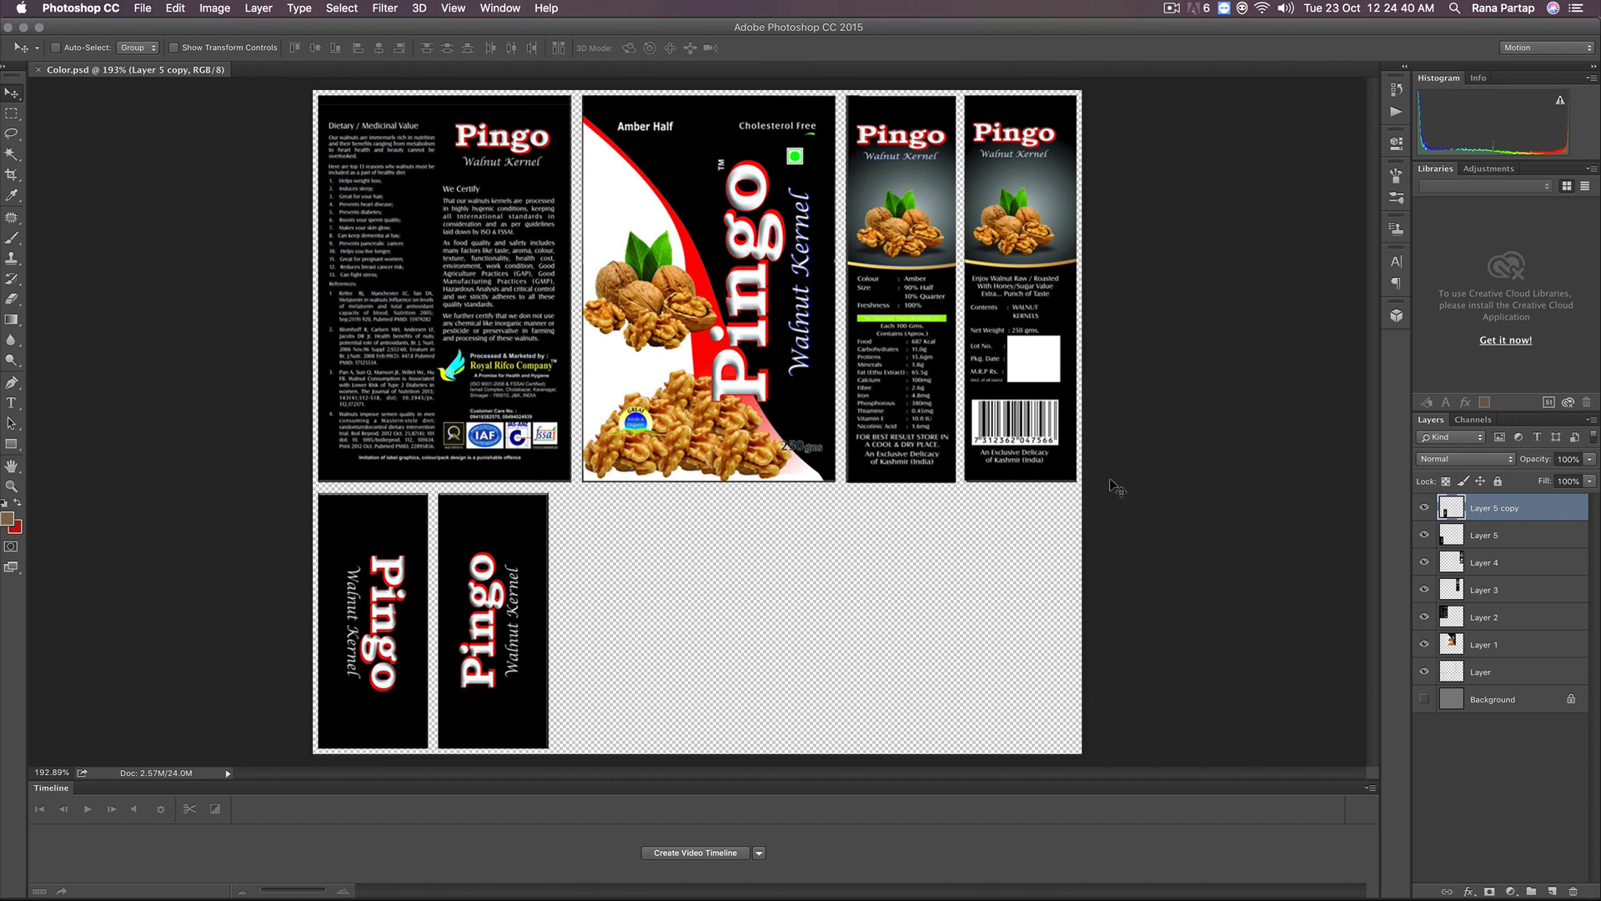
left_click(1423, 508)
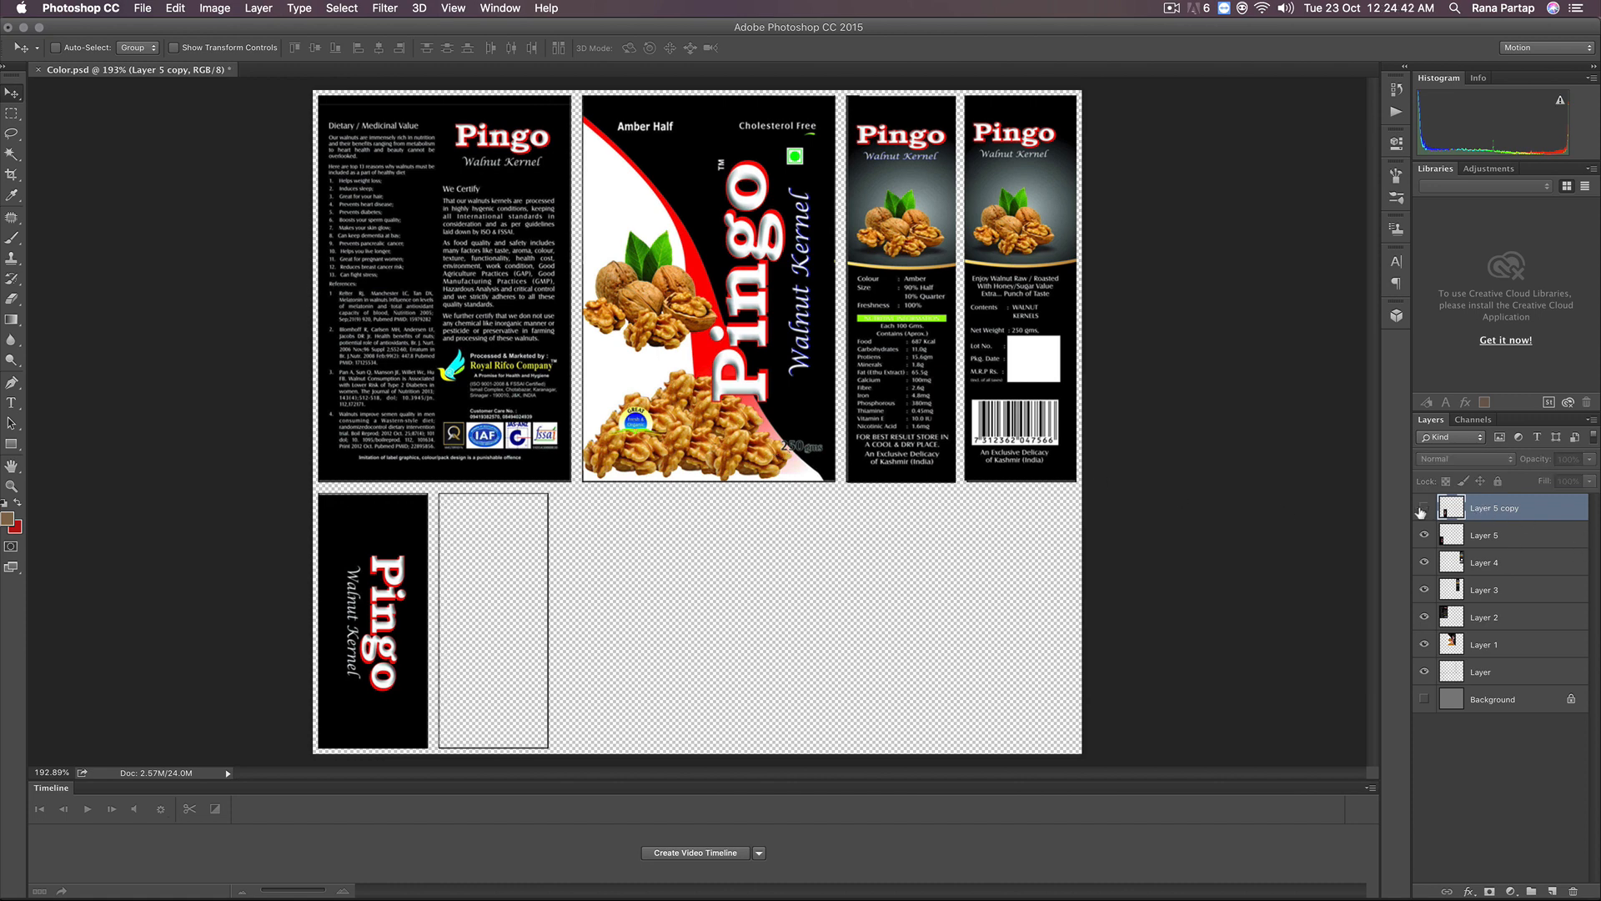
left_click(1423, 507)
left_click(1423, 534)
left_click(1424, 534)
left_click(1425, 562)
left_click(1424, 562)
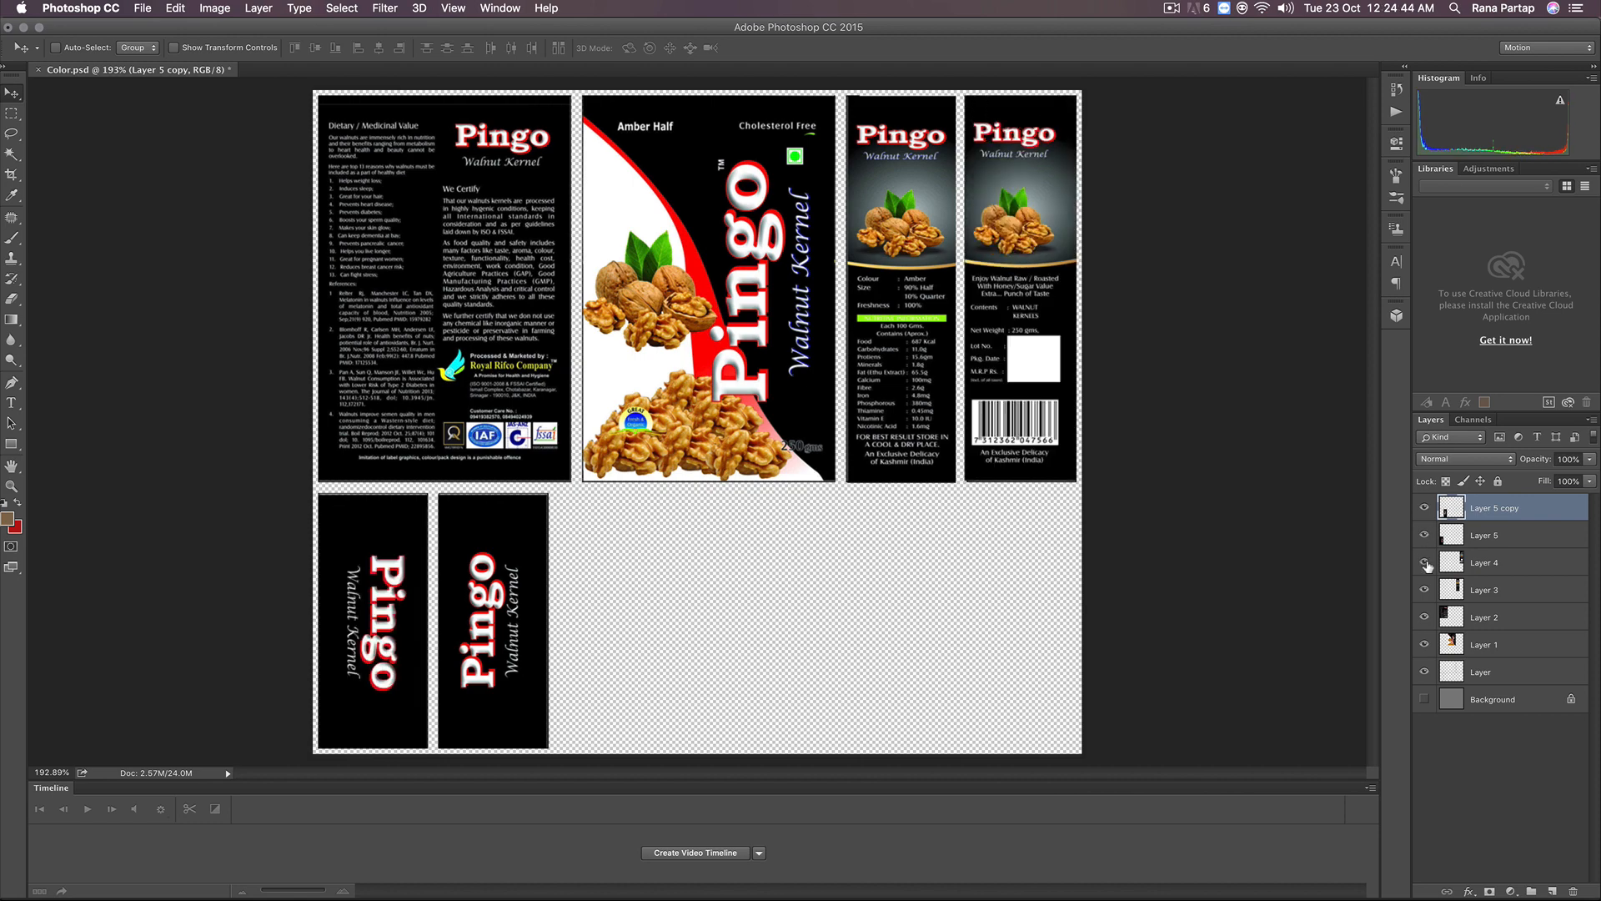
left_click(1424, 590)
left_click(1424, 589)
left_click(1424, 617)
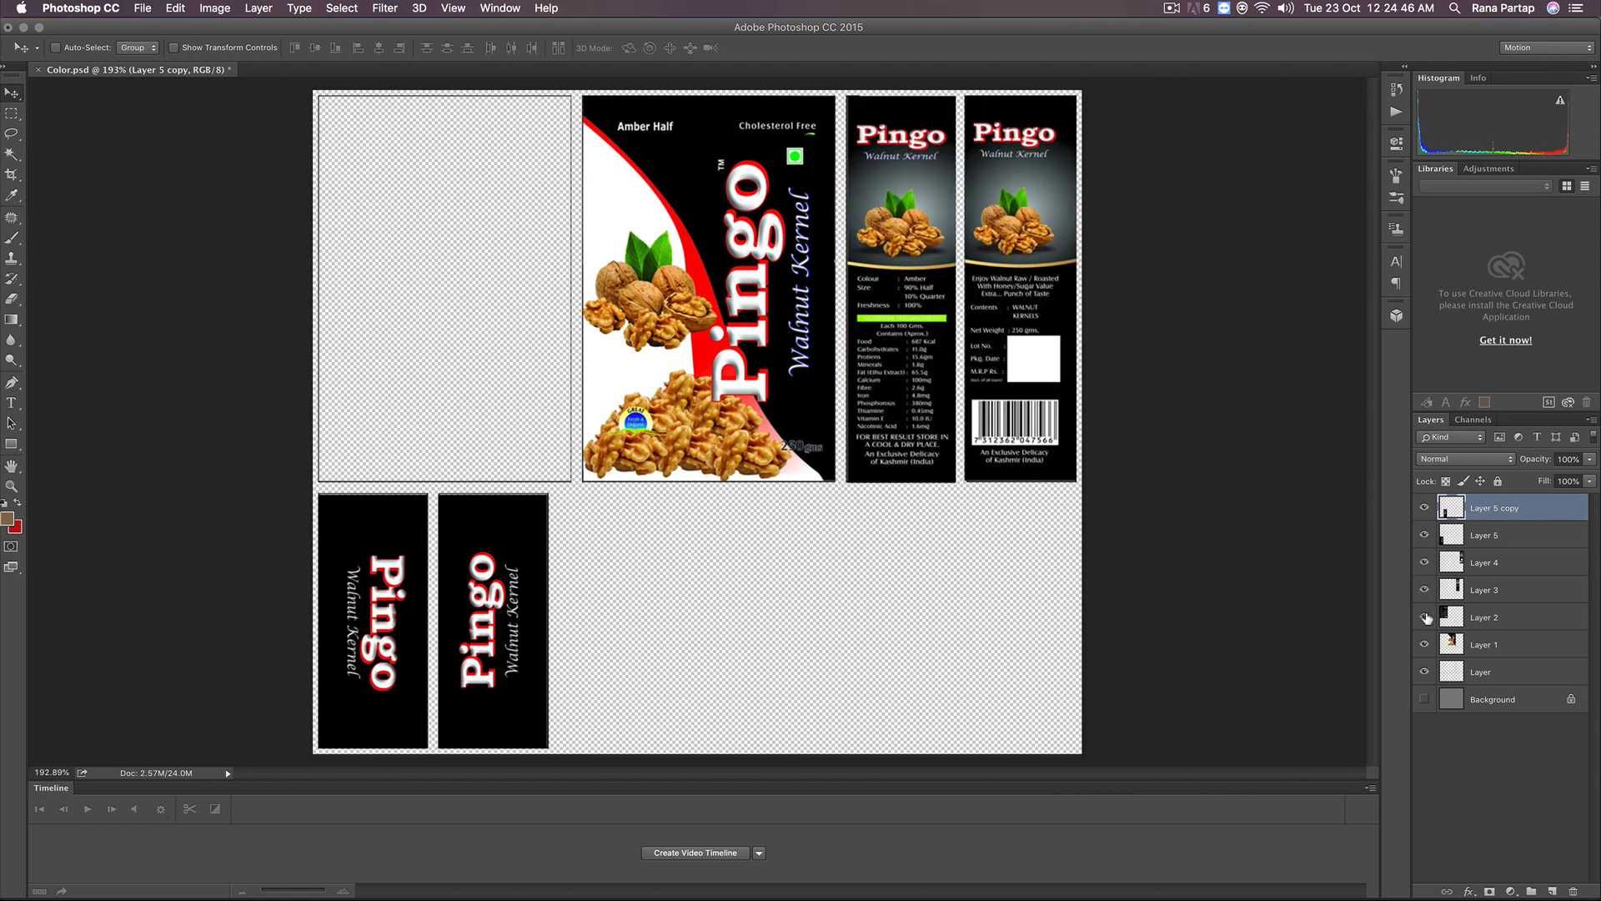
left_click(1425, 617)
left_click(1424, 644)
left_click(1424, 644)
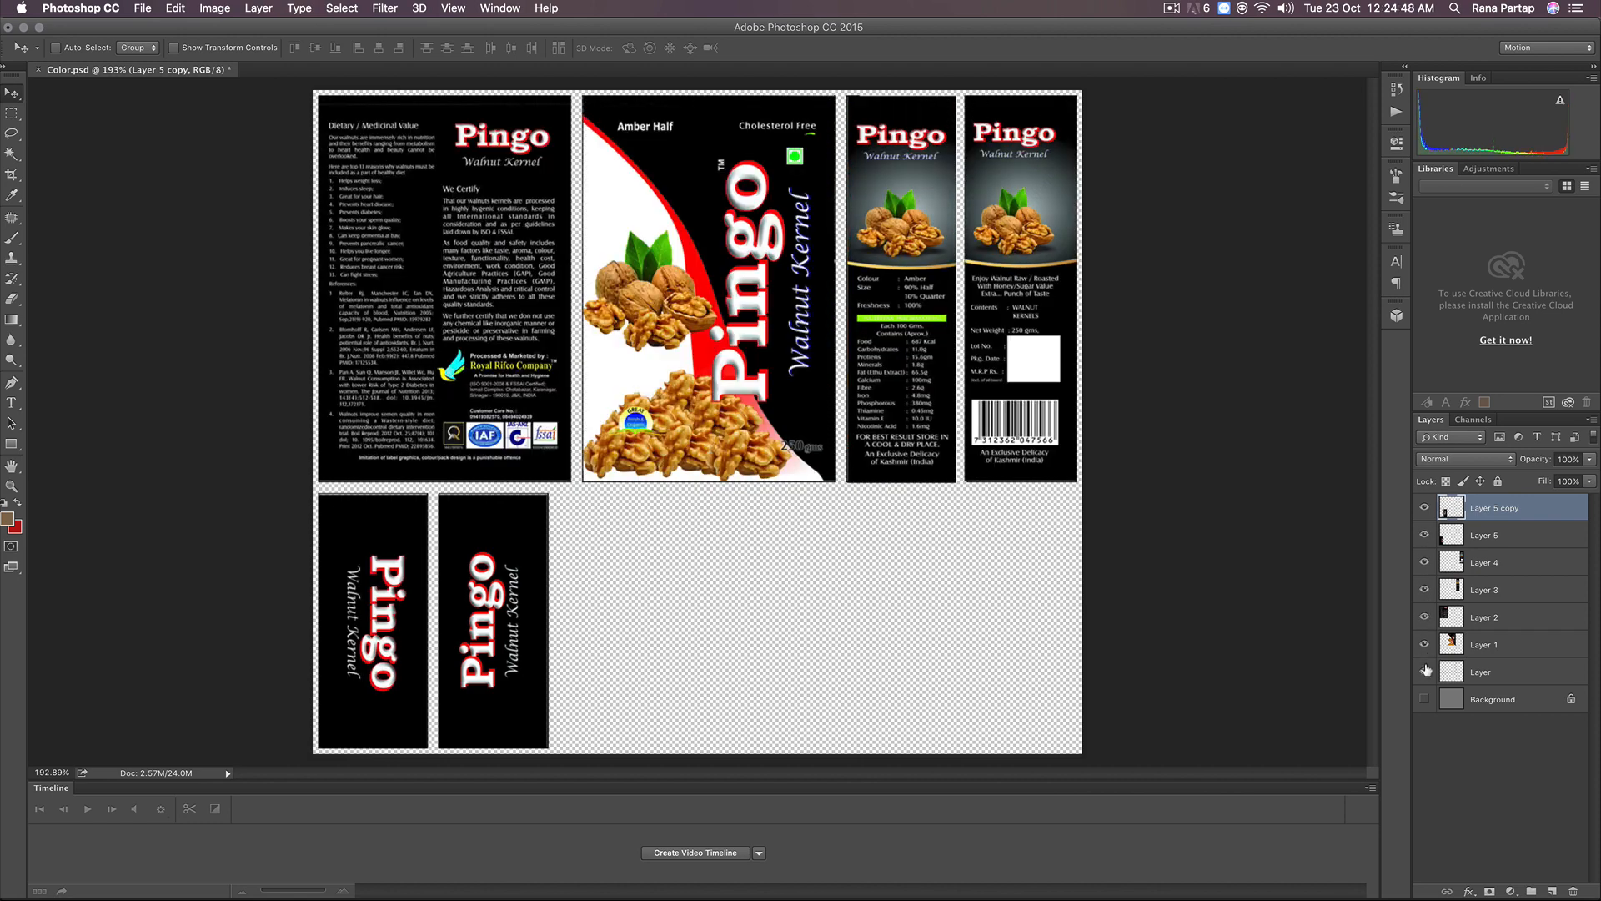
left_click(1425, 671)
left_click(1425, 671)
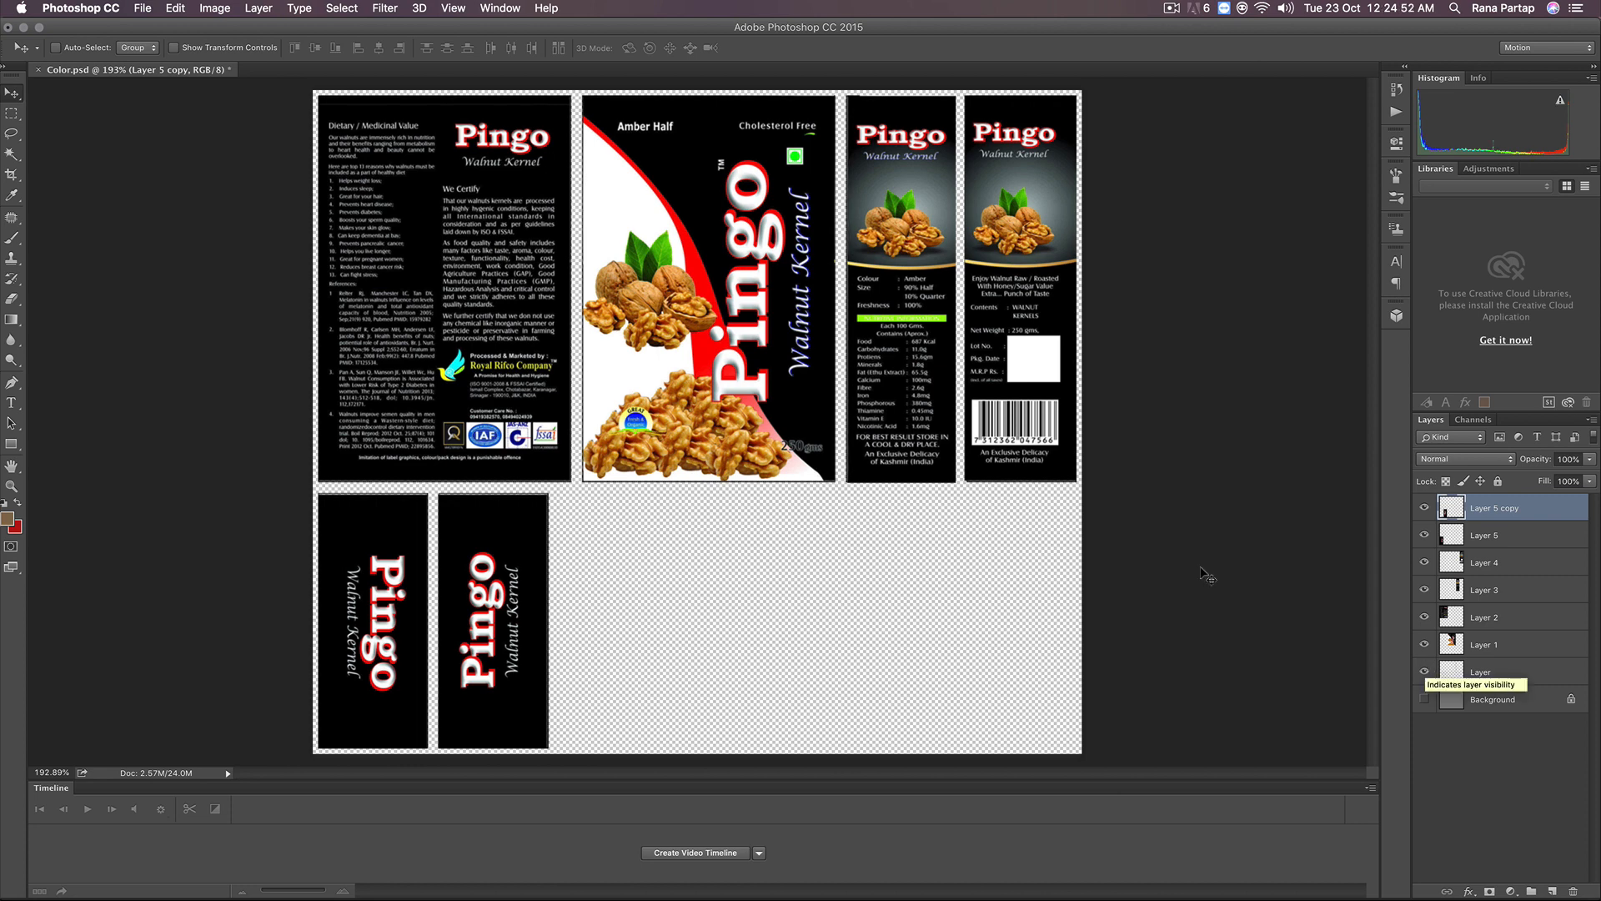
Step: Open the label.psd template from the Desktop
left_click(143, 10)
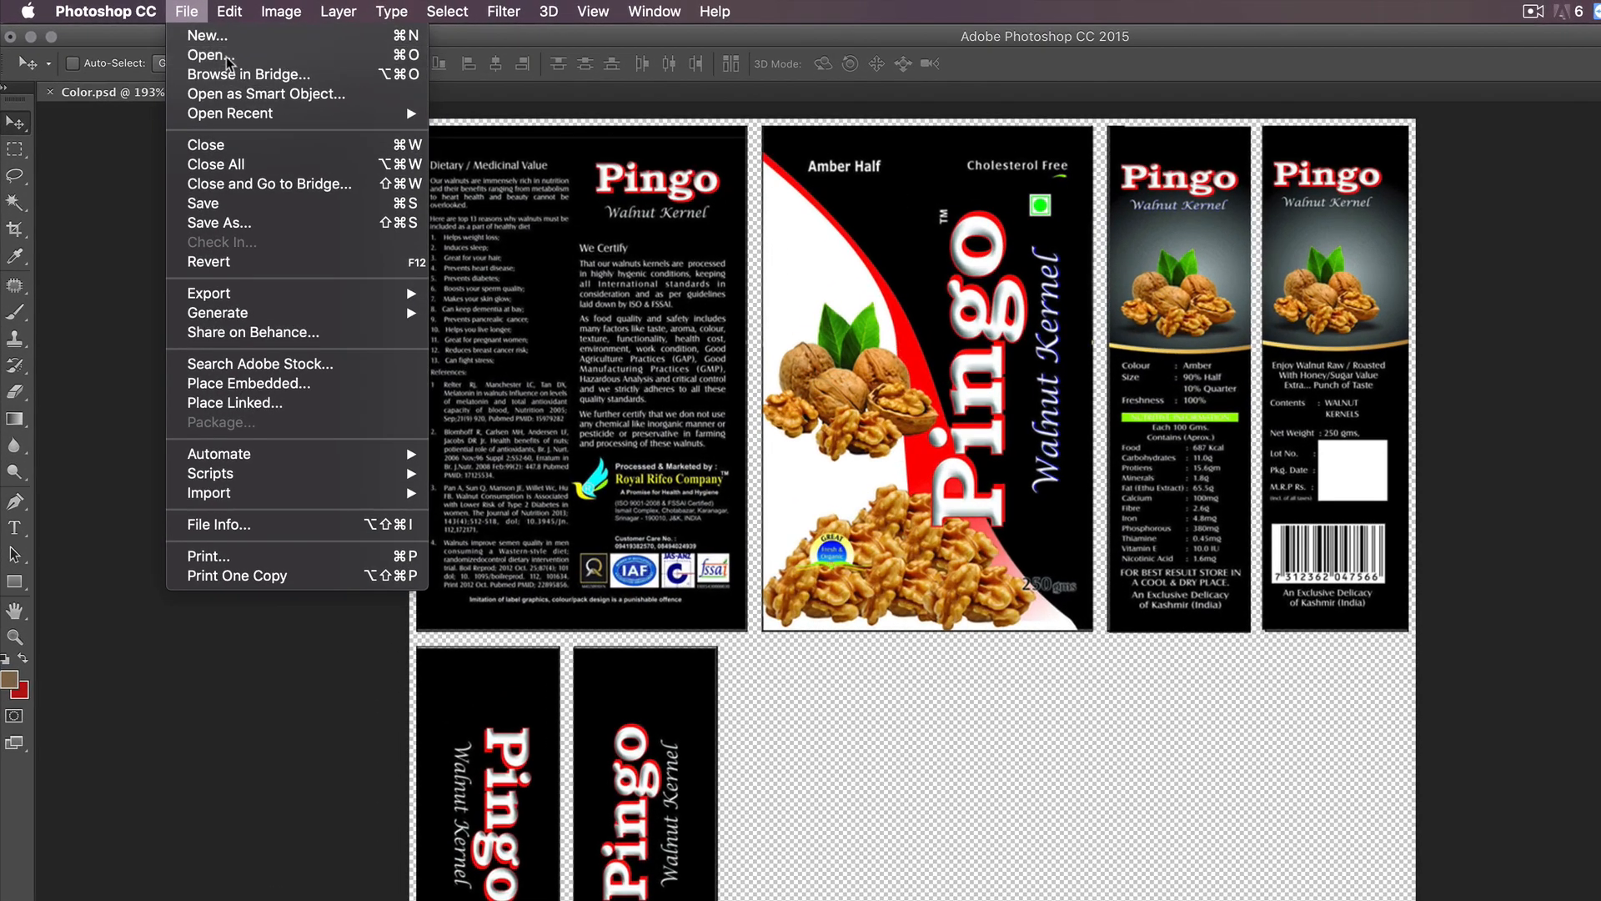
left_click(161, 41)
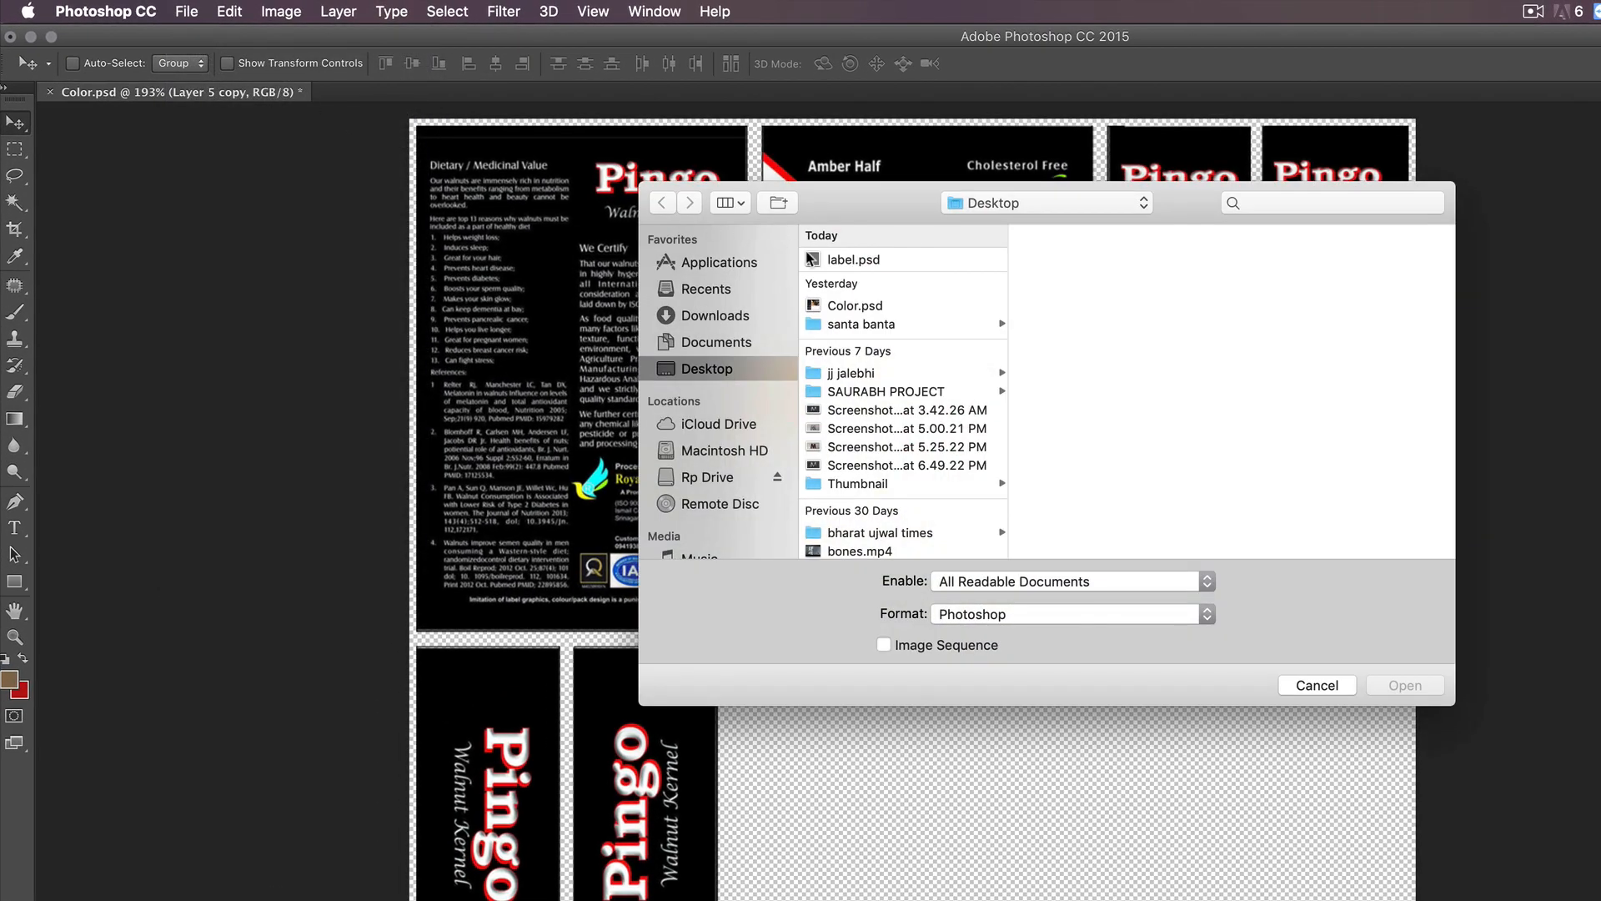
left_click(809, 259)
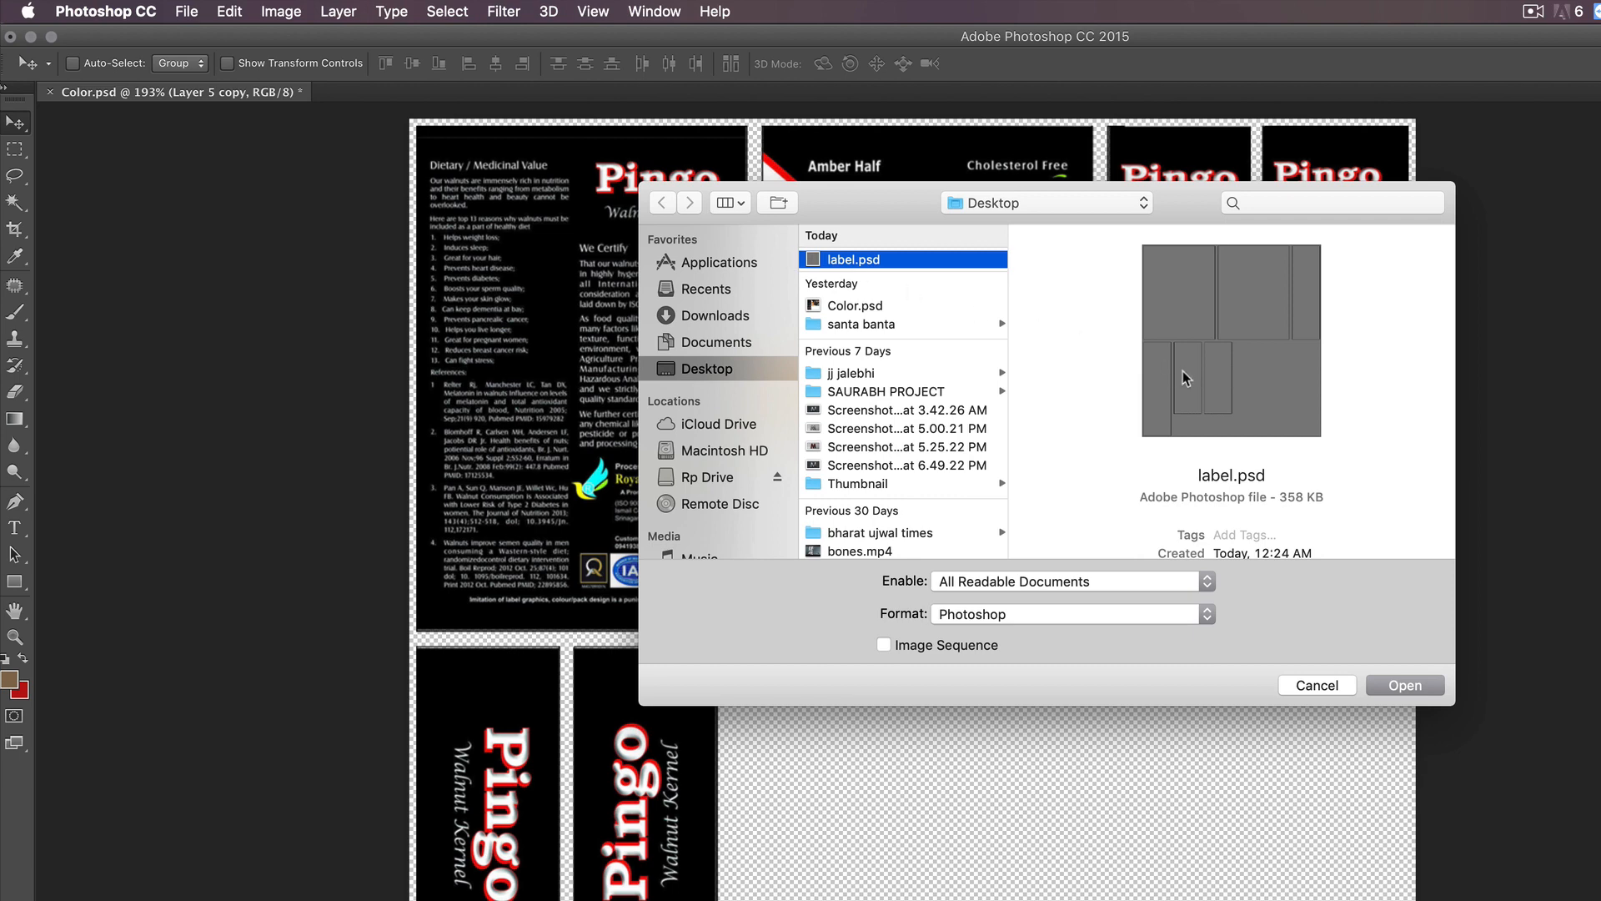
left_click(1423, 687)
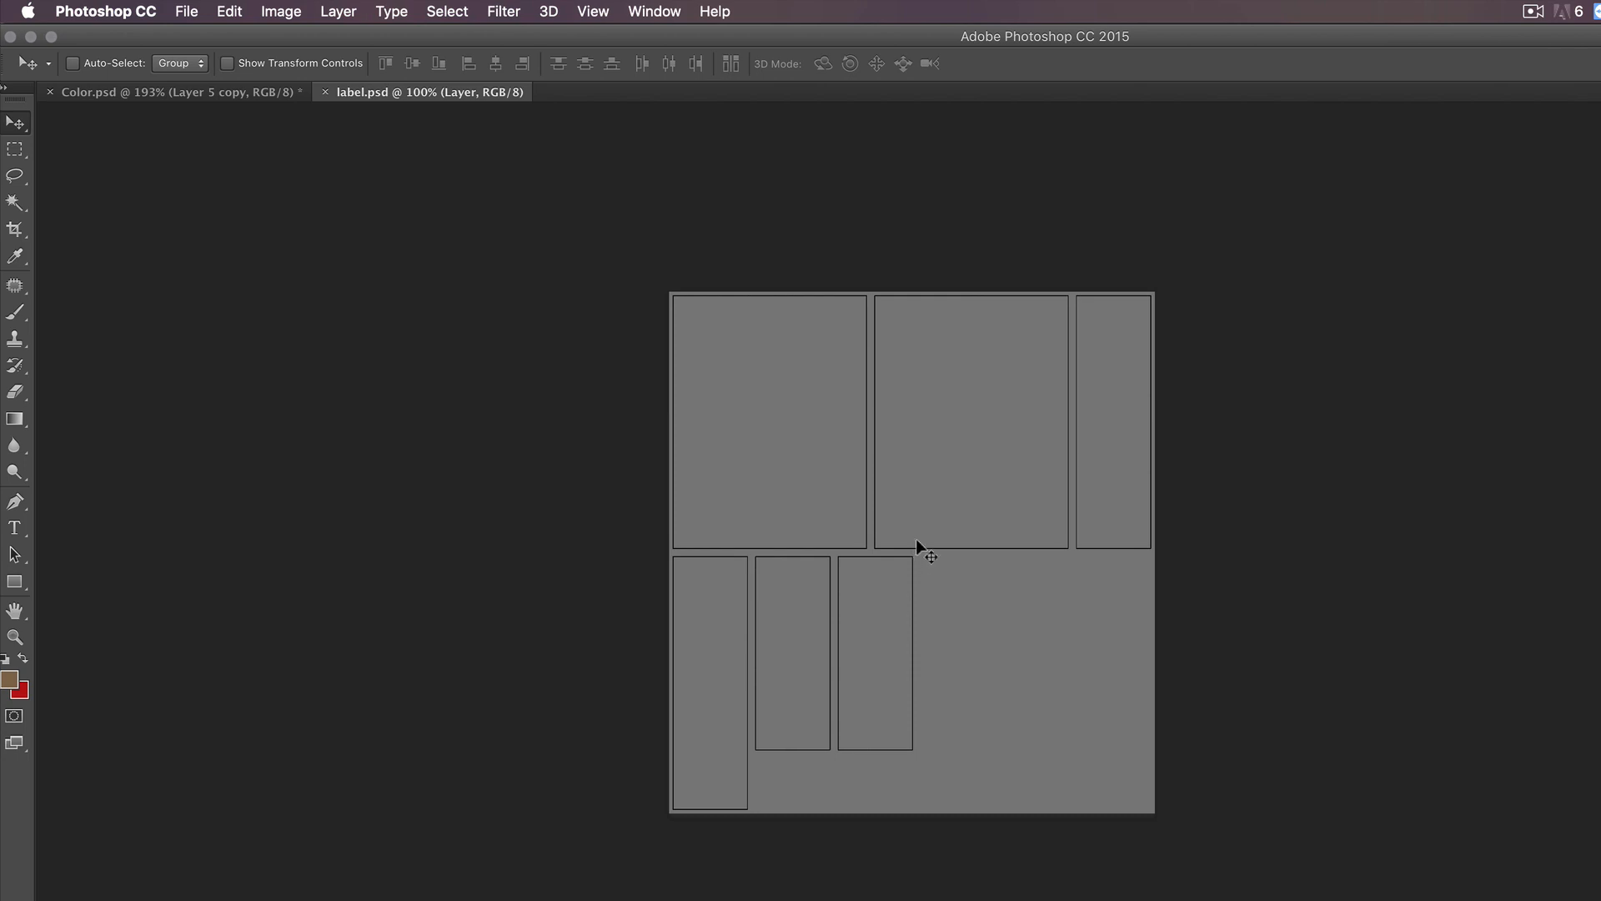
key("z")
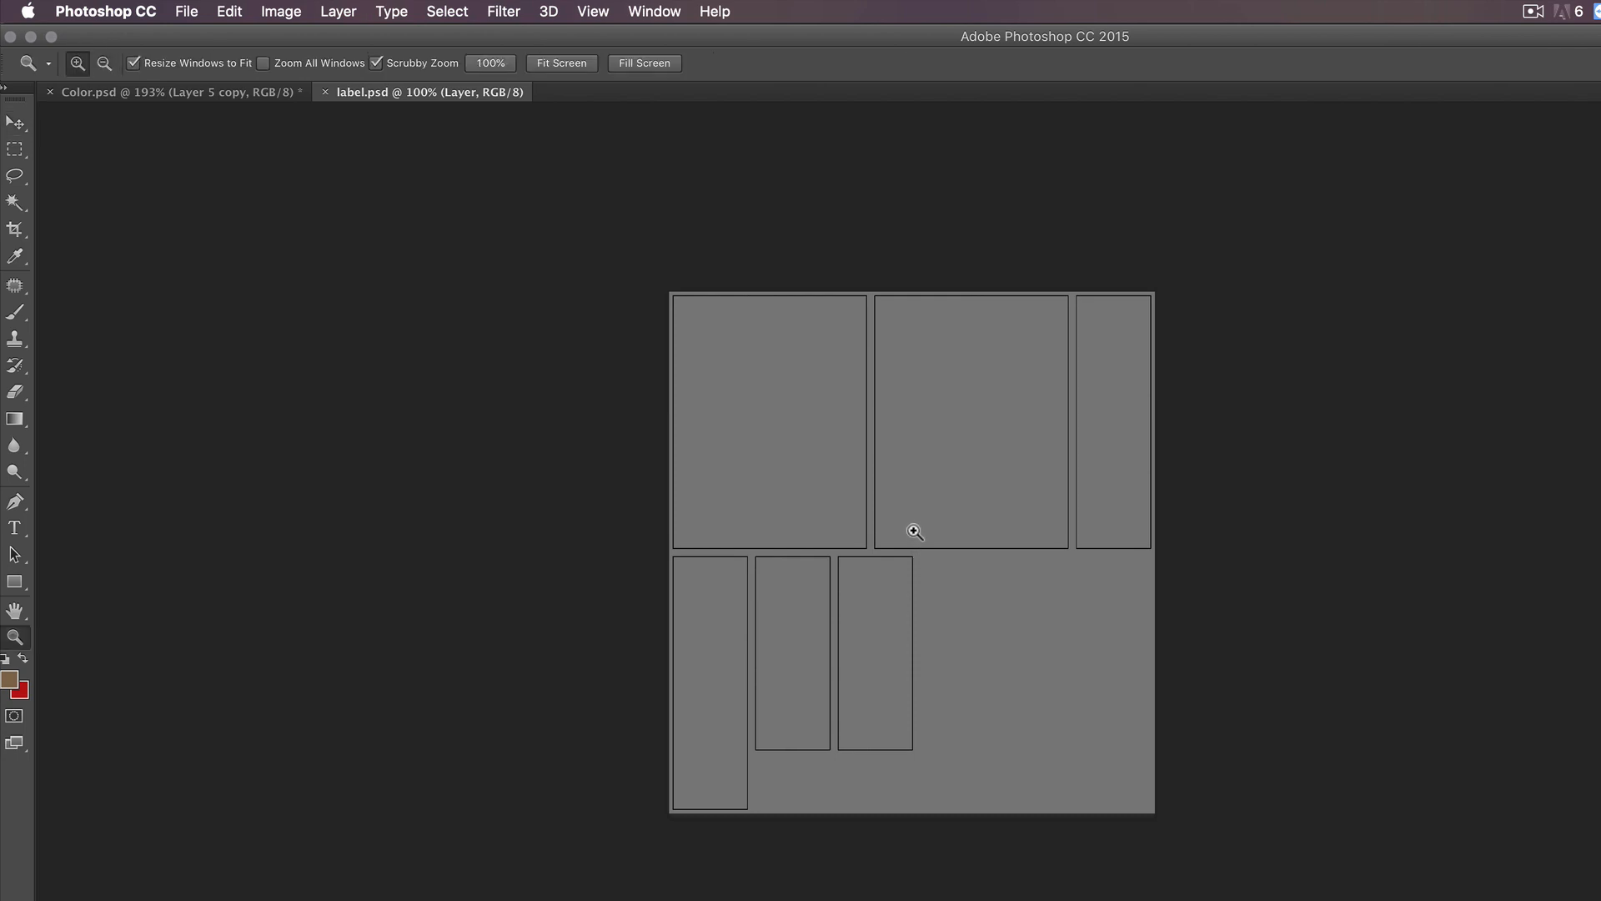
left_click(908, 527)
scroll(900, 554, "down", 3, "alt")
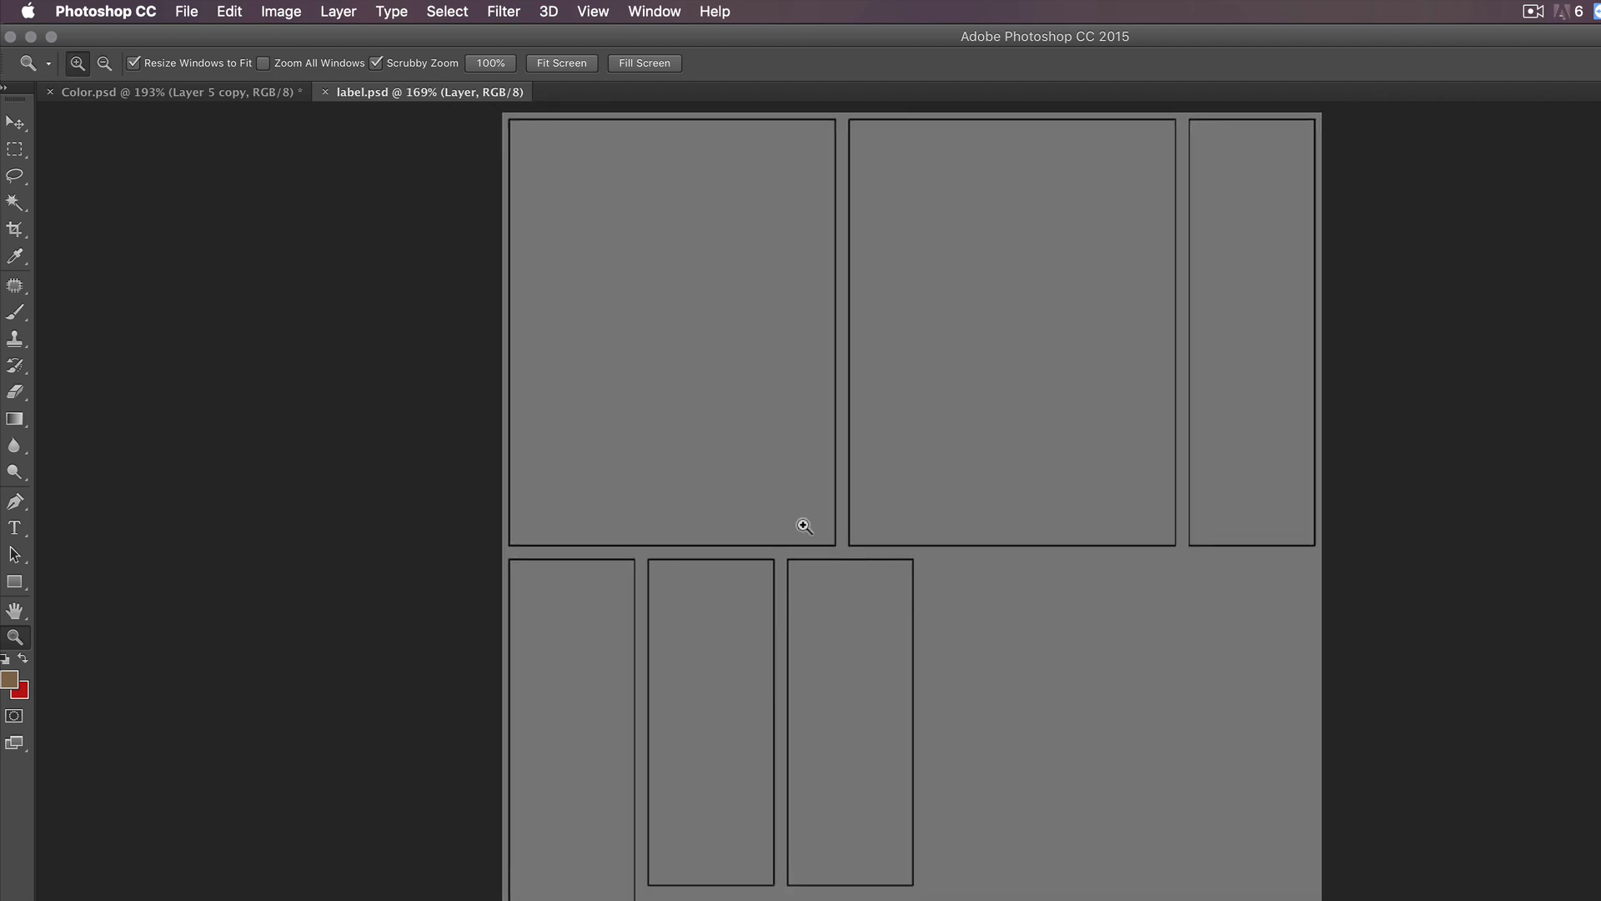
Step: Check the outline and Background layers of label.psd by toggling them, and leave the Background layer hidden
left_click(15, 123)
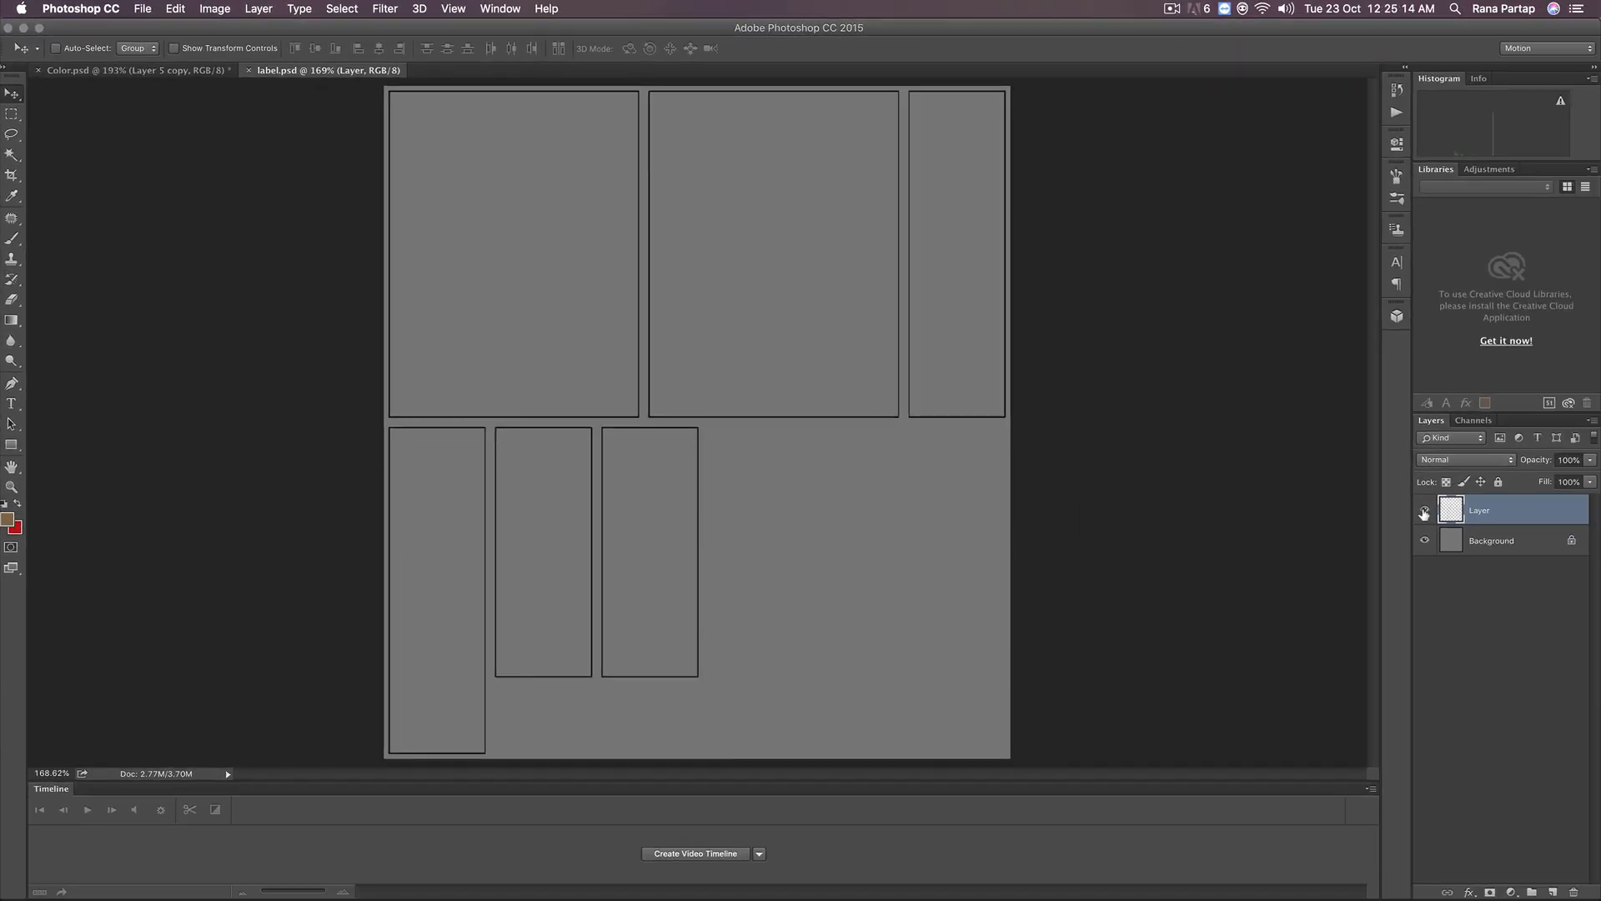
left_click(1425, 512)
left_click(1424, 512)
left_click(1425, 542)
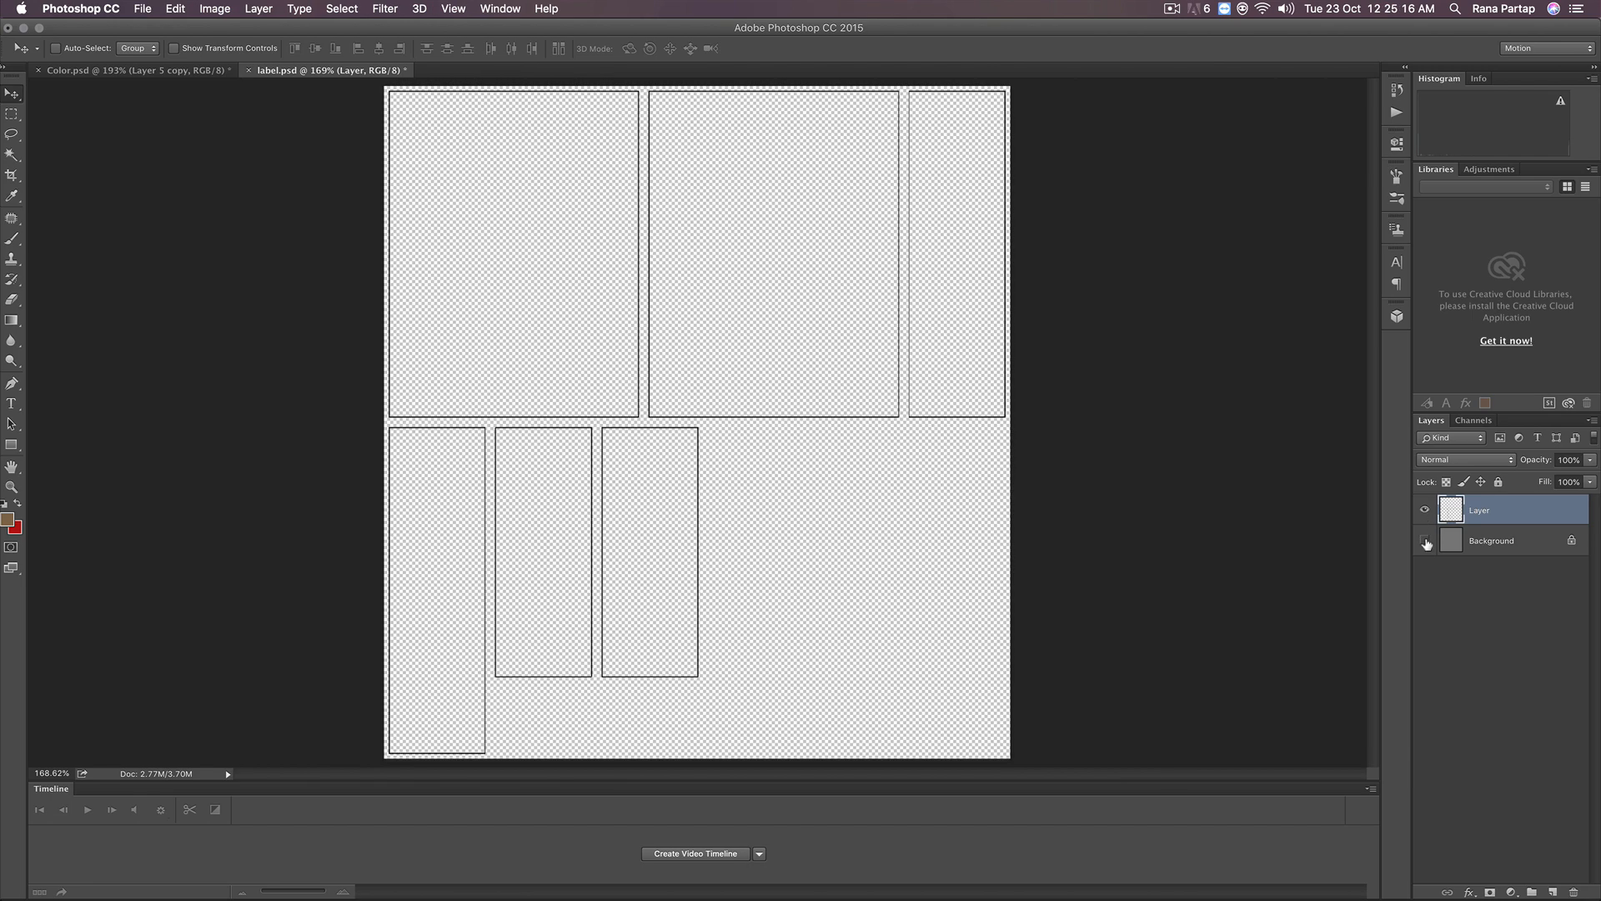
left_click(1425, 541)
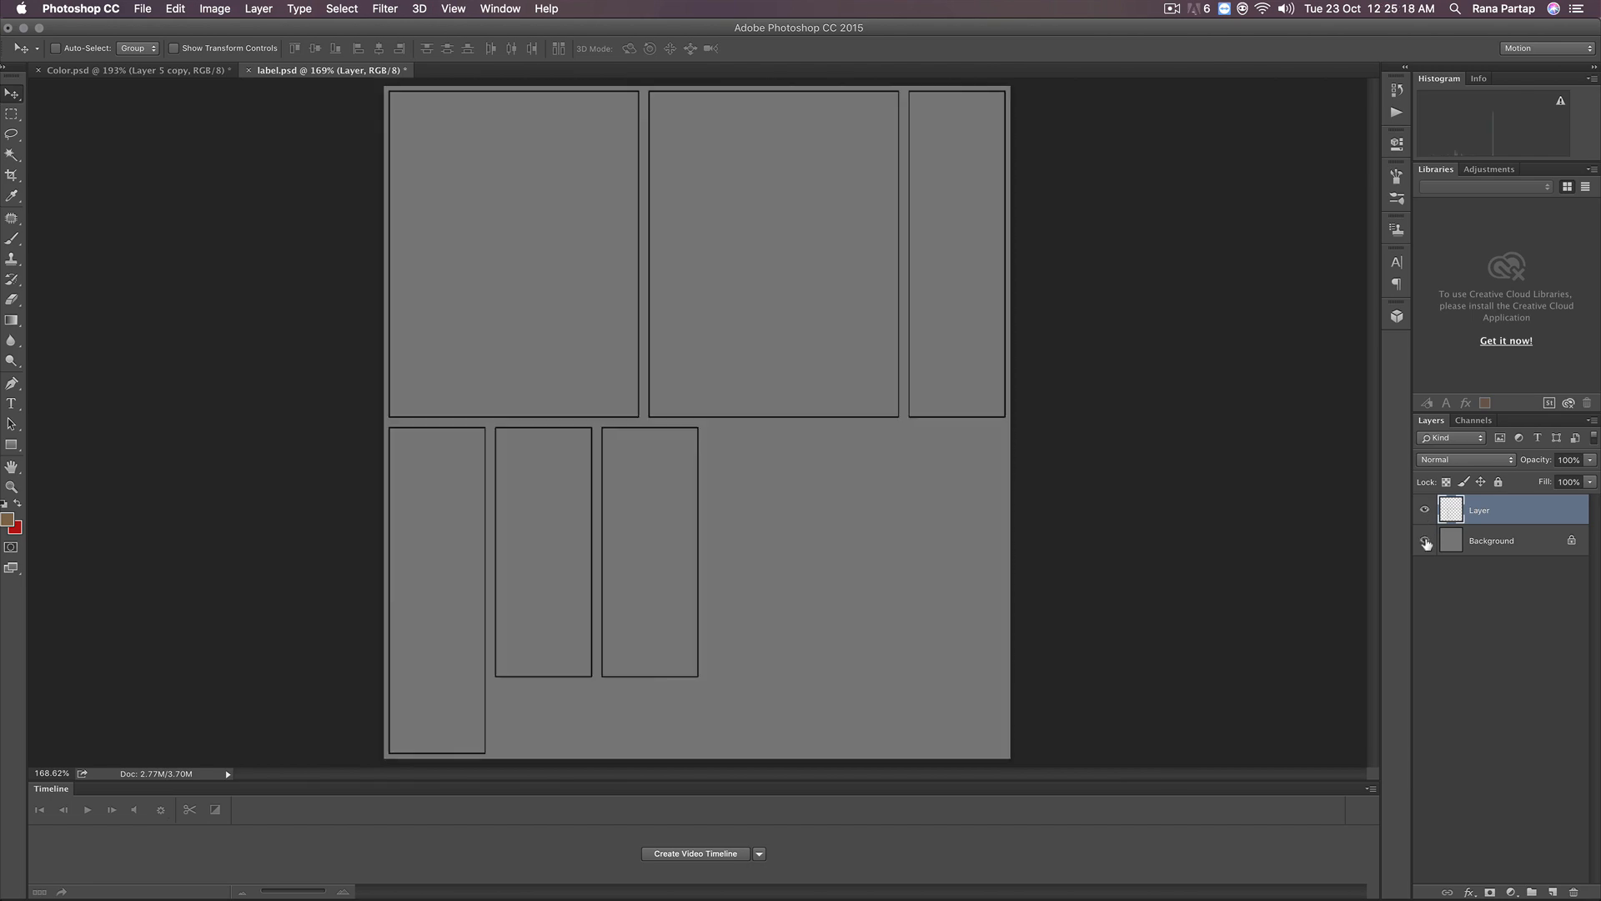
left_click(1425, 541)
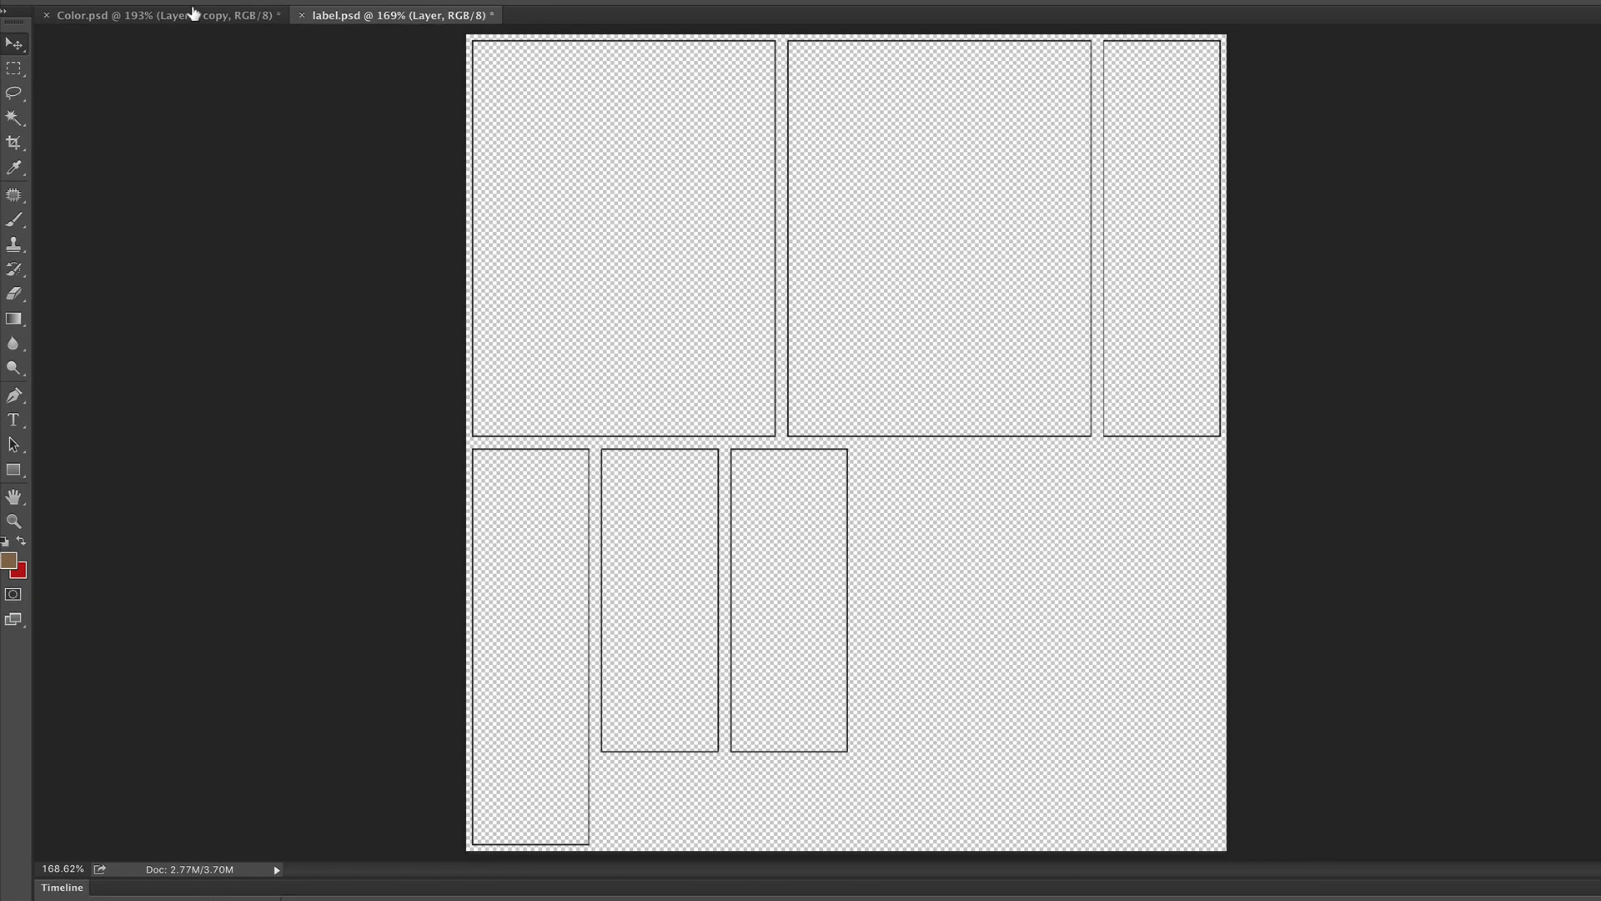
Step: Copy the front panel artwork (Layer 1) from Color.psd into label.psd and align it in the upper middle outline
left_click(193, 13)
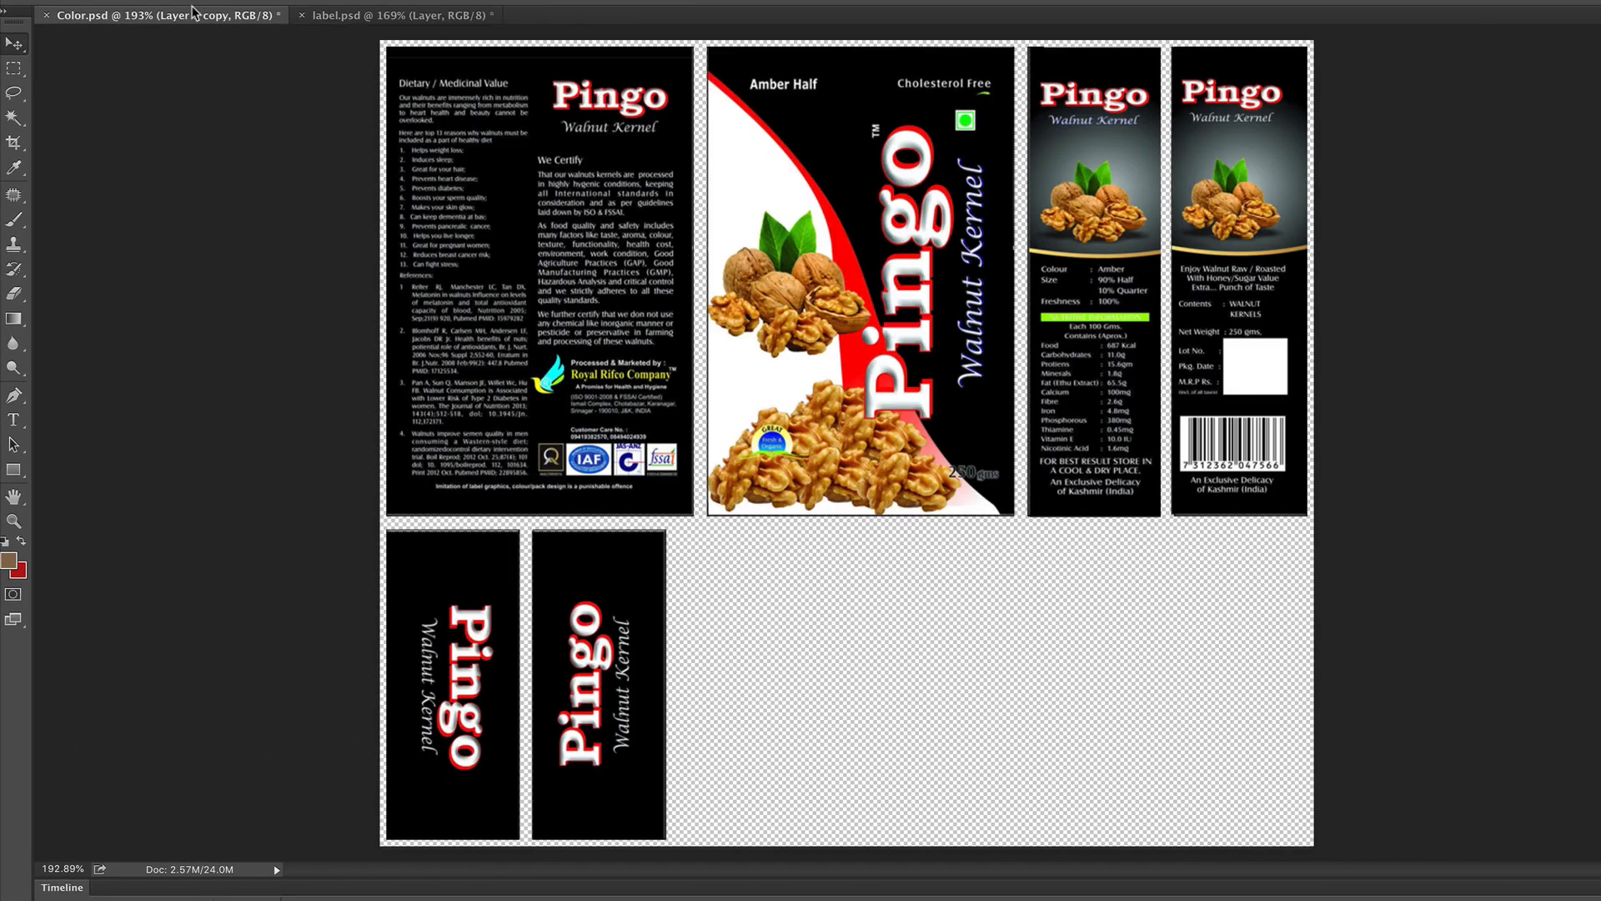
right_click(832, 255)
left_click(874, 258)
left_click_drag(874, 258, 517, 105)
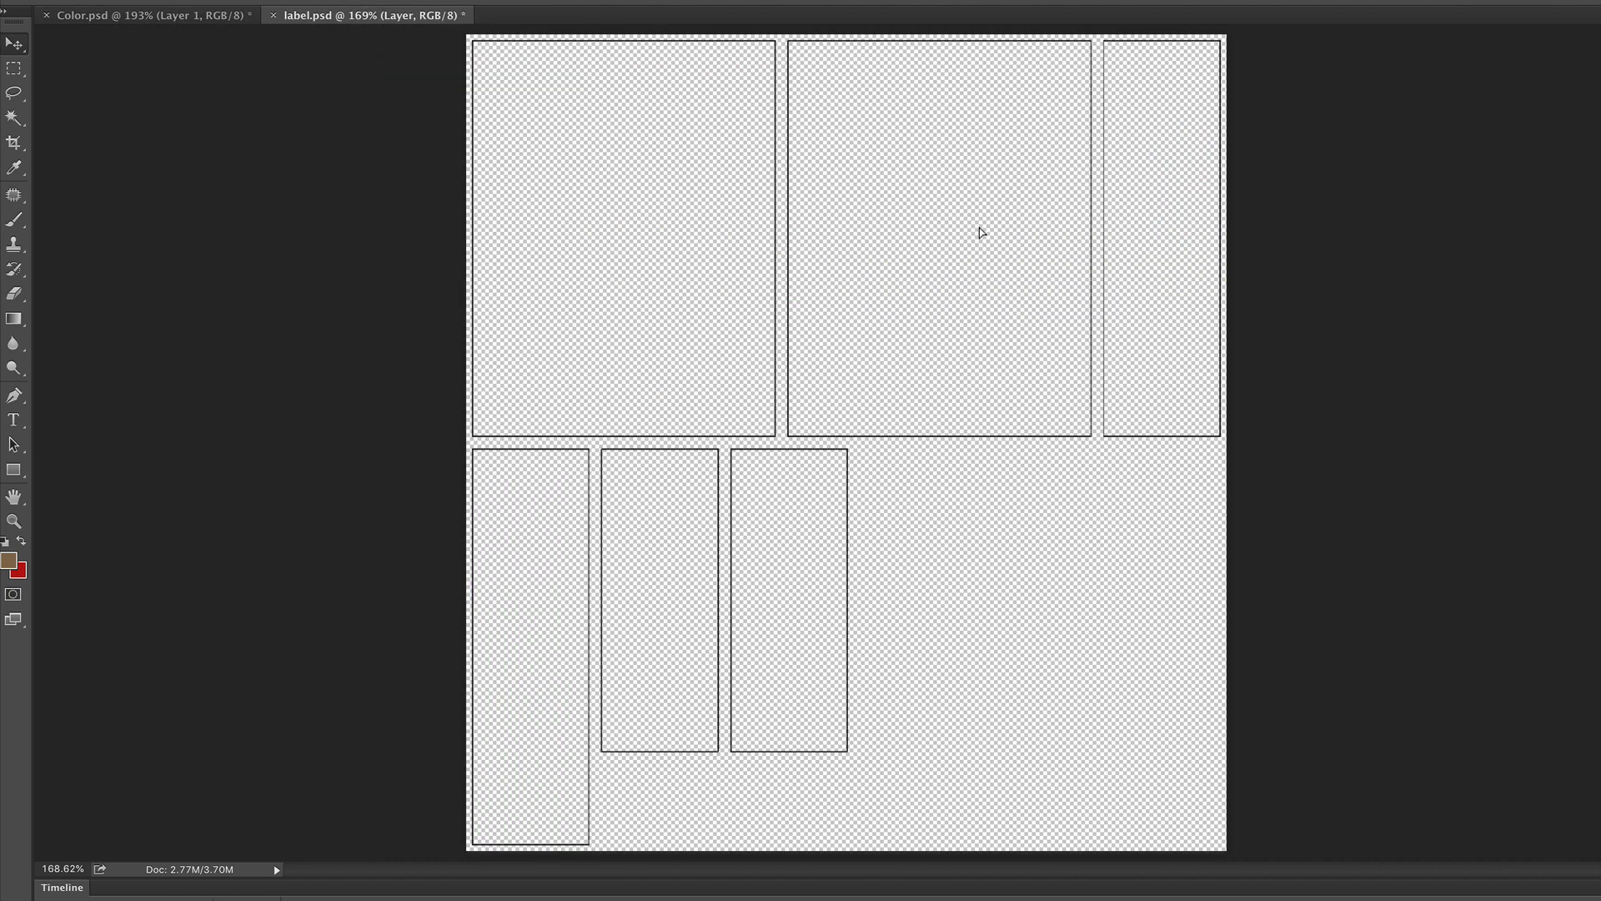
mouse_move(959, 231)
left_mouse_down()
mouse_move(977, 252)
mouse_move(942, 211)
left_mouse_up()
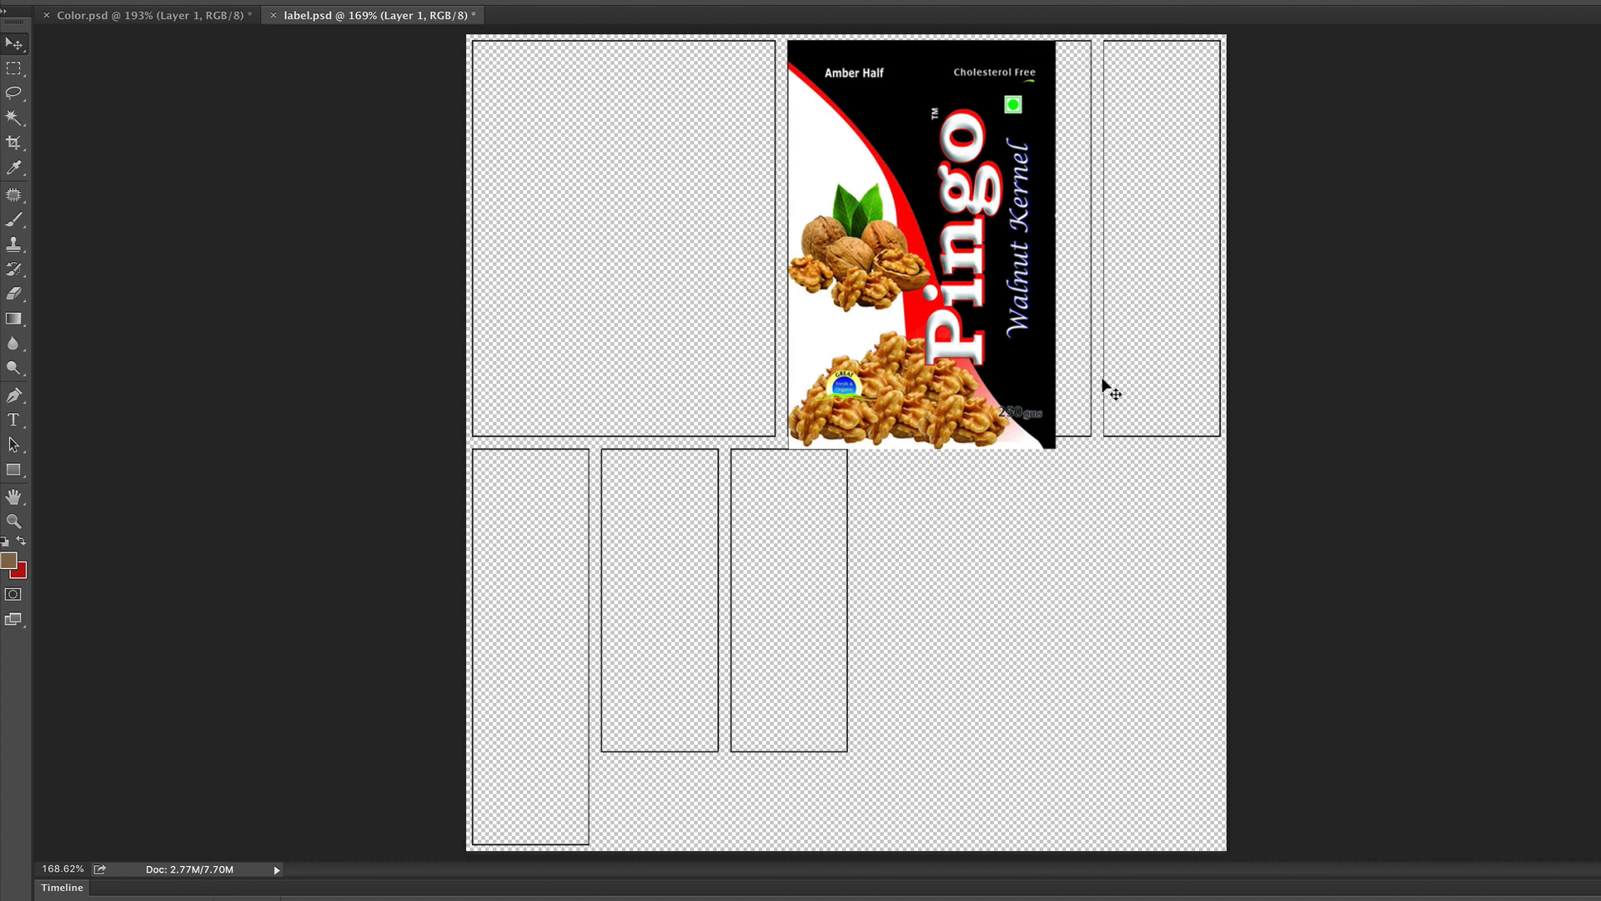
Step: Free-transform the front panel artwork, widening and slightly shortening it to fit the upper middle outline
key("ctrl+t")
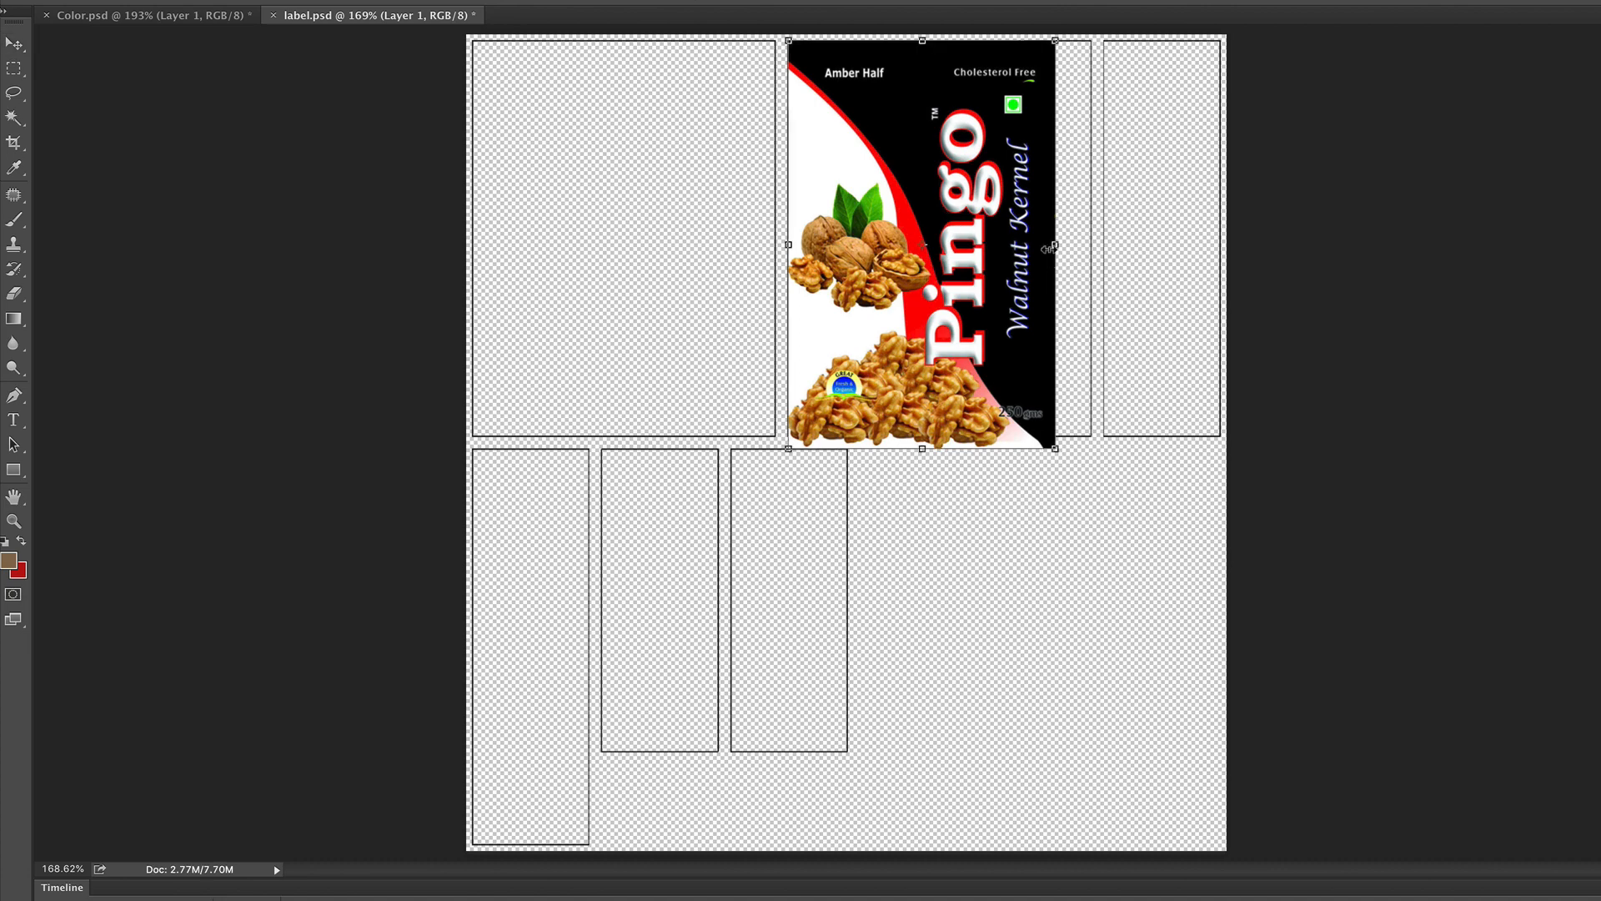
left_click_drag(1055, 248, 1090, 248)
mouse_move(941, 435)
left_mouse_down()
mouse_move(942, 417)
mouse_move(943, 431)
left_mouse_up()
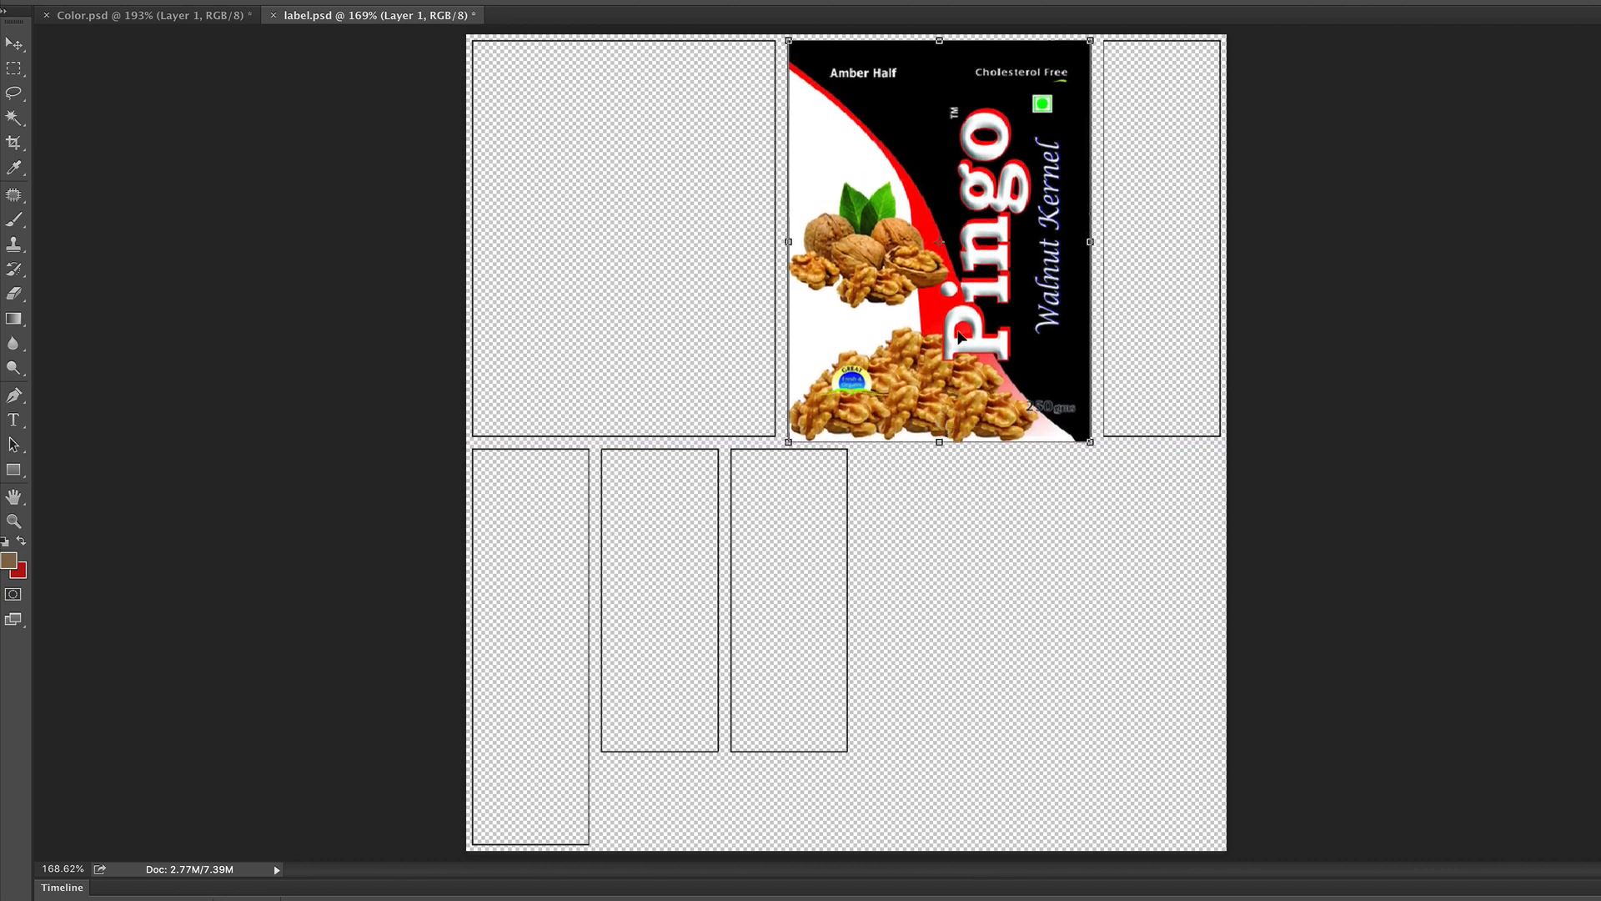
key("Return")
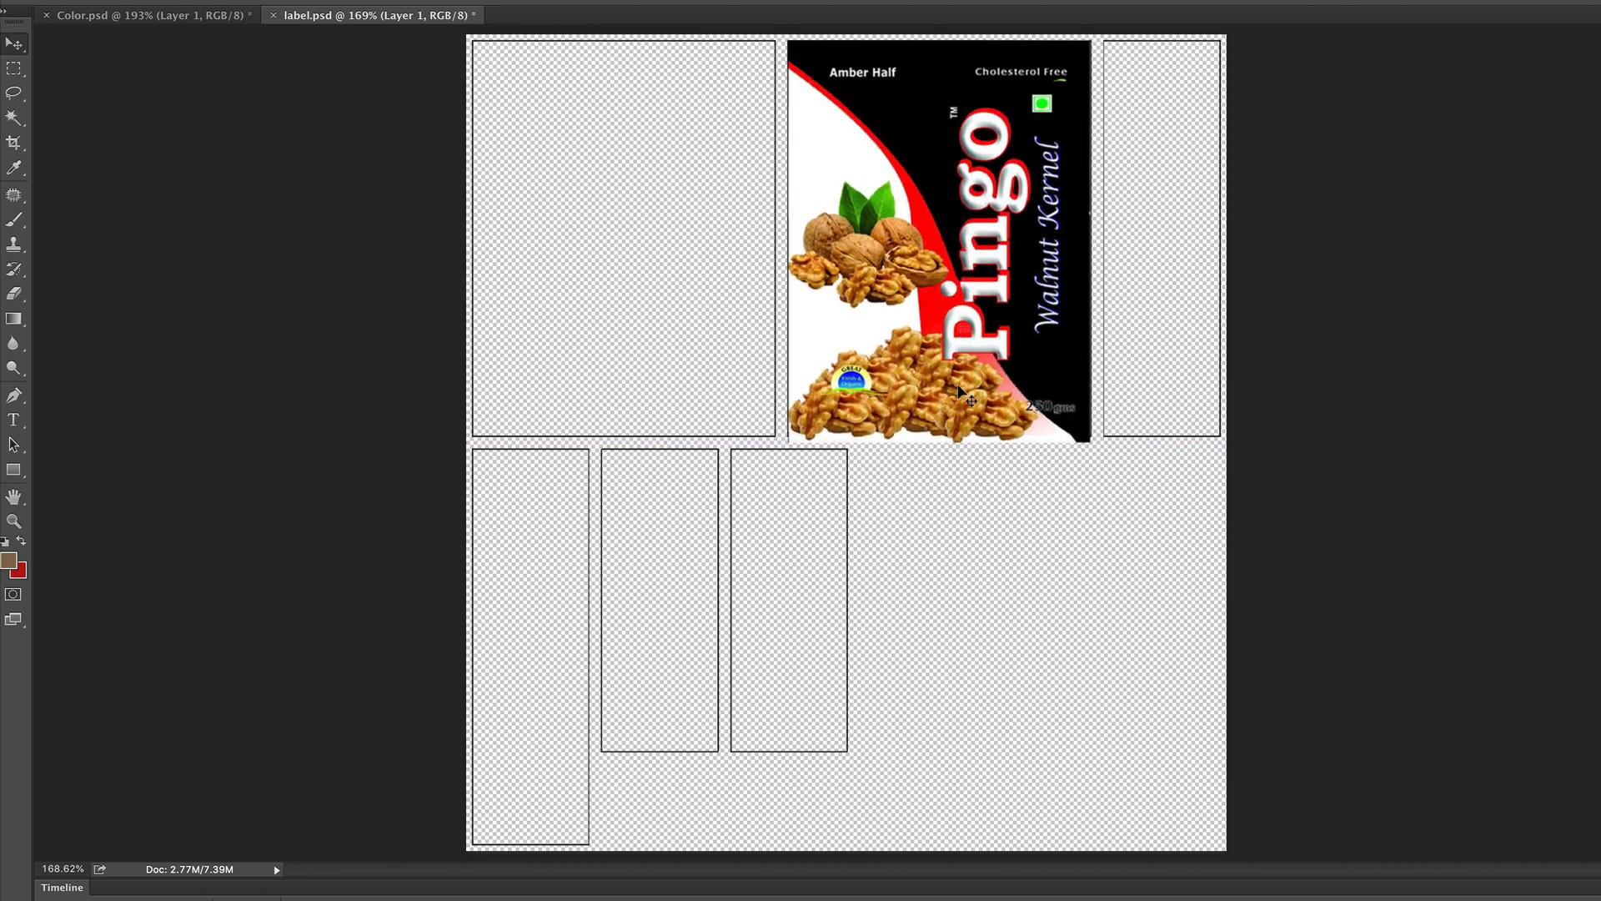
Step: Copy the Dietary / Medicinal Value back panel (Layer 2) from Color.psd into label.psd and align it in the upper-left outline
left_click(150, 15)
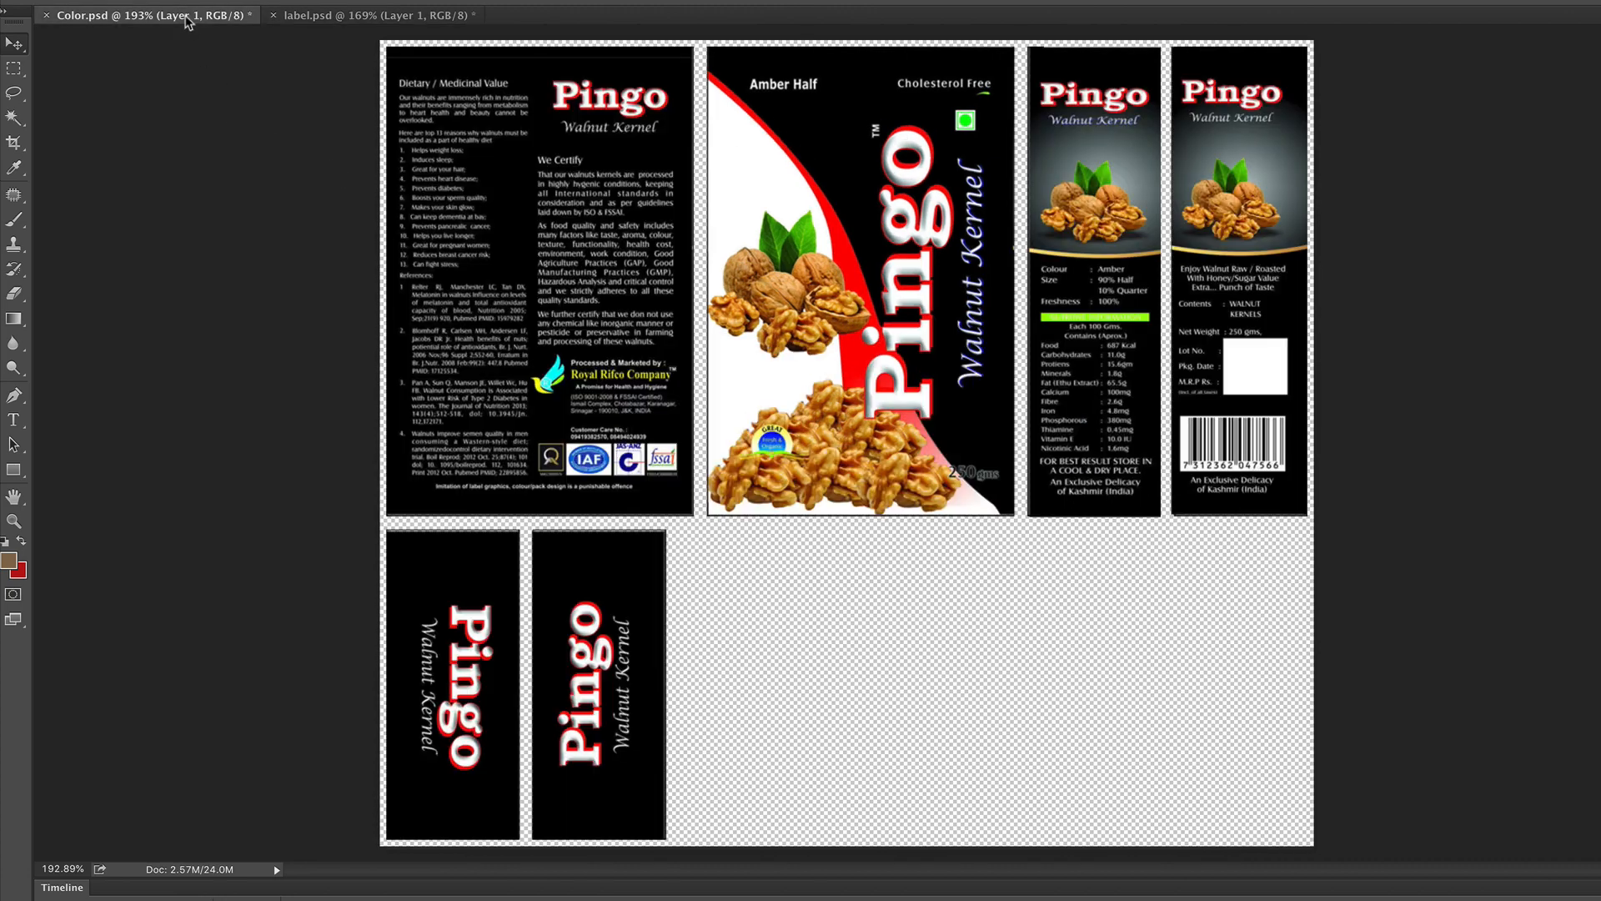
right_click(582, 300)
left_click(617, 303)
left_click_drag(613, 311, 453, 89)
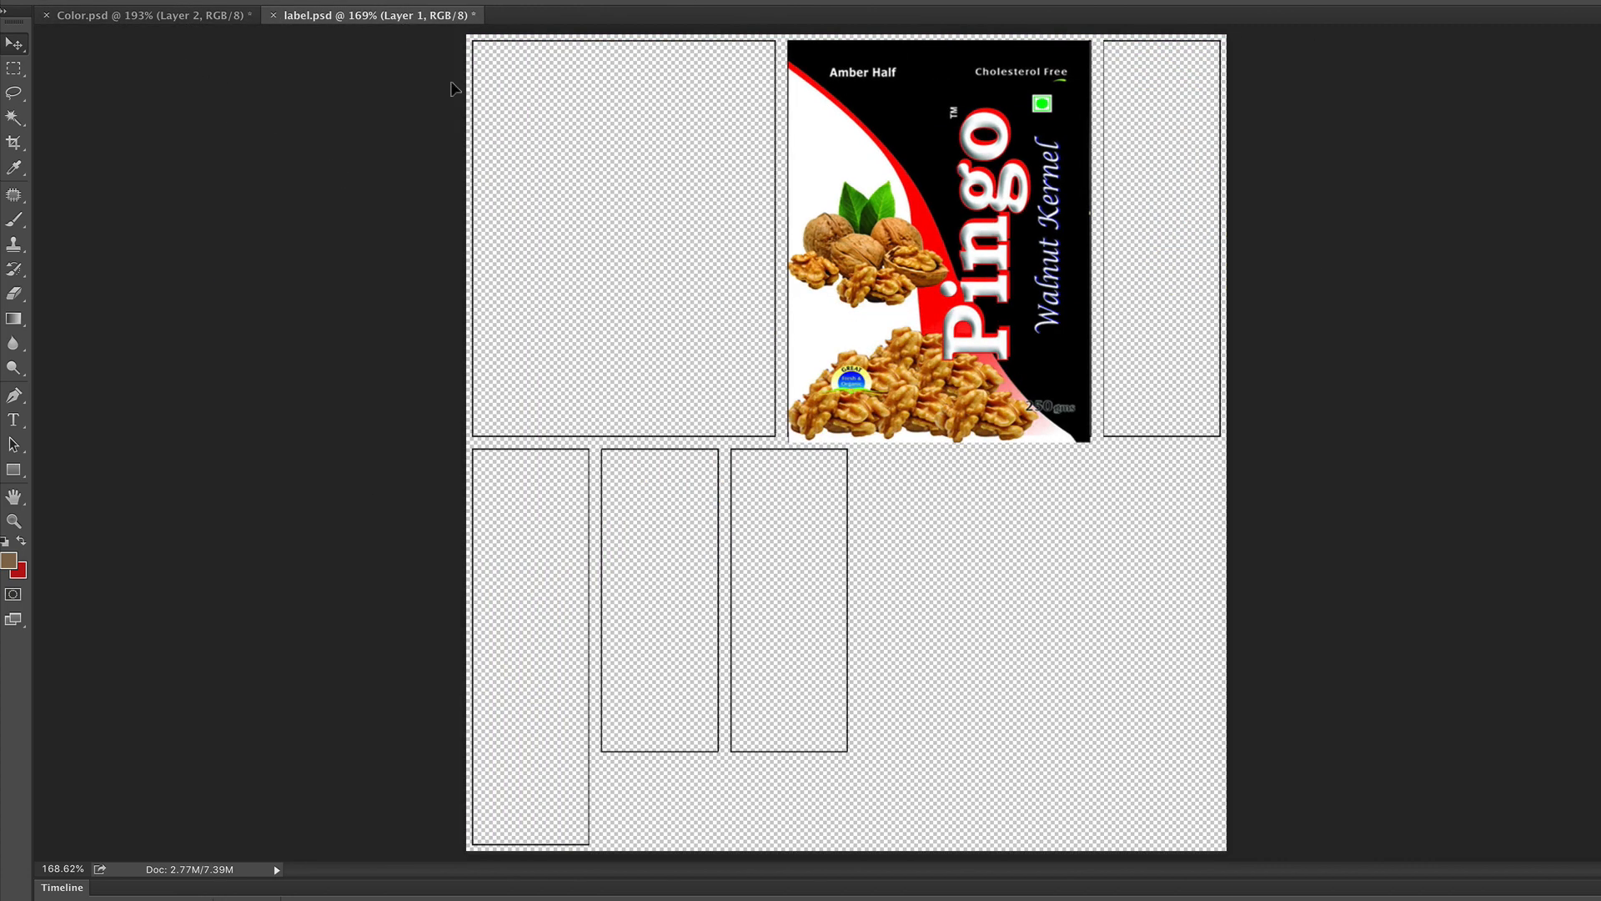
left_click_drag(665, 223, 642, 251)
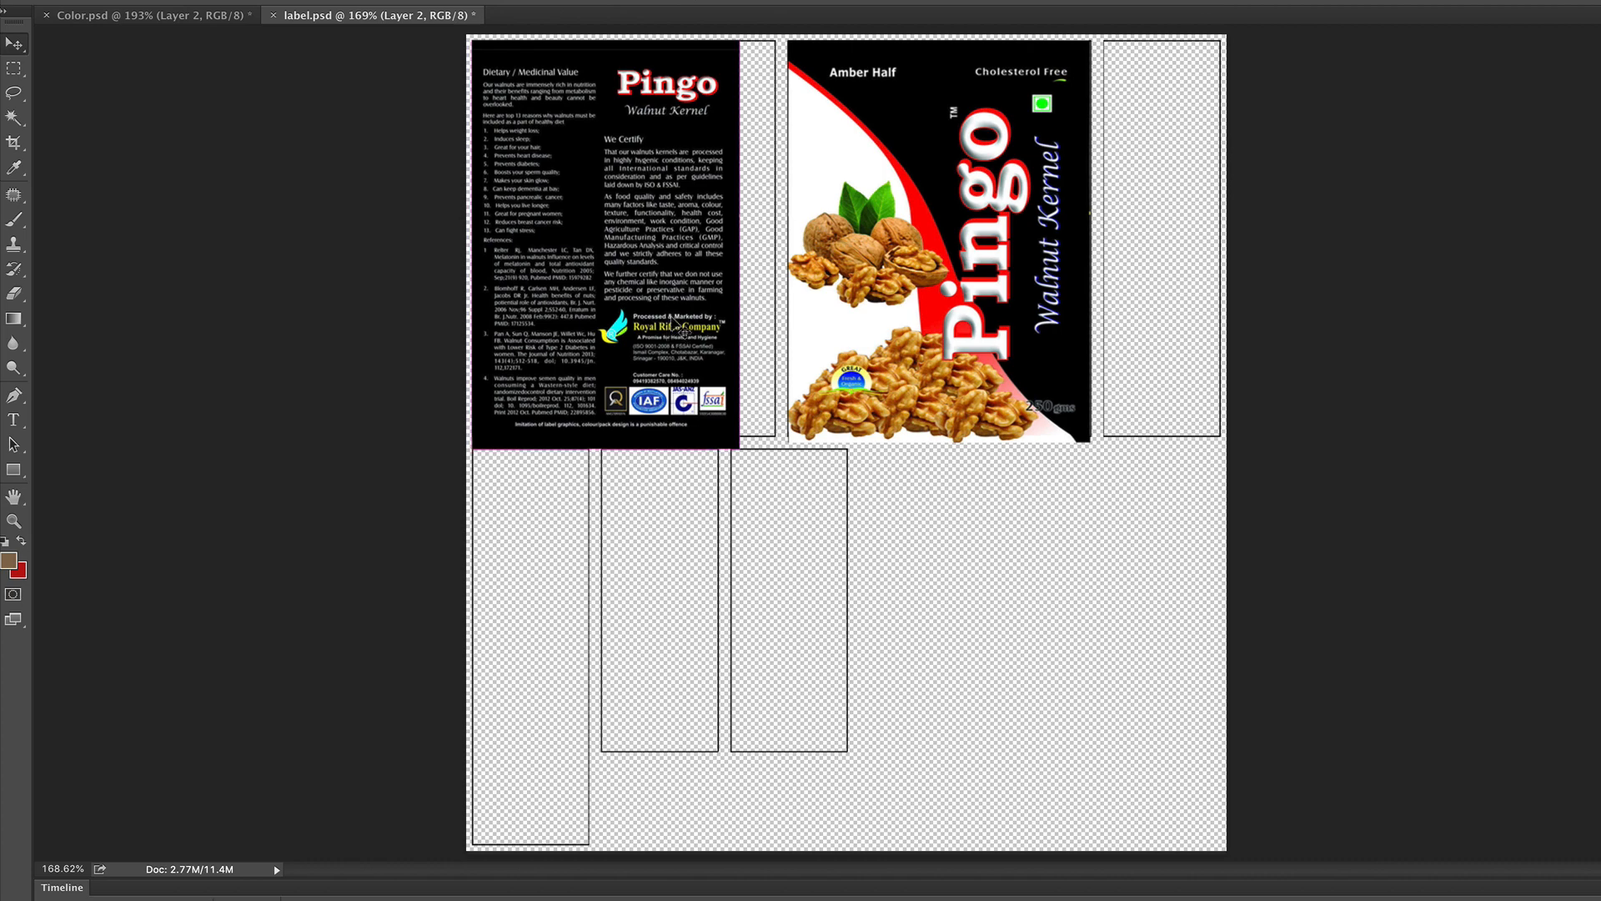
Step: Free-transform the back panel artwork to fill the width of the upper-left outline and match the front panel's height
key("ctrl+t")
left_click_drag(741, 449, 712, 437)
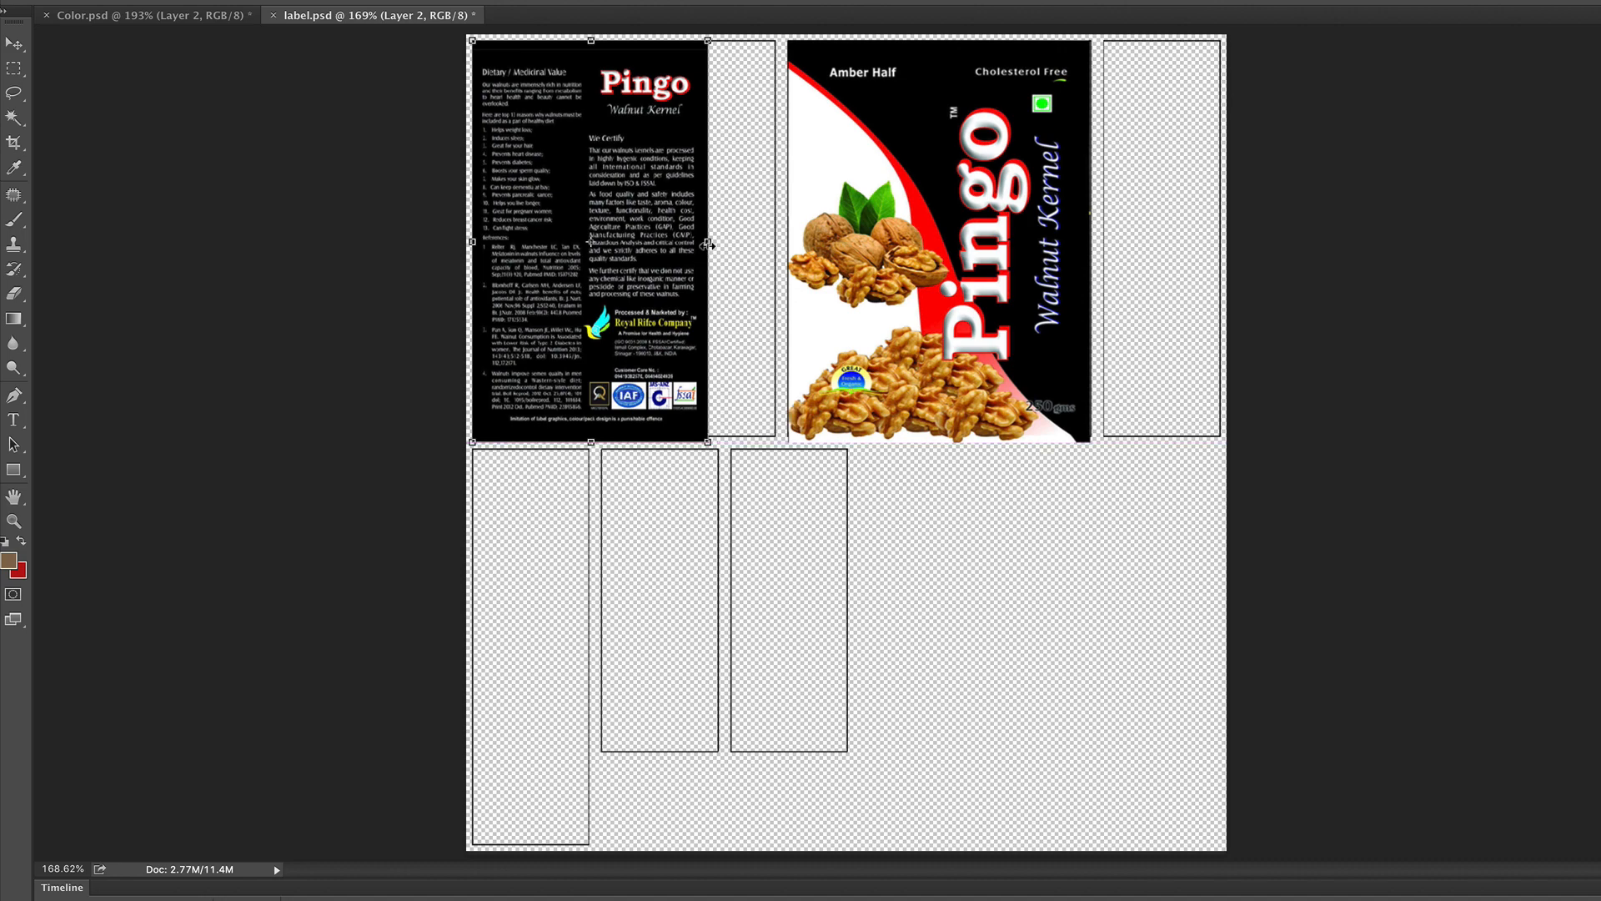
left_click_drag(708, 244, 773, 246)
key("Return")
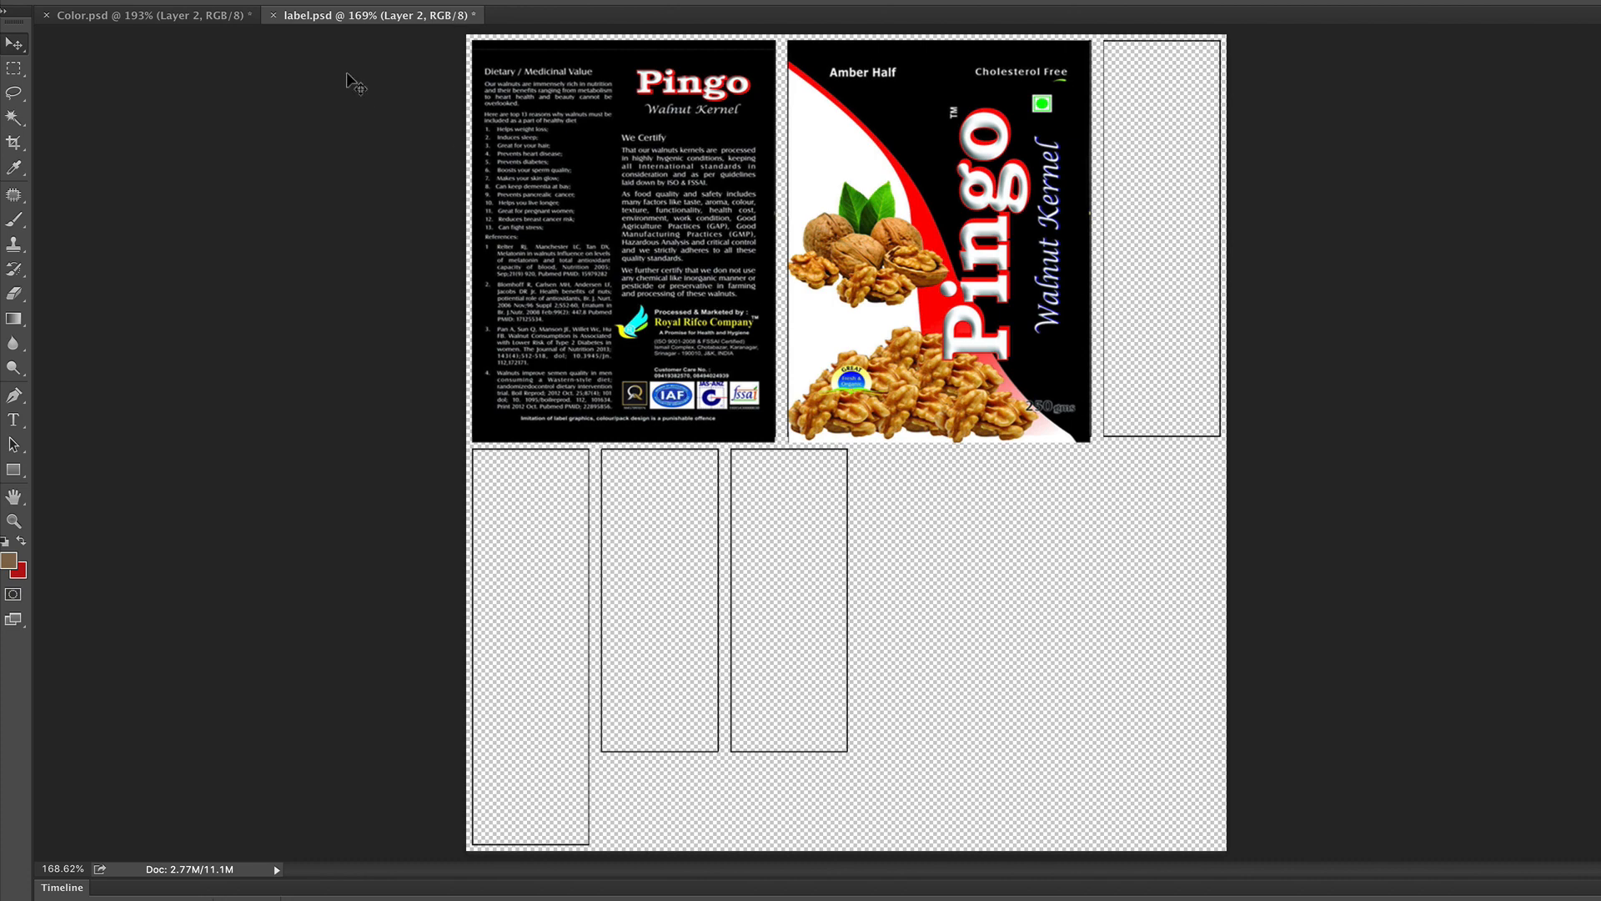
Step: Copy the nutrition side panel (Layer 3) from Color.psd into label.psd and place it over the narrow upper-right outline
left_click(196, 15)
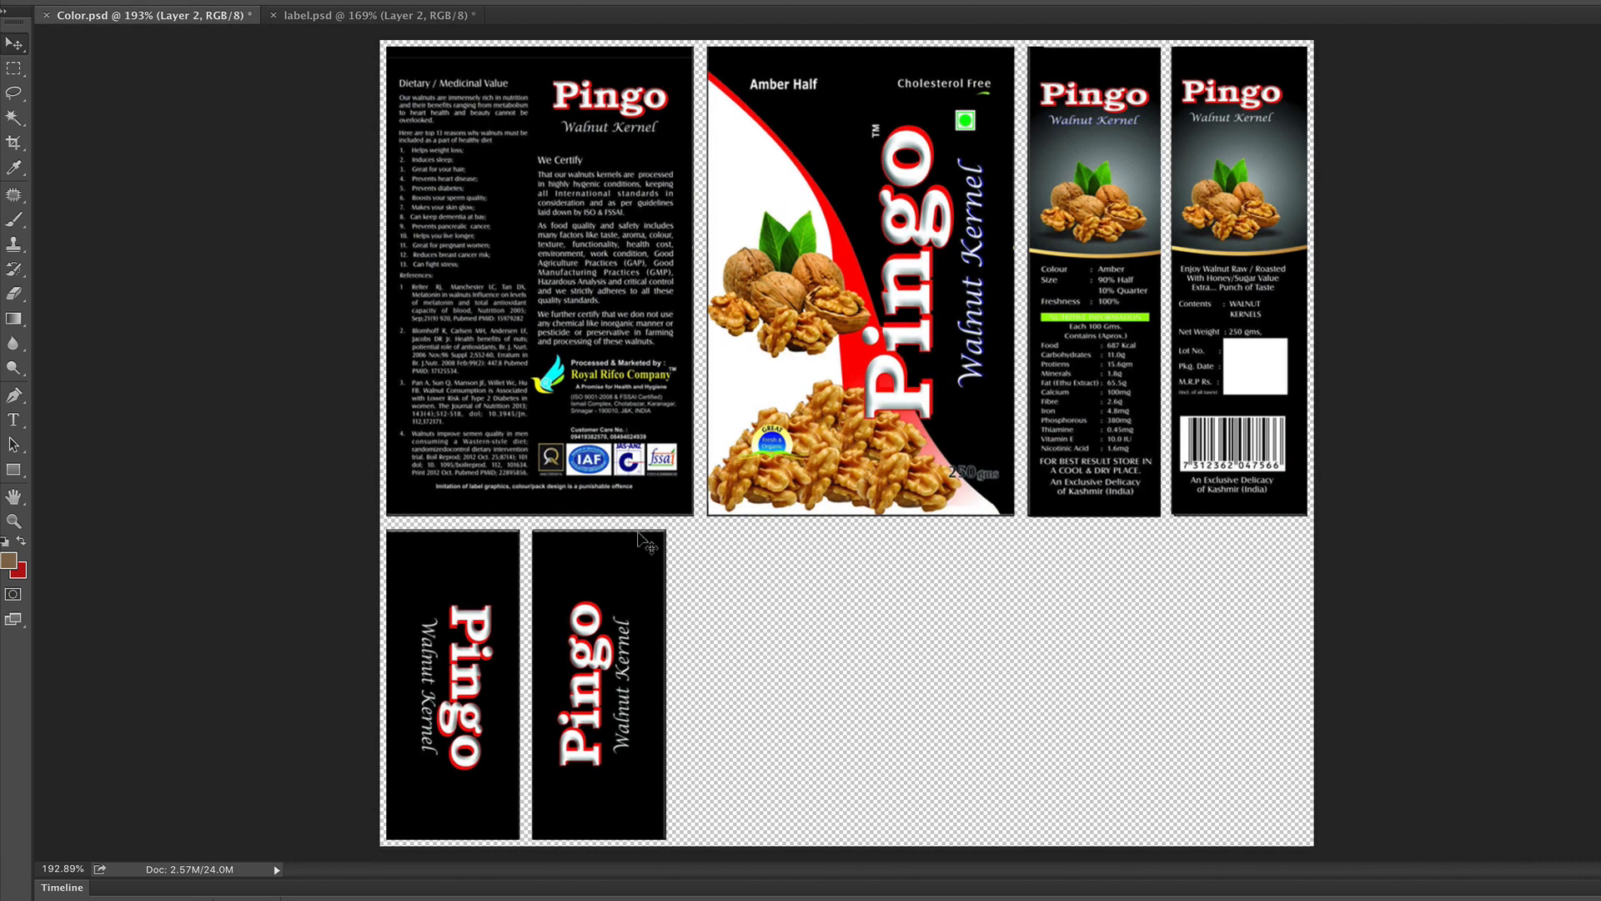
right_click(1080, 325)
left_click(1112, 334)
left_click_drag(1112, 334, 419, 17)
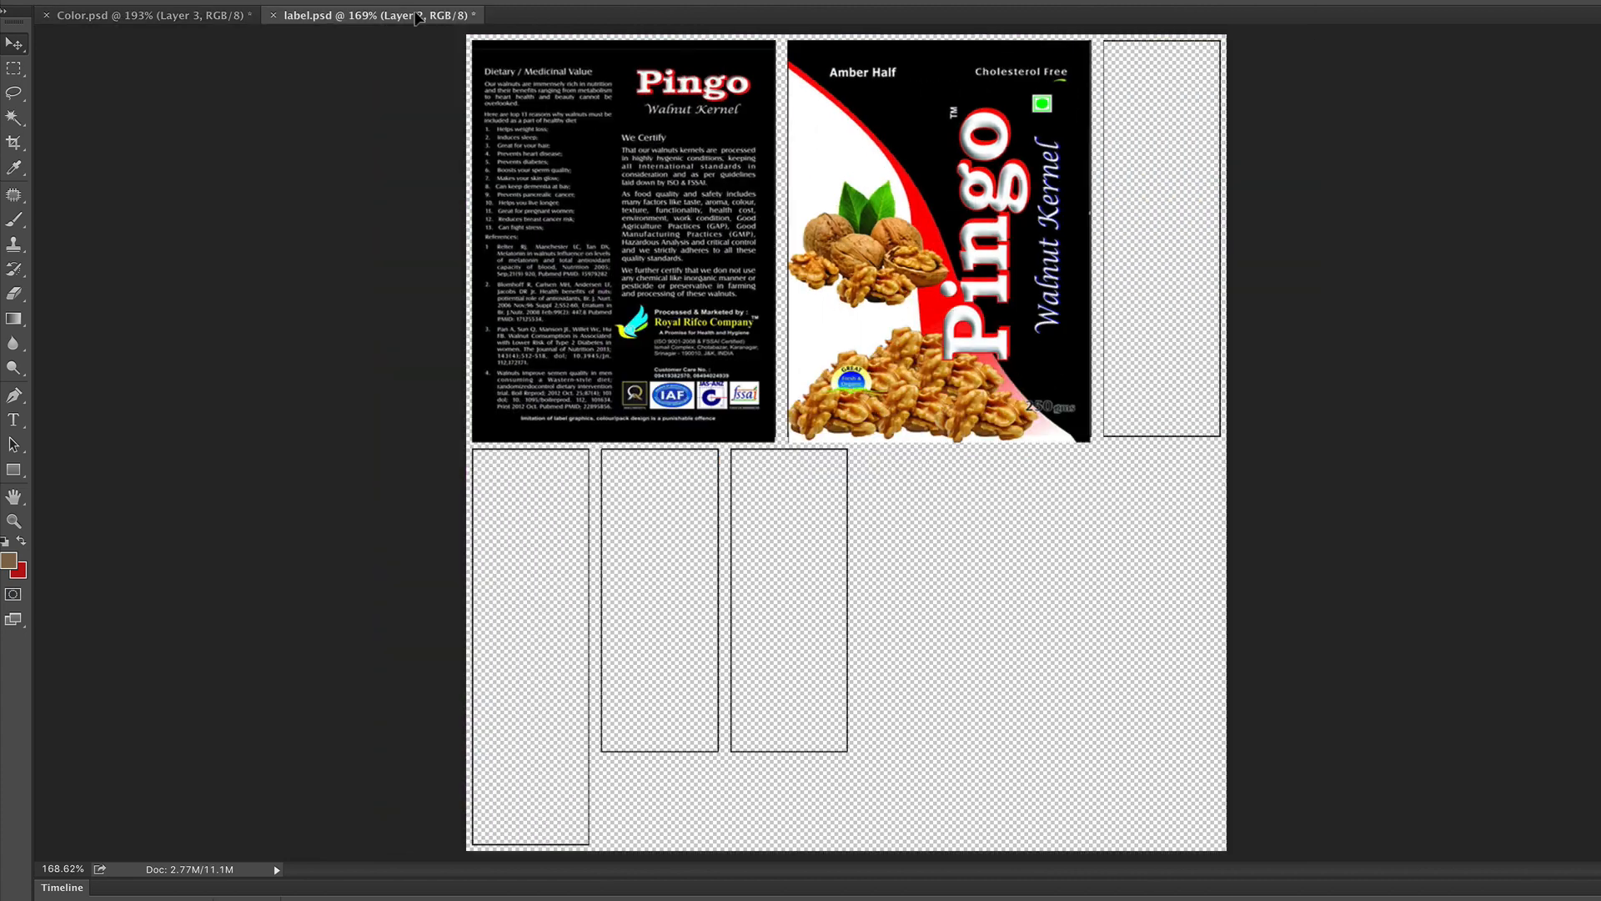
left_click_drag(1063, 356, 1142, 289)
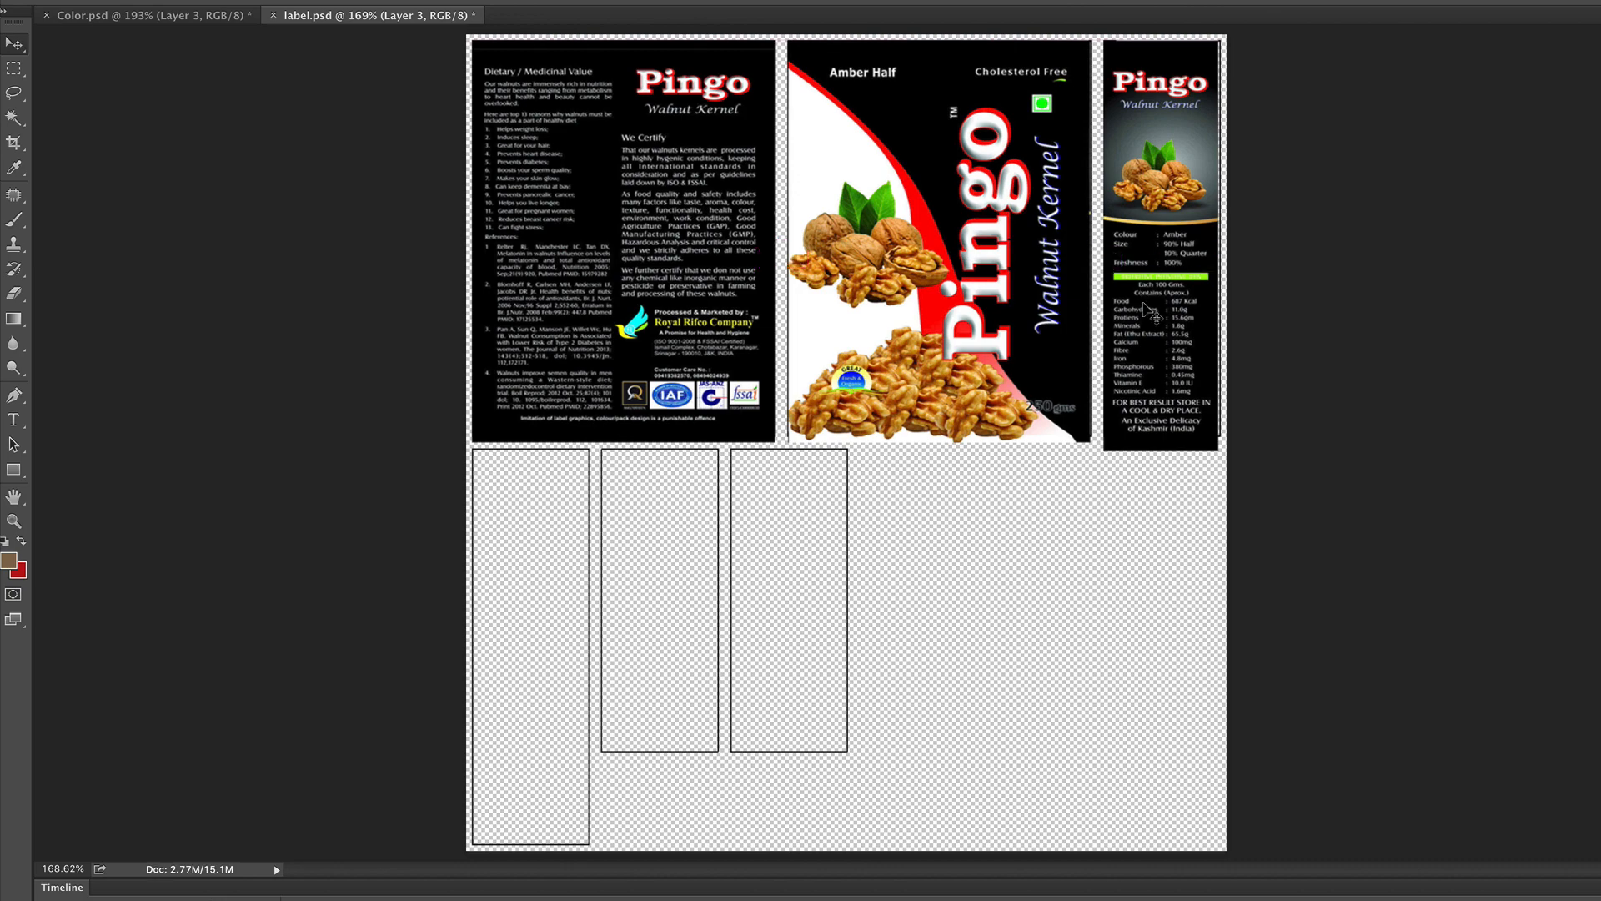
Step: Free-transform the nutrition side panel to fit the narrow upper-right outline, matching the neighbouring panels' height
key("ctrl+t")
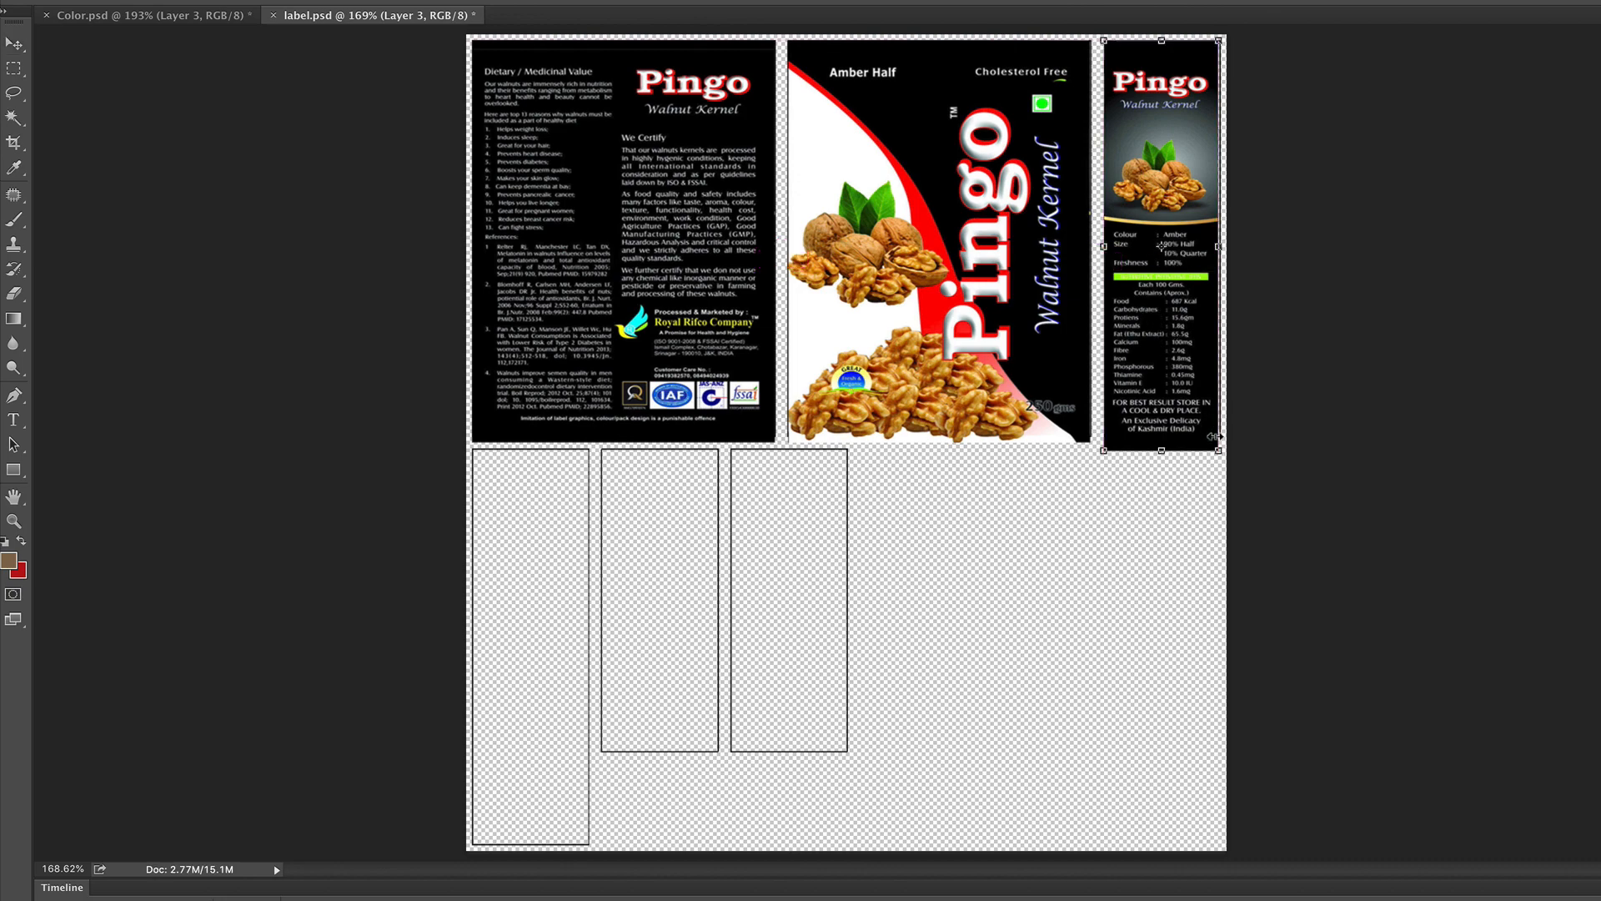
left_click_drag(1222, 451, 1217, 445)
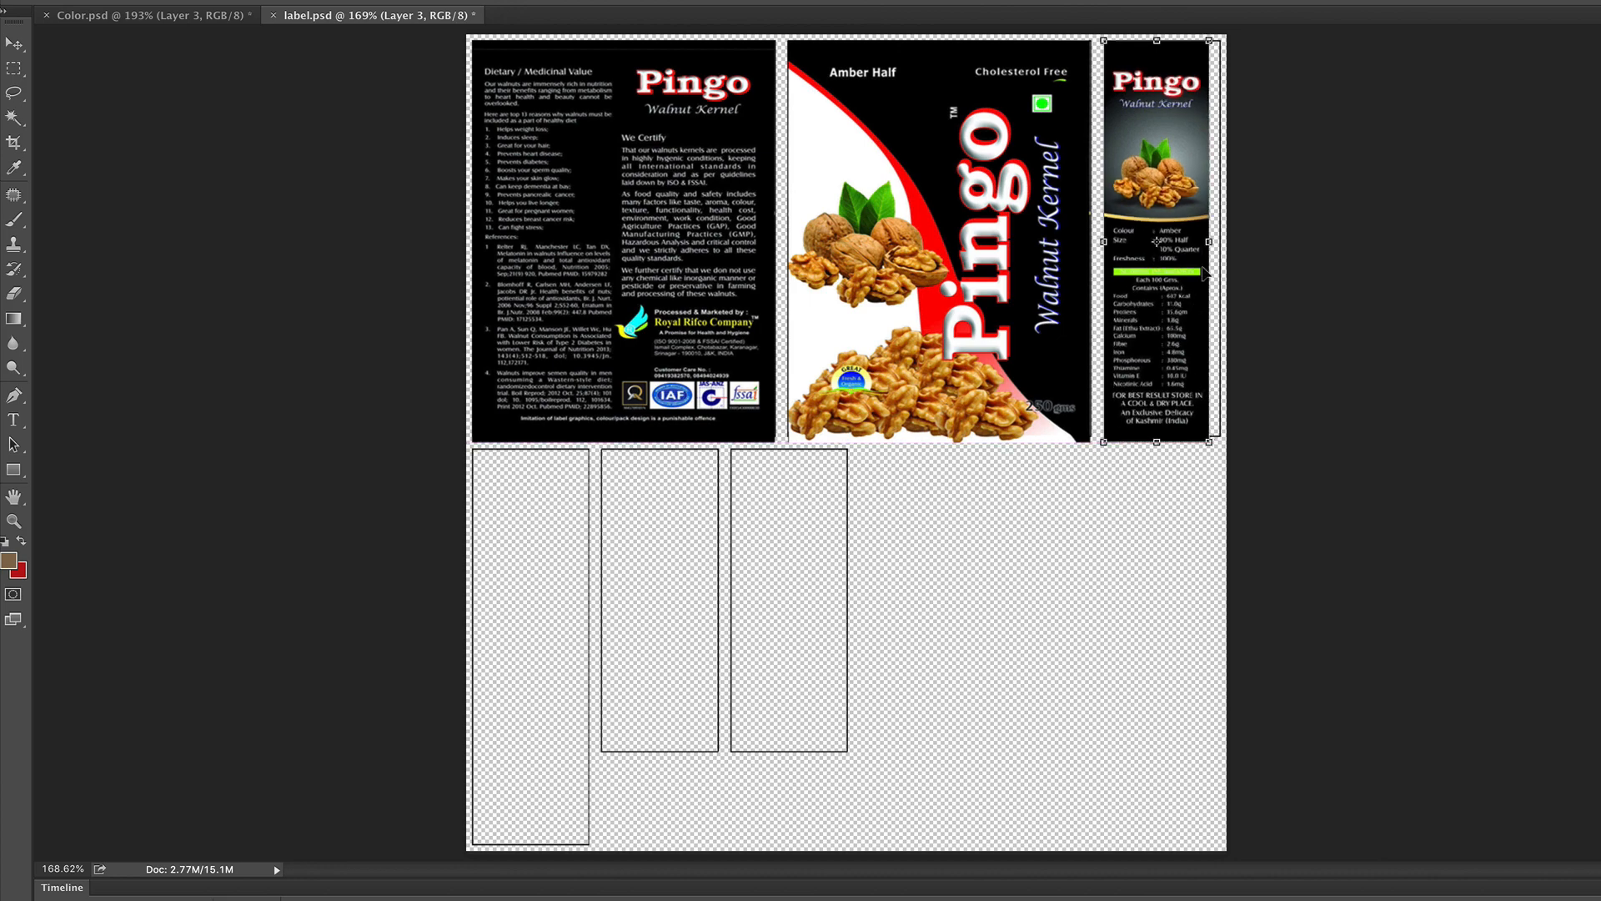
left_click_drag(1208, 240, 1181, 276)
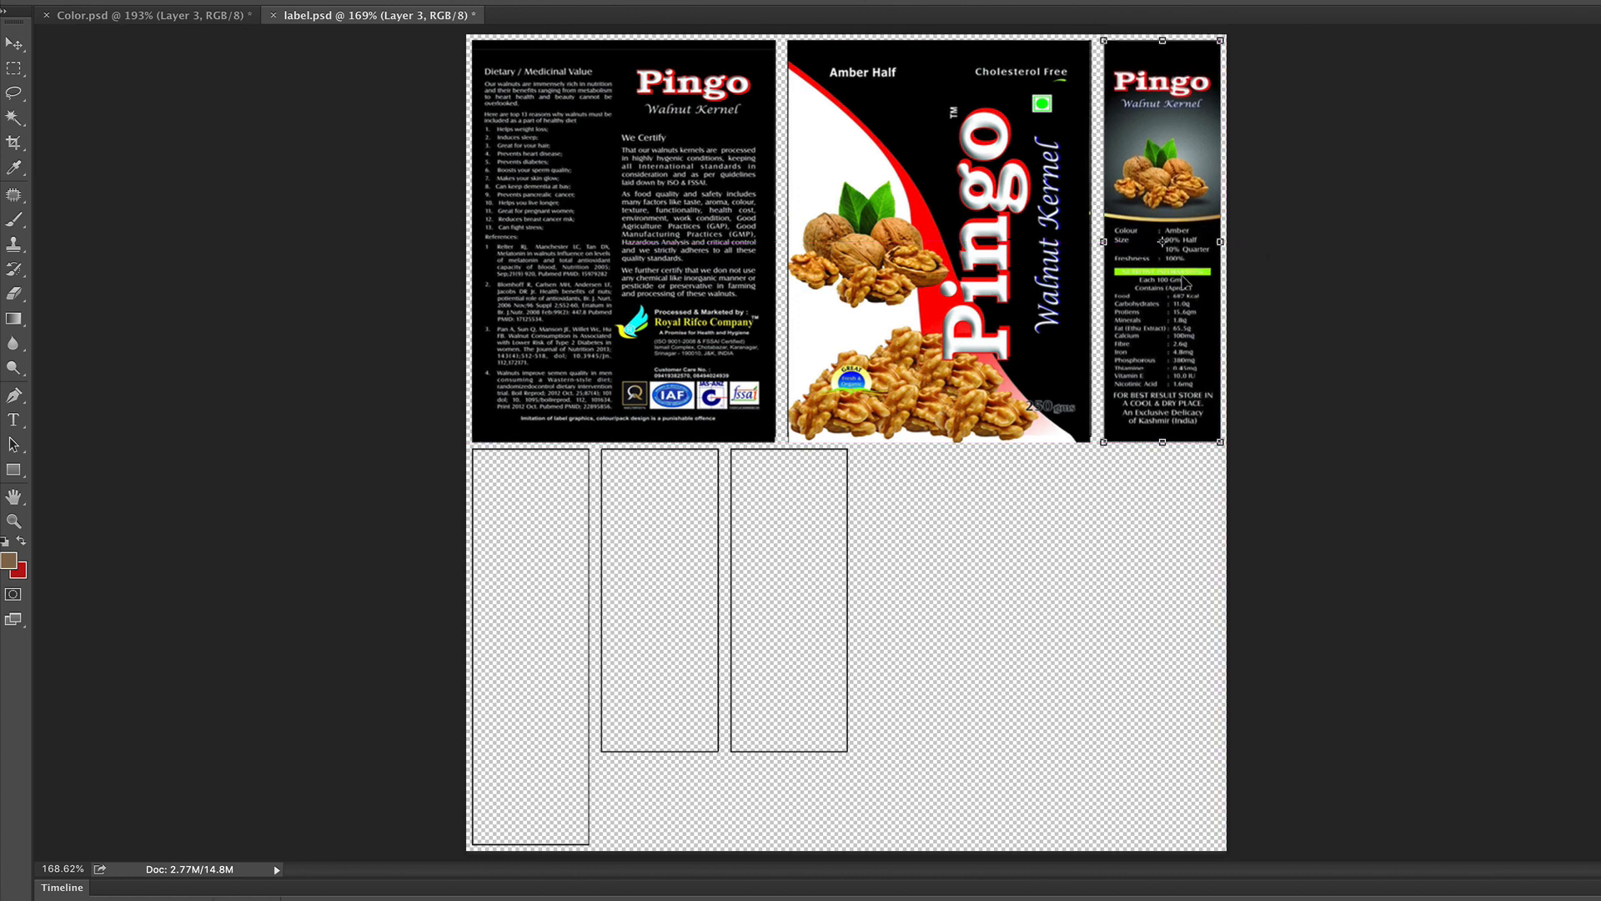
key("Return")
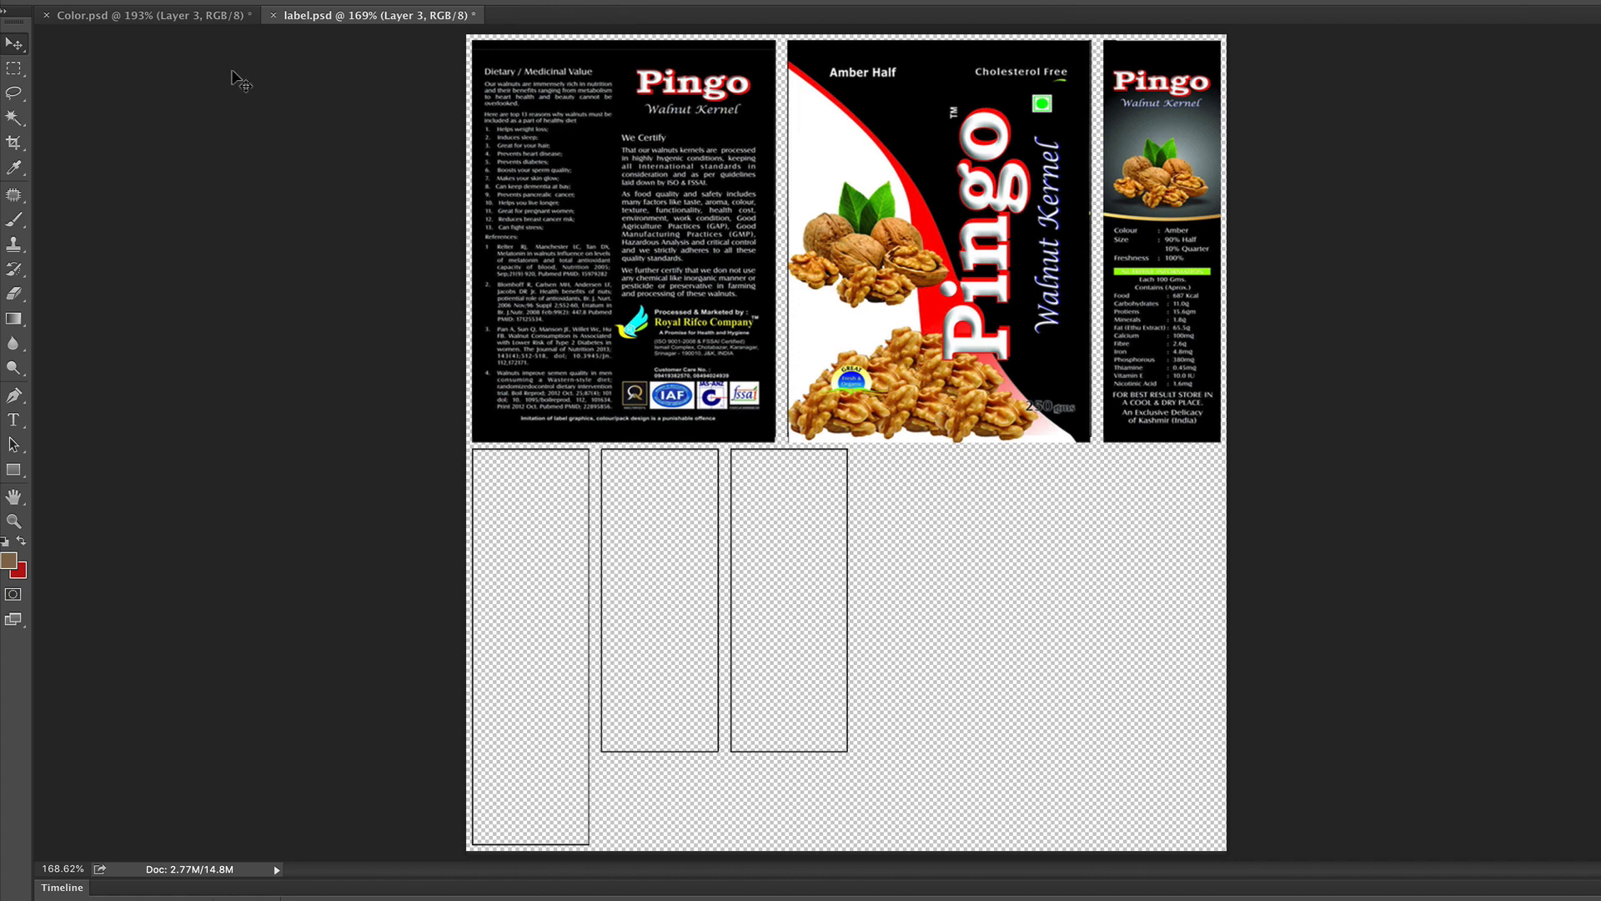
Step: Copy the barcode side panel (Layer 4) from Color.psd into label.psd and place it over the tall lower-left outline
left_click(204, 15)
right_click(1184, 301)
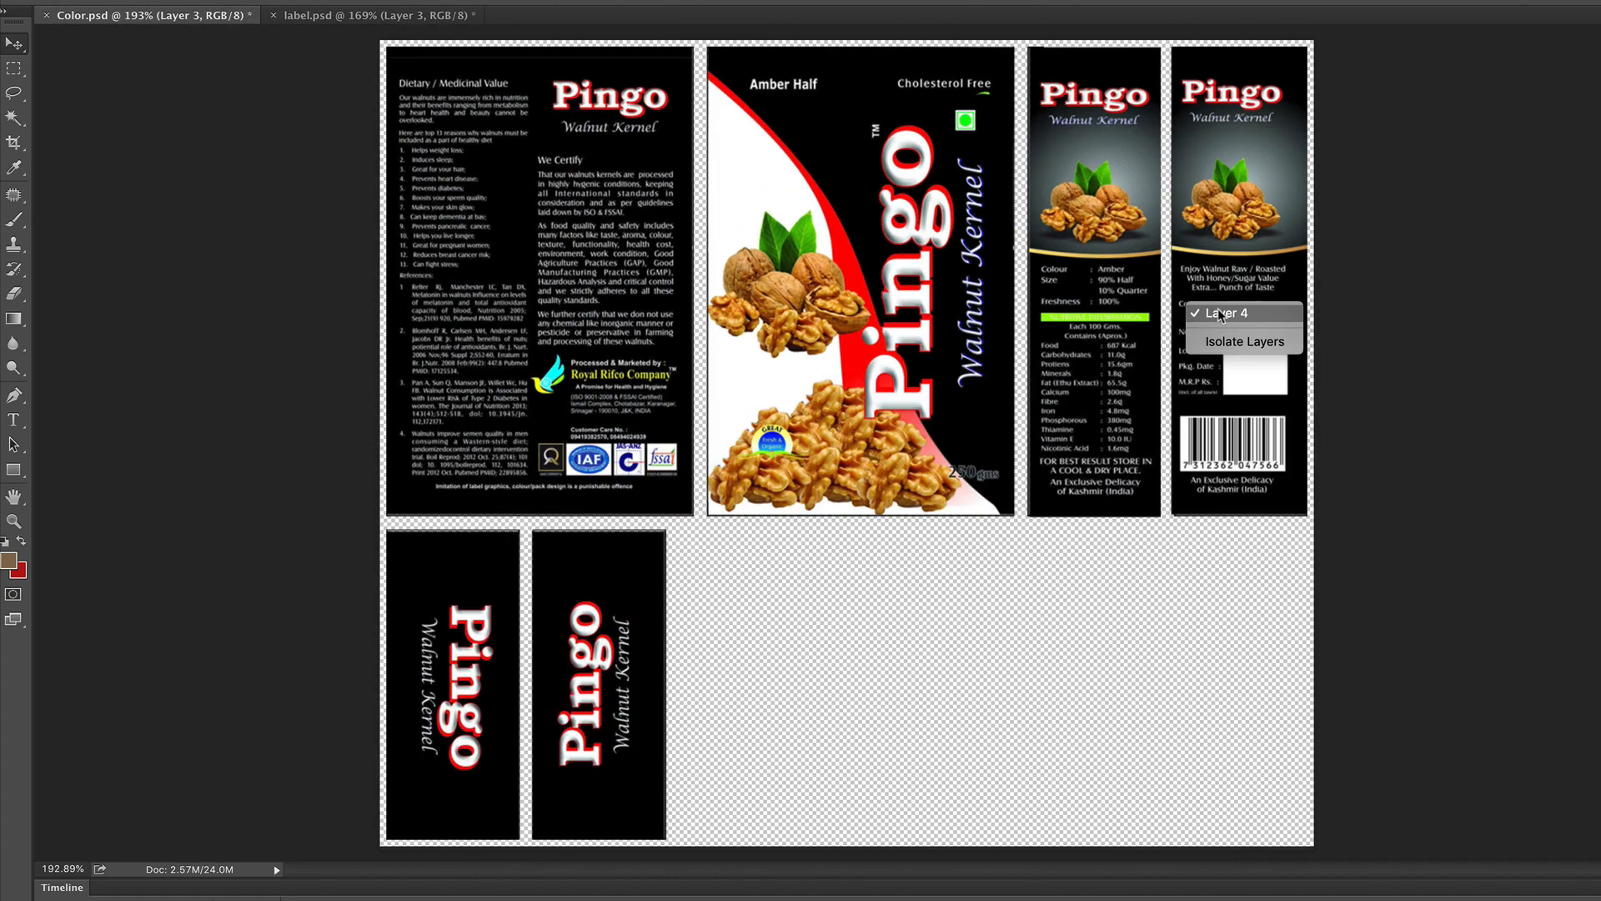
left_click(1222, 310)
left_click_drag(1222, 313, 457, 199)
left_click_drag(530, 638, 520, 602)
Step: Free-transform the barcode side panel to fit the height and width of the tall lower-left outline
key("ctrl+t")
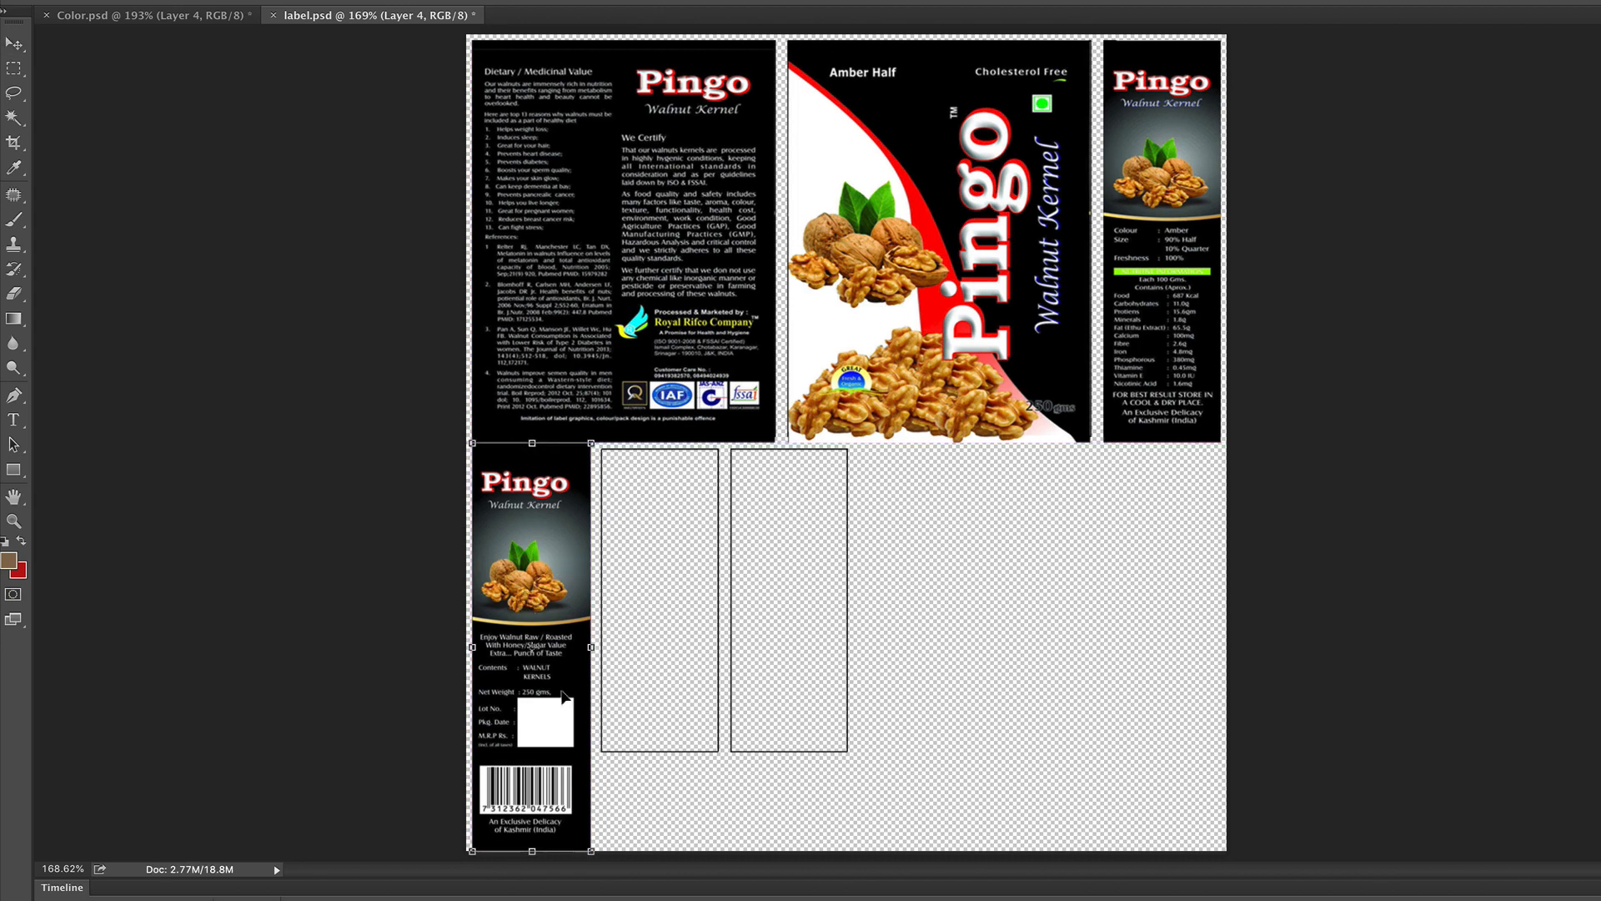
mouse_move(590, 851)
left_mouse_down()
mouse_move(590, 827)
mouse_move(591, 844)
left_mouse_up()
key("Return")
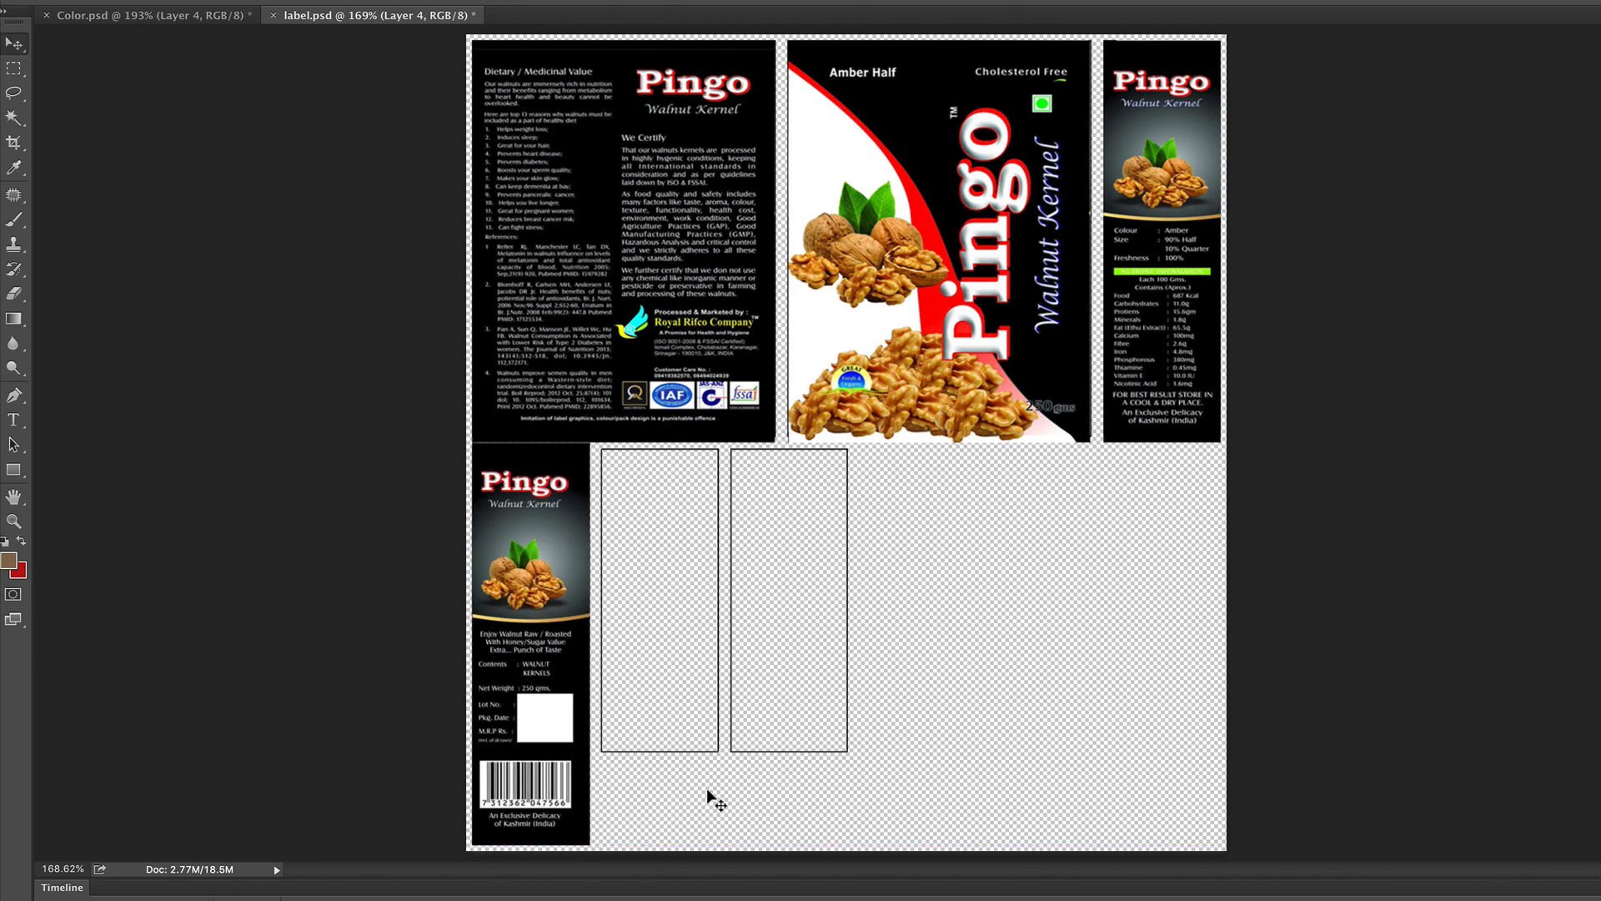
Step: Copy the rotated Pingo Walnut Kernel end panel (Layer 5) from Color.psd into label.psd and place it over the lower middle outline
left_click(195, 16)
right_click(477, 658)
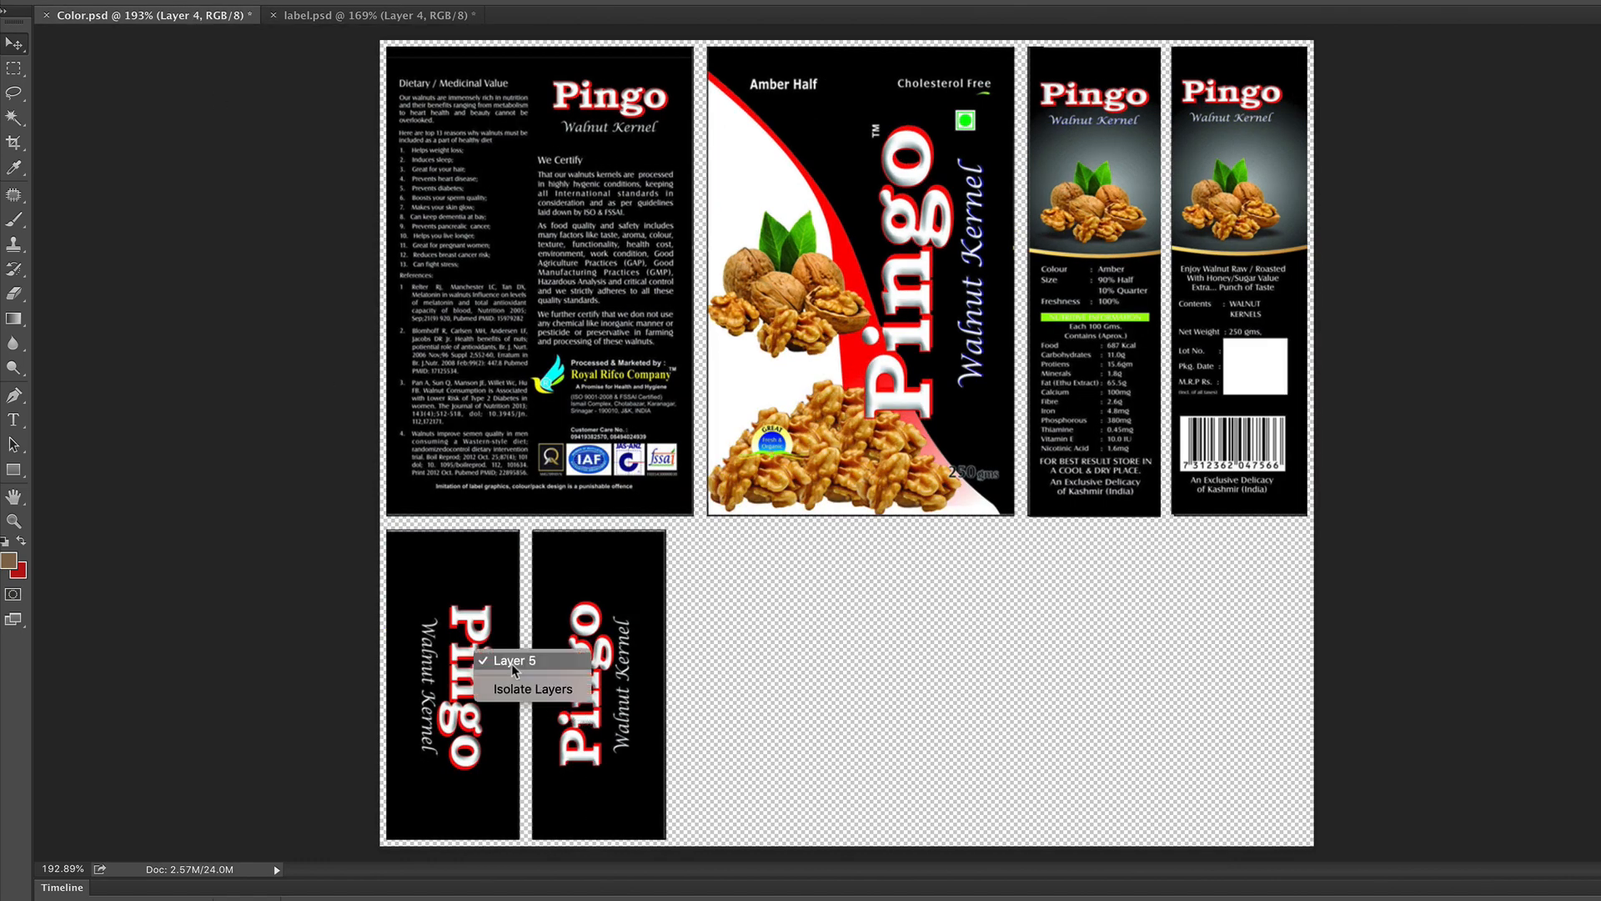
left_click(513, 665)
left_click_drag(508, 675, 342, 185)
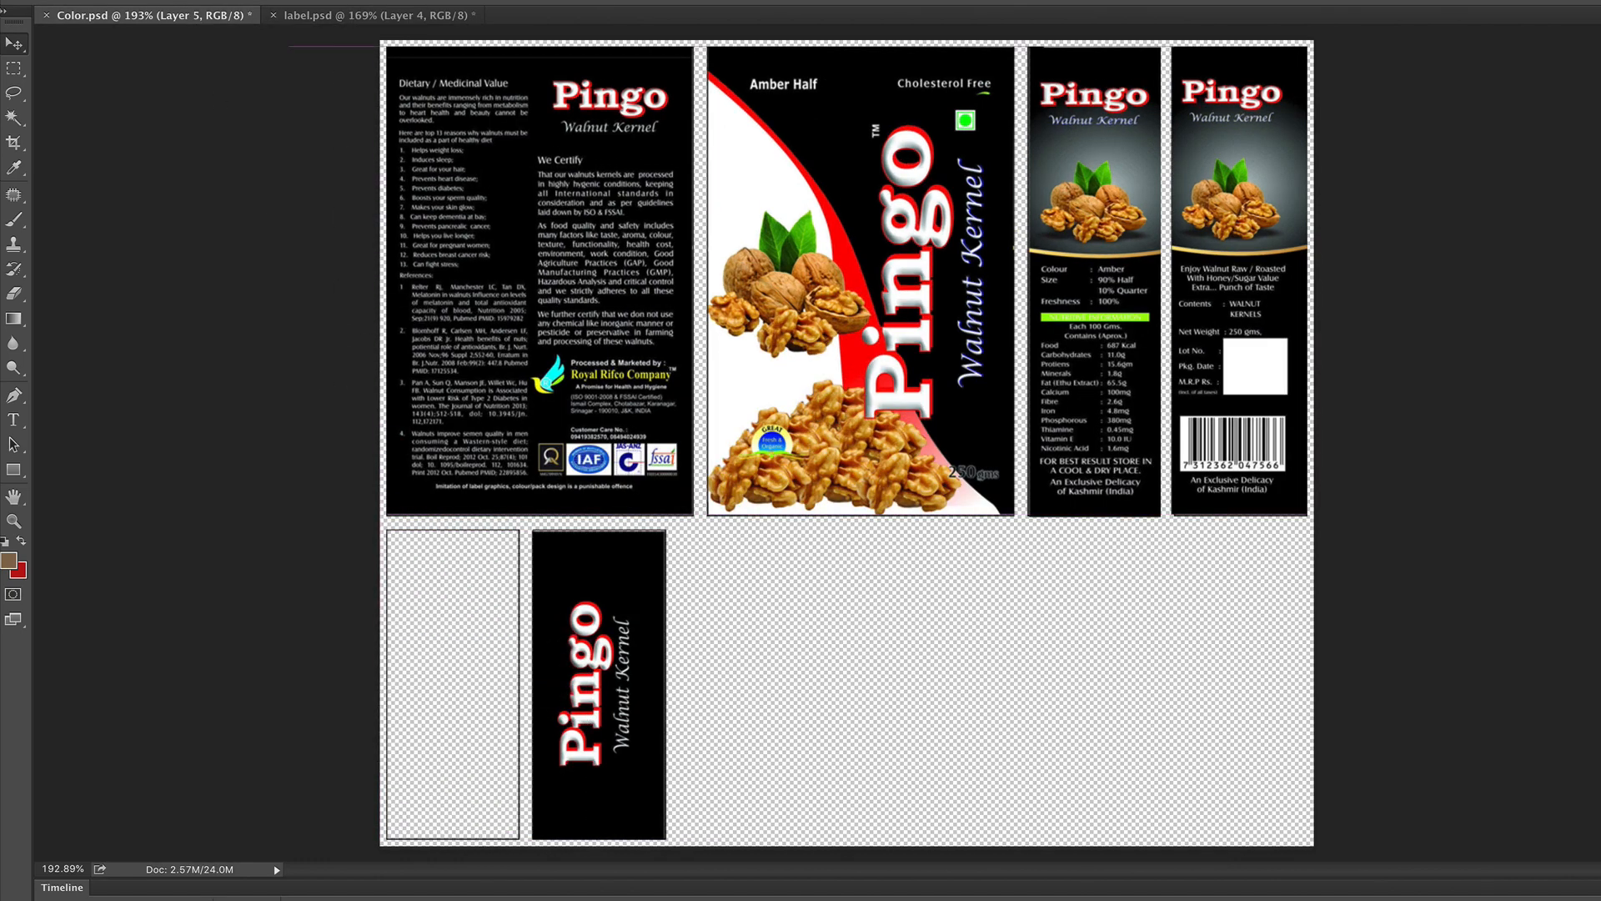
left_click_drag(341, 23, 341, 23)
left_click_drag(699, 522, 680, 564)
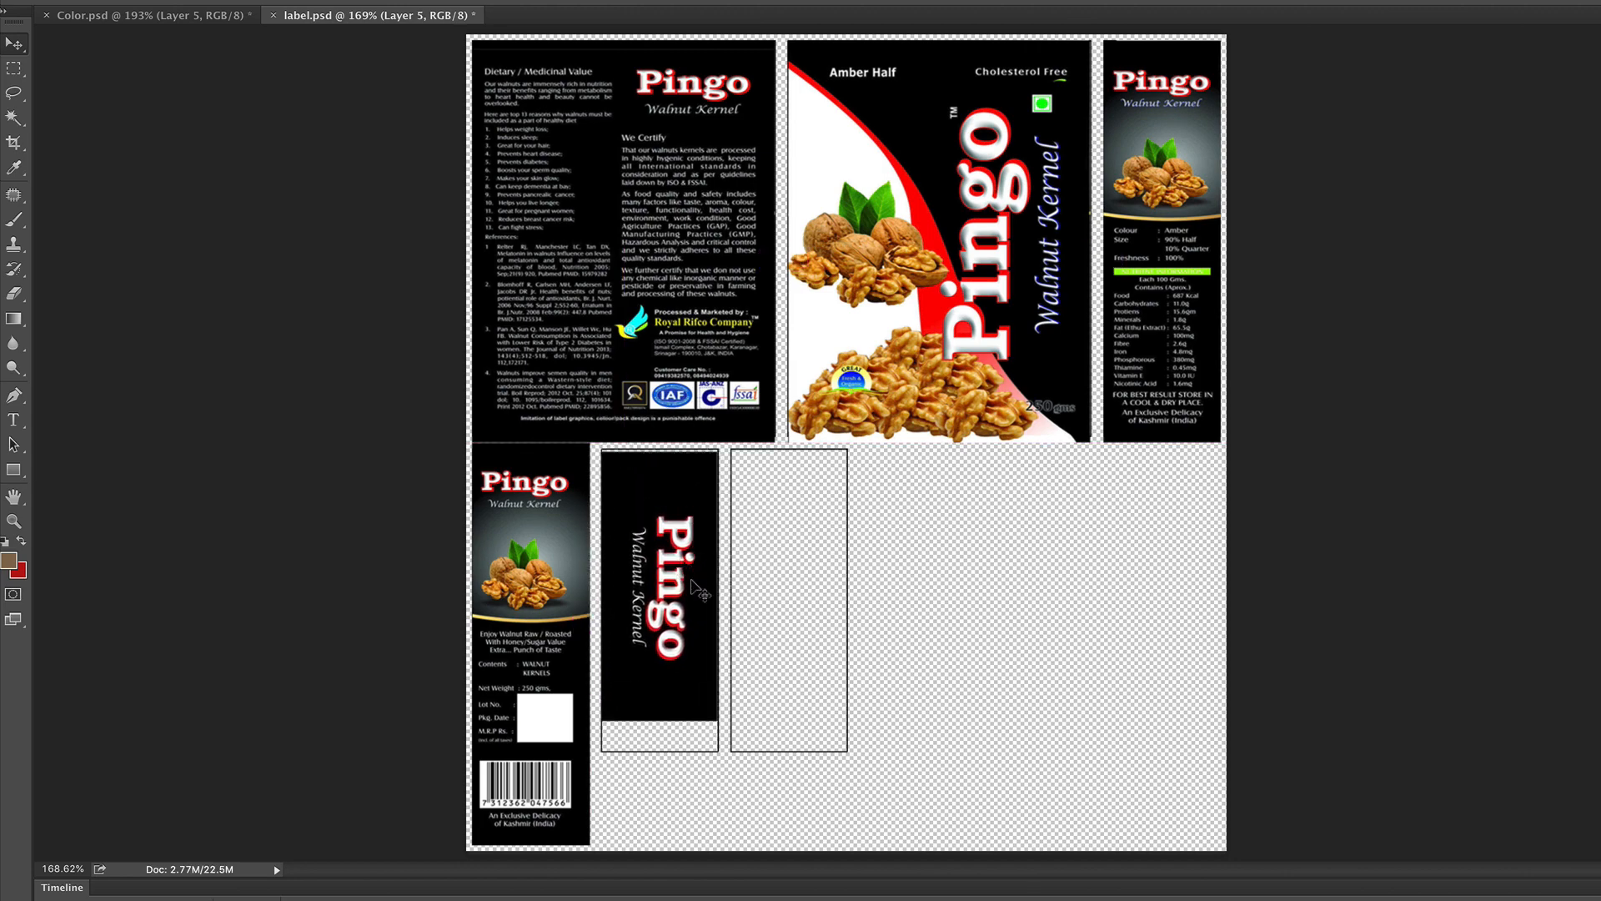
Step: Align the Pingo end panel with the bottom of its outline and stretch it upward to about 13.30 cm high to fill it
key("z")
left_click(694, 587)
left_click(692, 607)
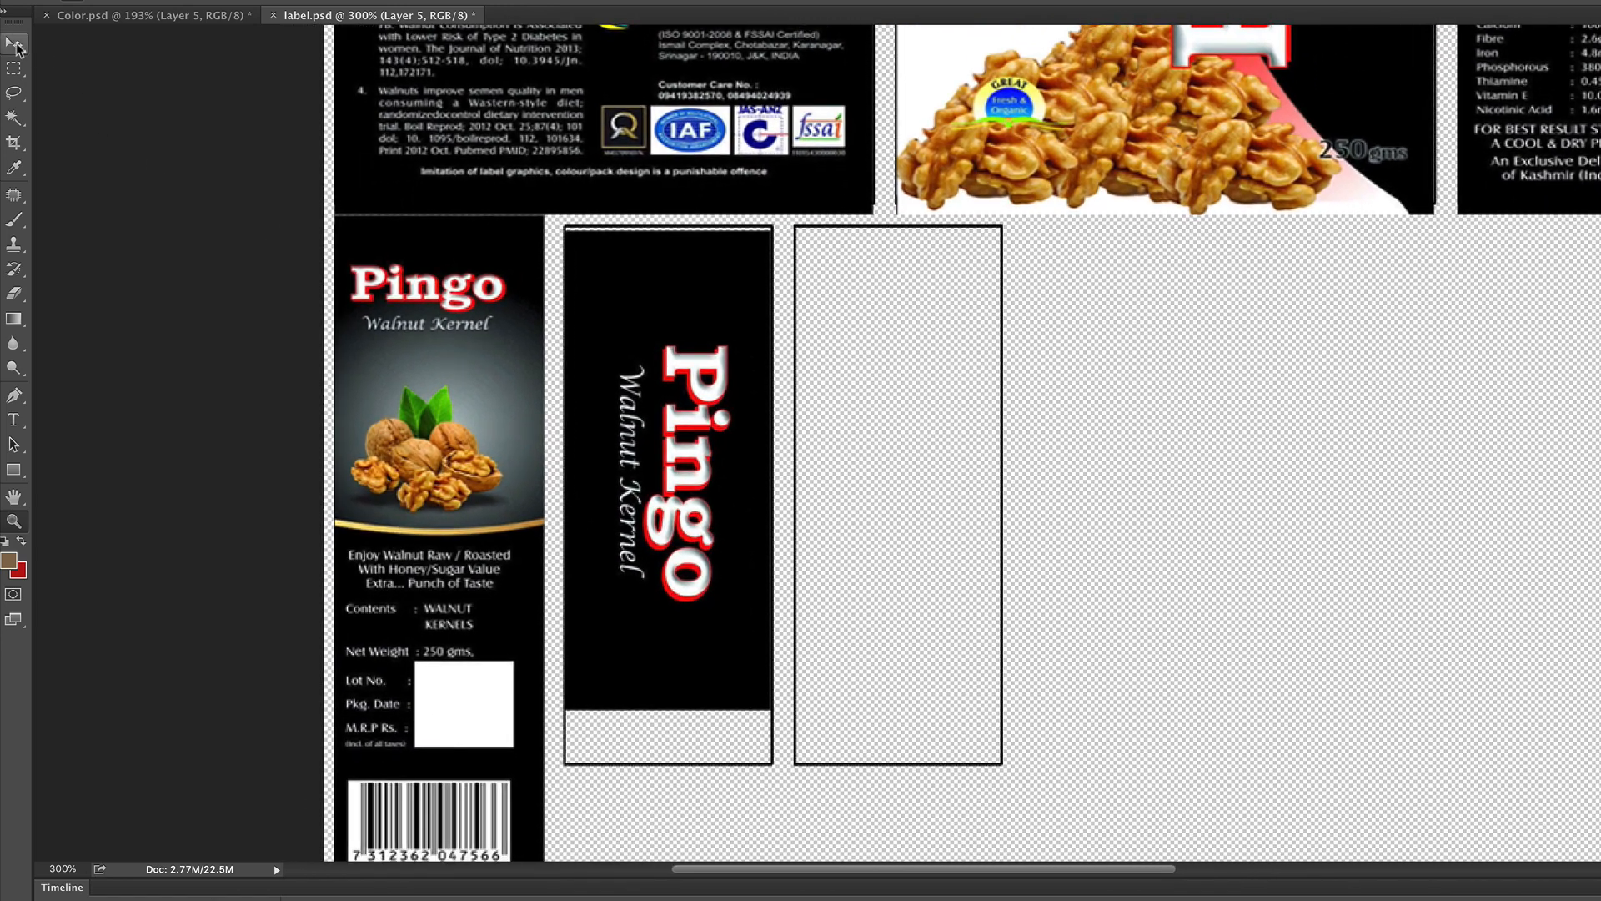
left_click(17, 47)
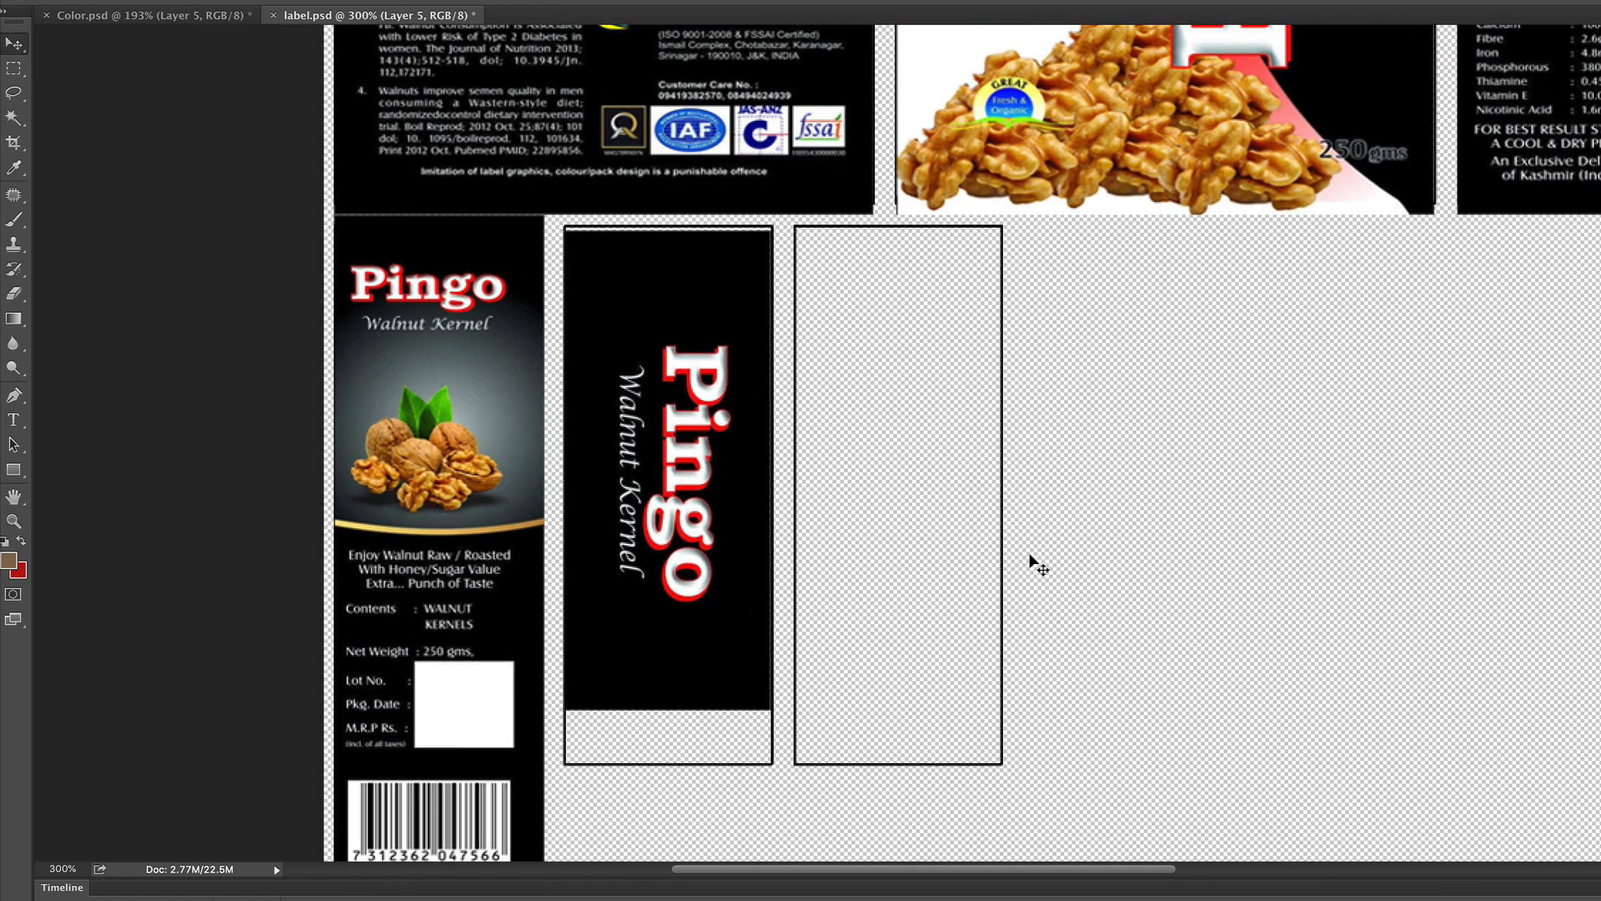
left_click_drag(660, 482, 659, 531)
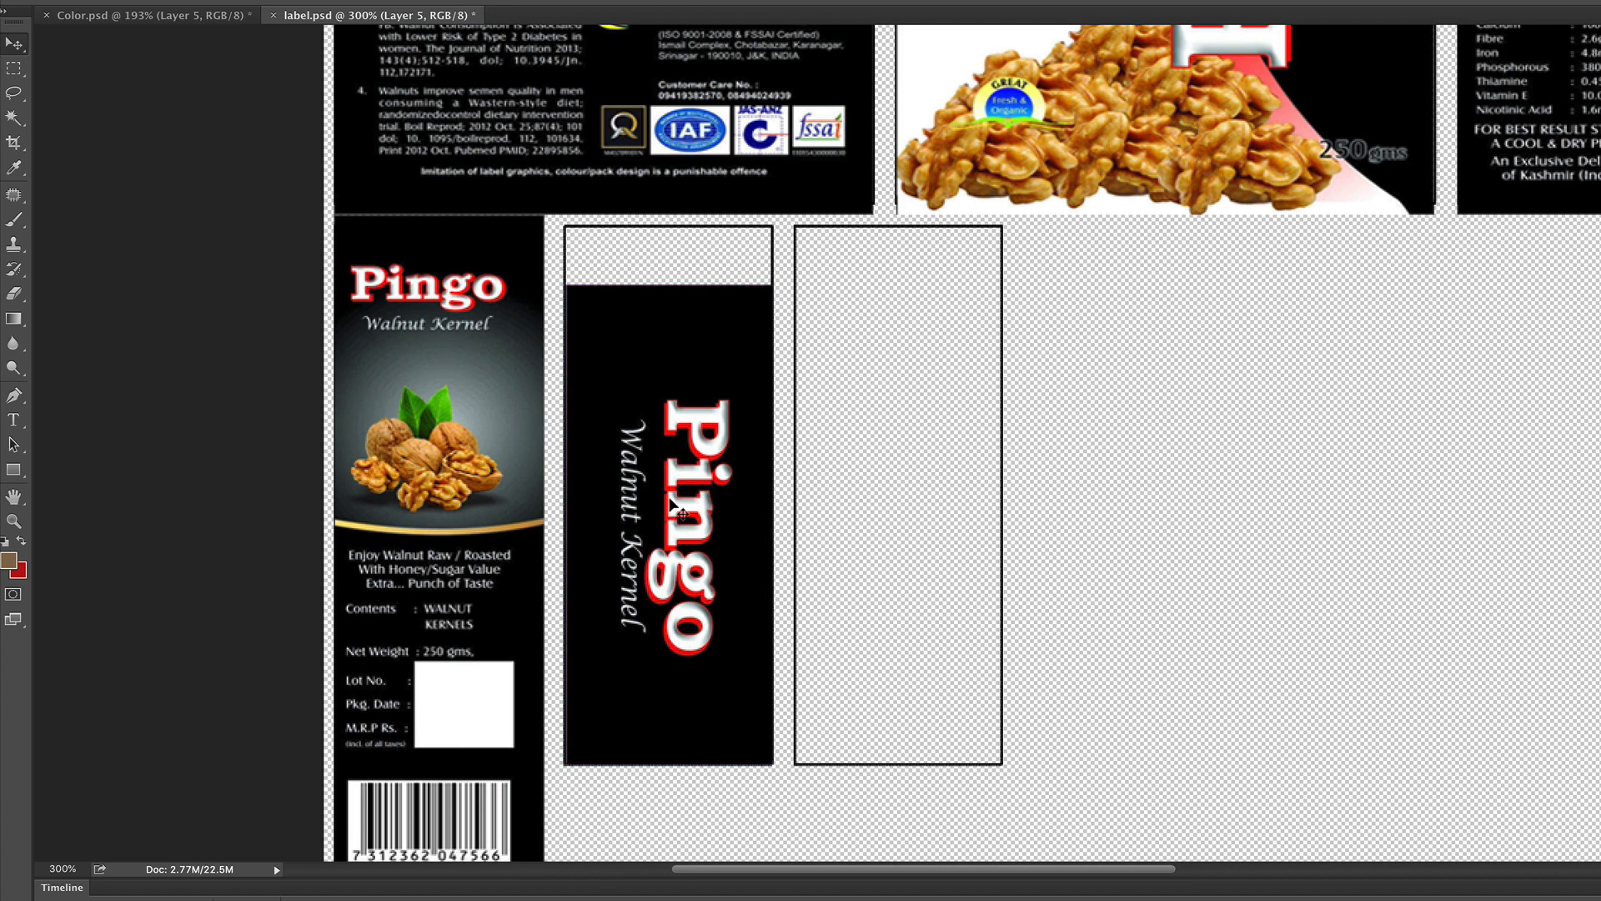
key("super+t")
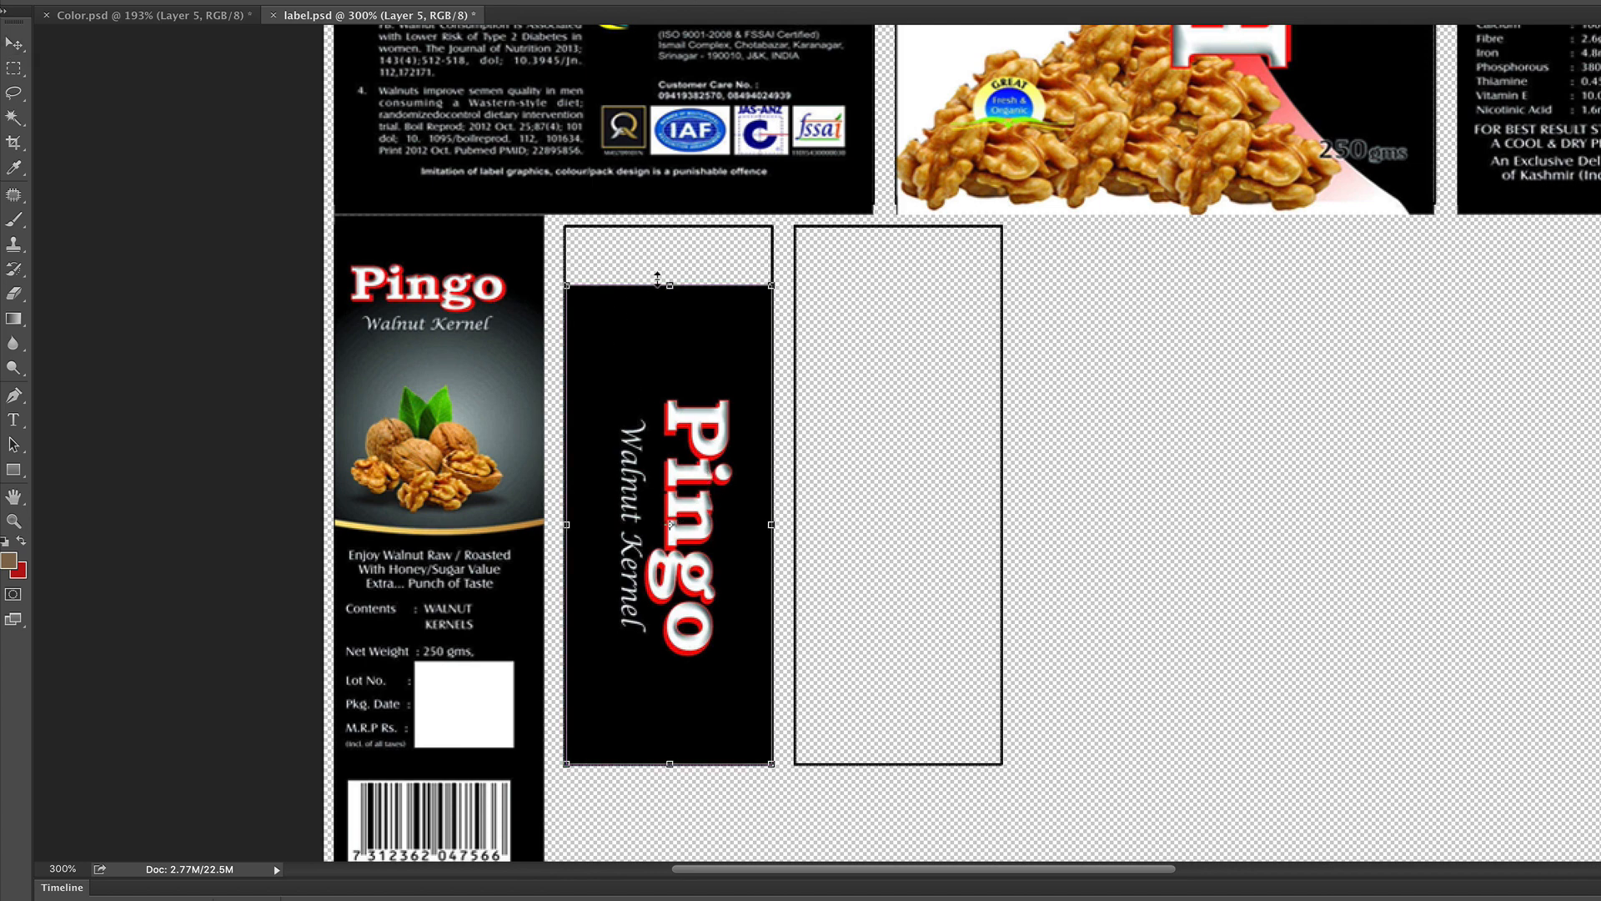
left_click_drag(670, 272, 670, 218)
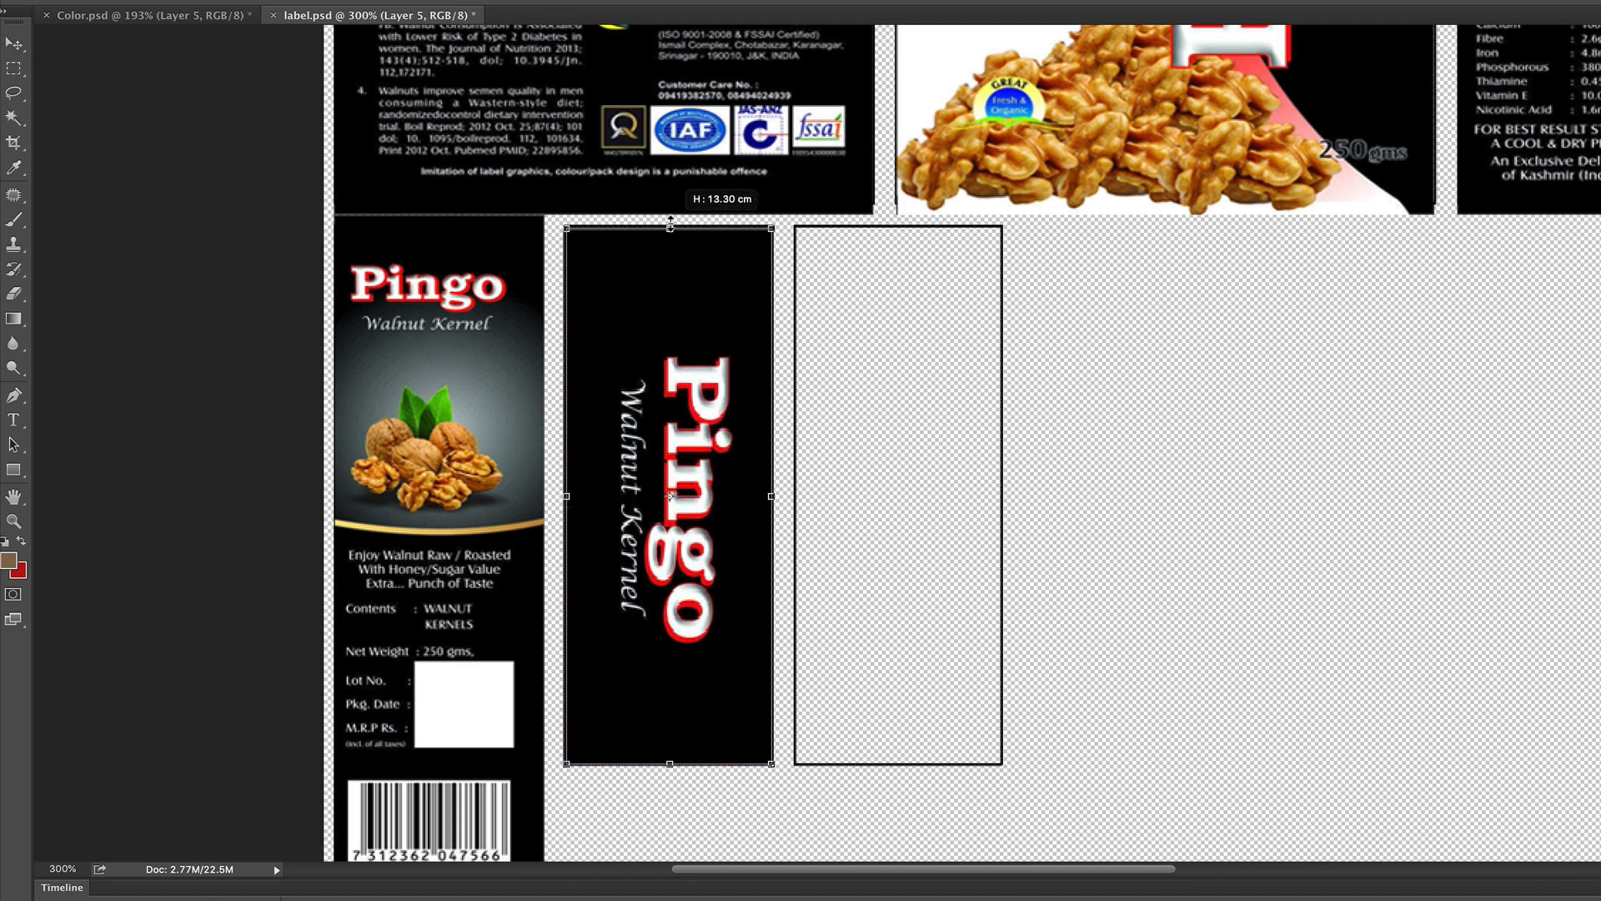
key("Return")
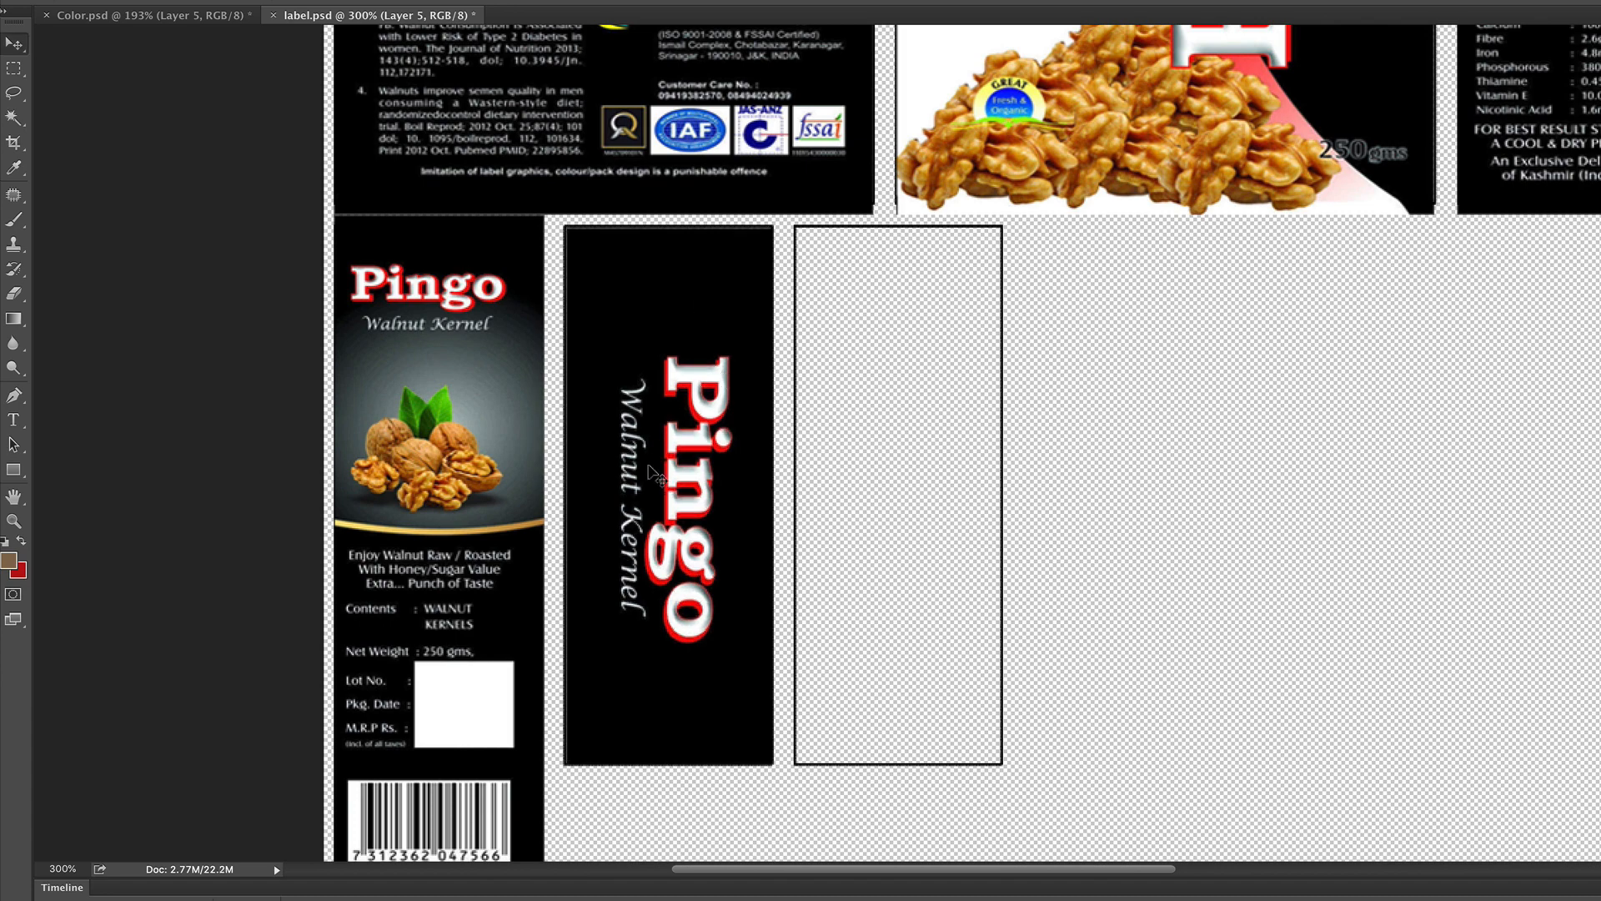
Step: Duplicate the fitted Pingo end panel into the remaining empty outline beside it and rotate the copy 180 degrees
left_click_drag(655, 473, 882, 472, "alt")
key("ctrl+t")
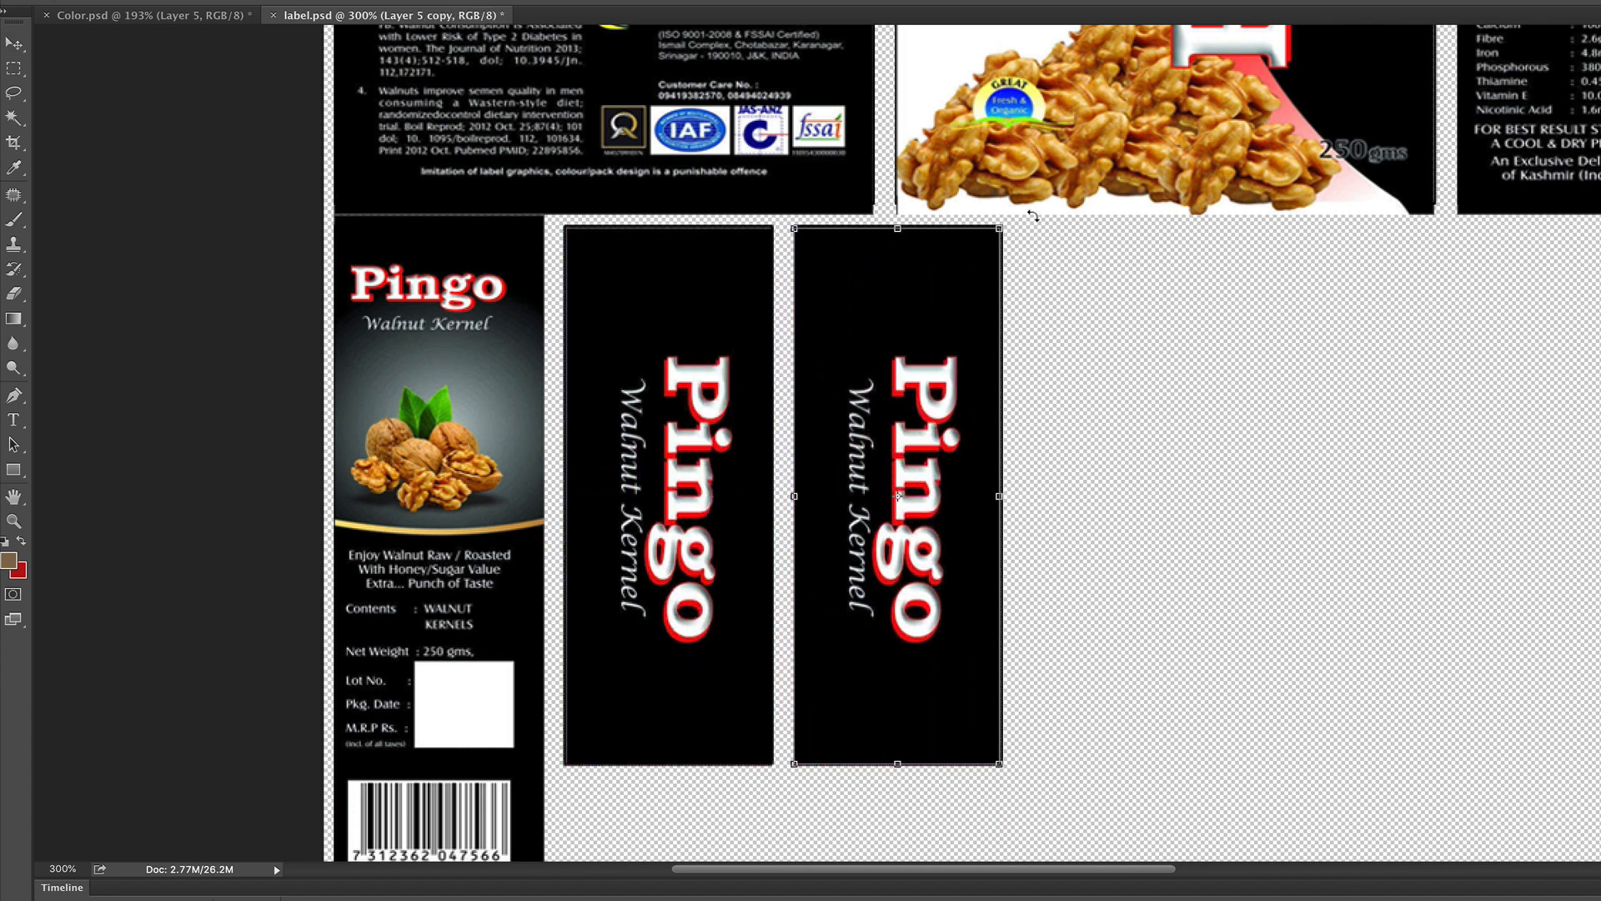
left_click_drag(1028, 217, 838, 591)
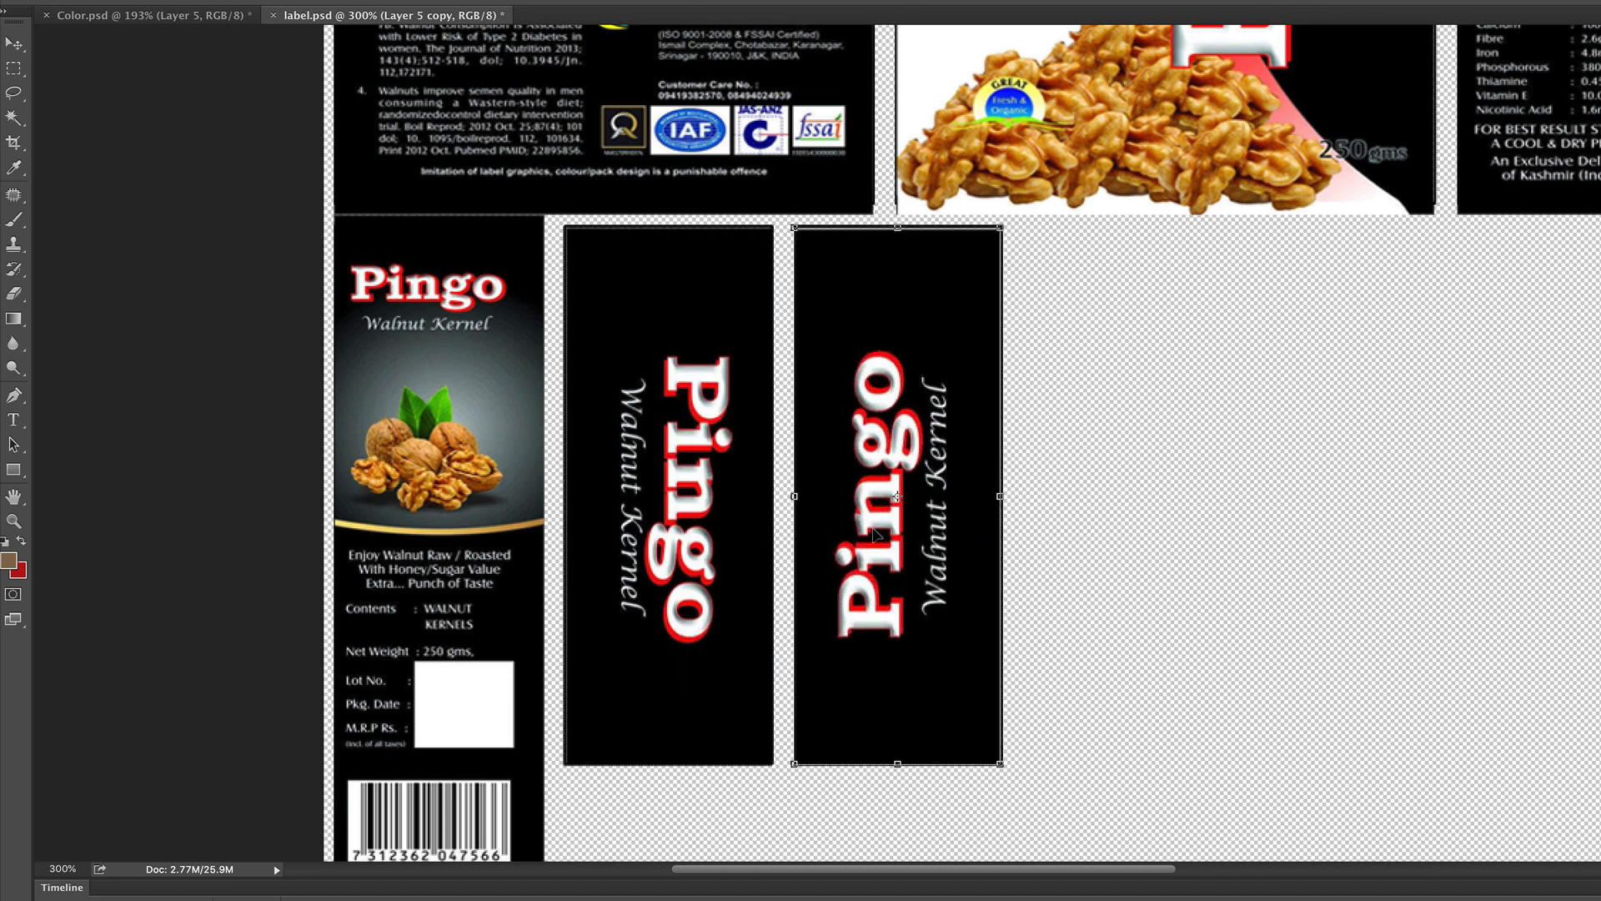
key("Return")
Step: Inspect the assembled label artwork up close and as a whole to check that all six panels fit their outlines
left_click(879, 413, "alt")
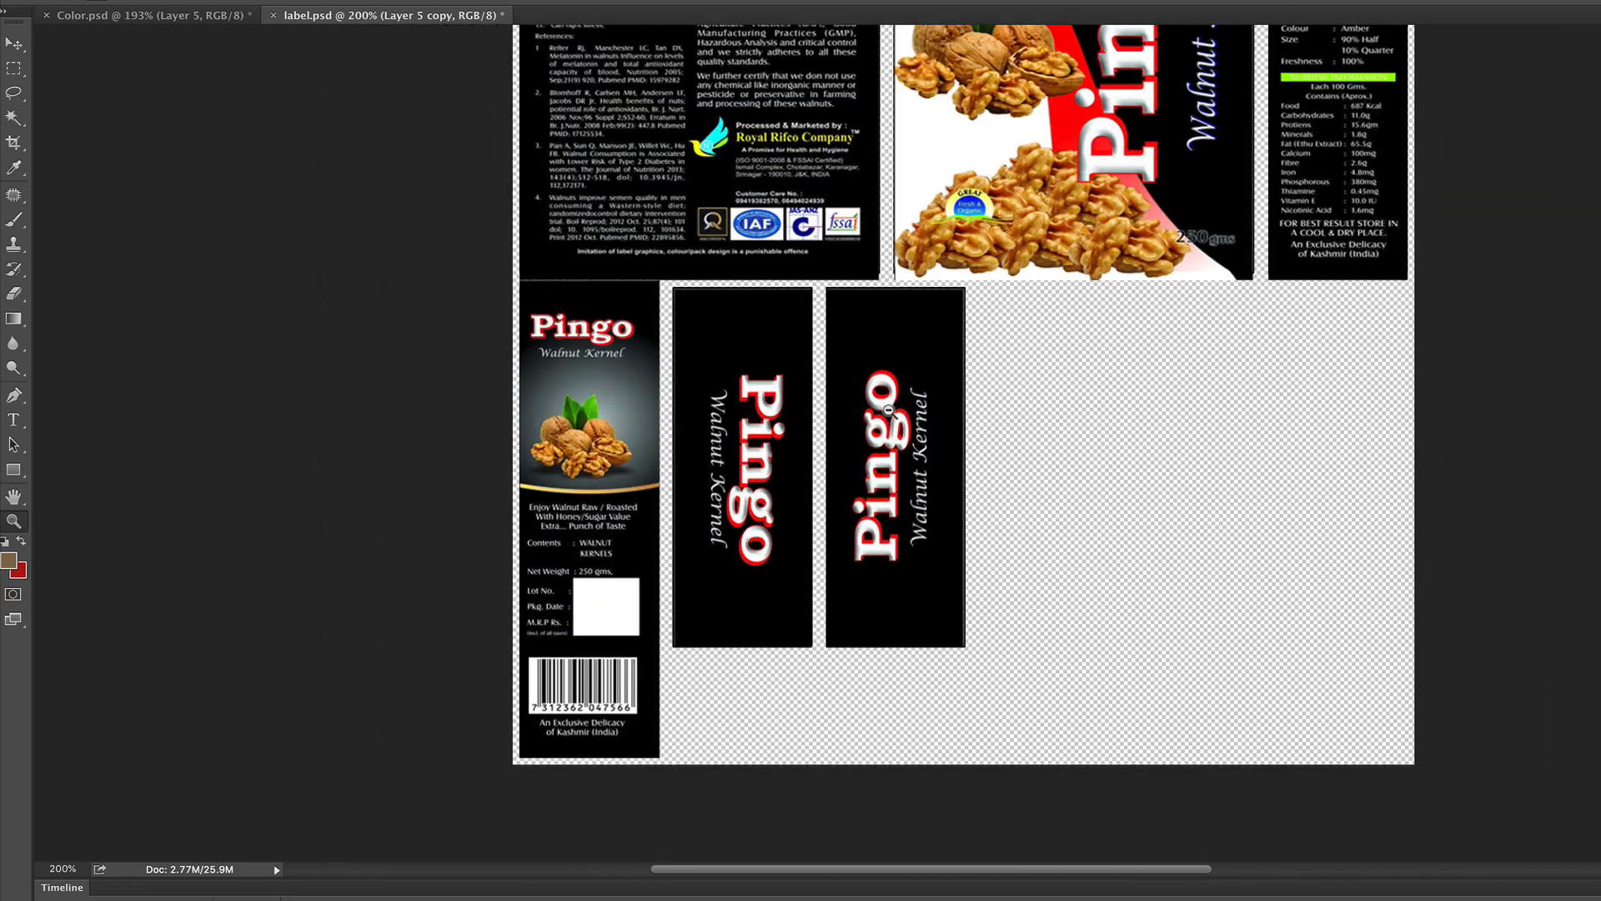
left_click(879, 413, "alt")
left_click(854, 428)
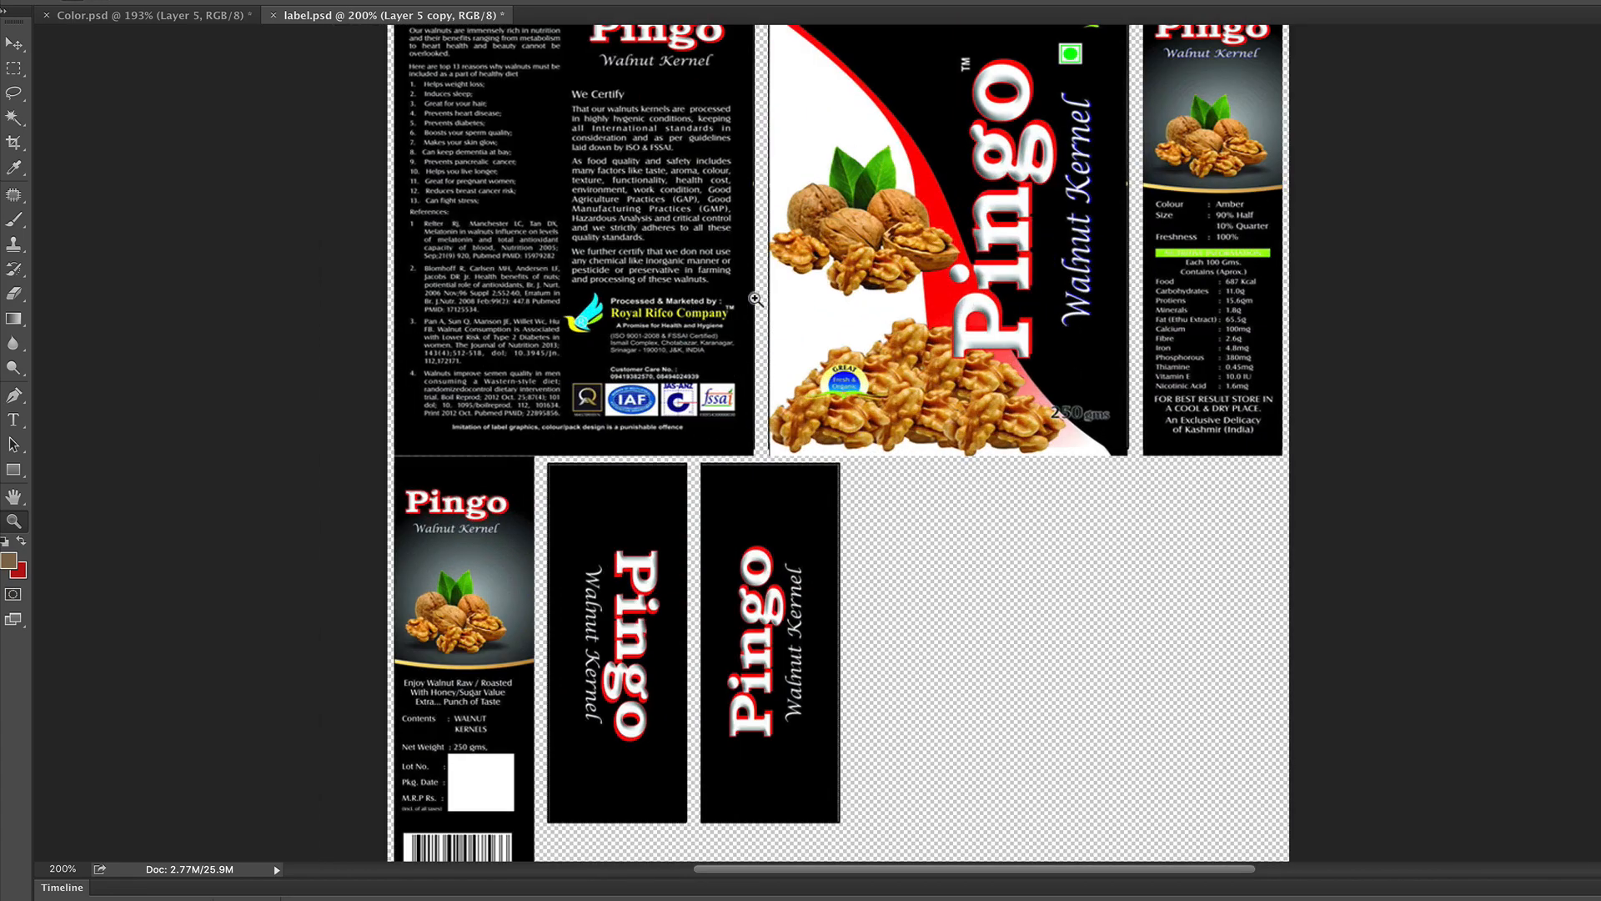
left_click(756, 298)
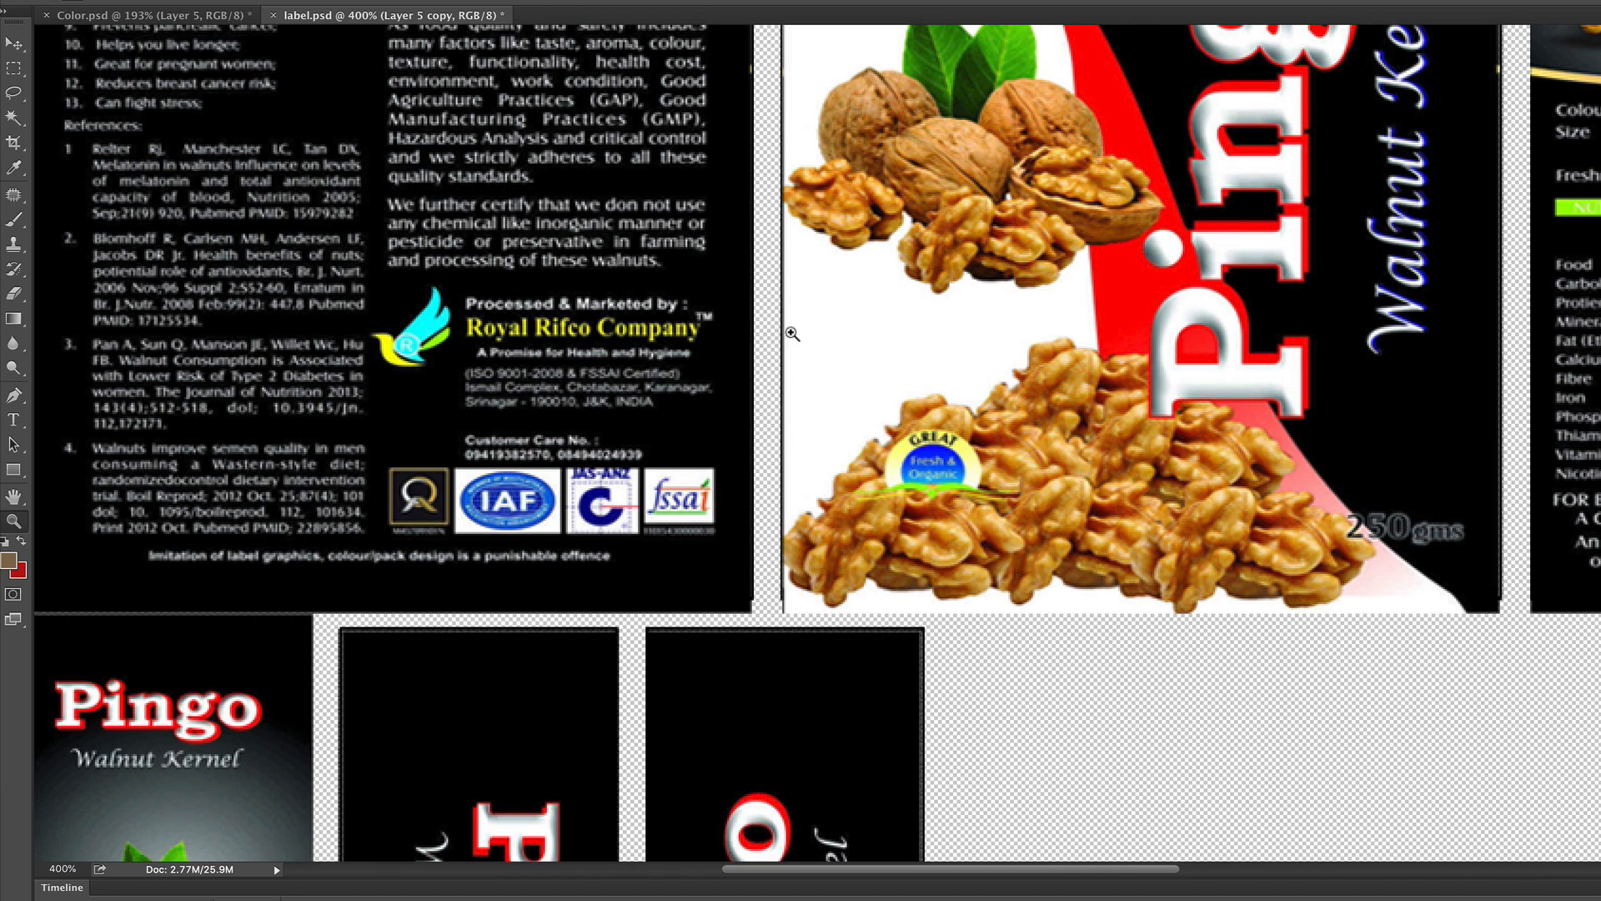
left_click(793, 333, "alt")
left_click(793, 334, "alt")
left_click(793, 333, "alt")
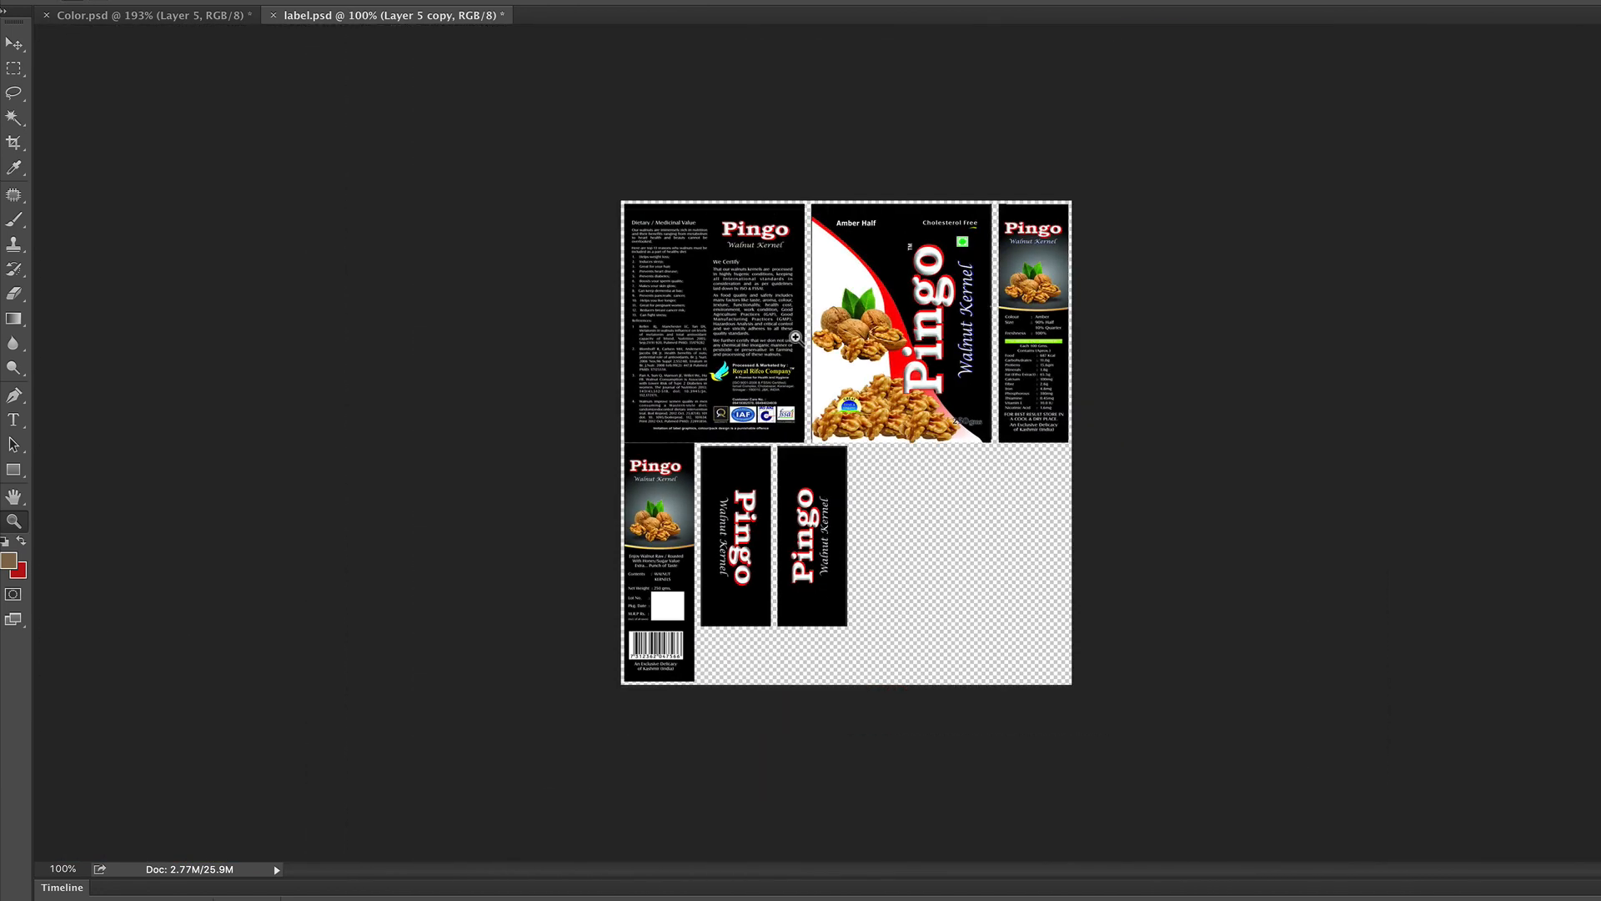
left_click(13, 40)
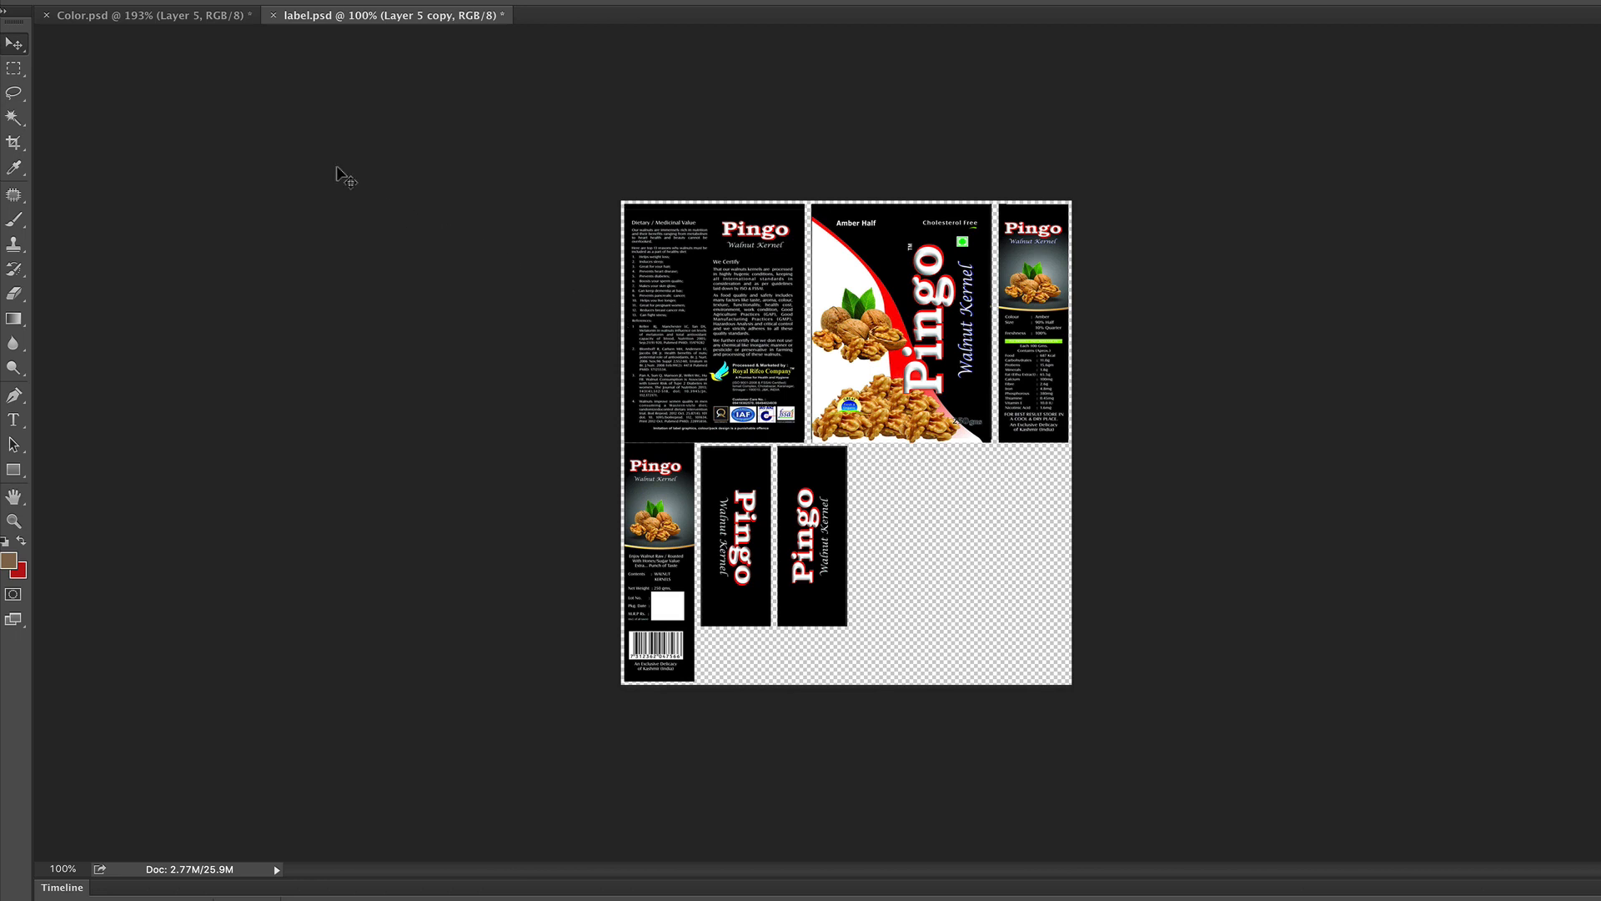
Step: Save a JPEG copy of the artwork as label.jpg on the Desktop with quality 9 (High) and Baseline ("Standard") format
left_click(171, 0)
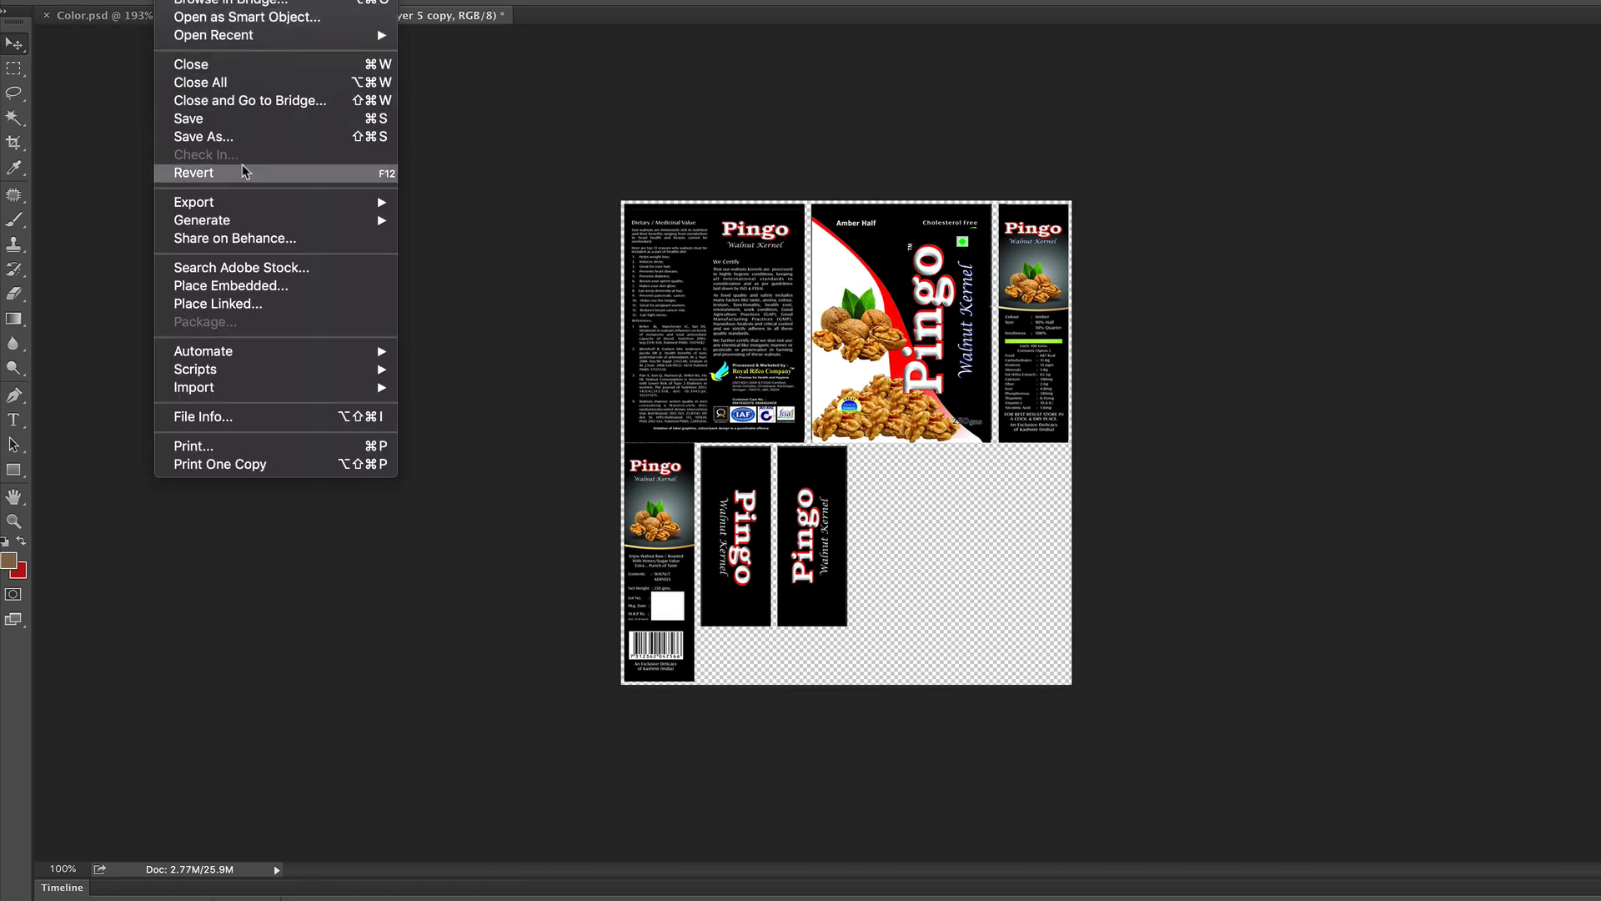
left_click(203, 136)
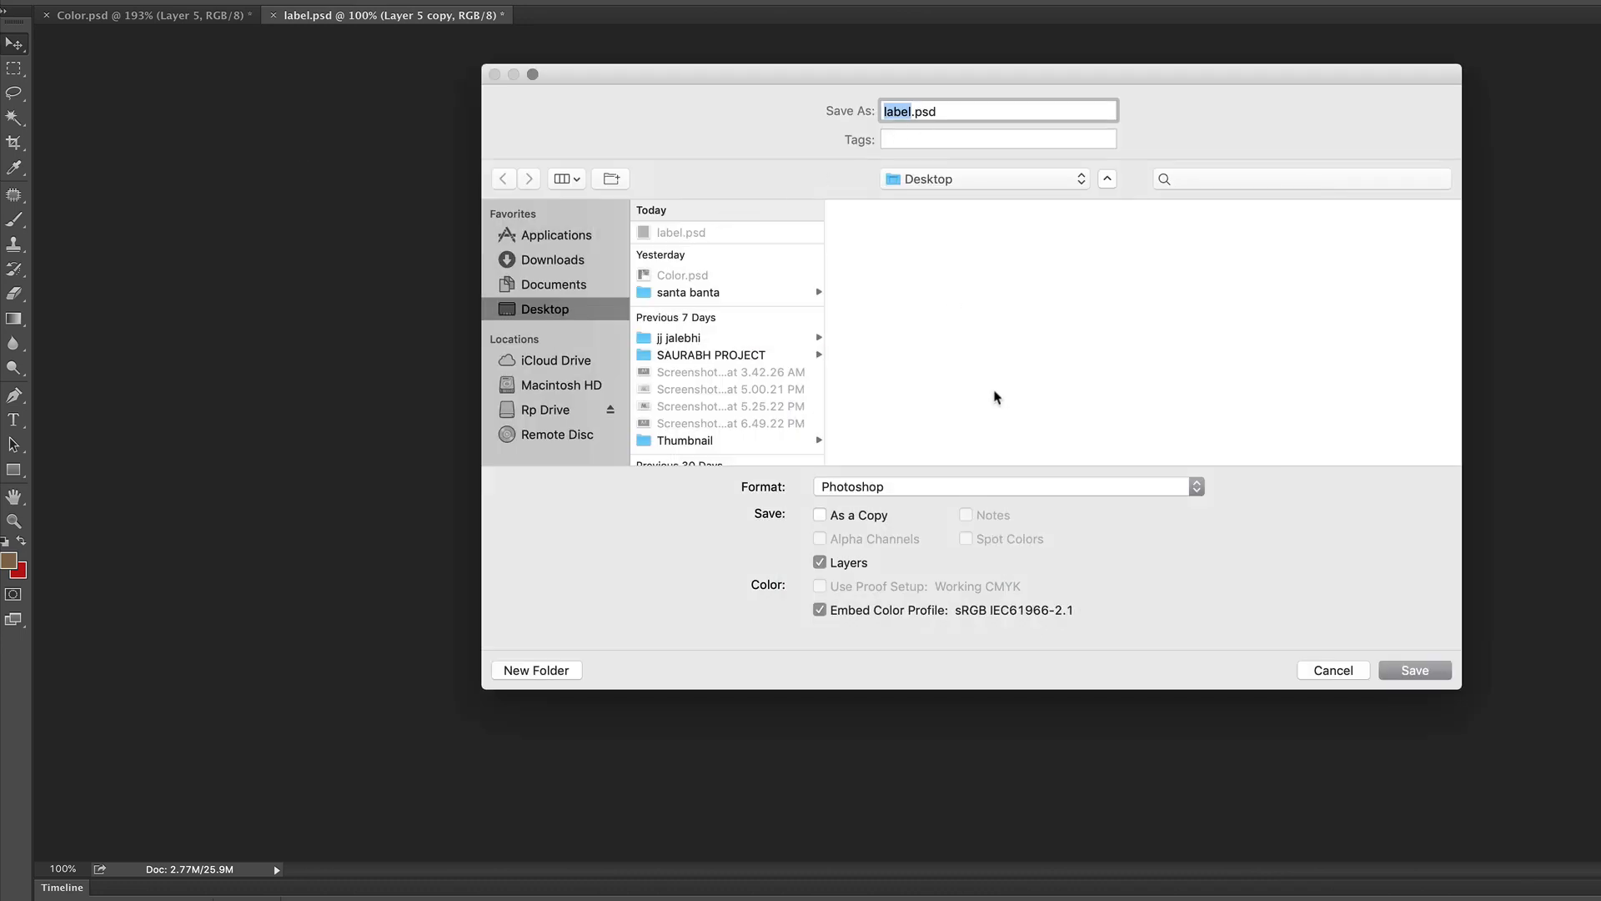
left_click(998, 491)
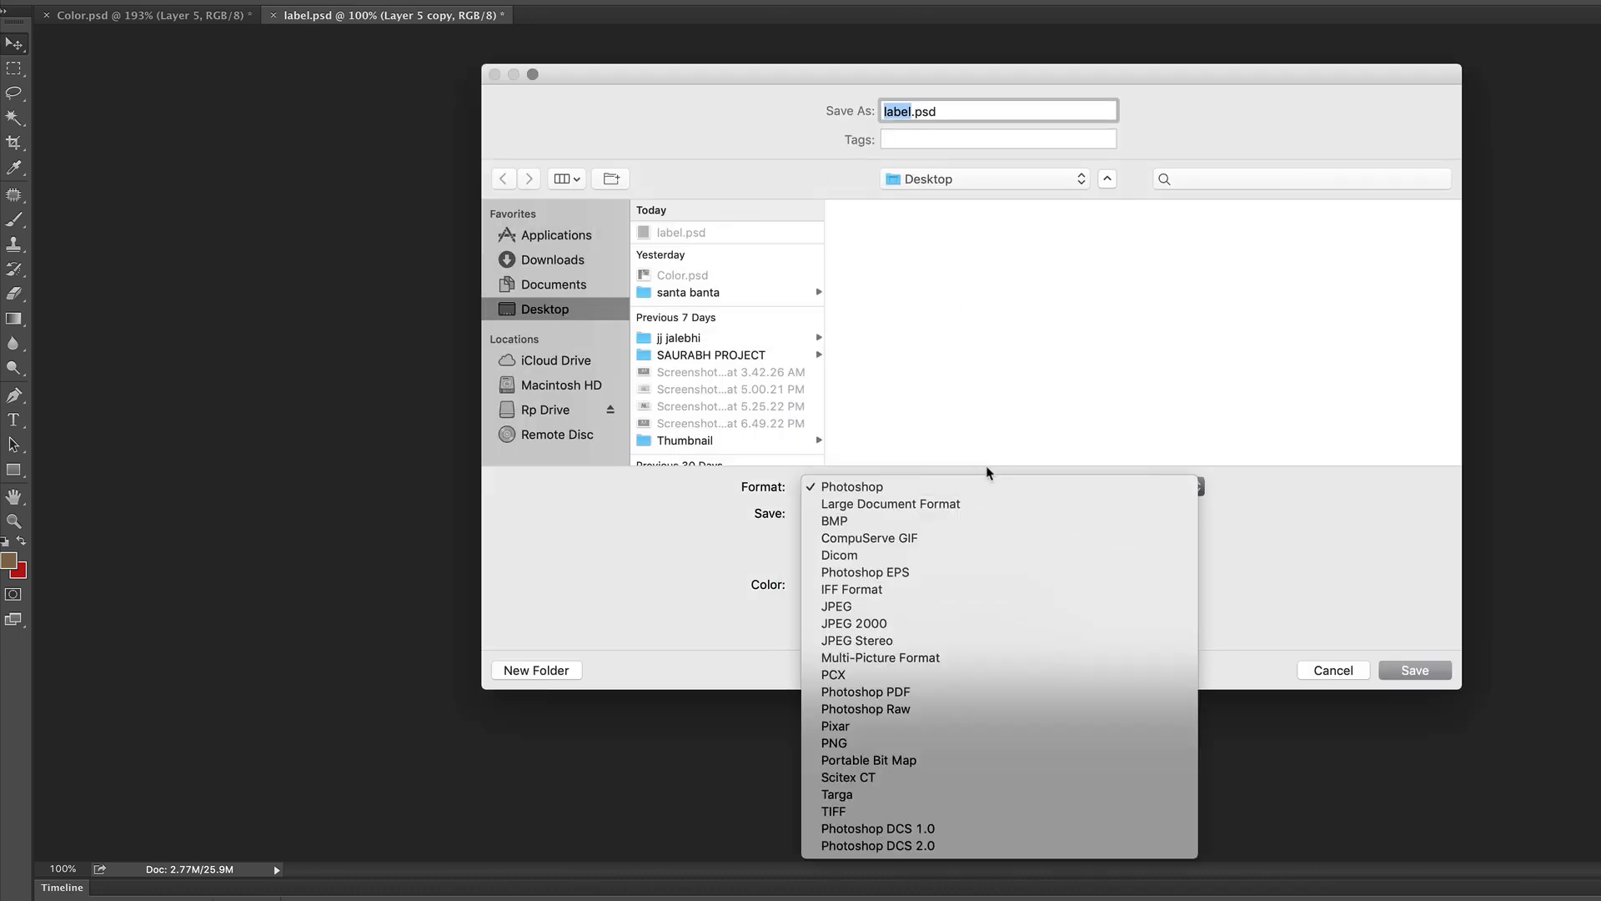
left_click(934, 606)
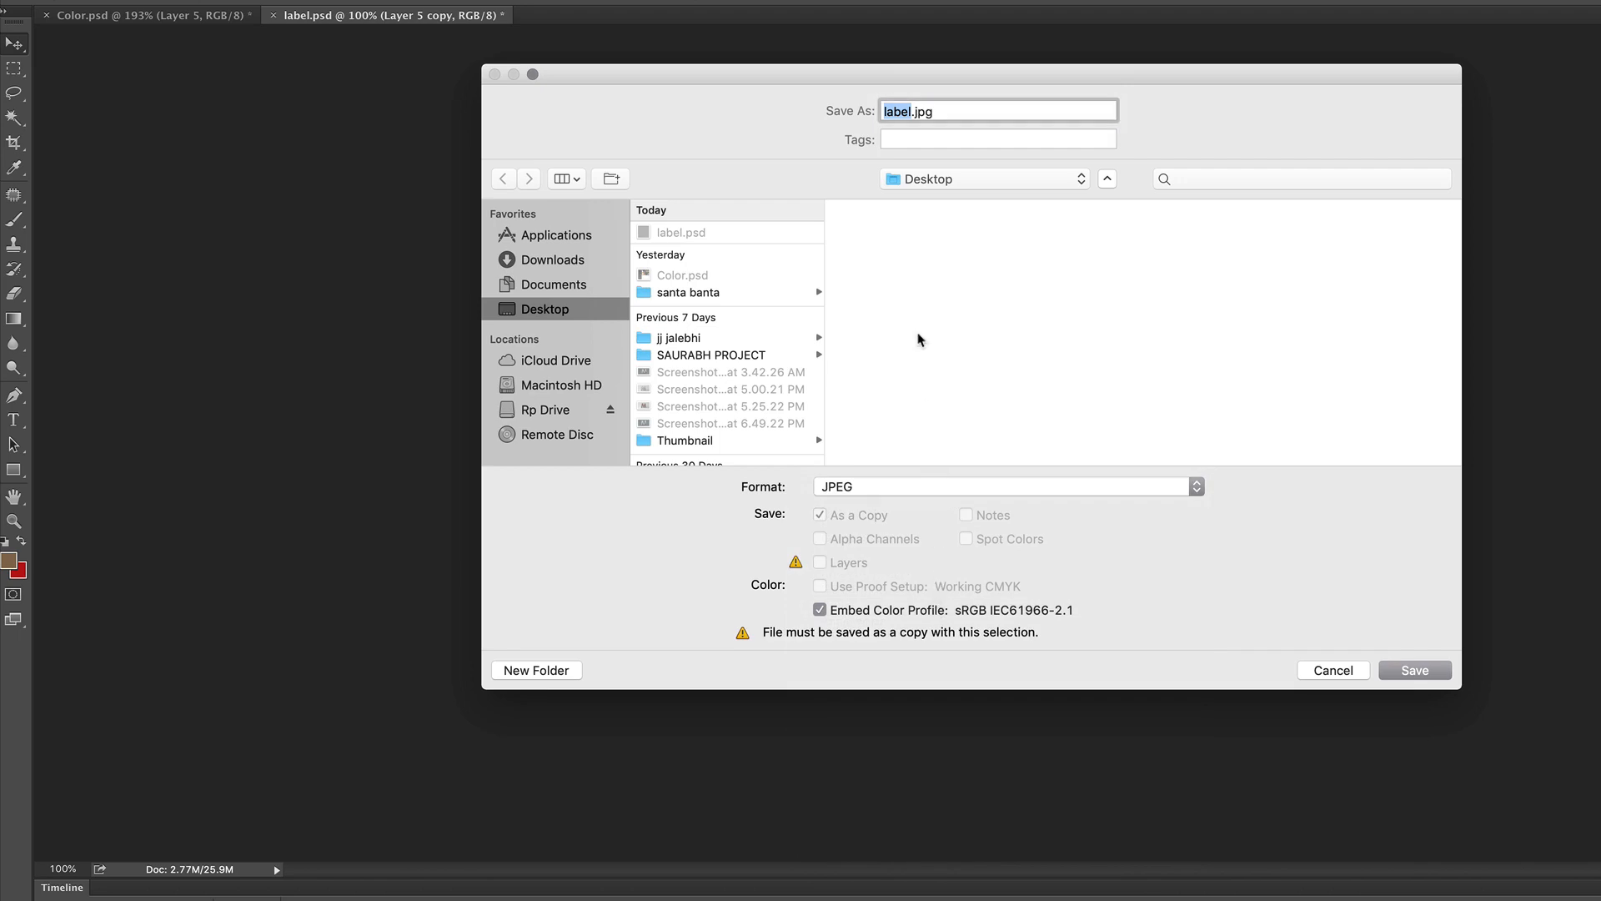
left_click(1414, 677)
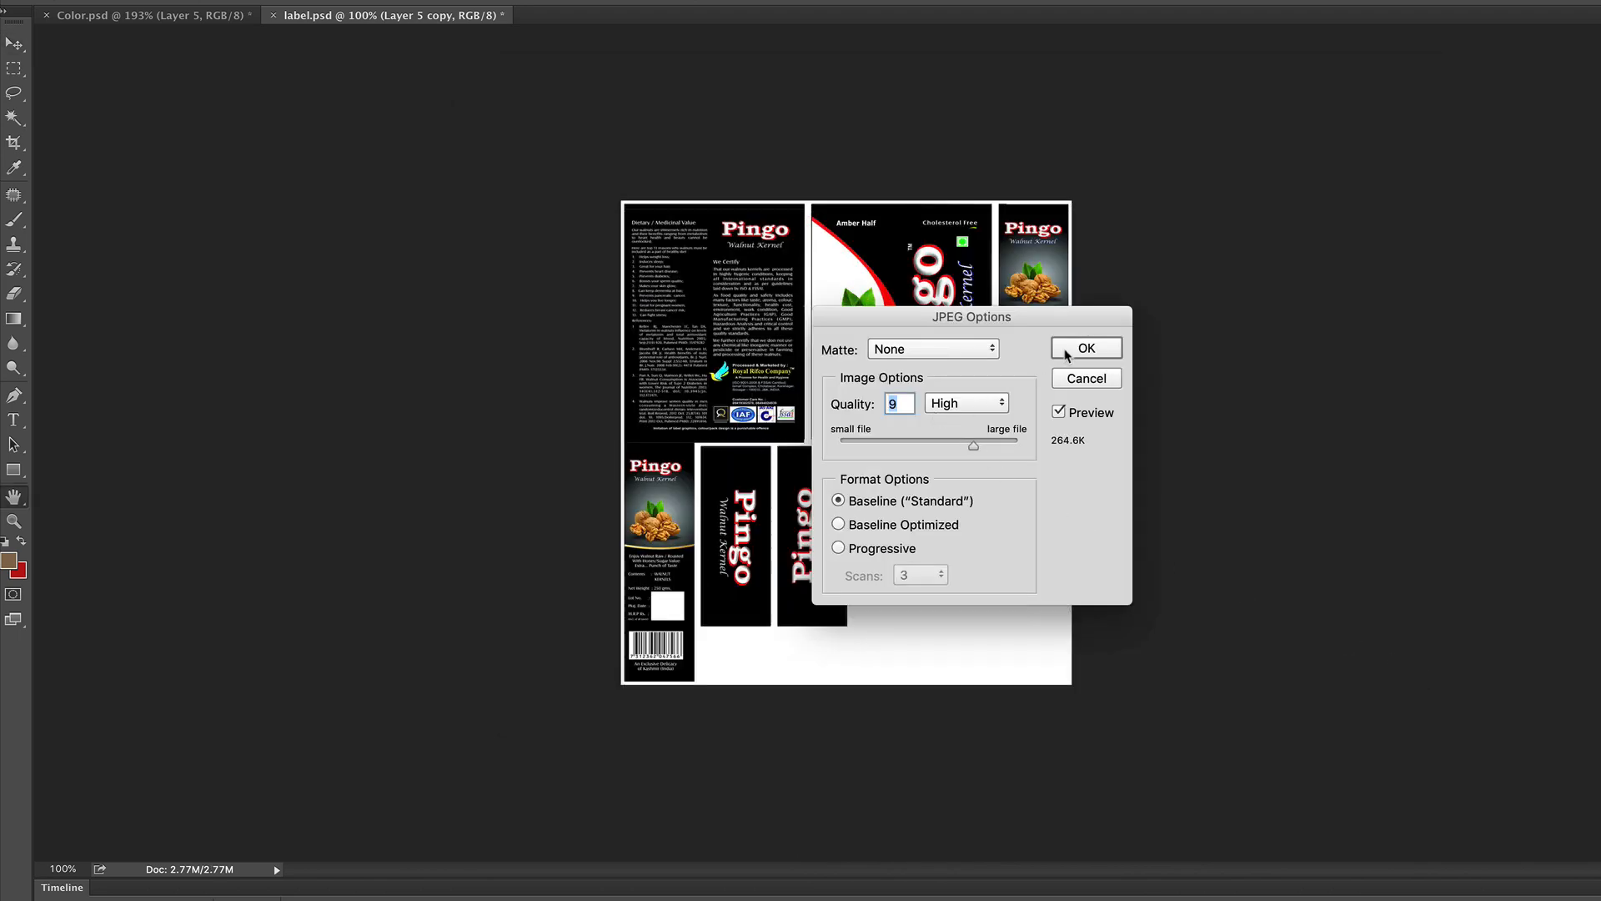
left_click(1070, 351)
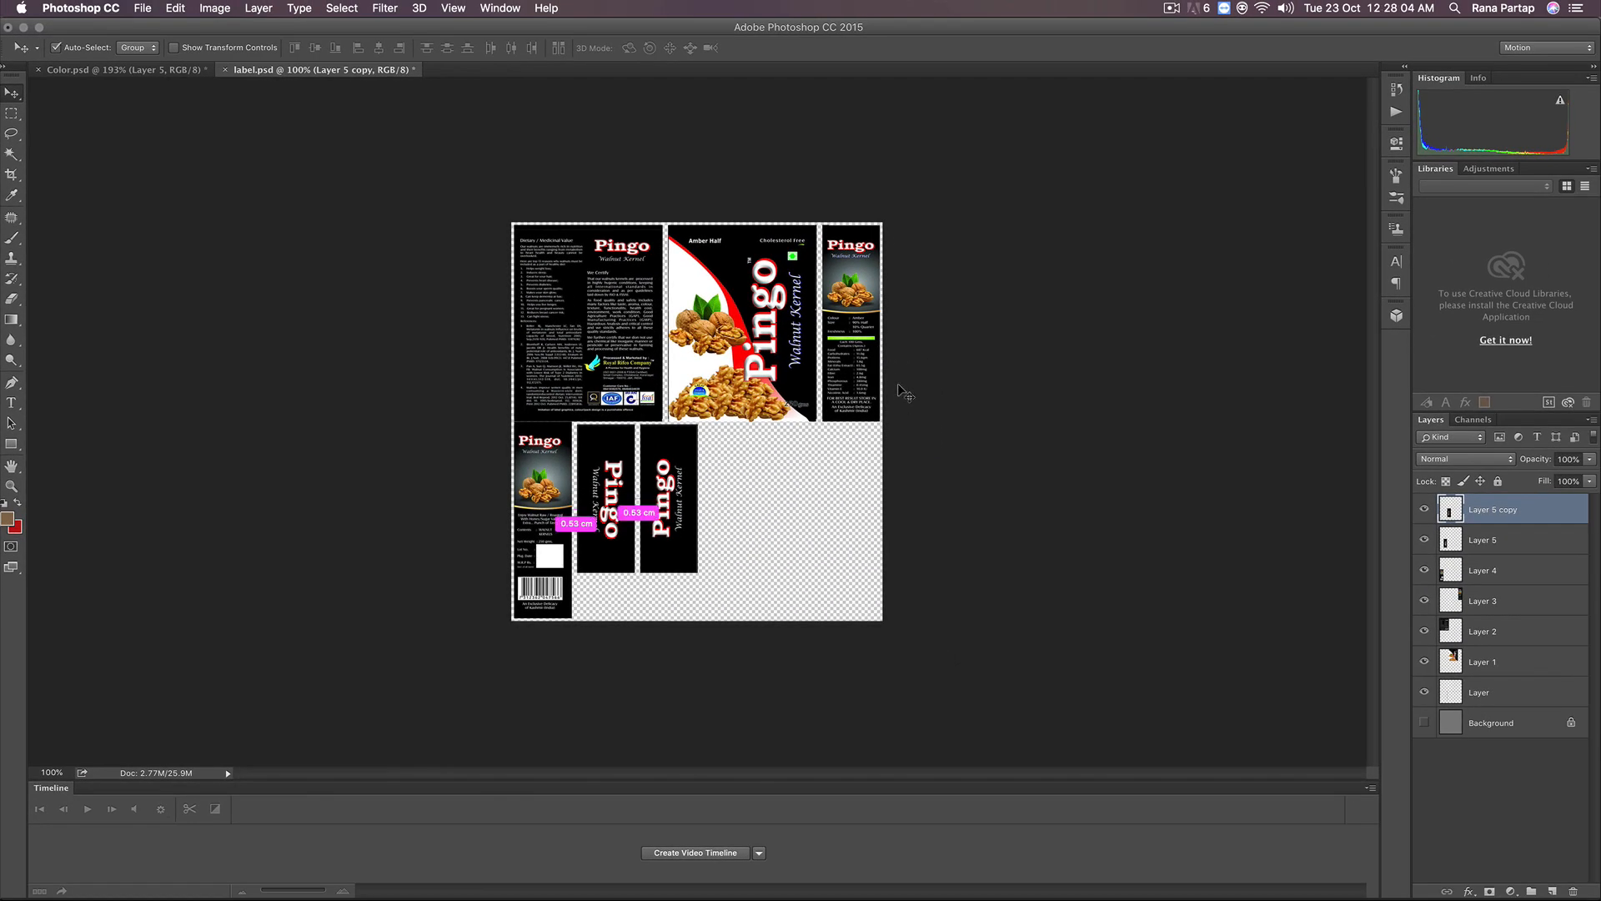
Step: Switch to Cinema 4D and change the interface layout from BP - UV Edit to Standard
key("super+Tab")
left_click(649, 457)
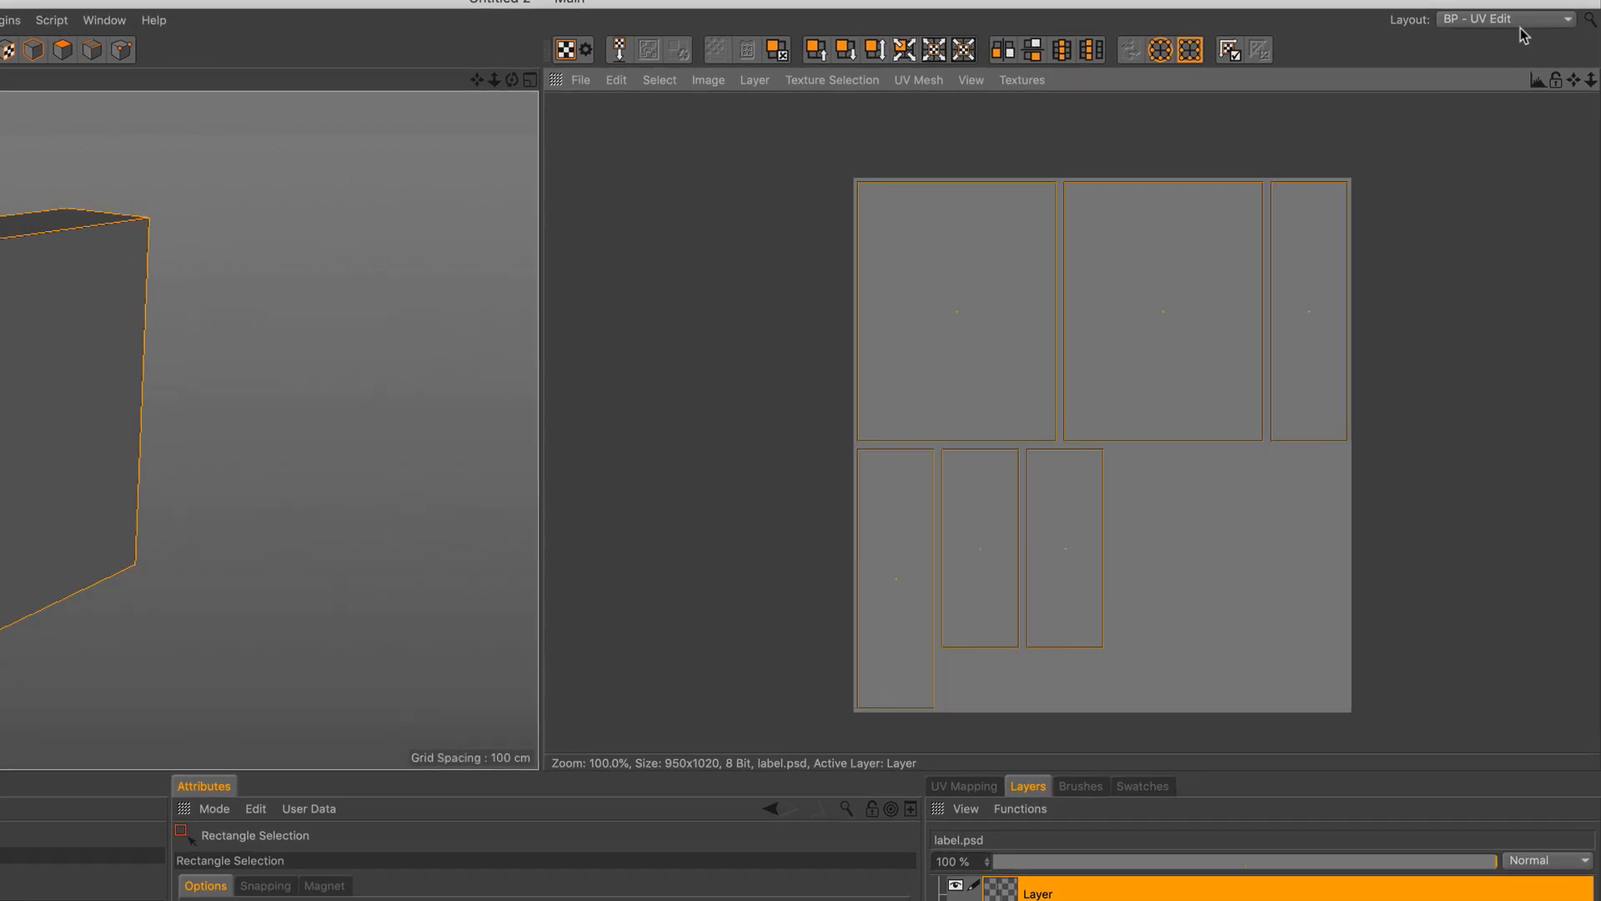
left_click(1546, 42)
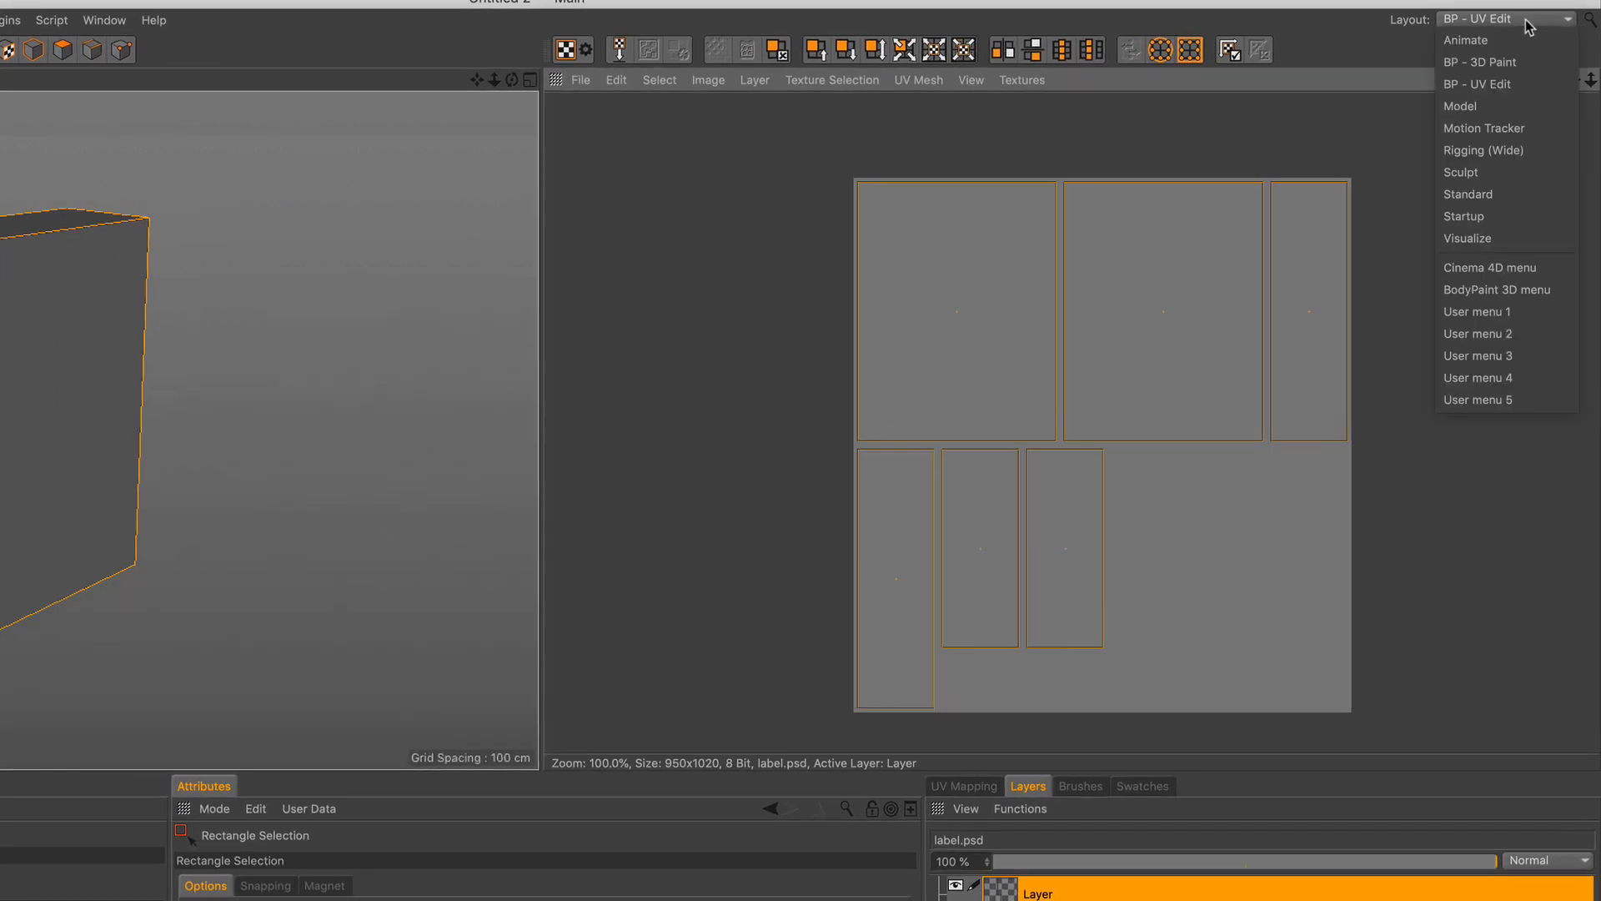
left_click(1529, 193)
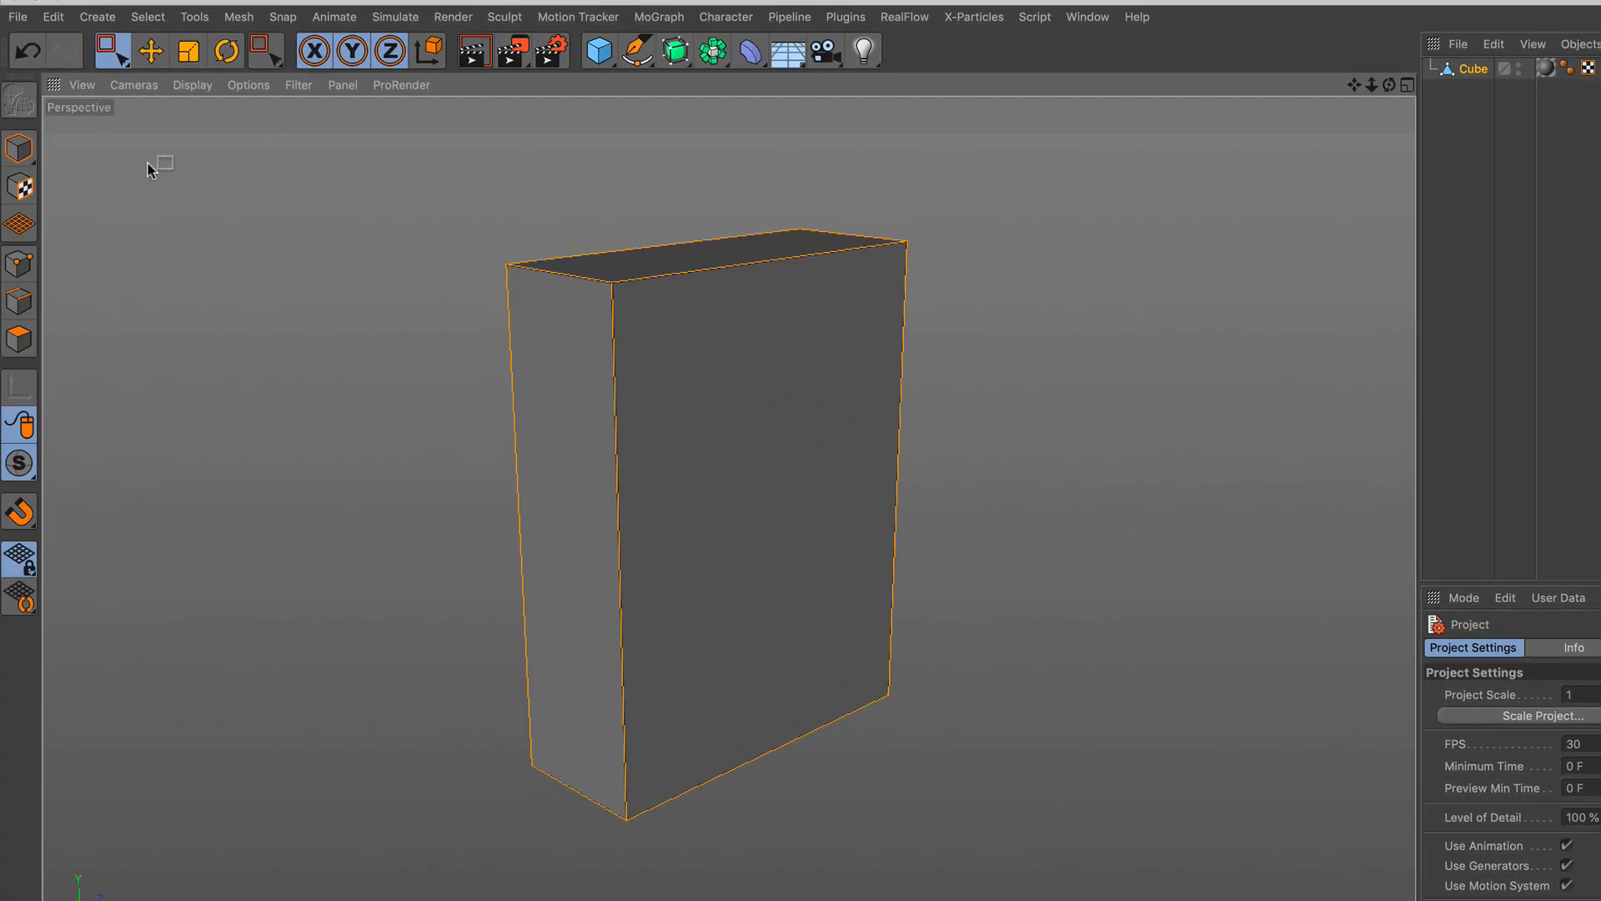
Step: Return the box to Model mode and activate the Live Selection tool
left_click(18, 149)
left_click(112, 50)
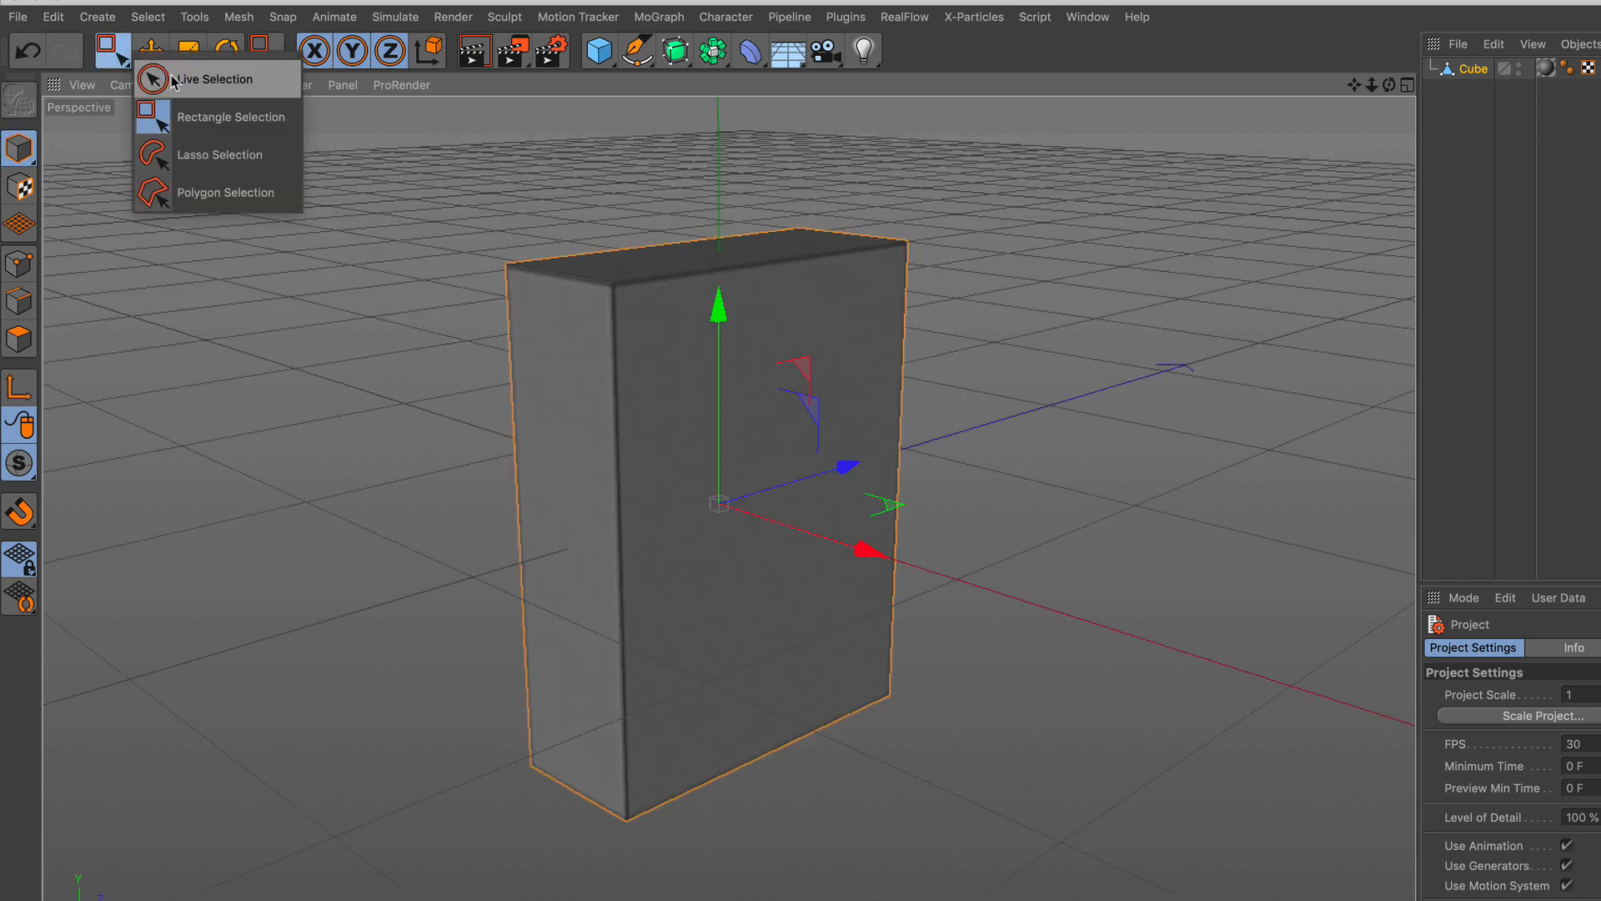
left_click(173, 81)
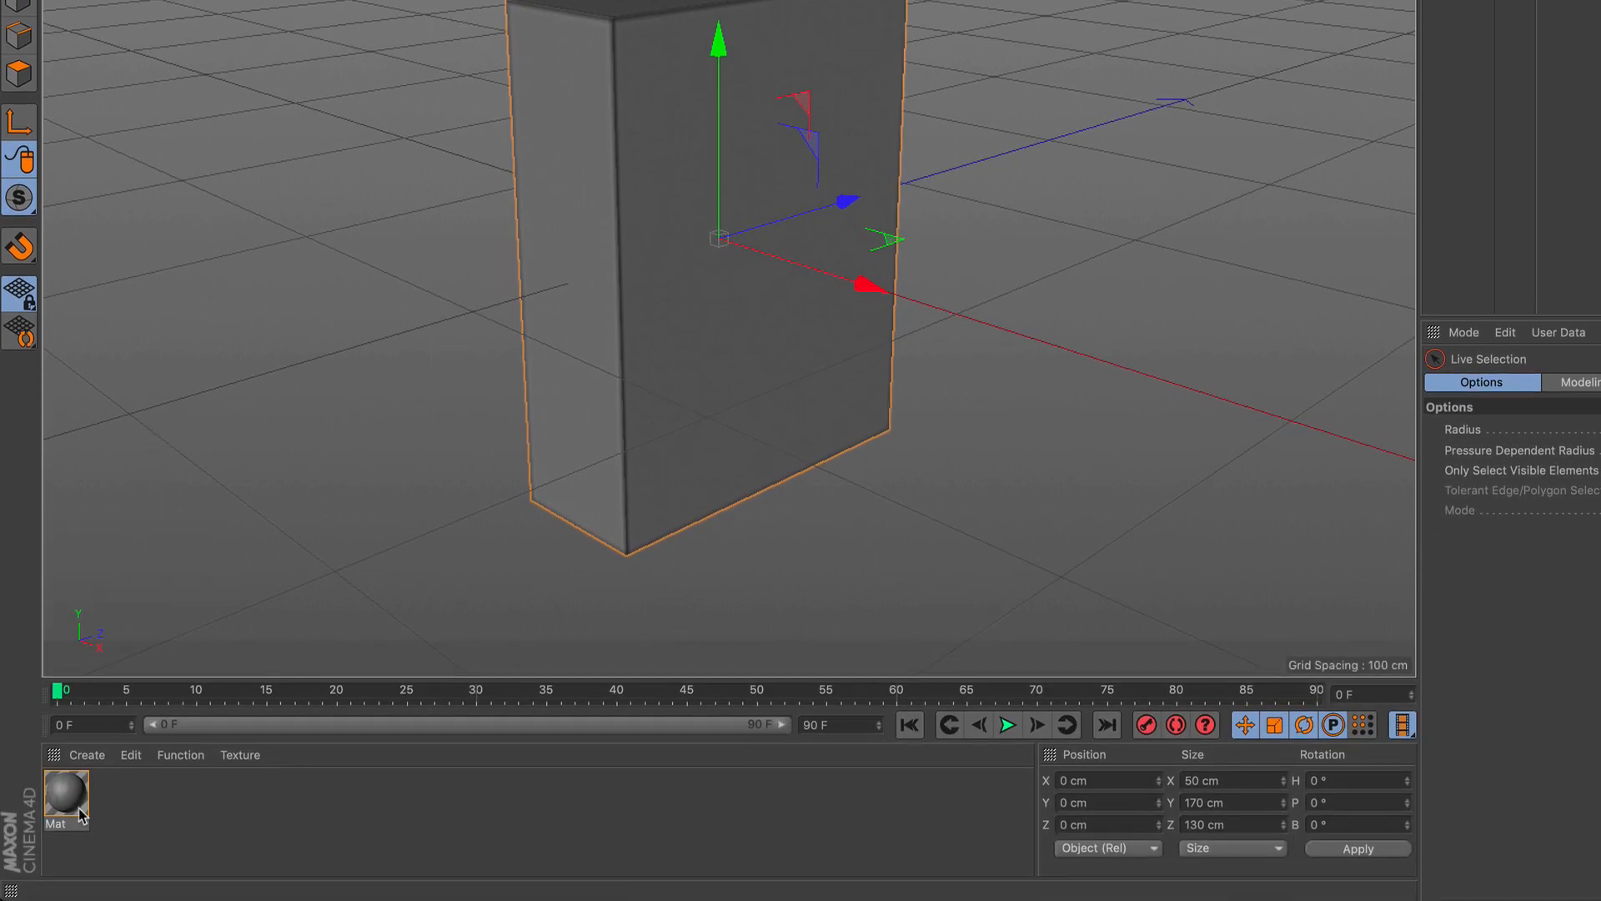
Step: Replace the Mat material's color texture with label.jpg from the Desktop, without copying the image to the project location
double_click(67, 795)
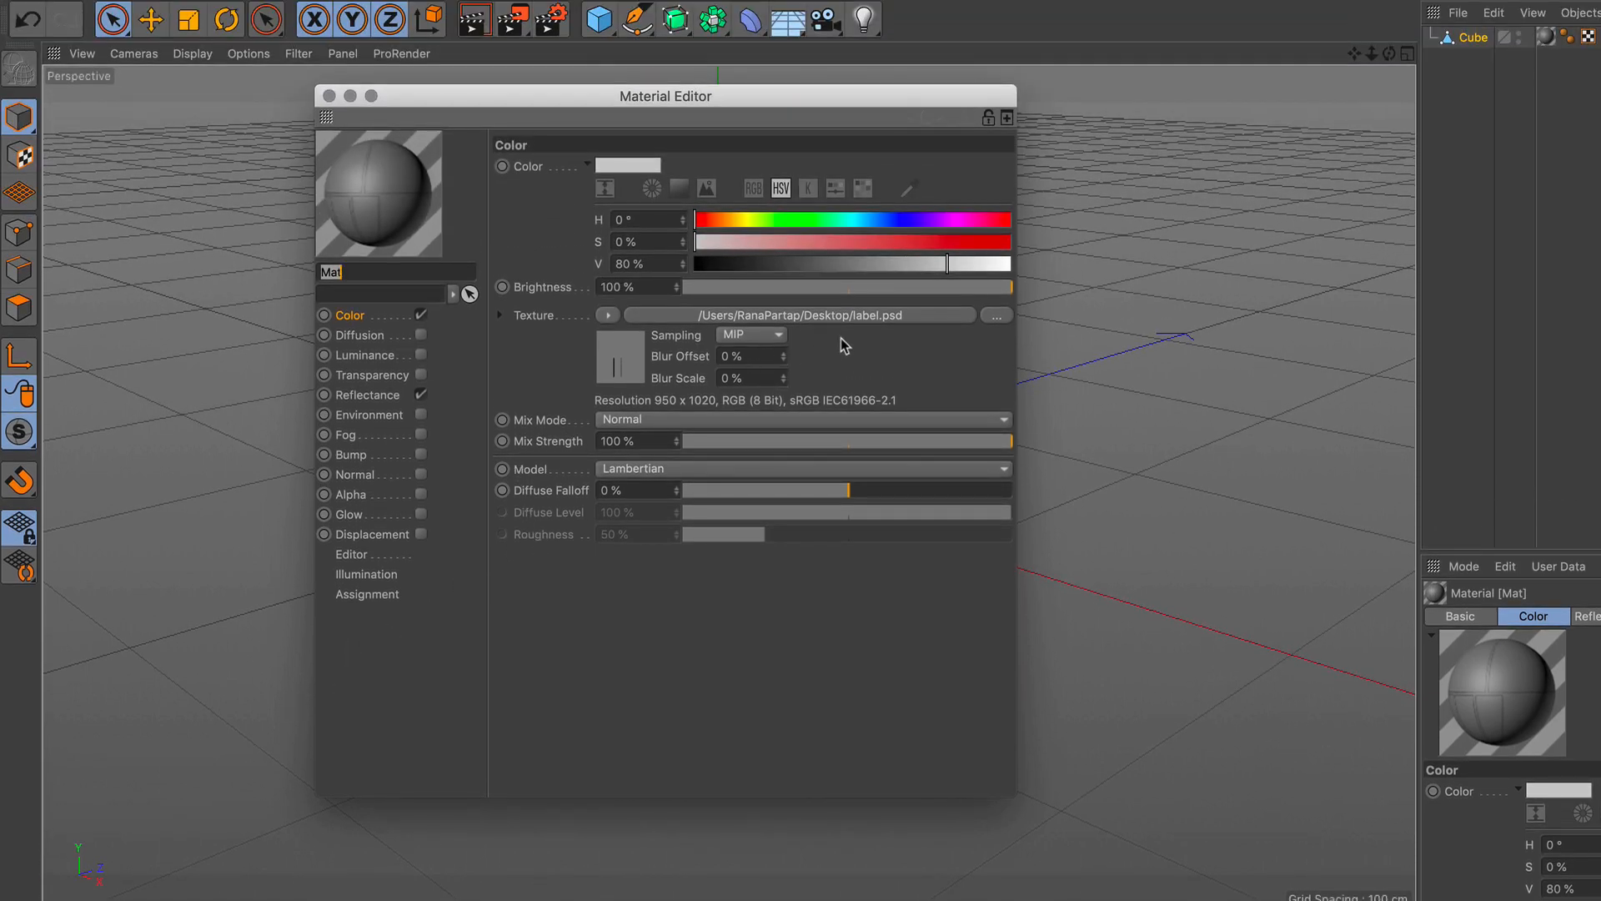
left_click(841, 315)
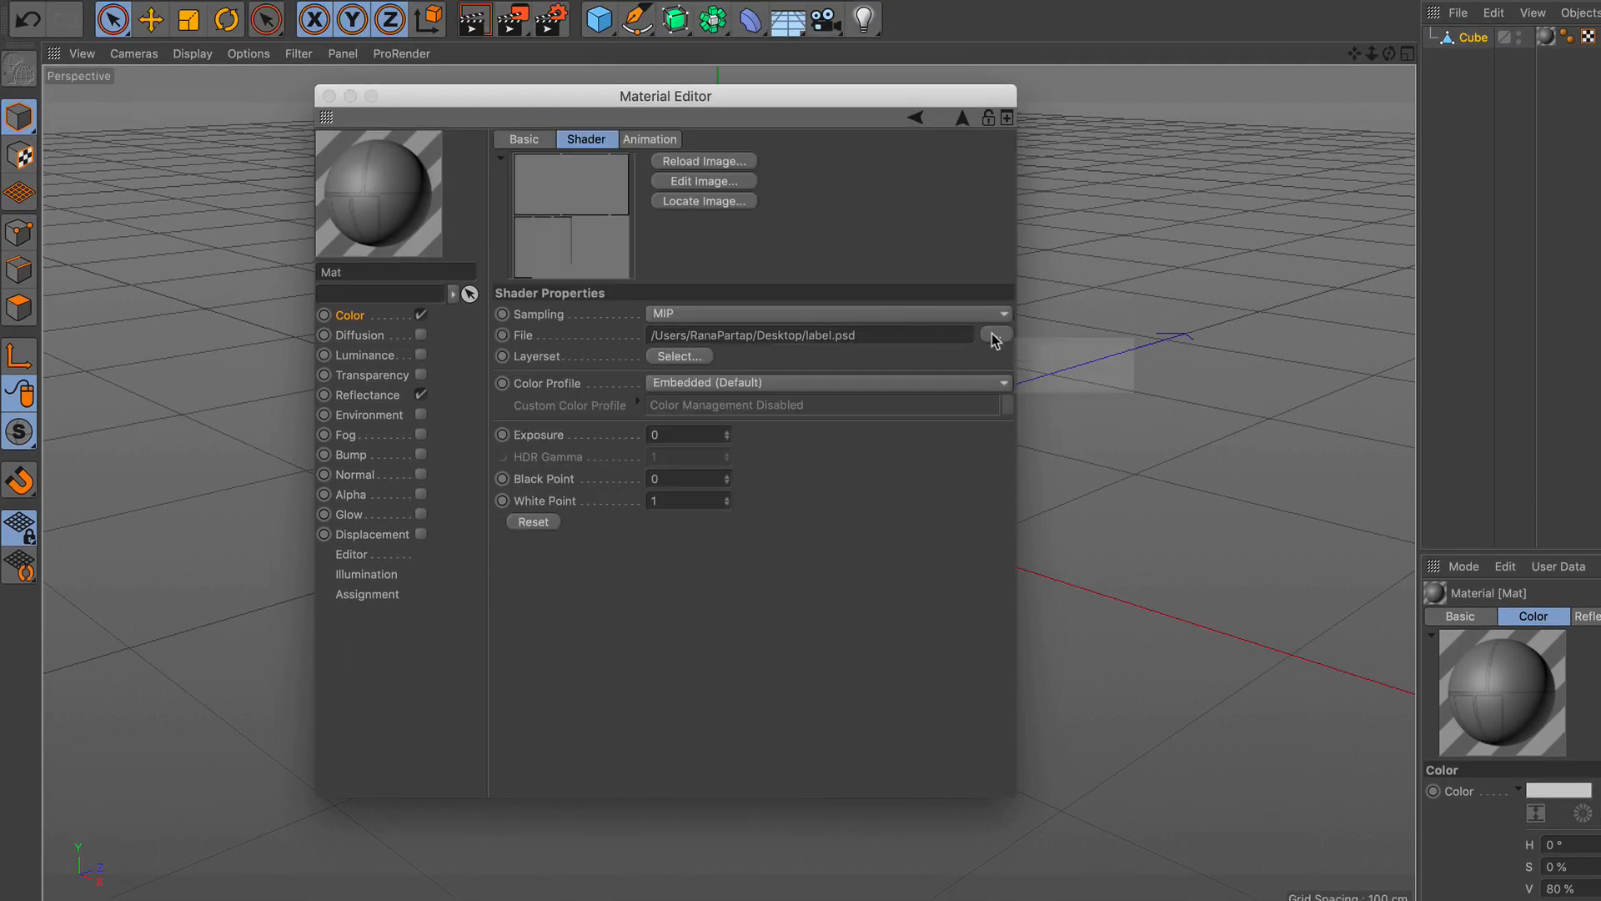
left_click(995, 336)
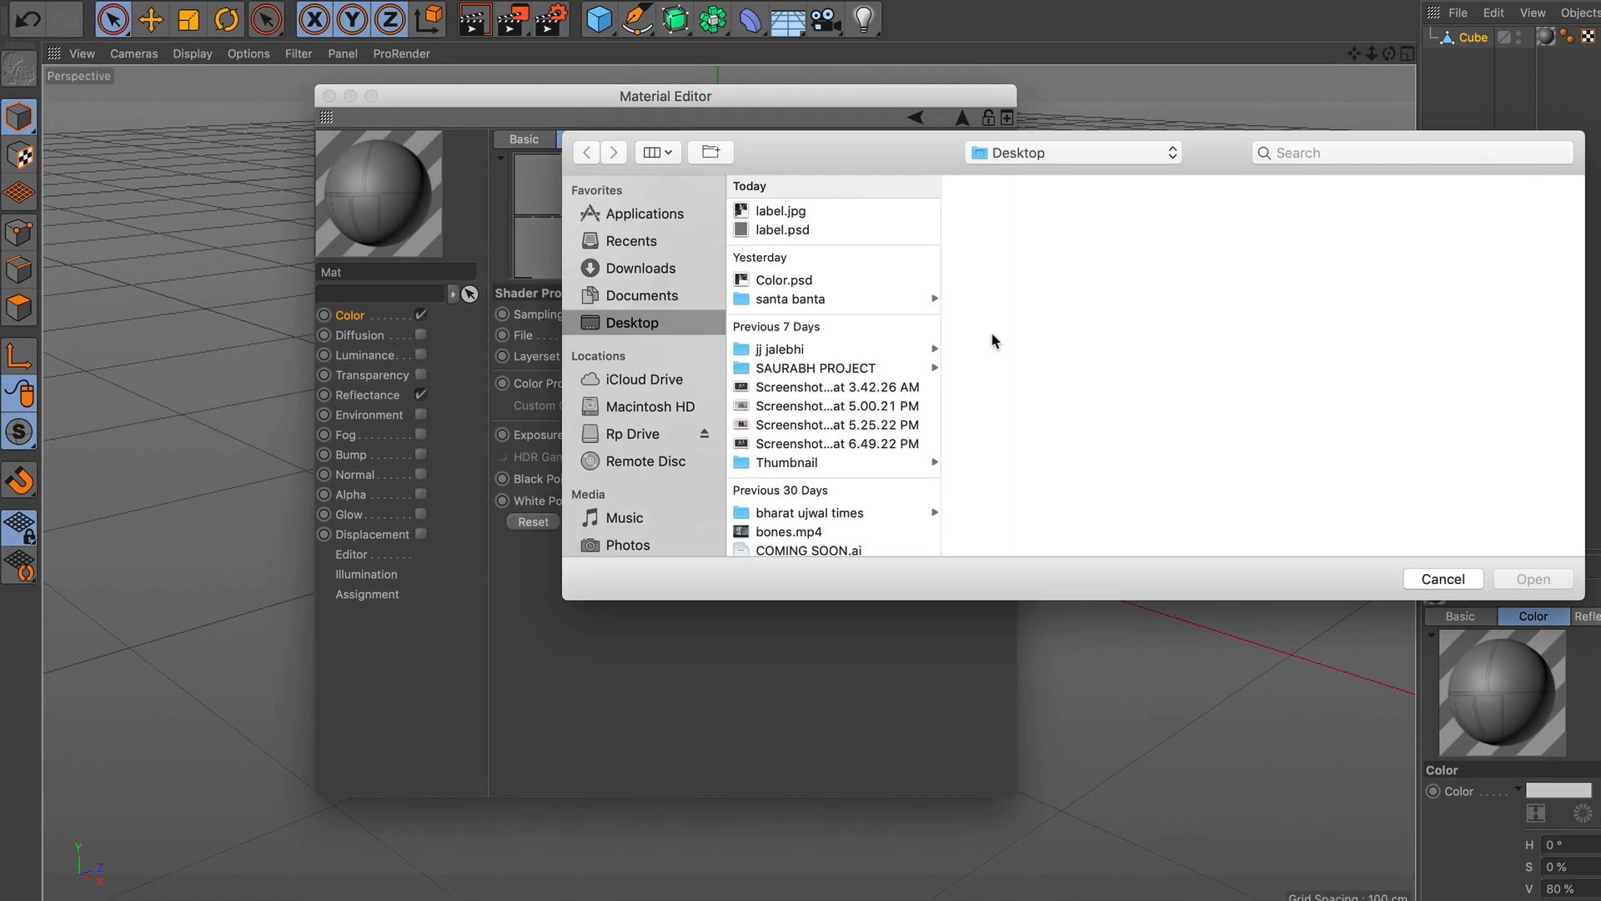
left_click(782, 215)
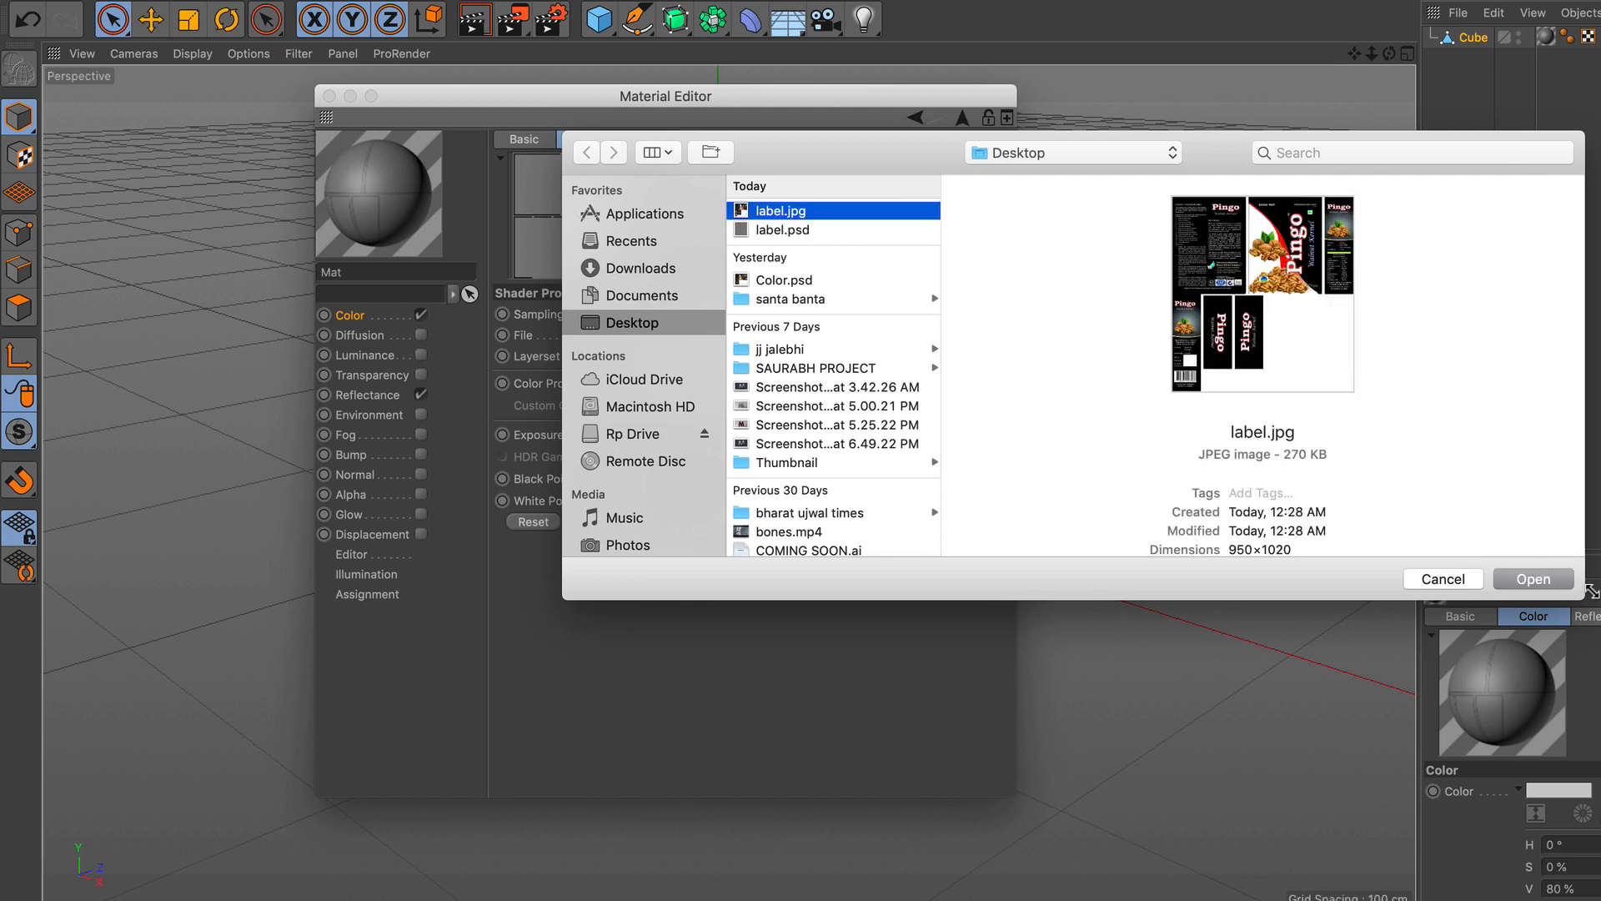
left_click(1559, 581)
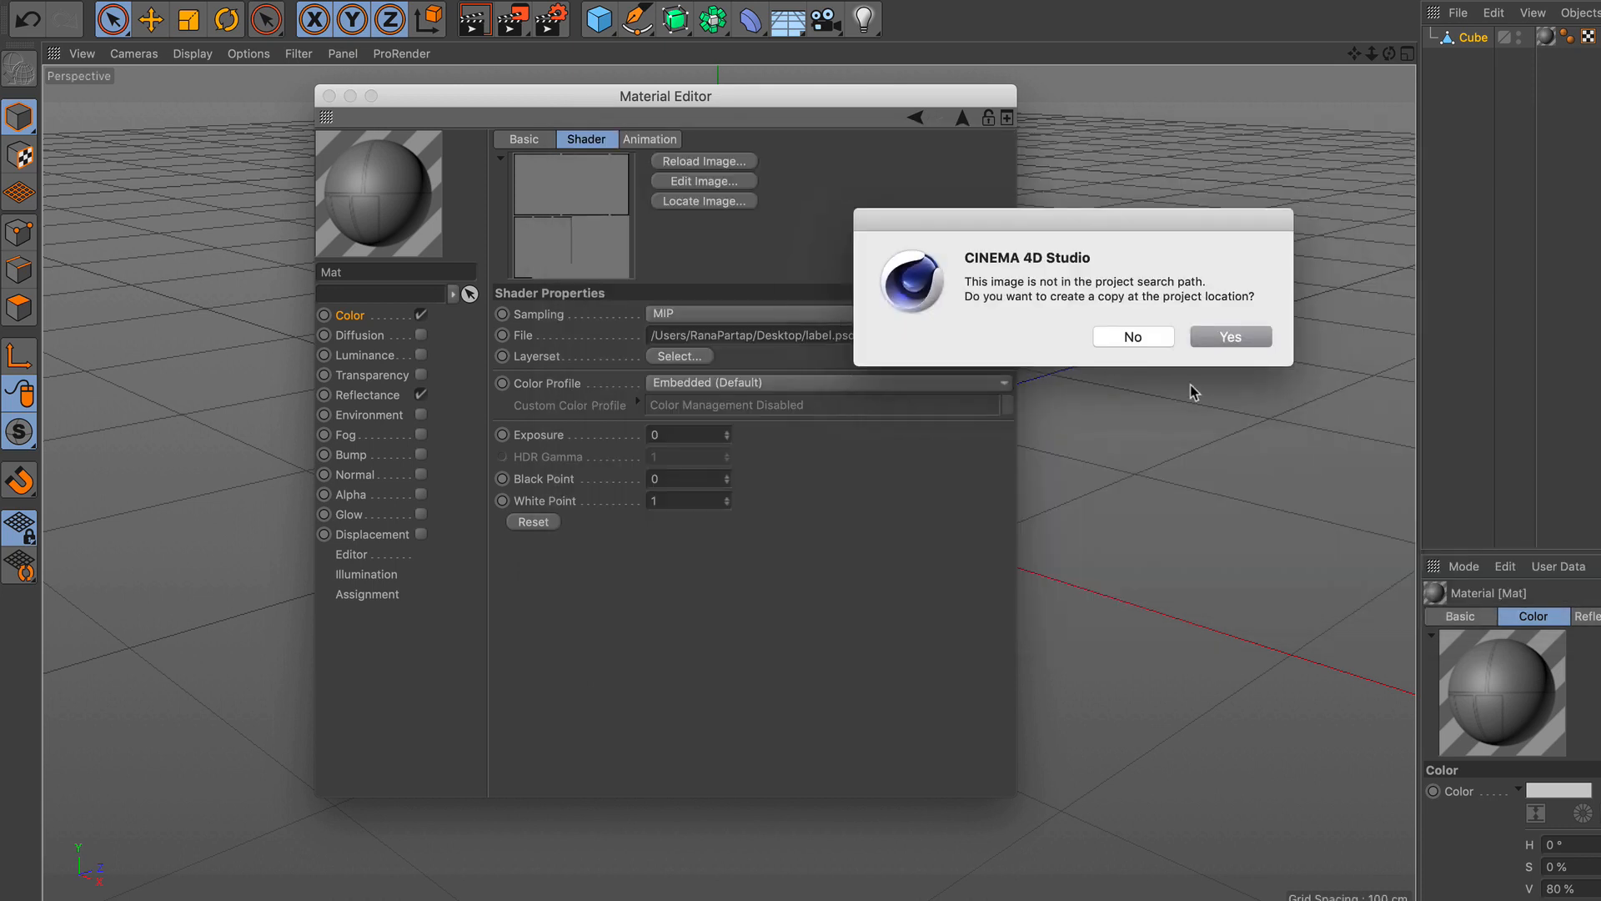
left_click(1132, 337)
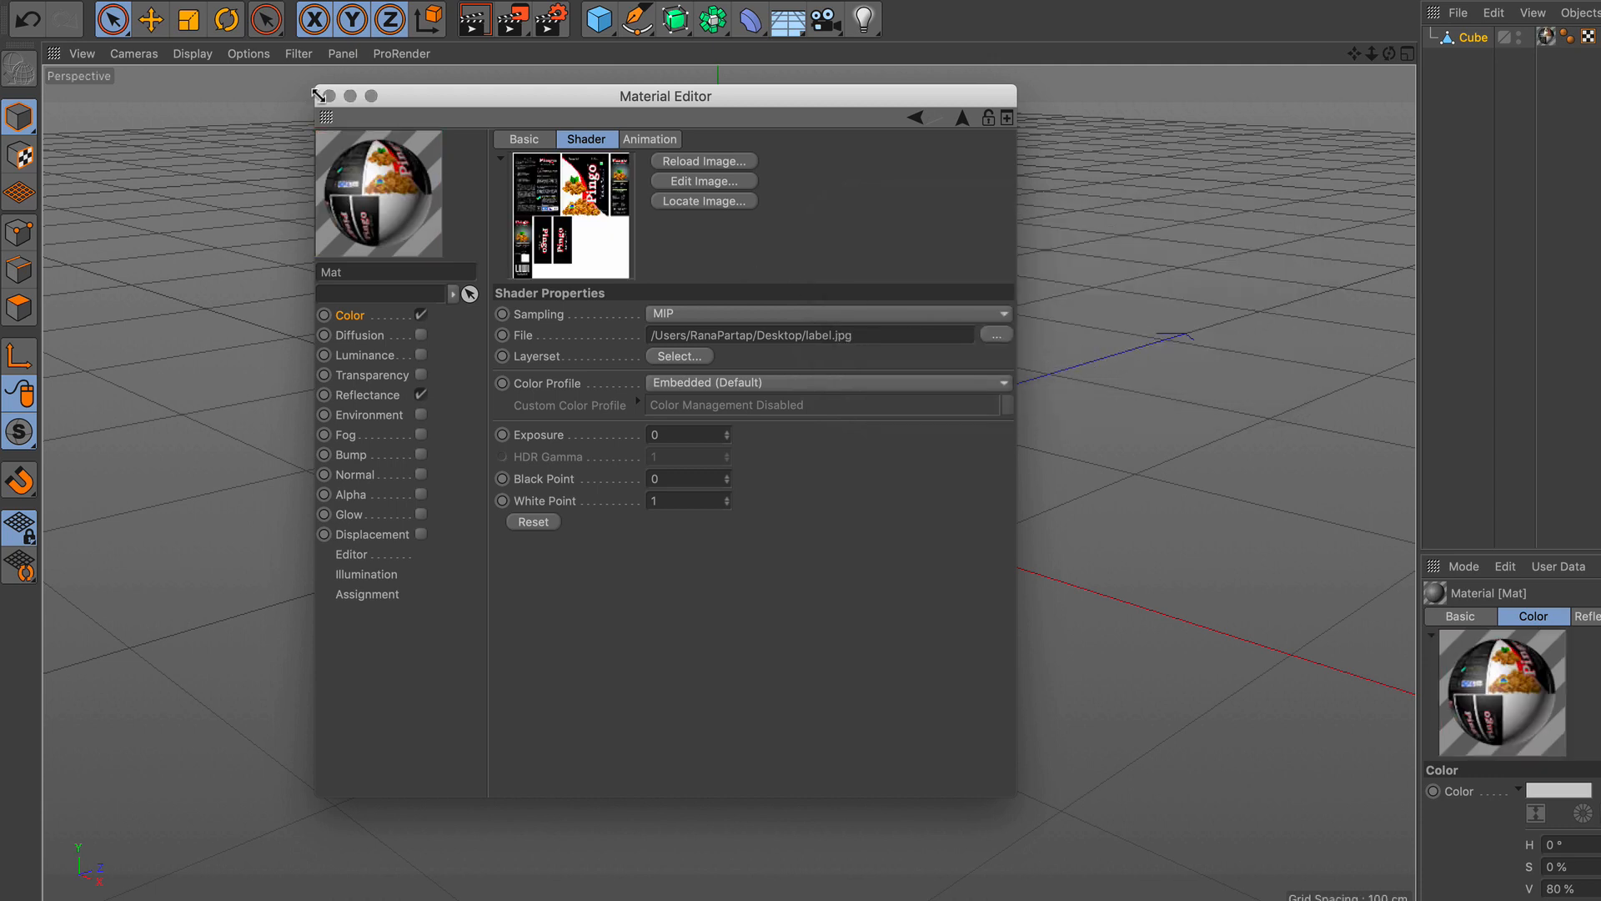
left_click(329, 96)
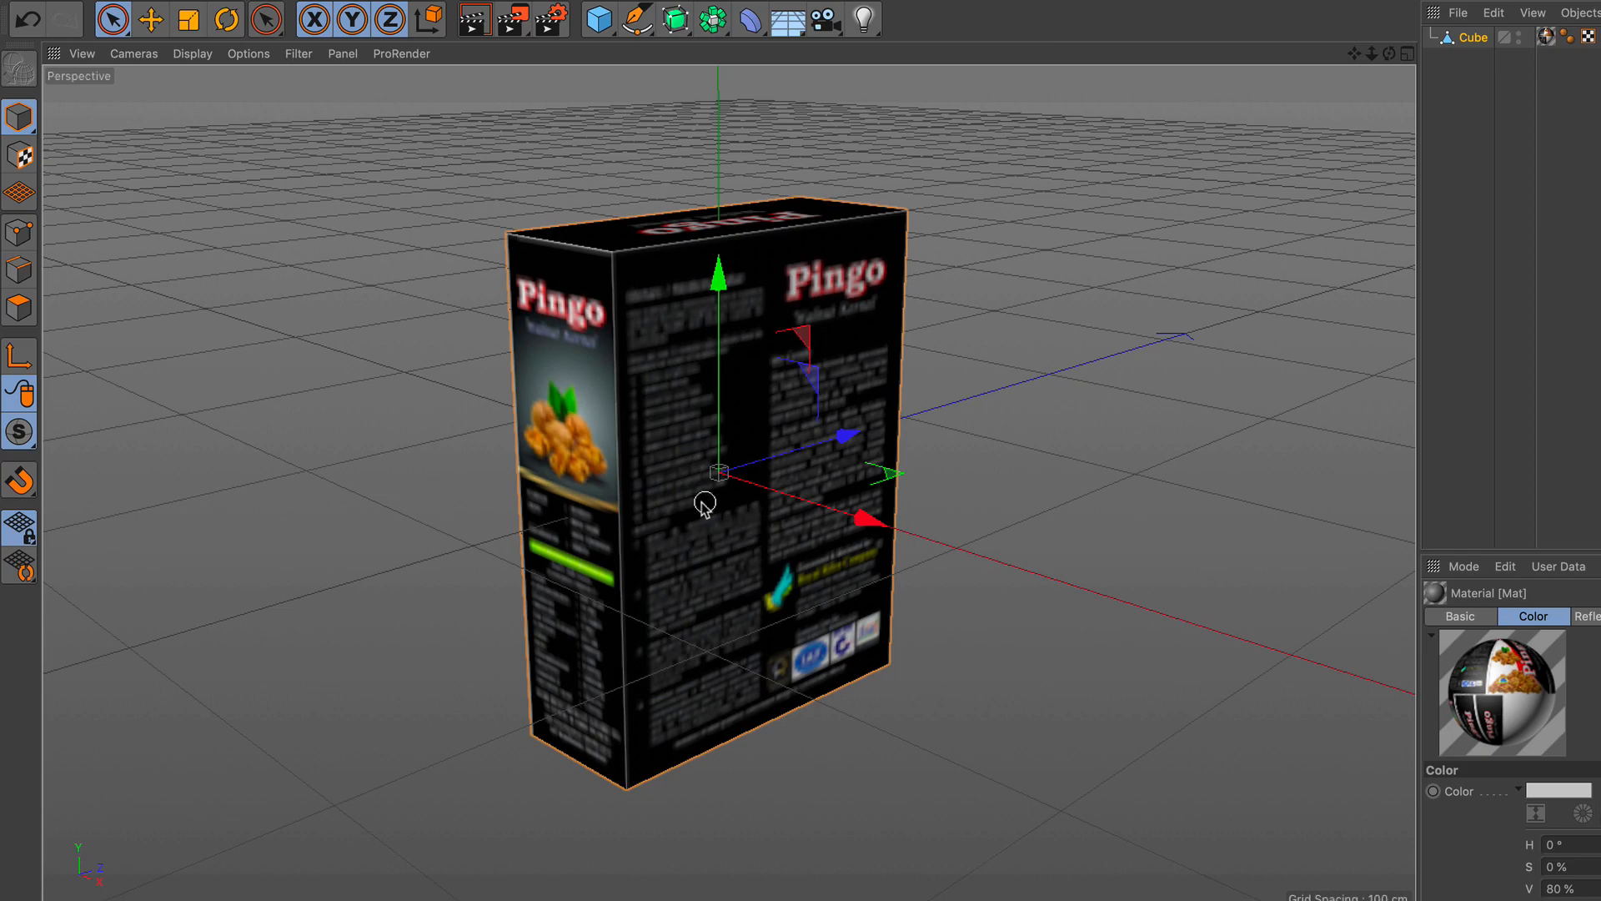
Step: Check the label on the front and side of the textured box and render a preview of the view
scroll(664, 505, "down", 2)
left_click_drag(592, 508, 645, 572, "alt")
scroll(643, 572, "up", 4)
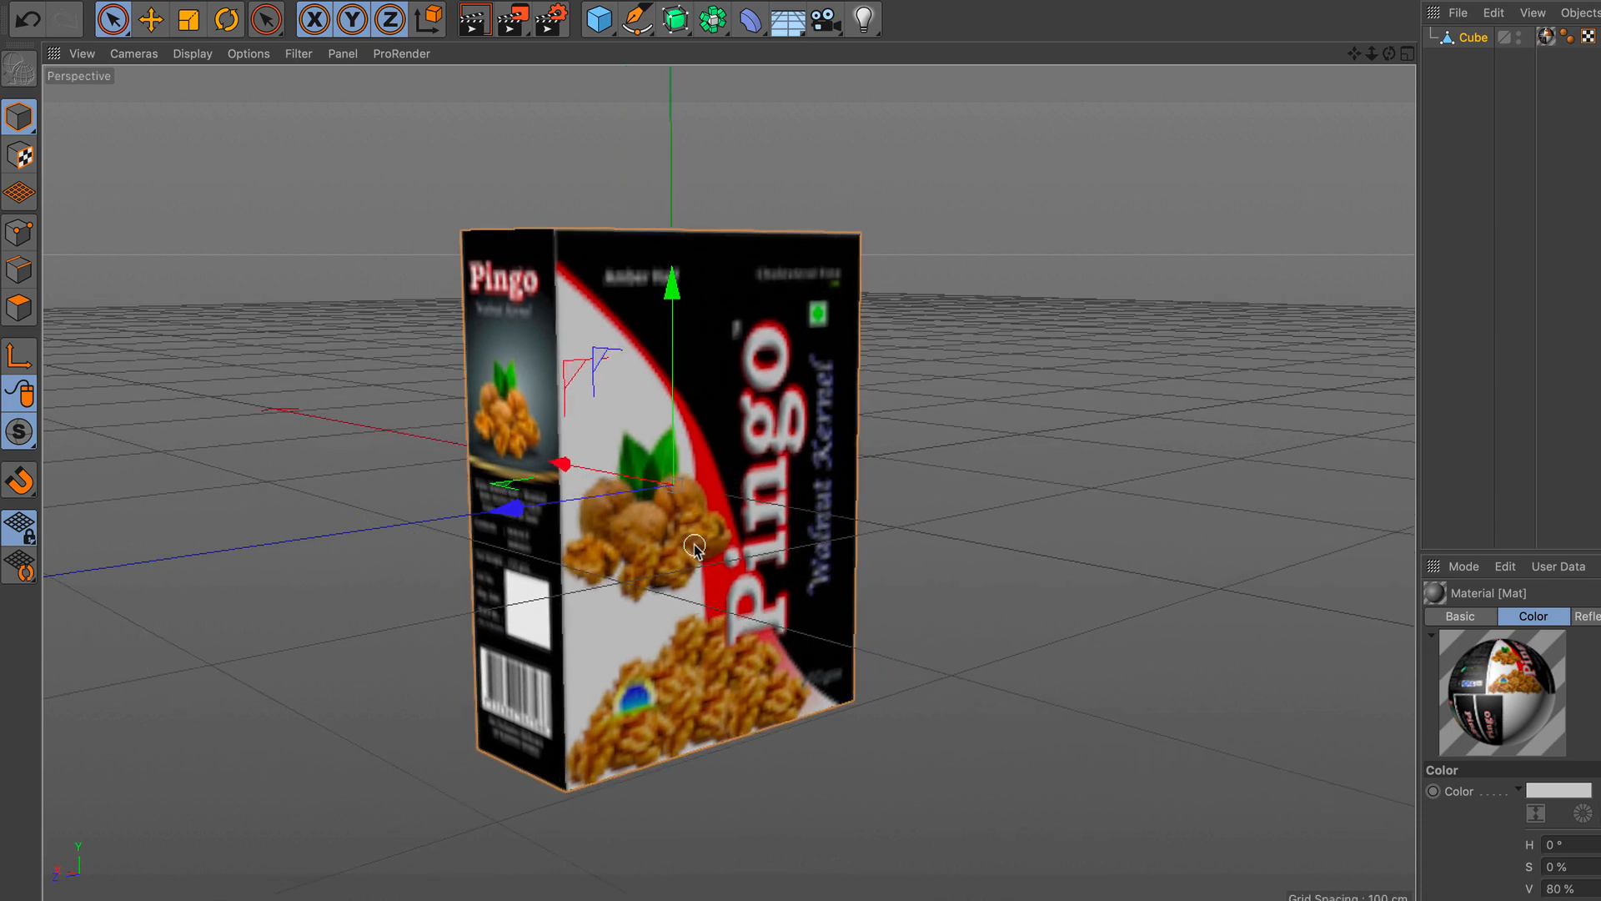
left_click(474, 19)
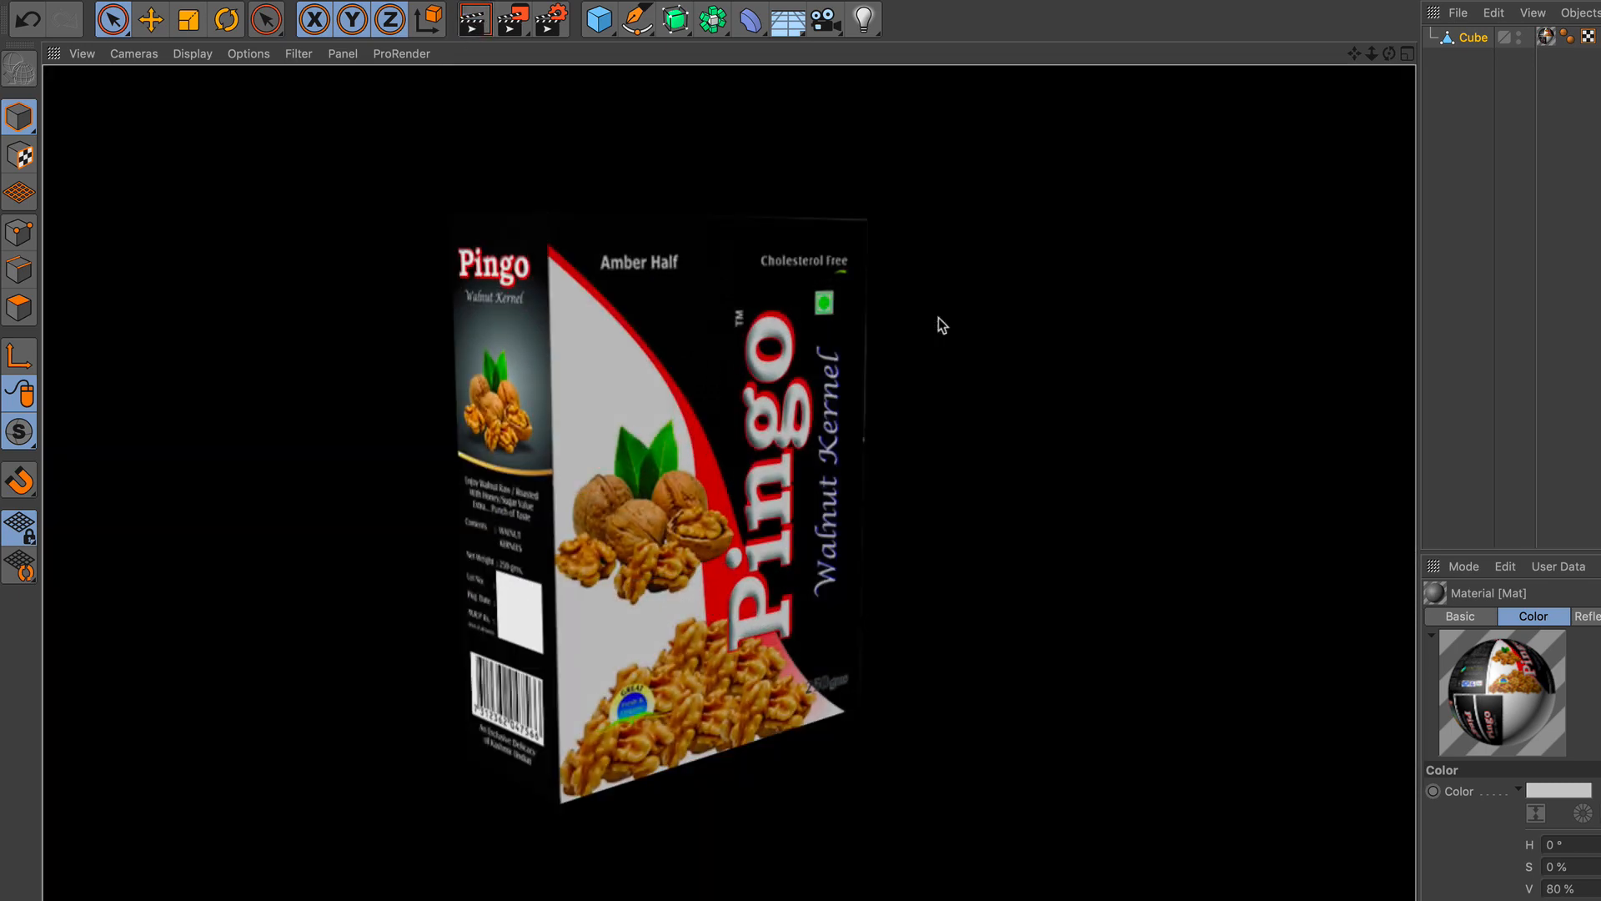
Step: Add a Floor object and raise the box in the Front view to about Y 87 cm so its base stands on the floor
left_click(784, 35)
left_click(888, 52)
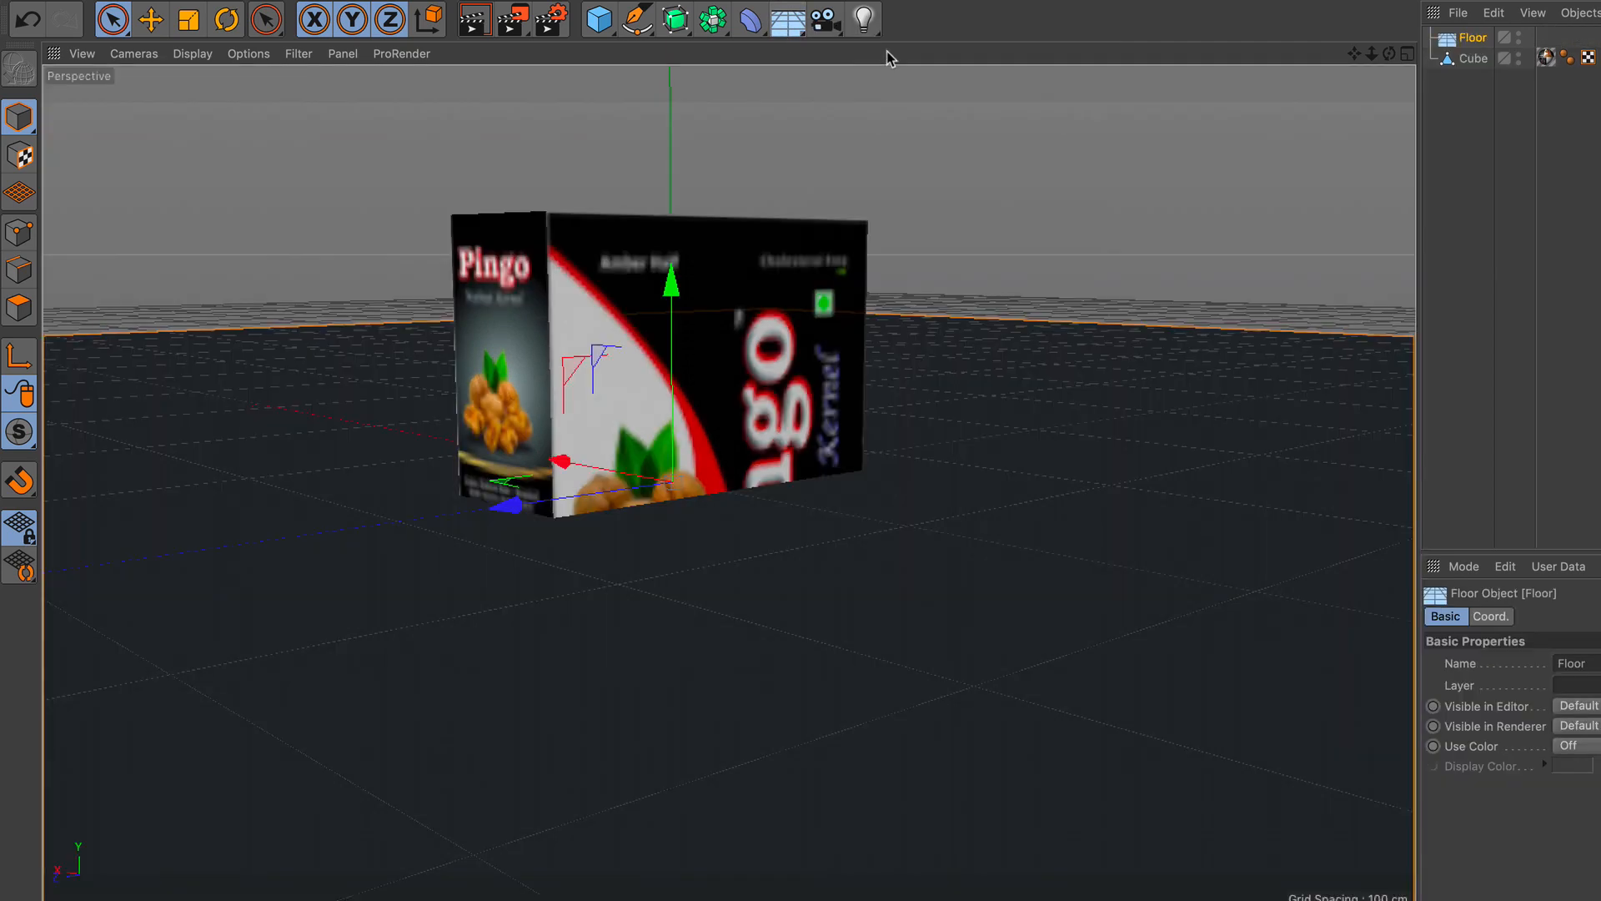
left_click(1473, 58)
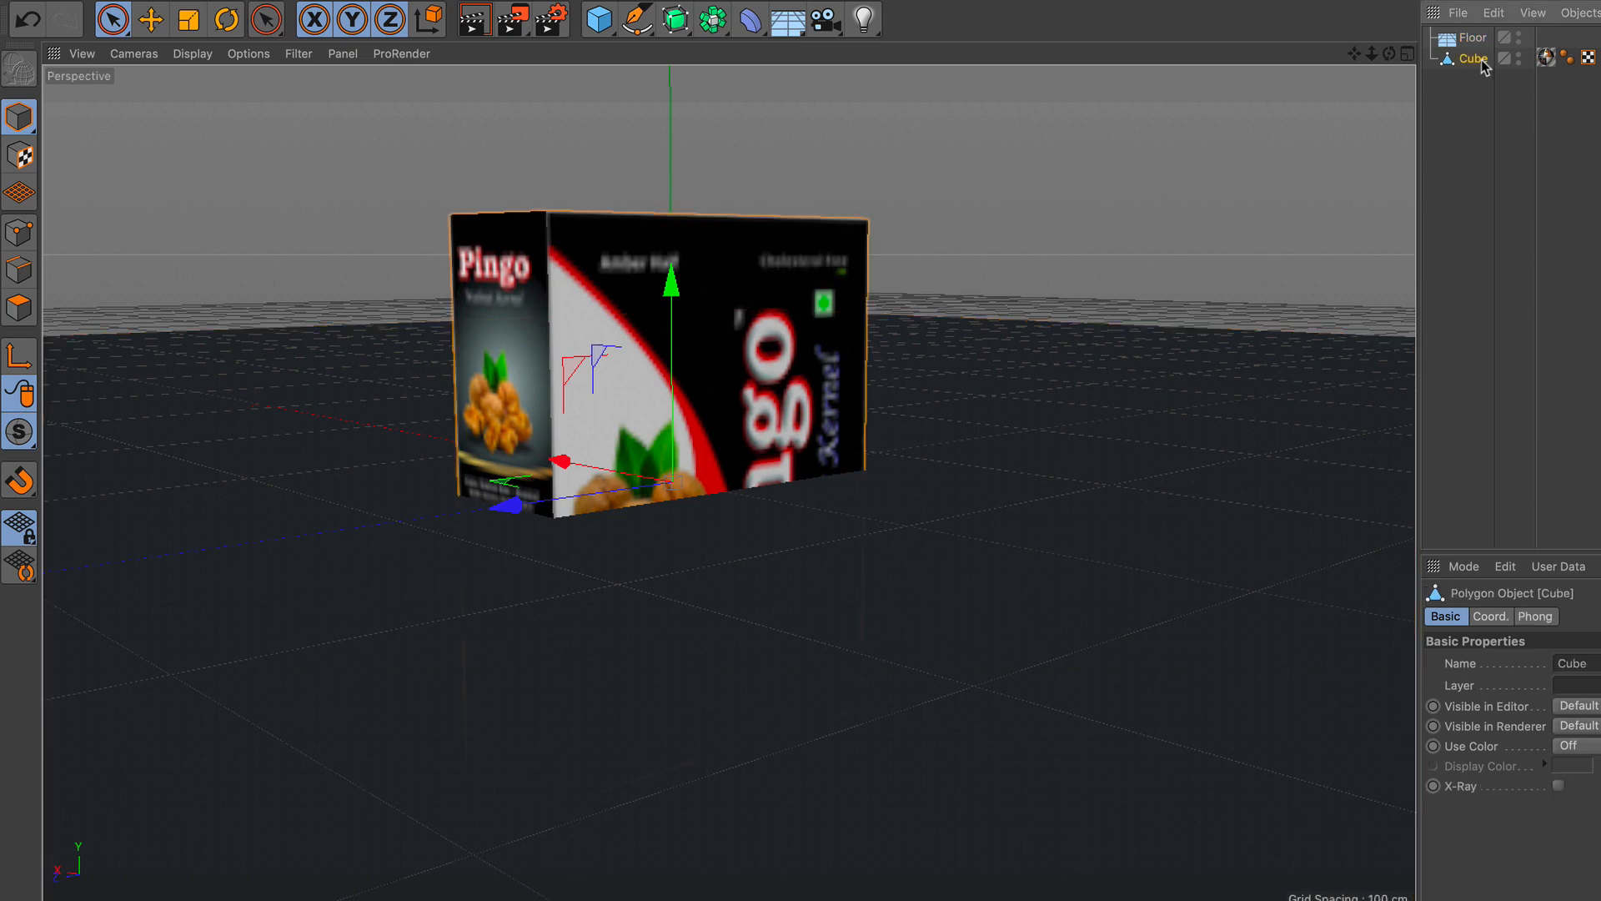
scroll(766, 433, "down", 2)
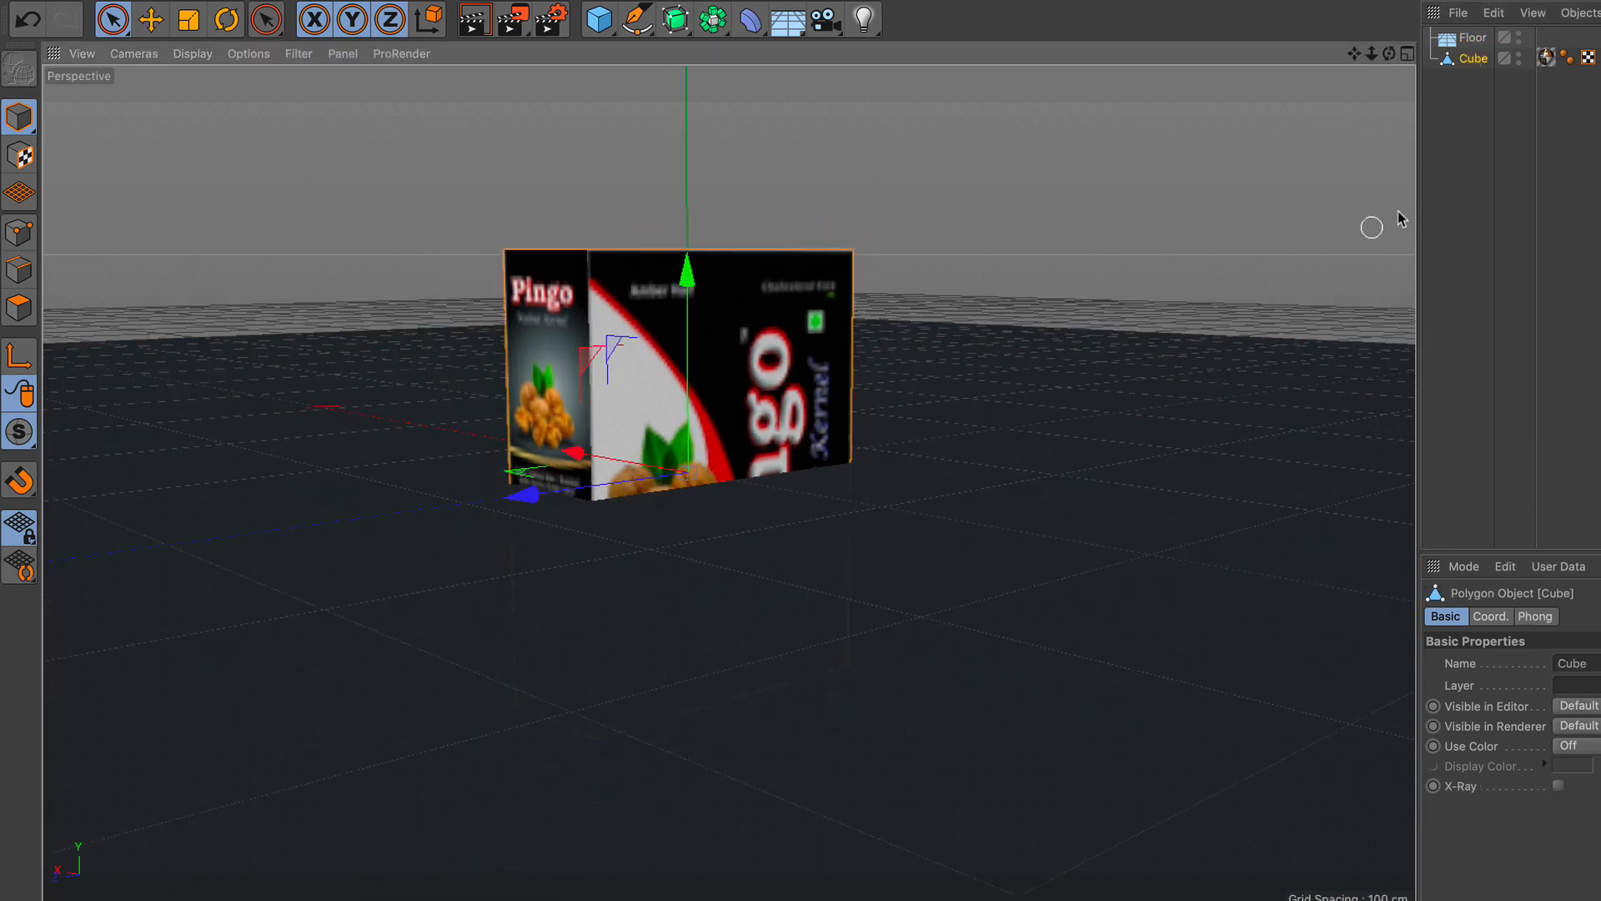
middle_click(1099, 642)
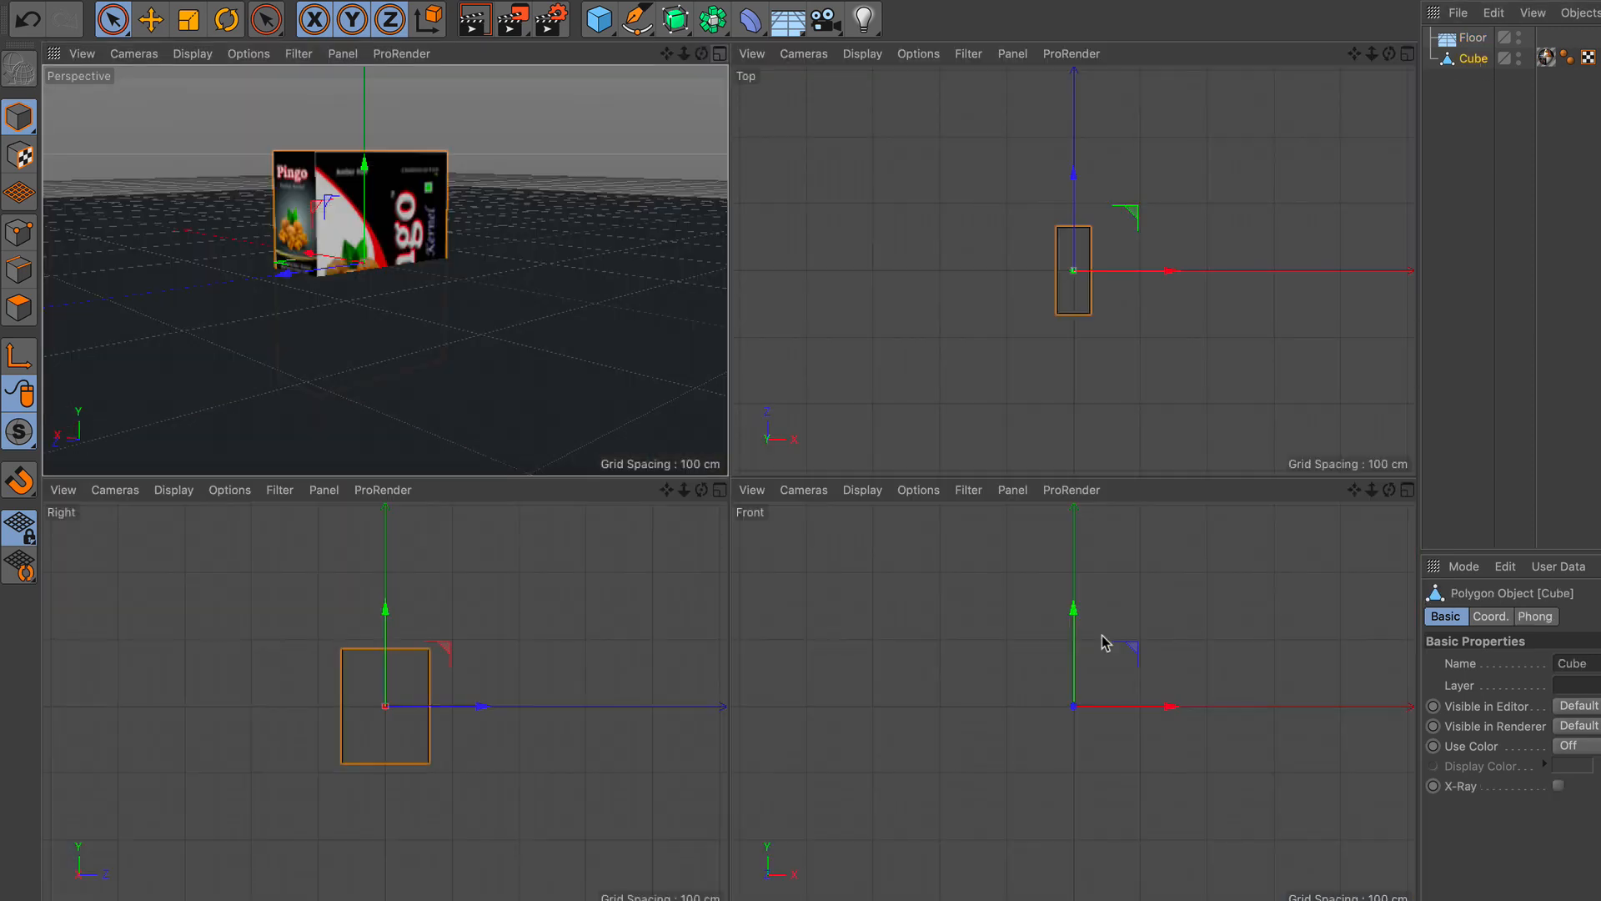
left_click(1070, 697)
scroll(1071, 701, "up", 2)
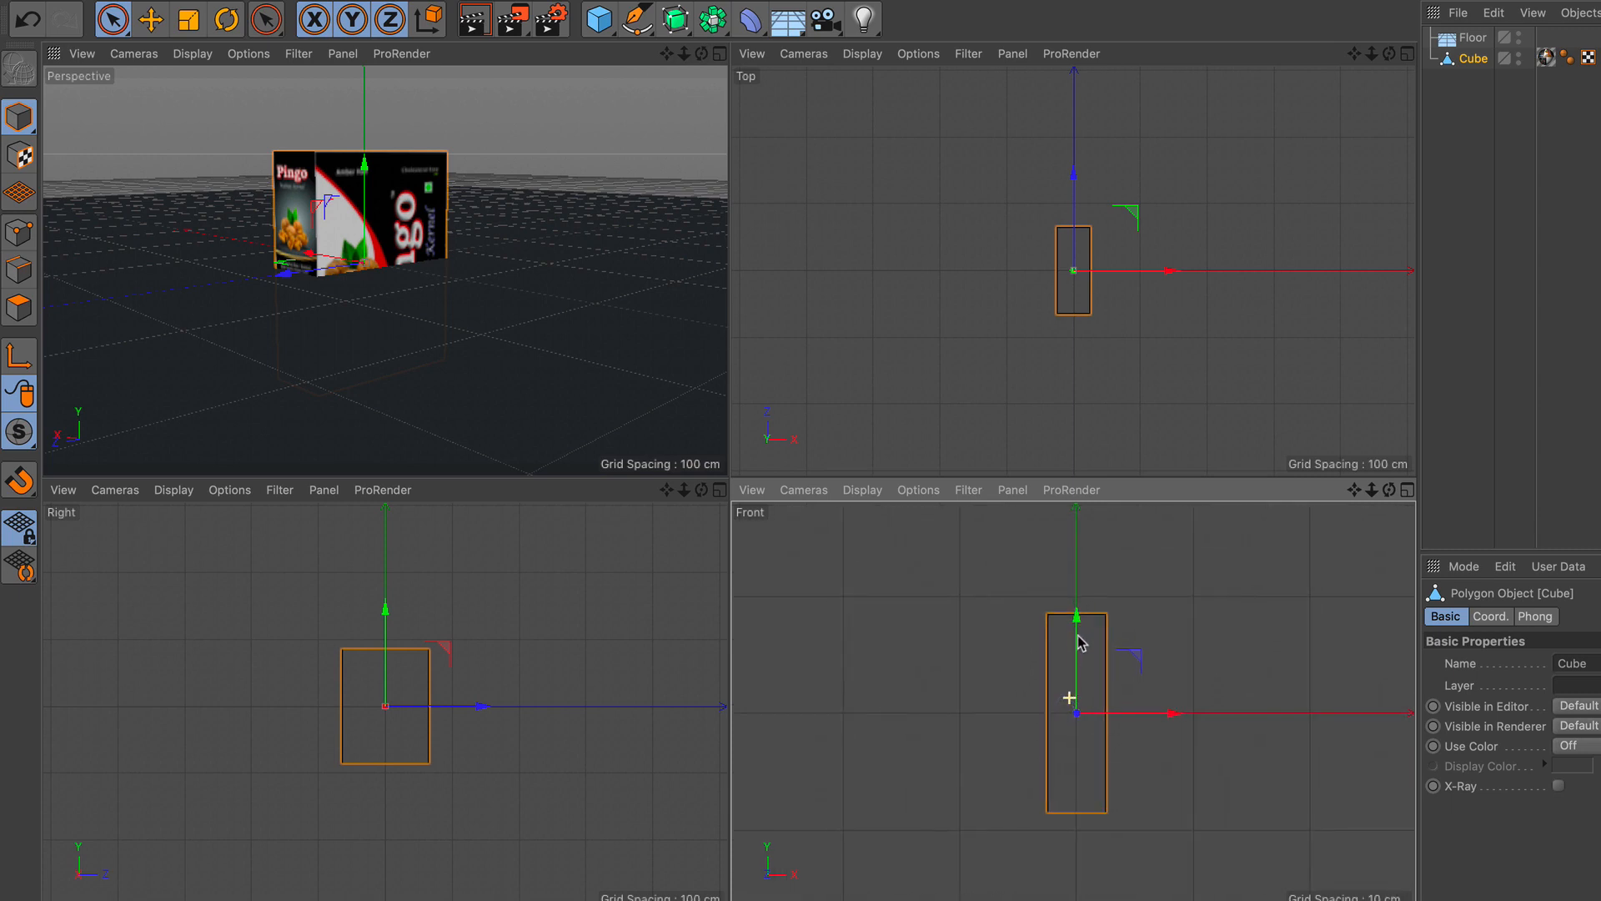
left_click_drag(1072, 703, 1088, 547)
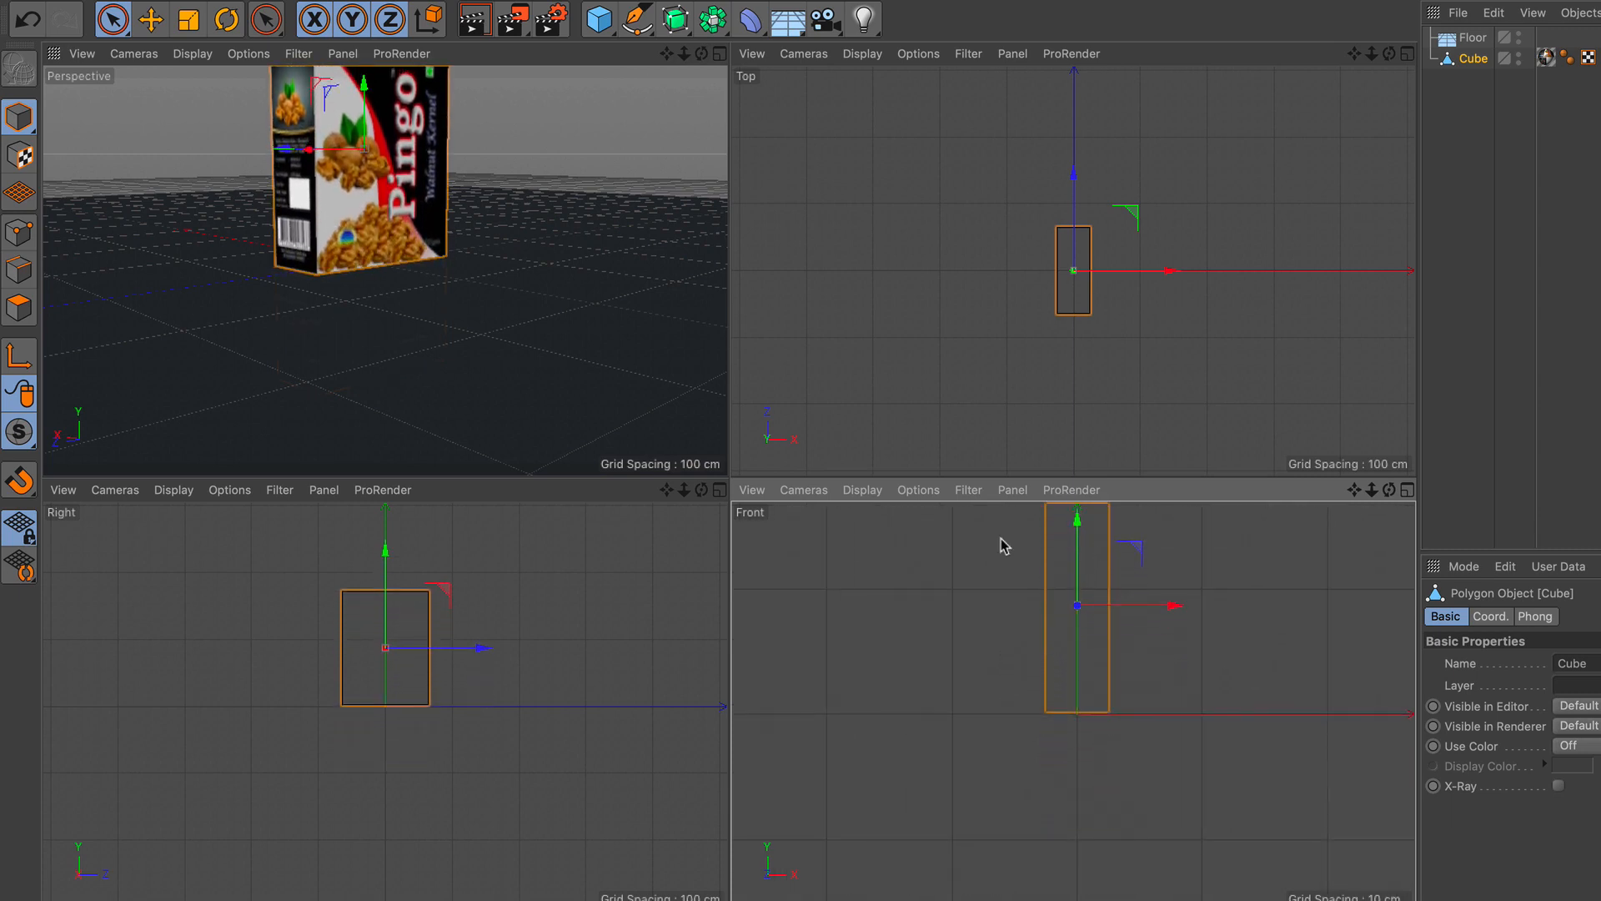
Step: Maximize the Perspective view, widen the viewport area, and frame the whole box from slightly above
left_click(719, 53)
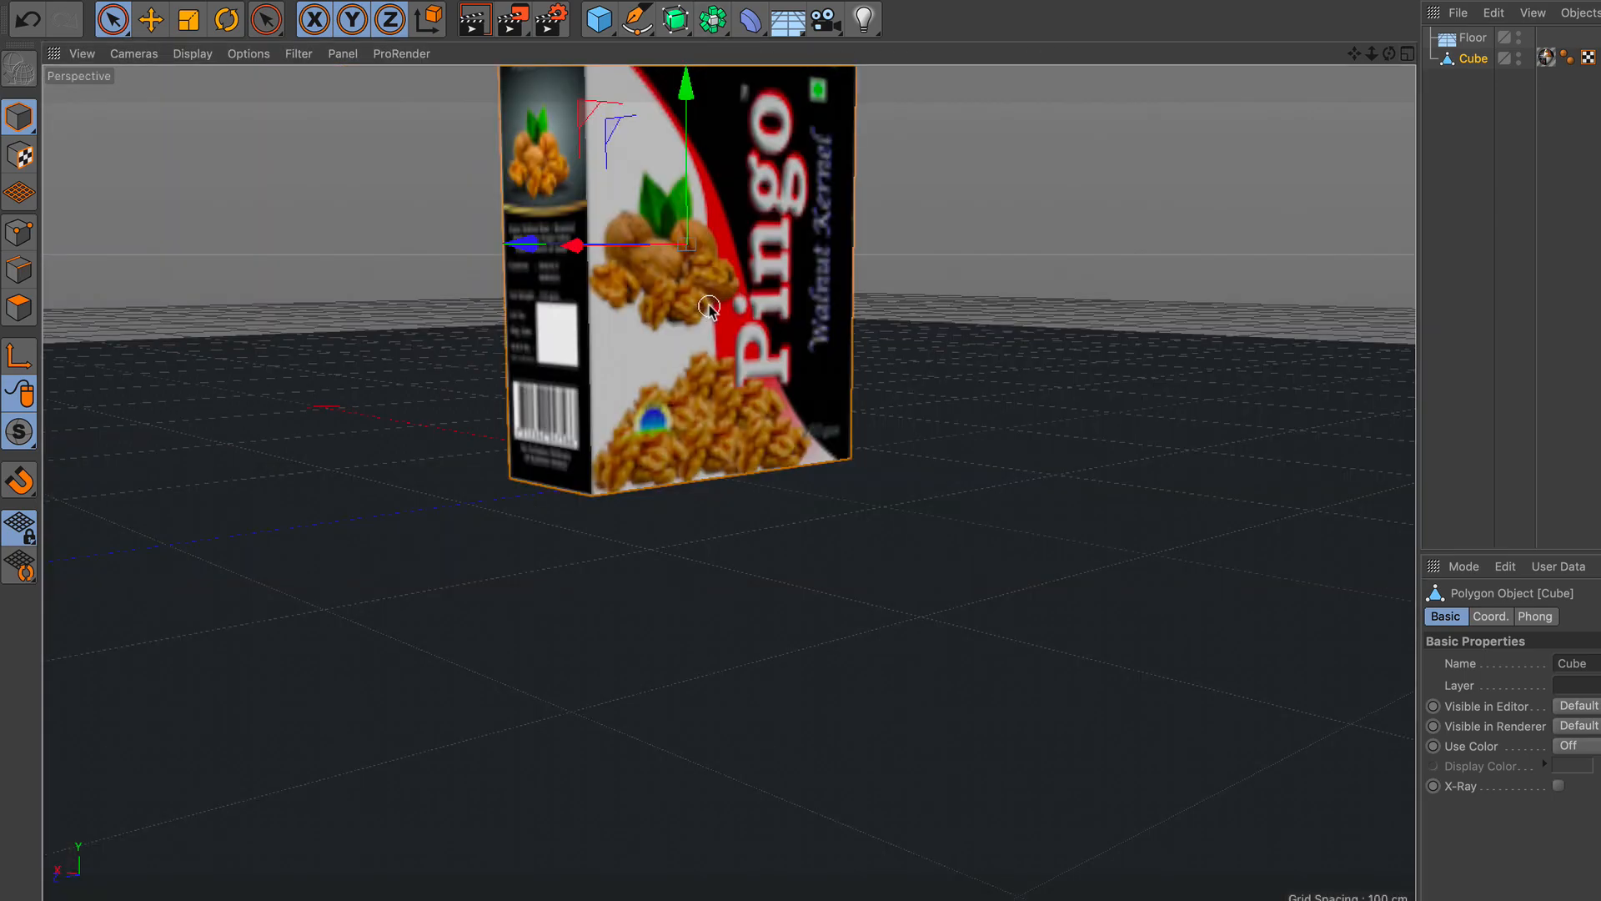
scroll(704, 305, "down", 3)
middle_click_drag(702, 306, 706, 382, "alt")
scroll(705, 383, "up", 1)
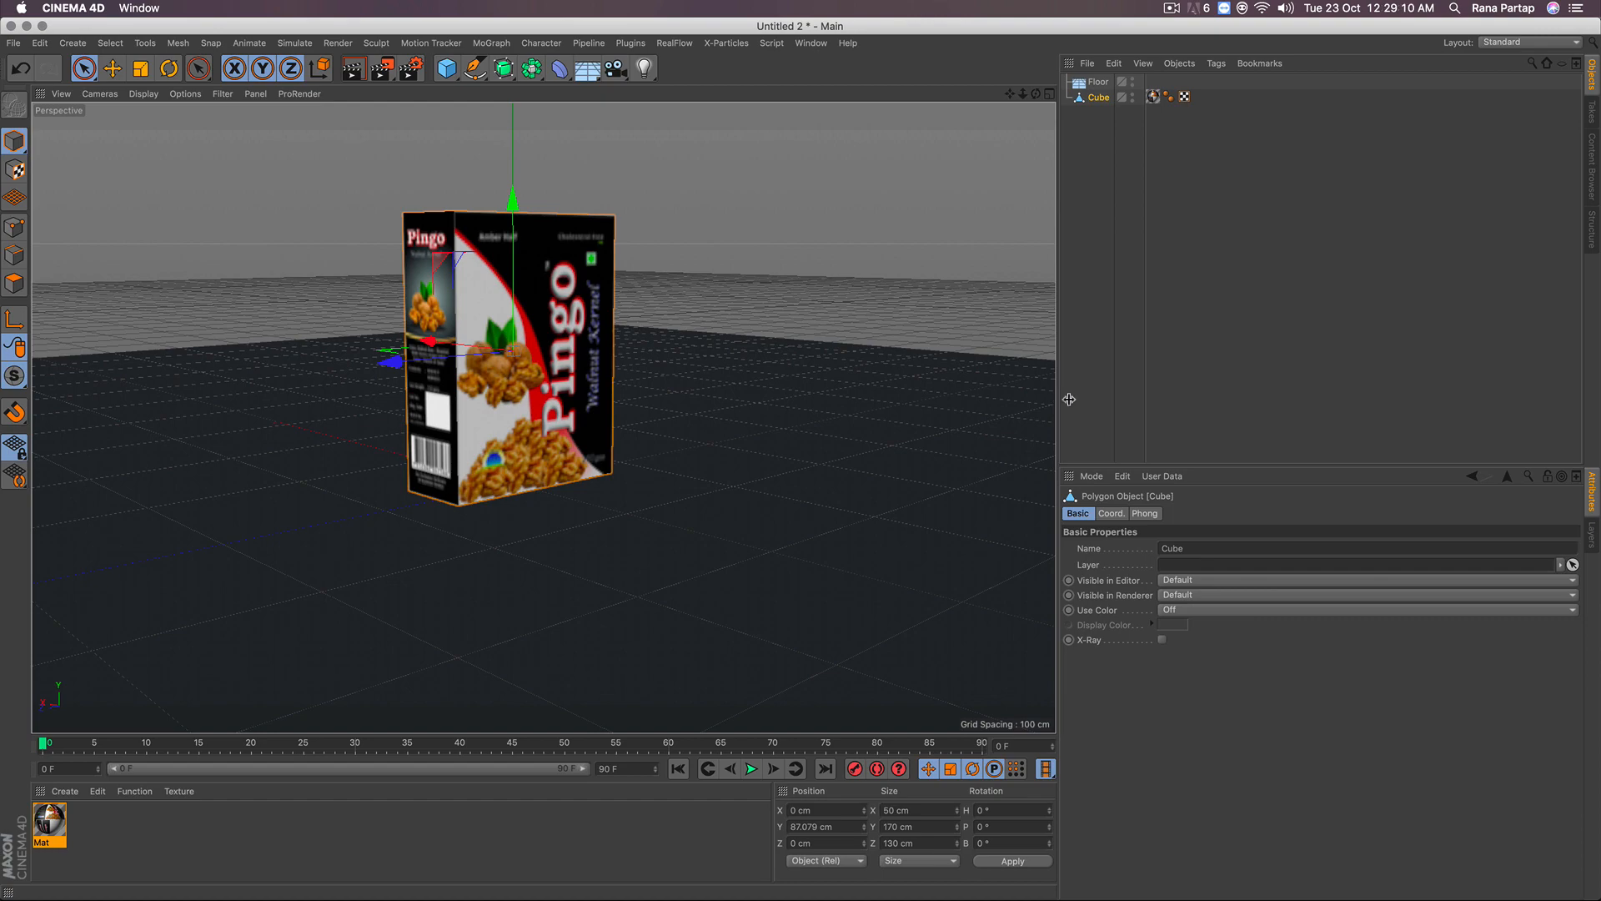
left_click_drag(1069, 400, 1284, 389)
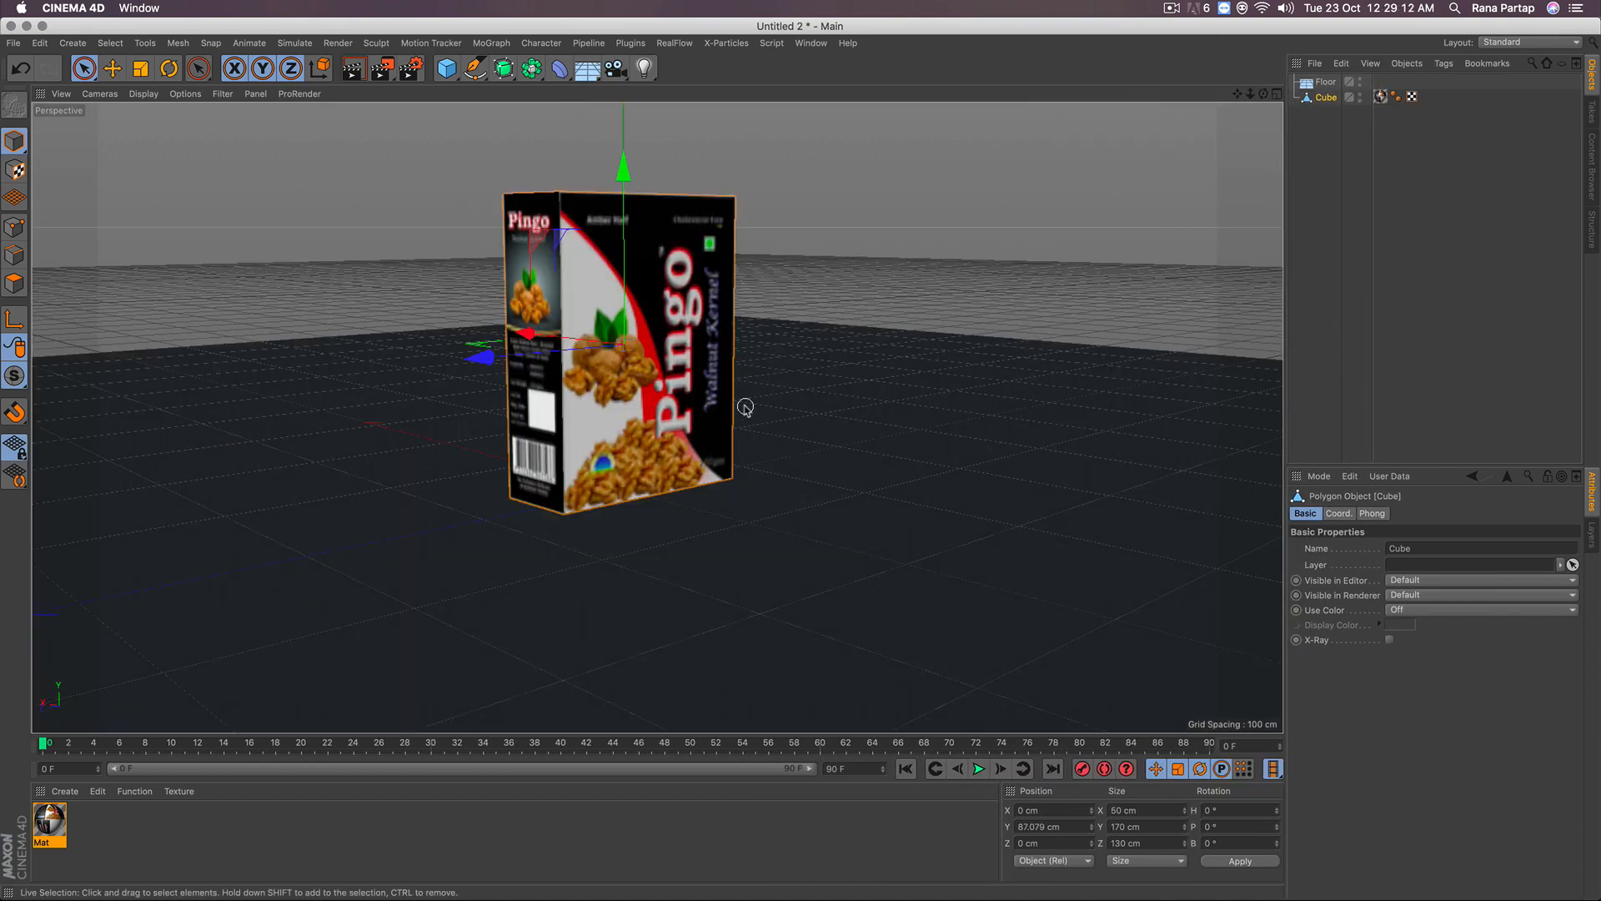
left_click_drag(653, 370, 659, 407, "alt")
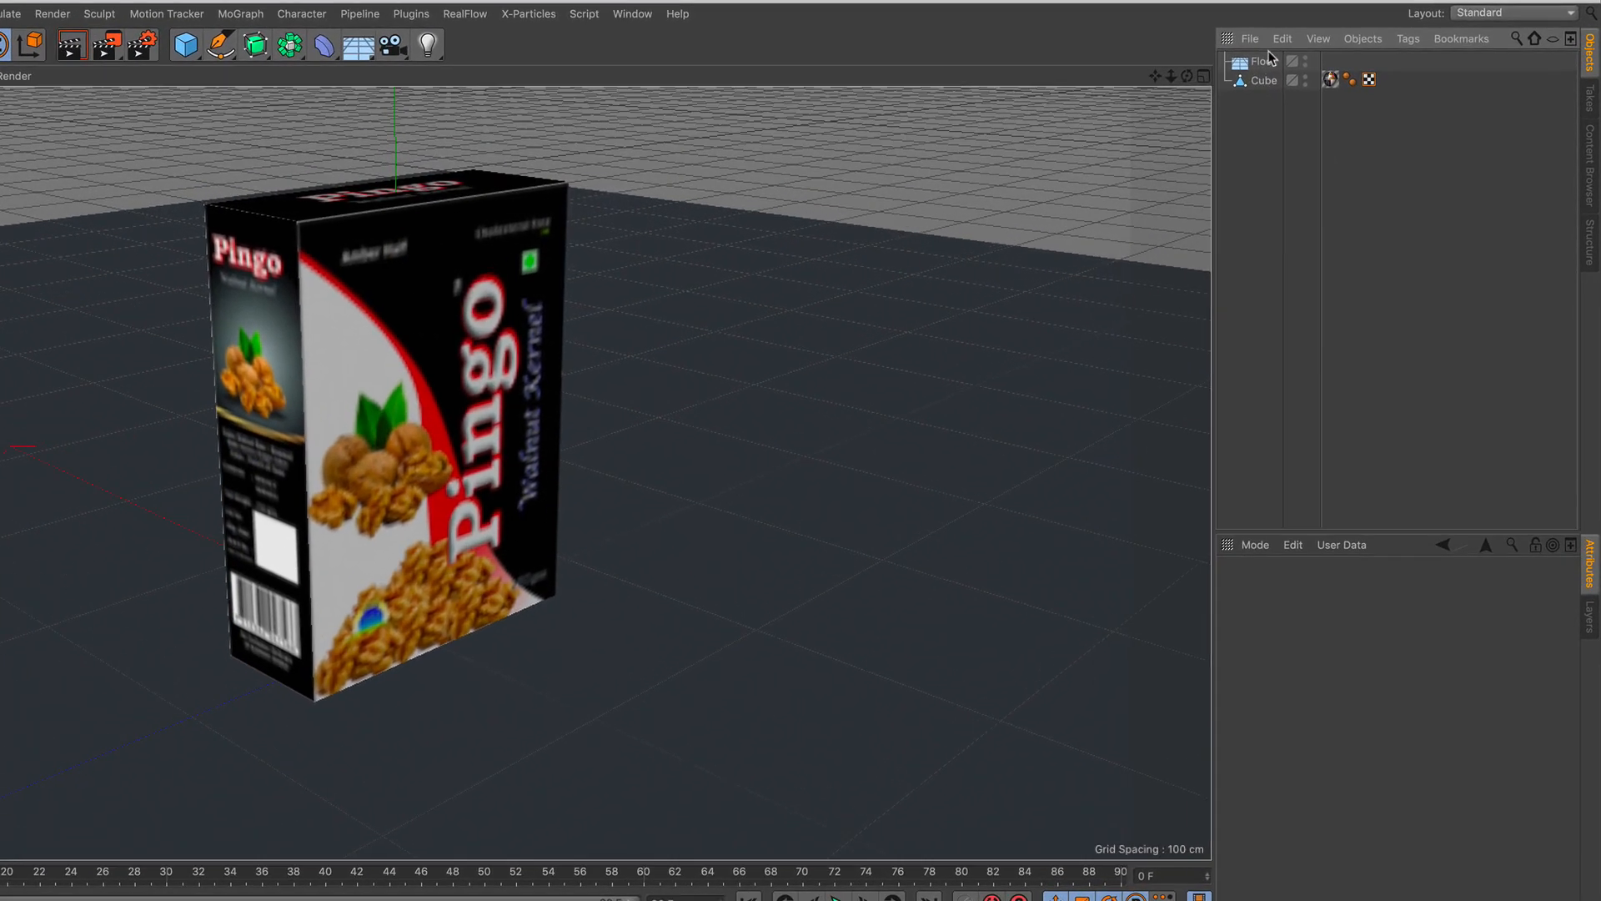
Step: Duplicate the Cube box and place the copy beside the original on the floor, with the original partly overlapping it in view
left_click(1339, 66)
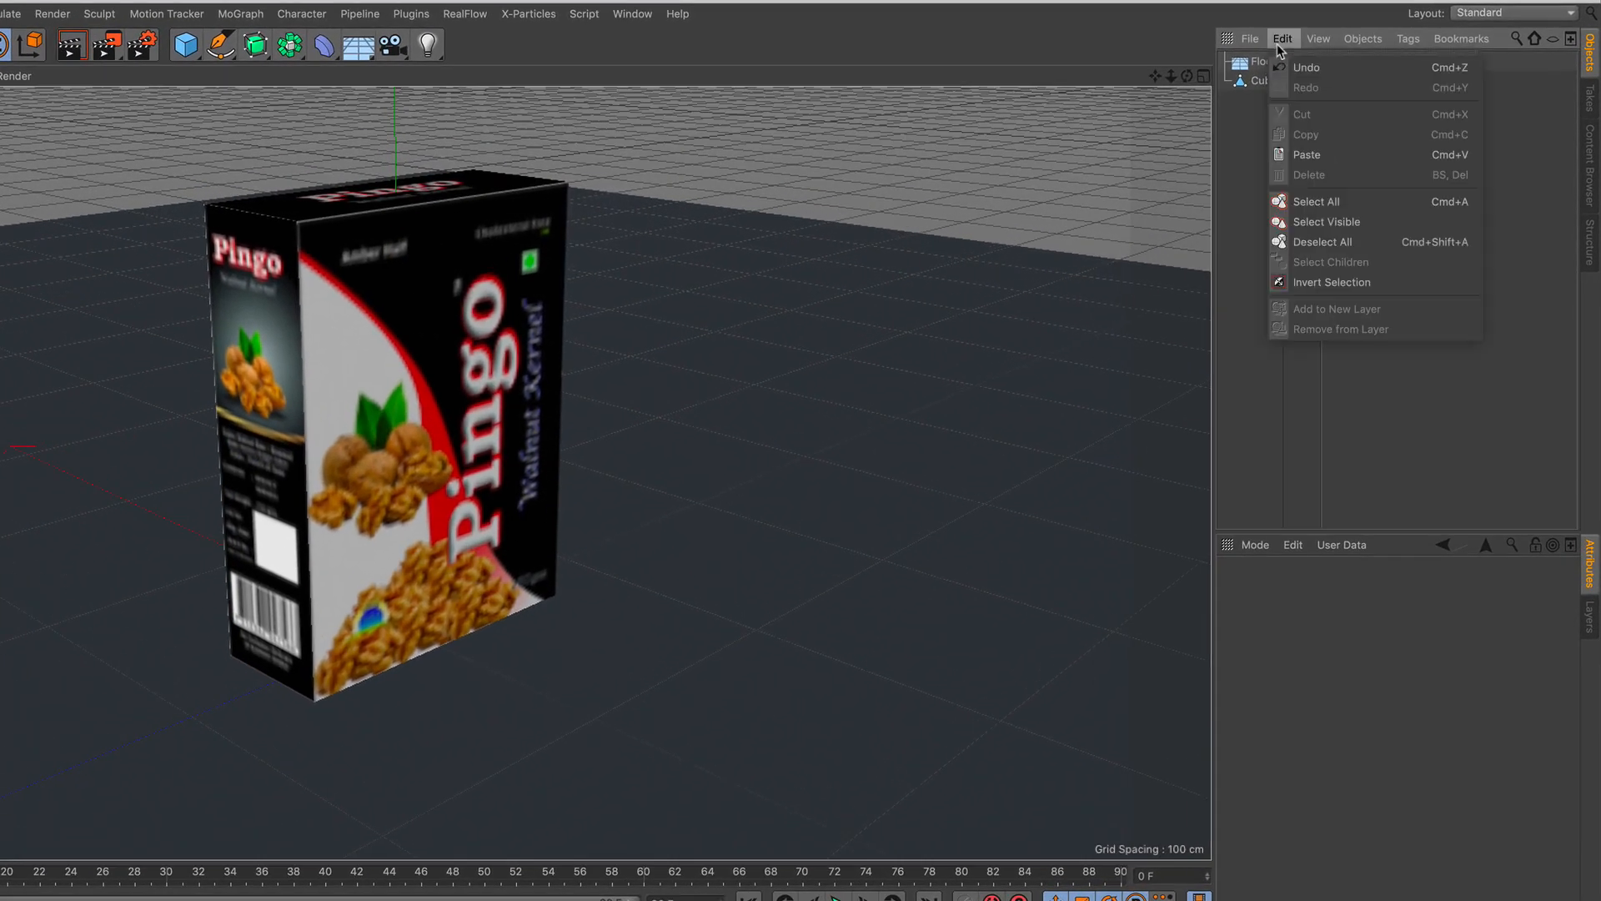
left_click(1261, 80)
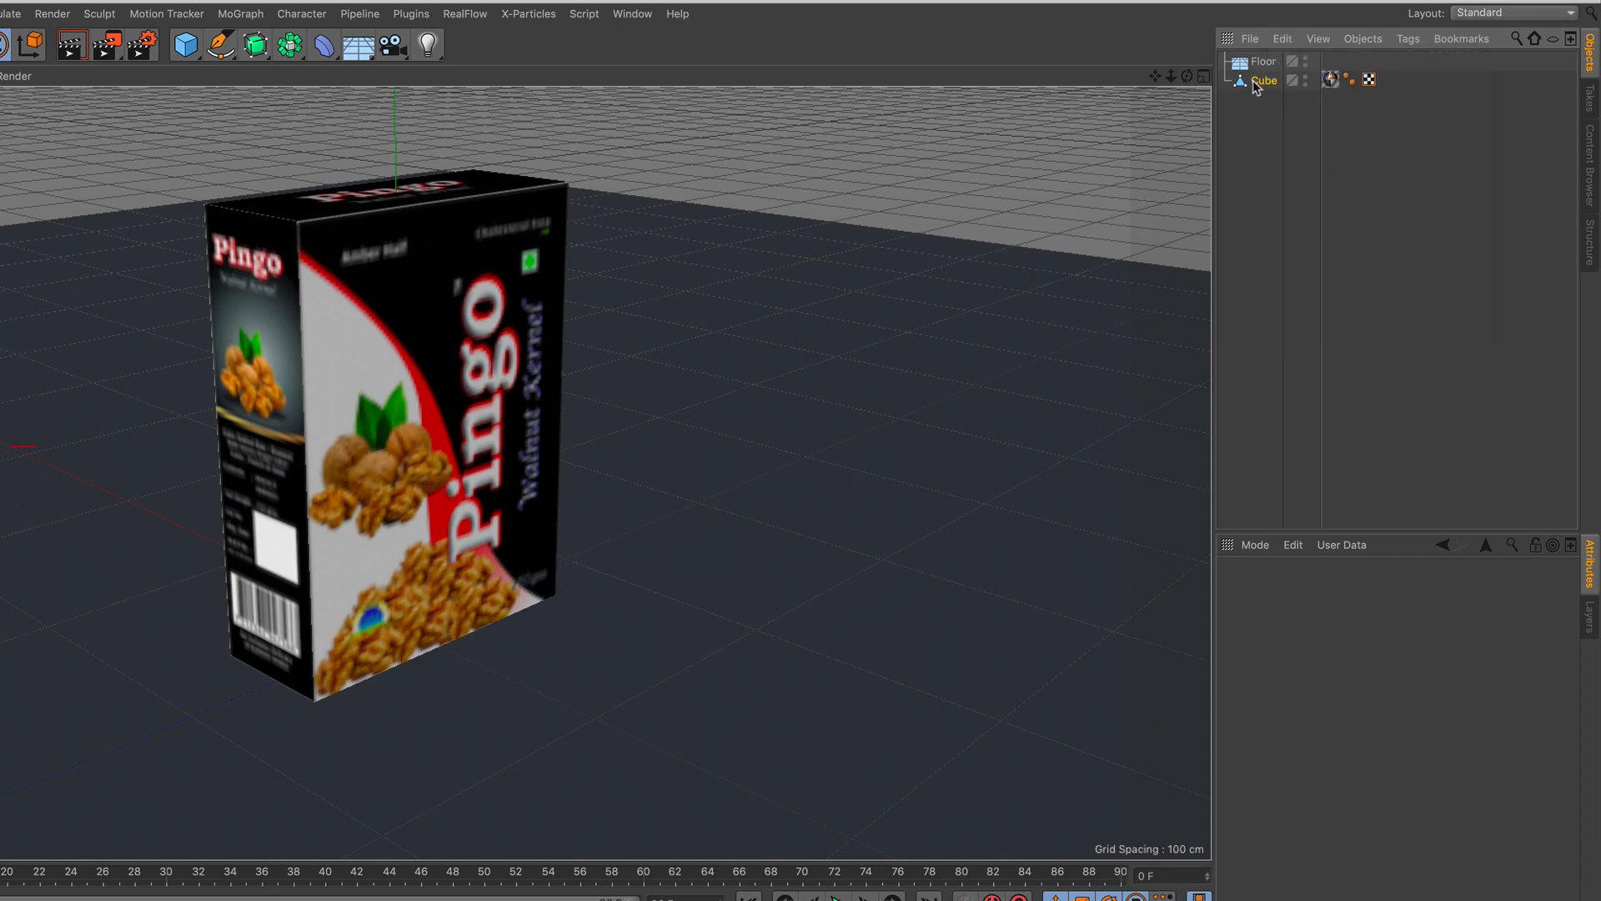
left_click(1281, 40)
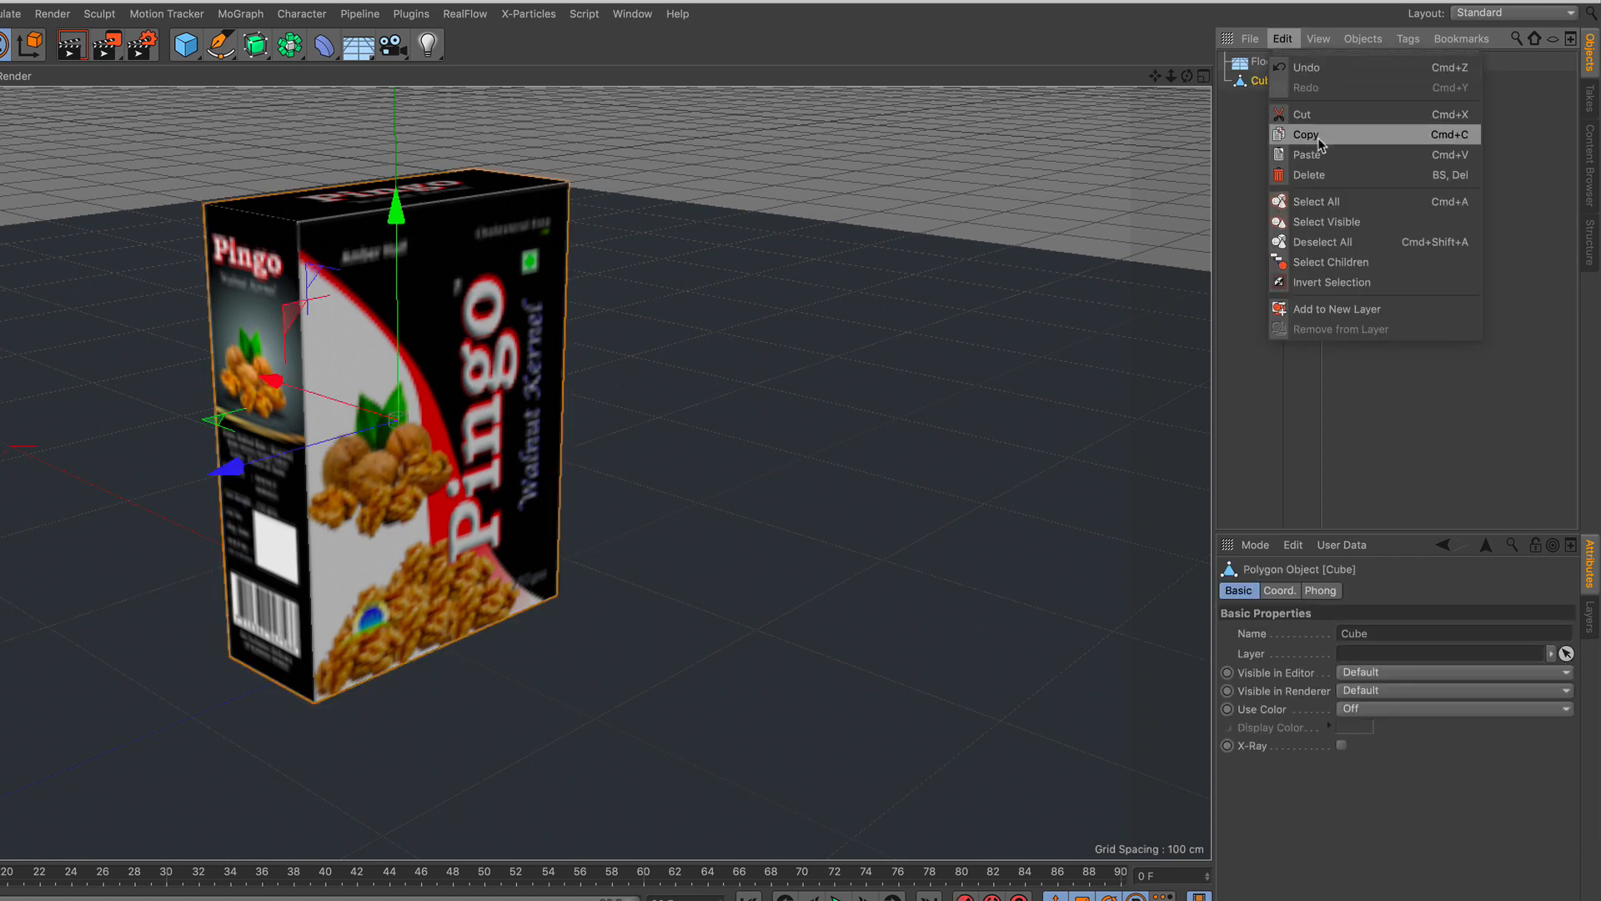
left_click(1321, 144)
left_click(1283, 38)
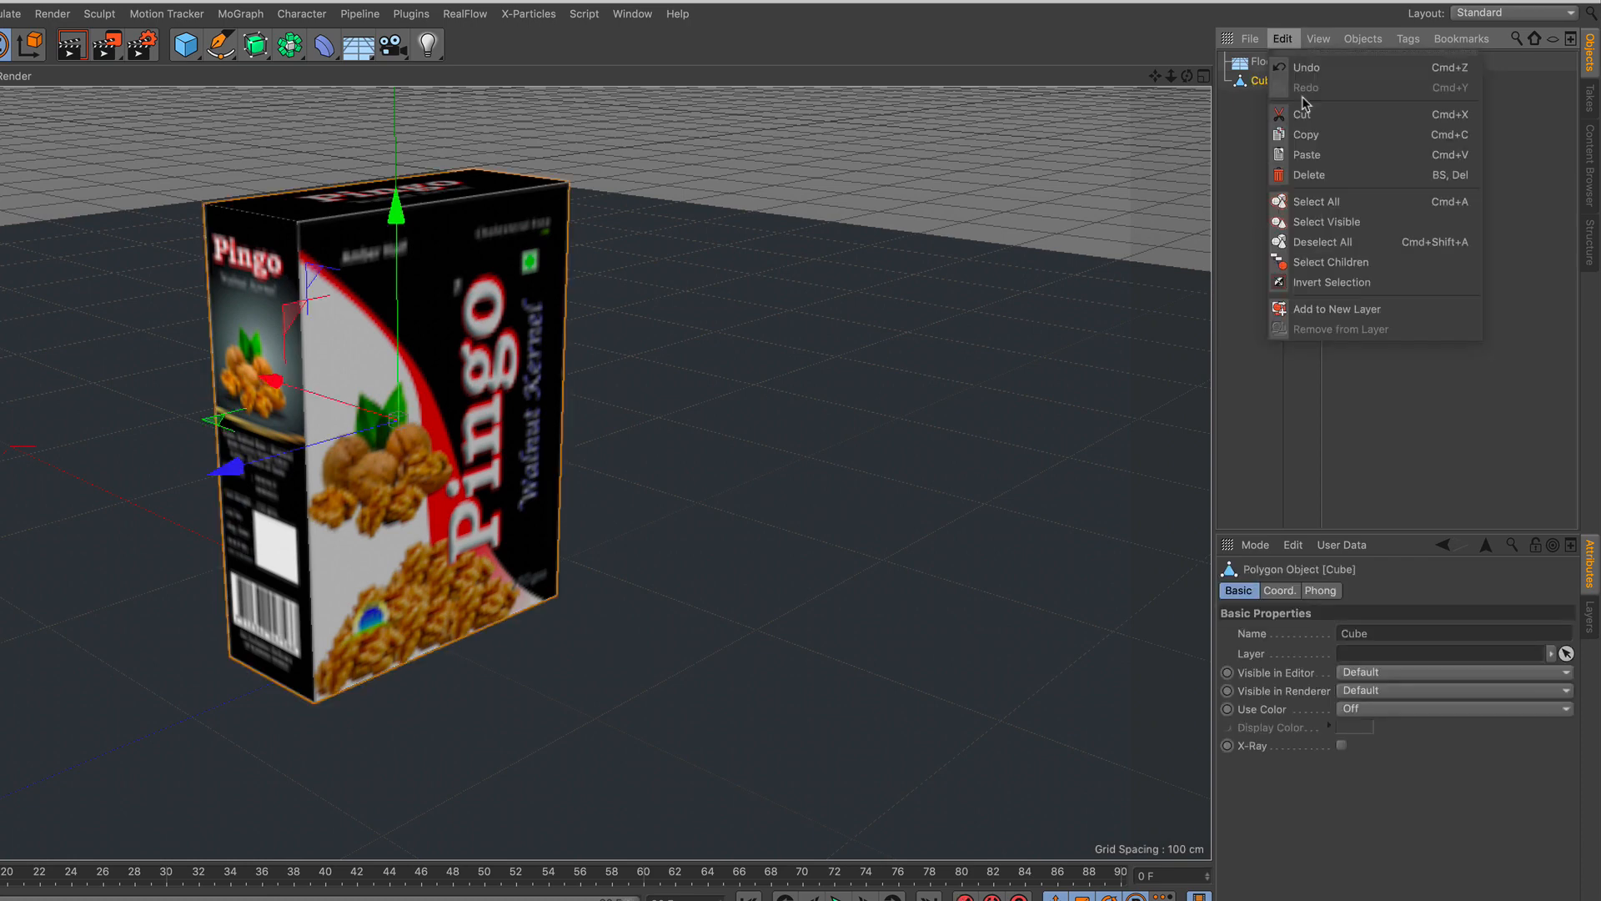
left_click(1329, 155)
left_click_drag(268, 381, 390, 448)
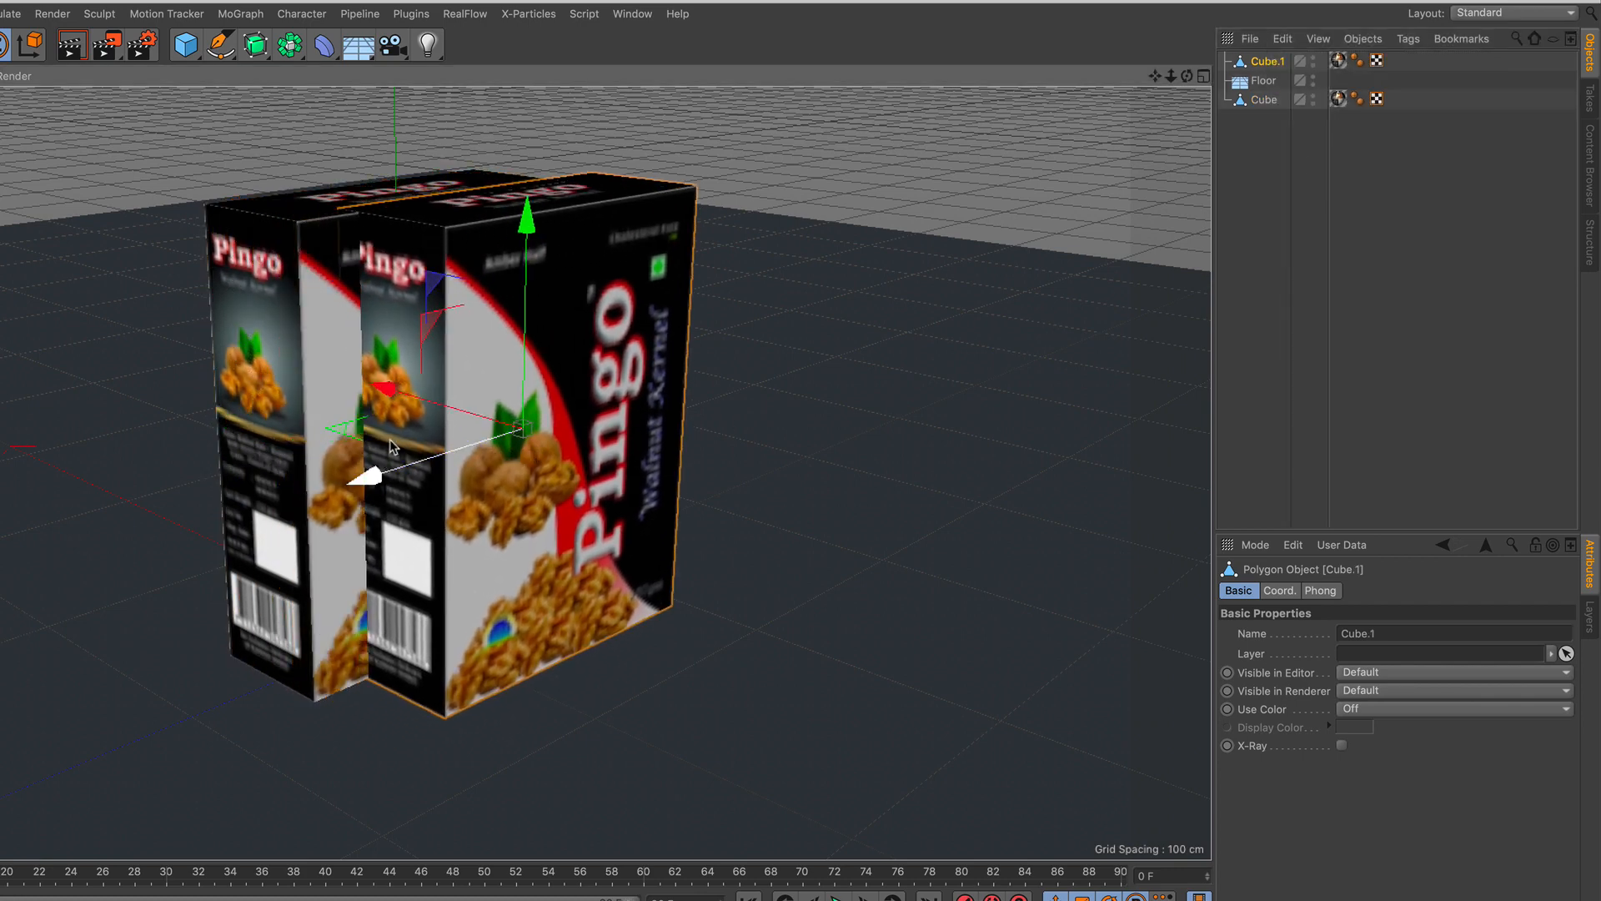
left_click_drag(414, 394, 444, 406)
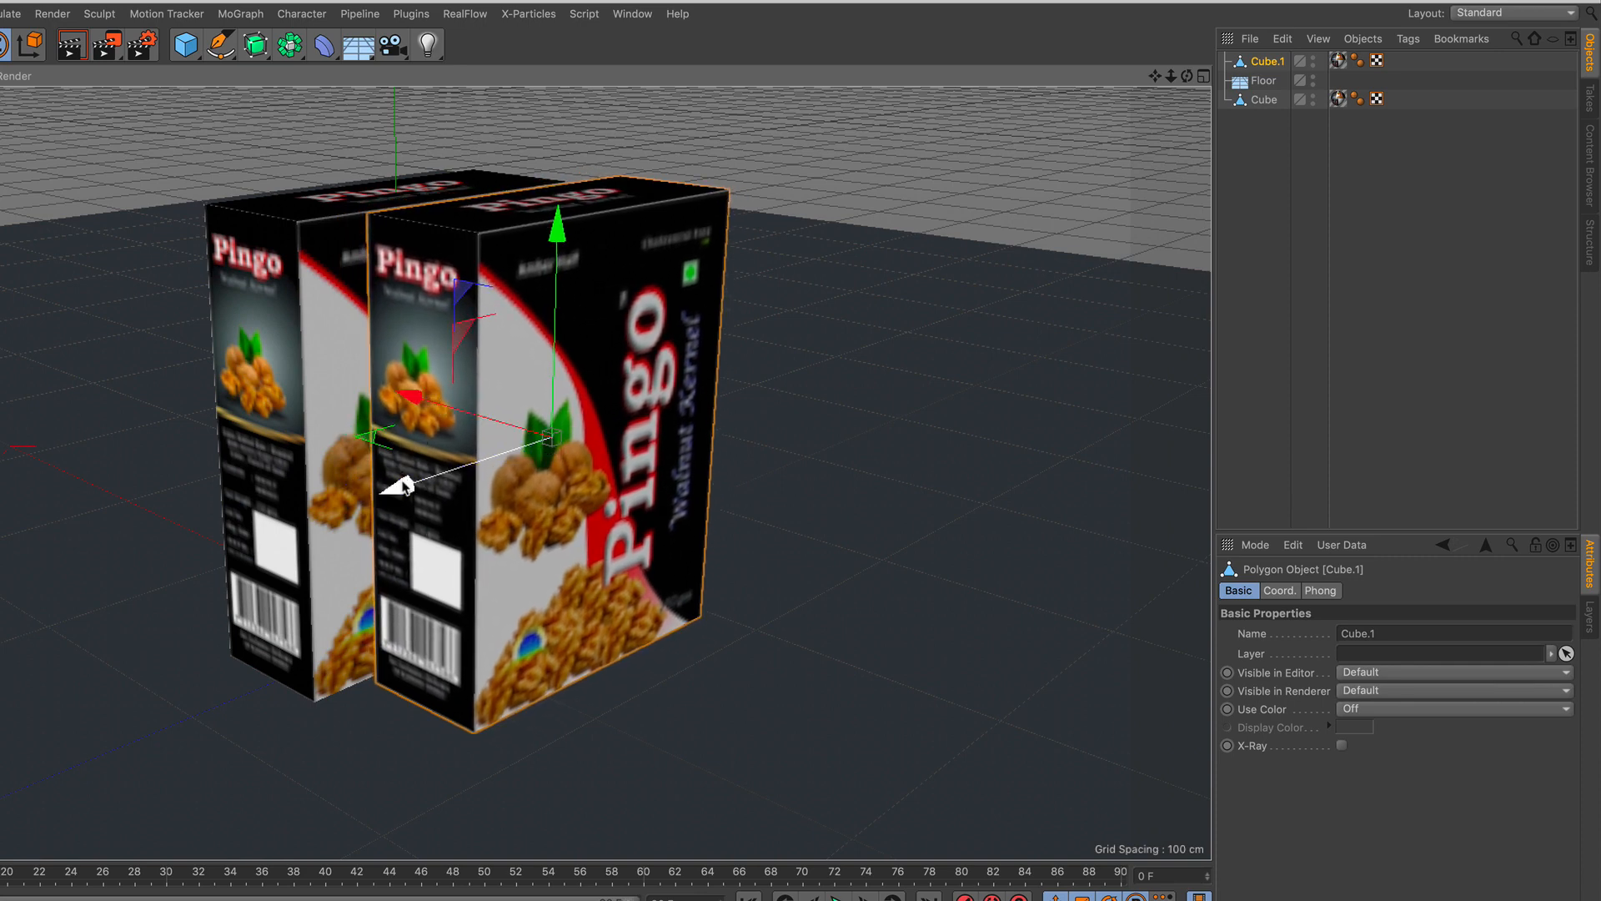
left_click_drag(403, 486, 525, 425)
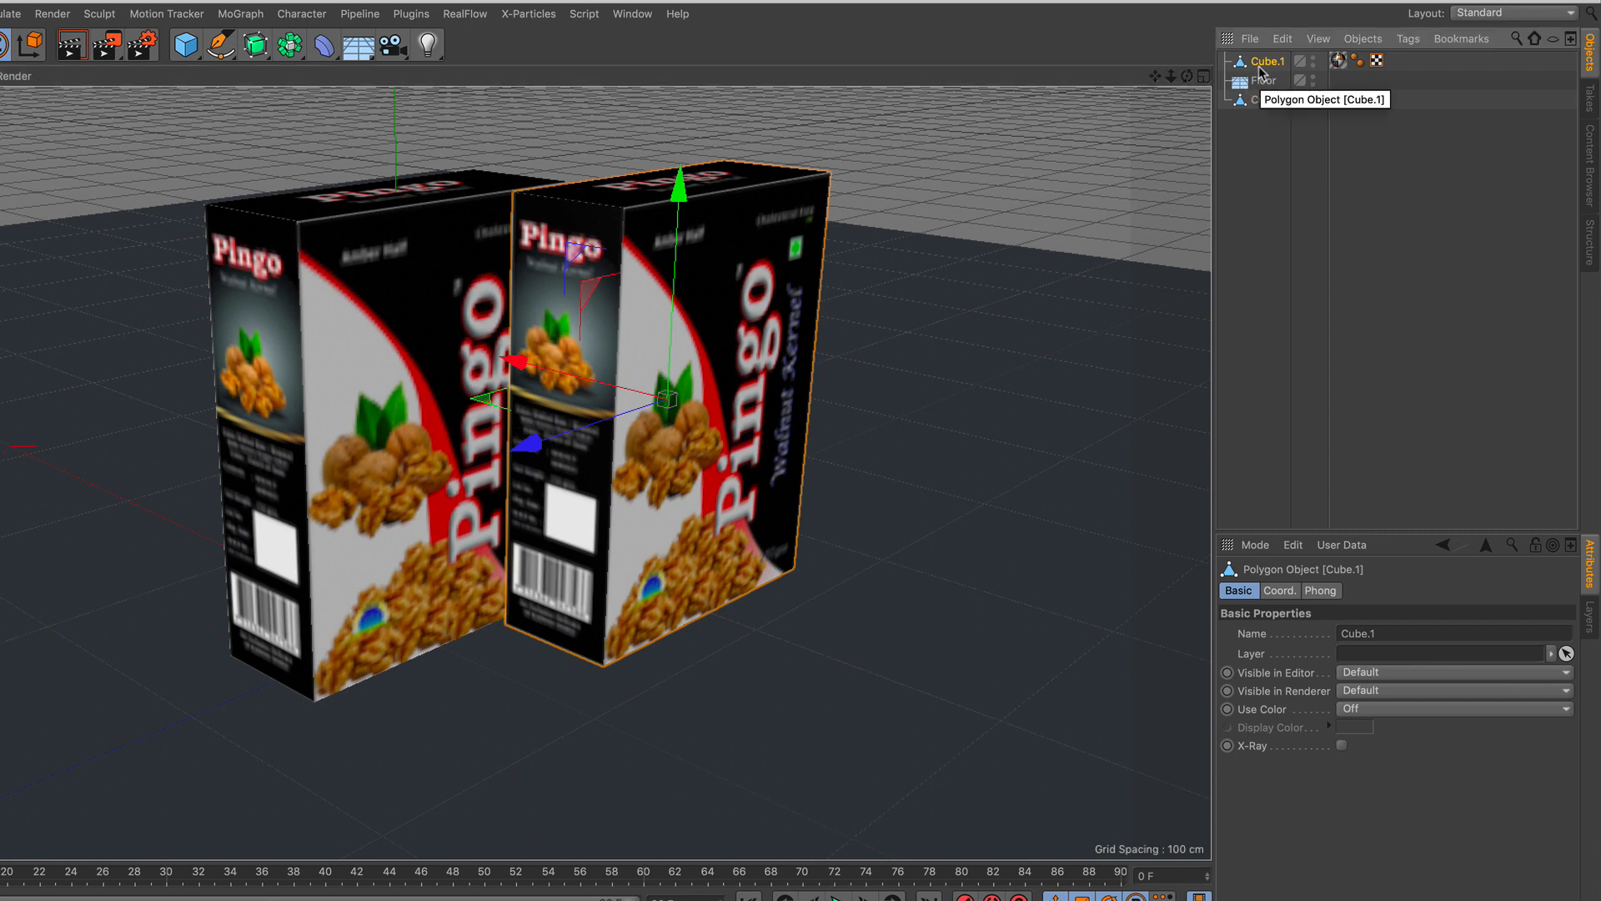
Step: Duplicate the second box and move this copy to about X -107 cm, Z -206 cm, making a row of three
left_click(1280, 39)
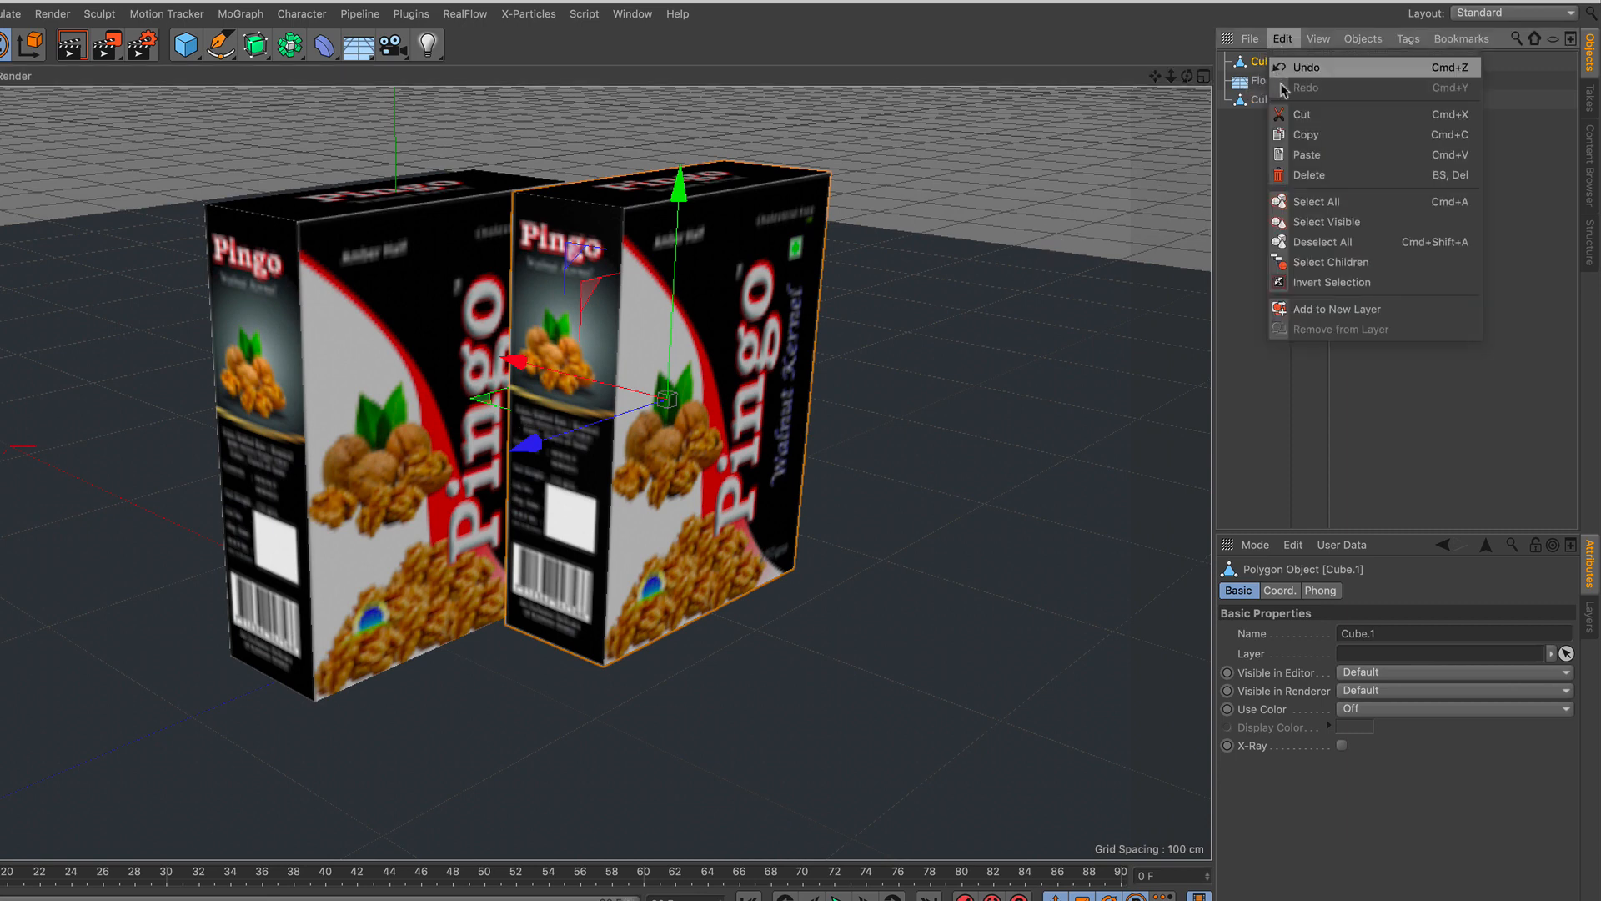
left_click(1305, 136)
left_click(1282, 39)
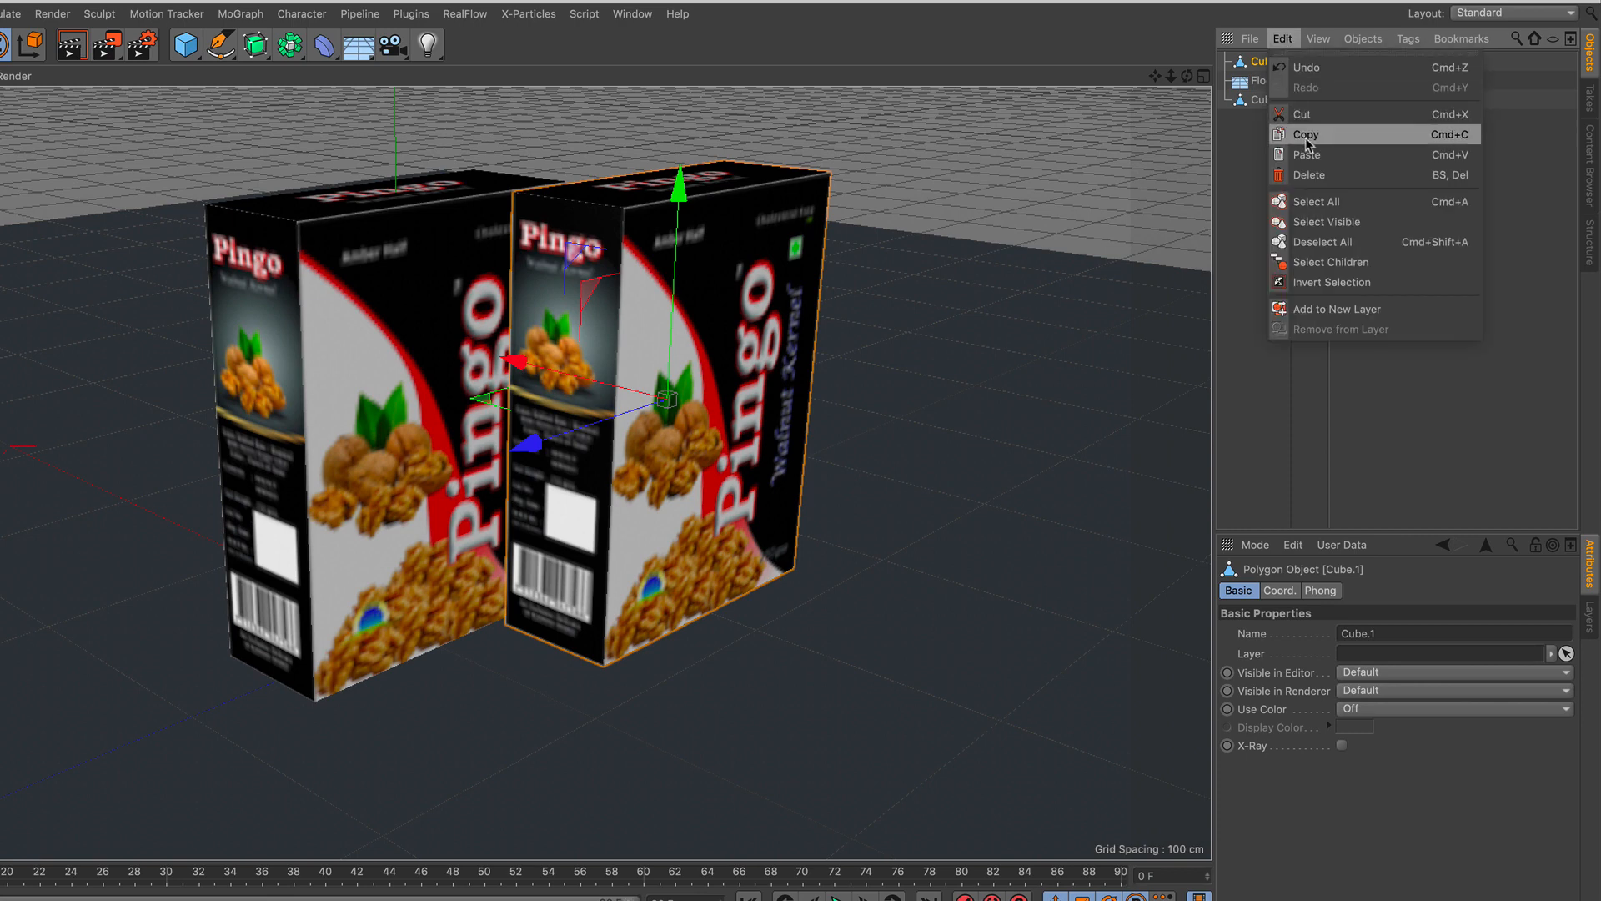
left_click(1324, 159)
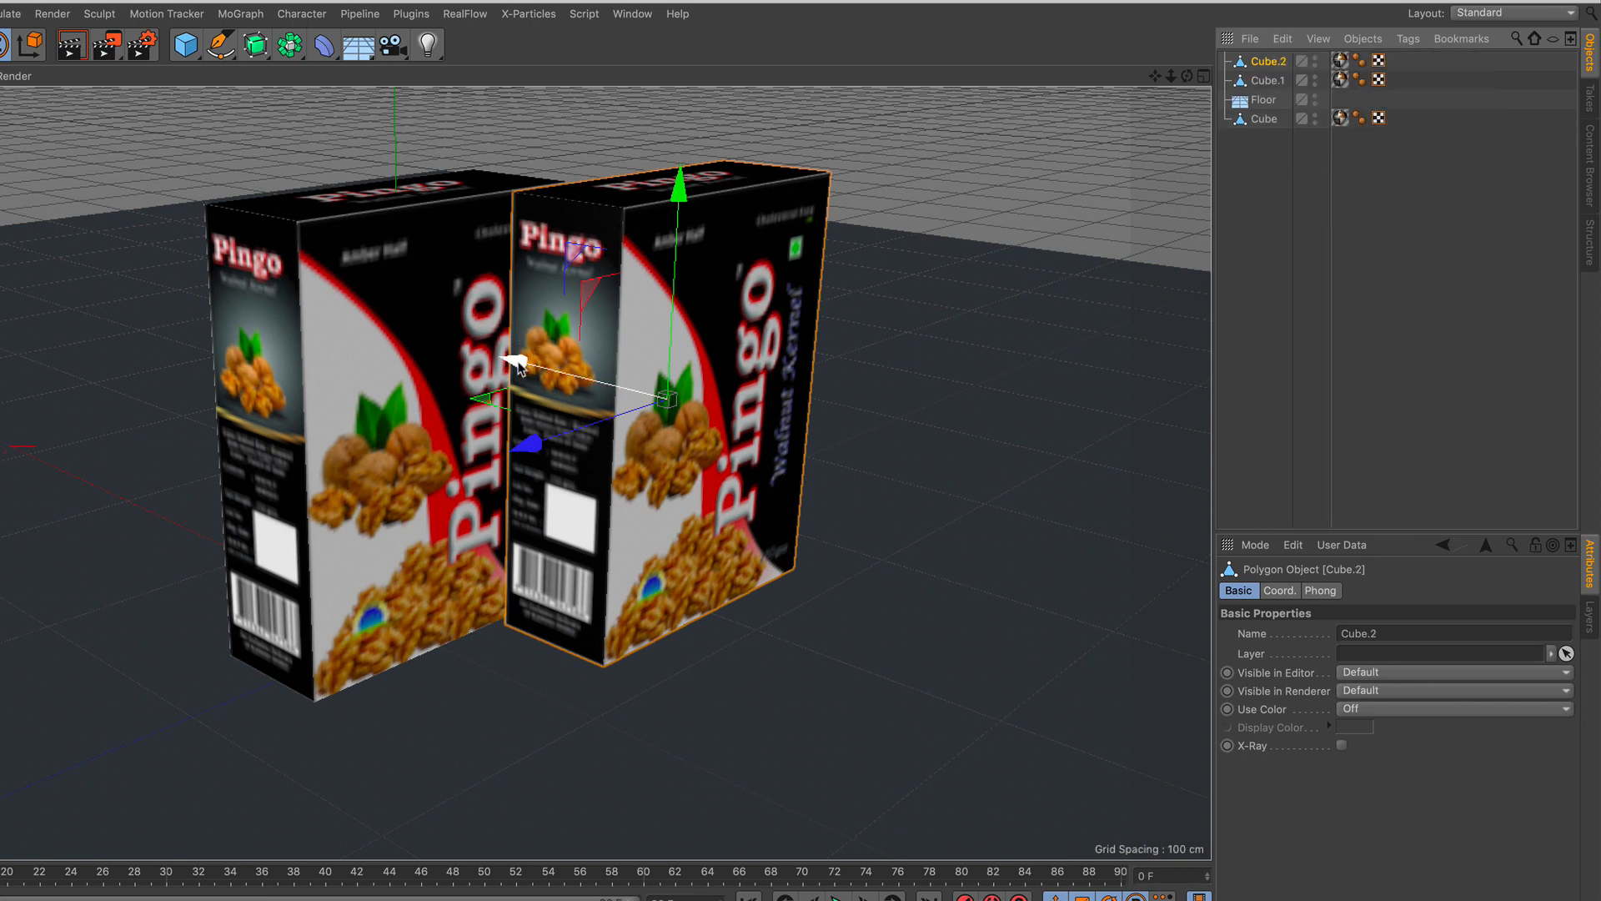
left_click_drag(517, 362, 809, 387)
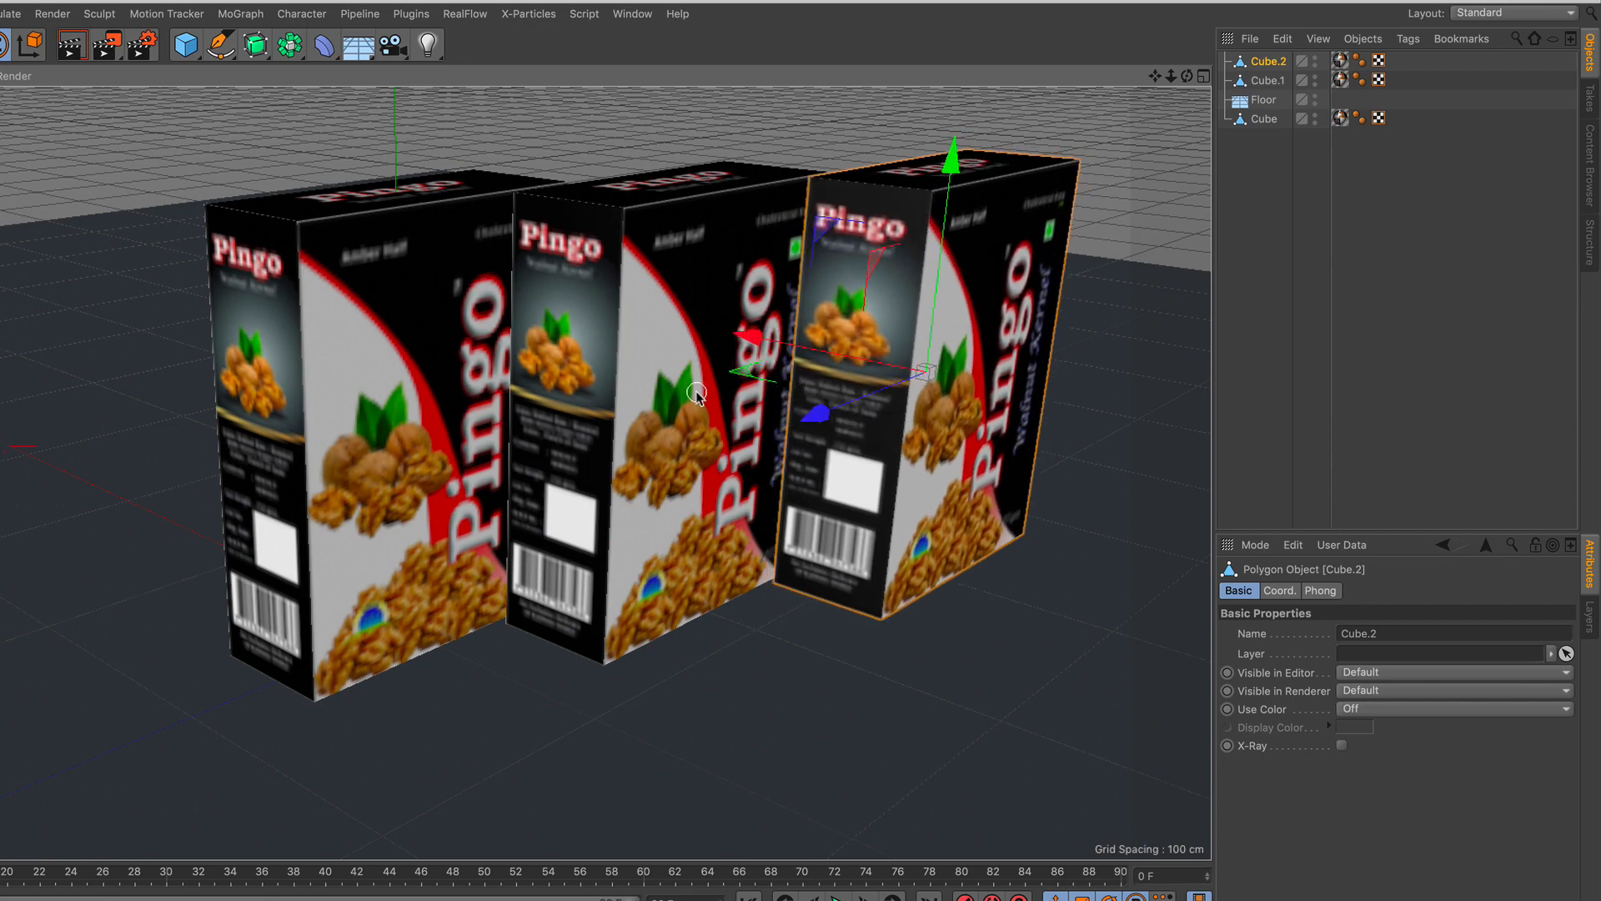
Step: Frame the three boxes closely and add the Ambient Occlusion effect to the render settings
scroll(696, 392, "up", 5)
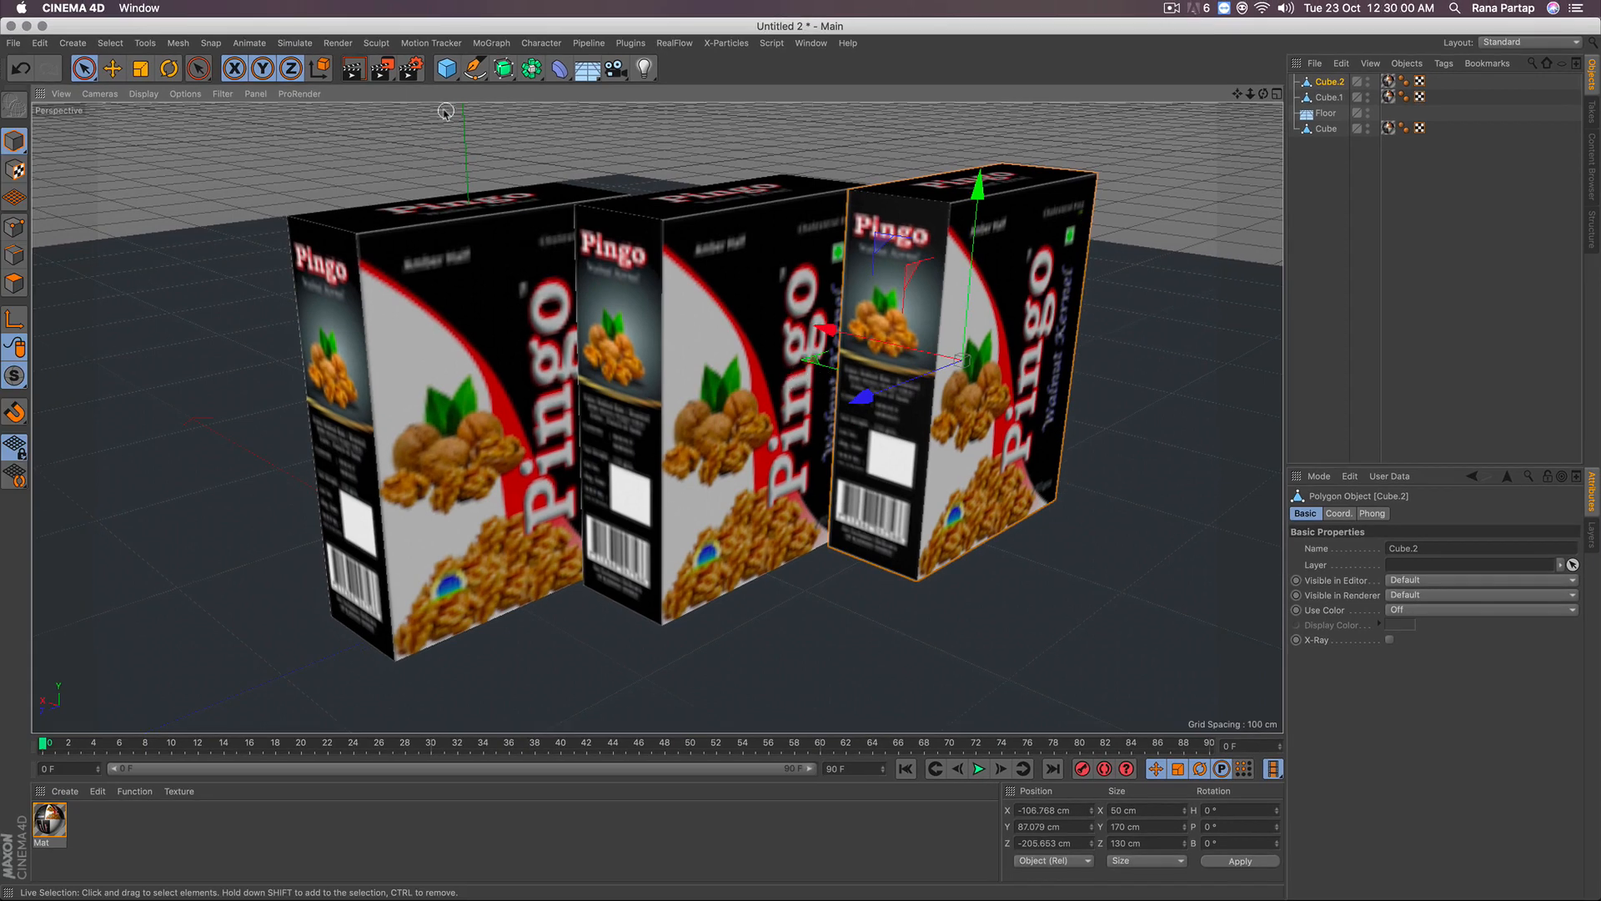
left_click(411, 69)
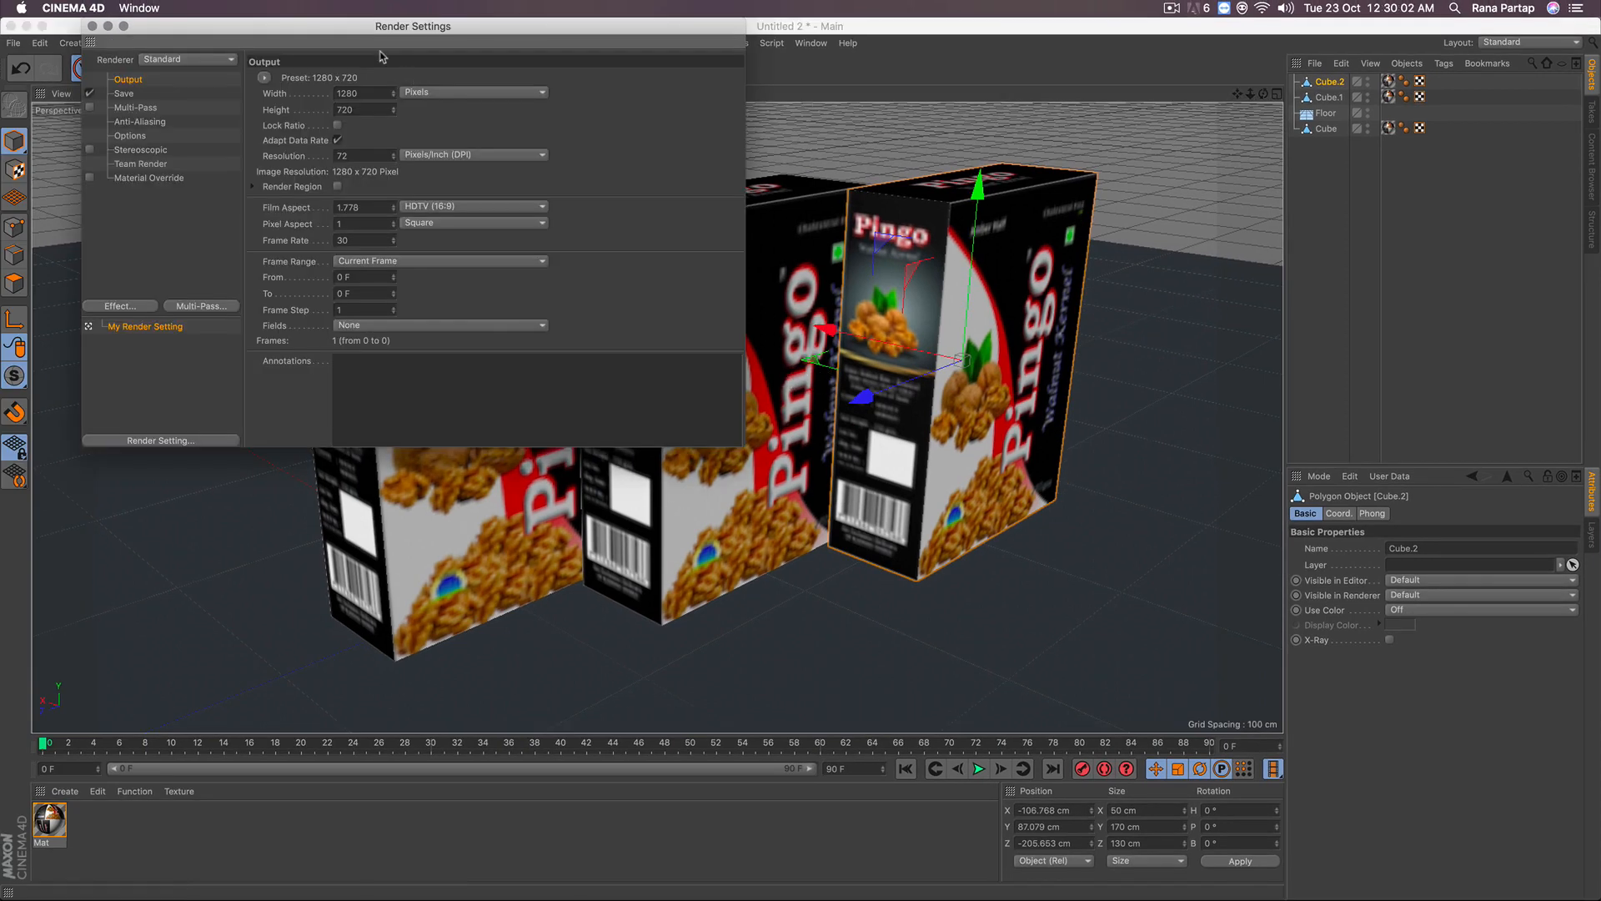
left_click_drag(367, 32, 532, 148)
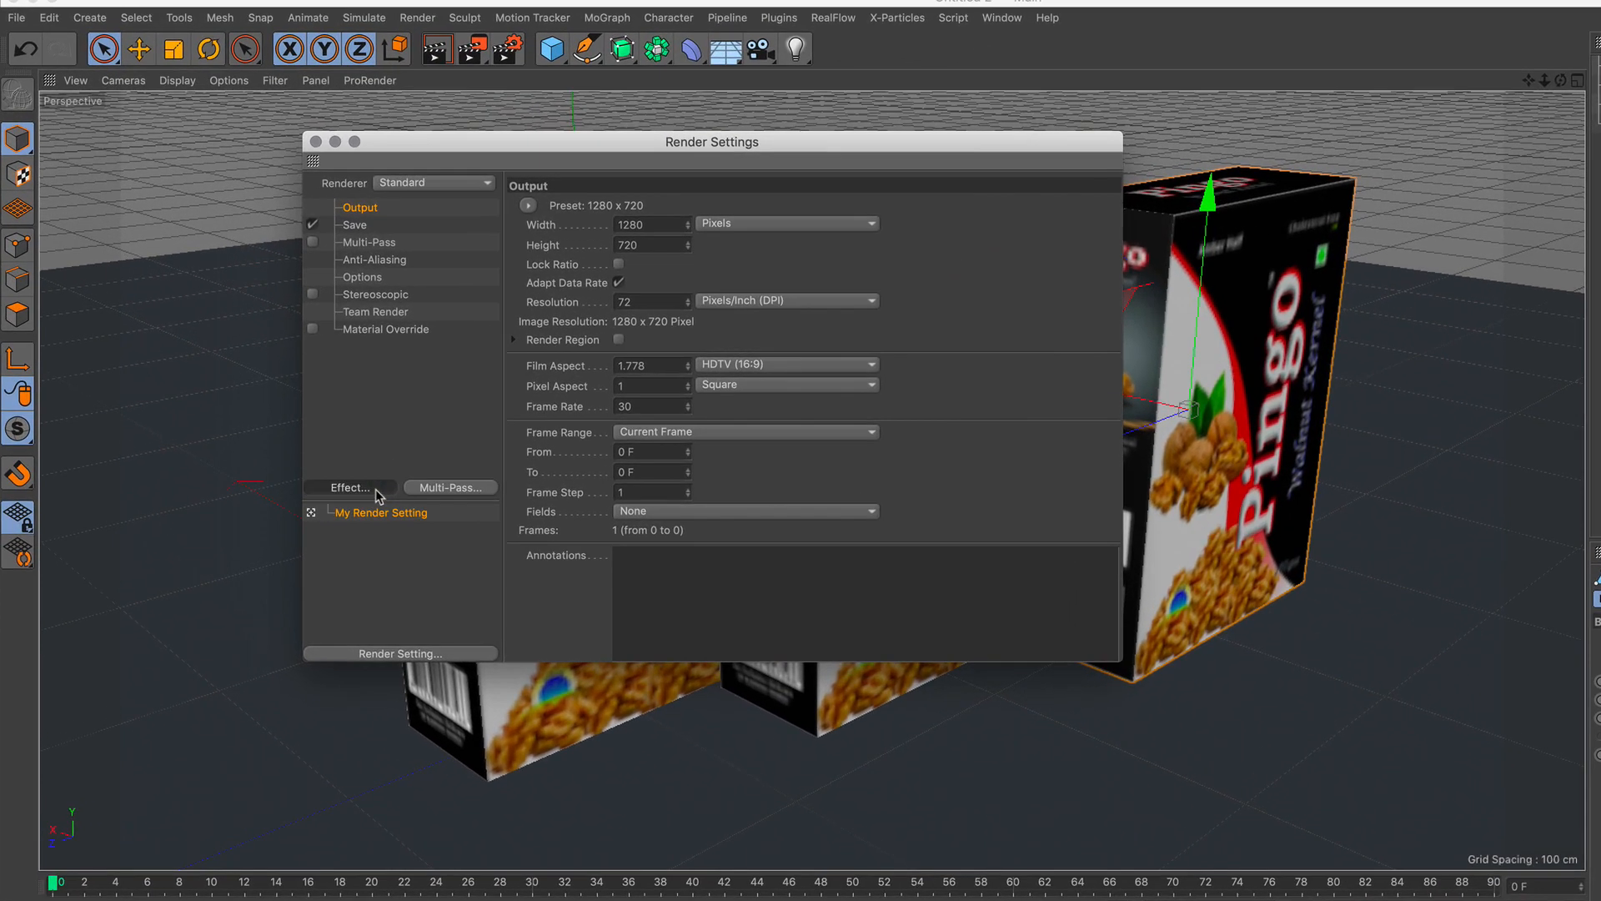
left_click(303, 423)
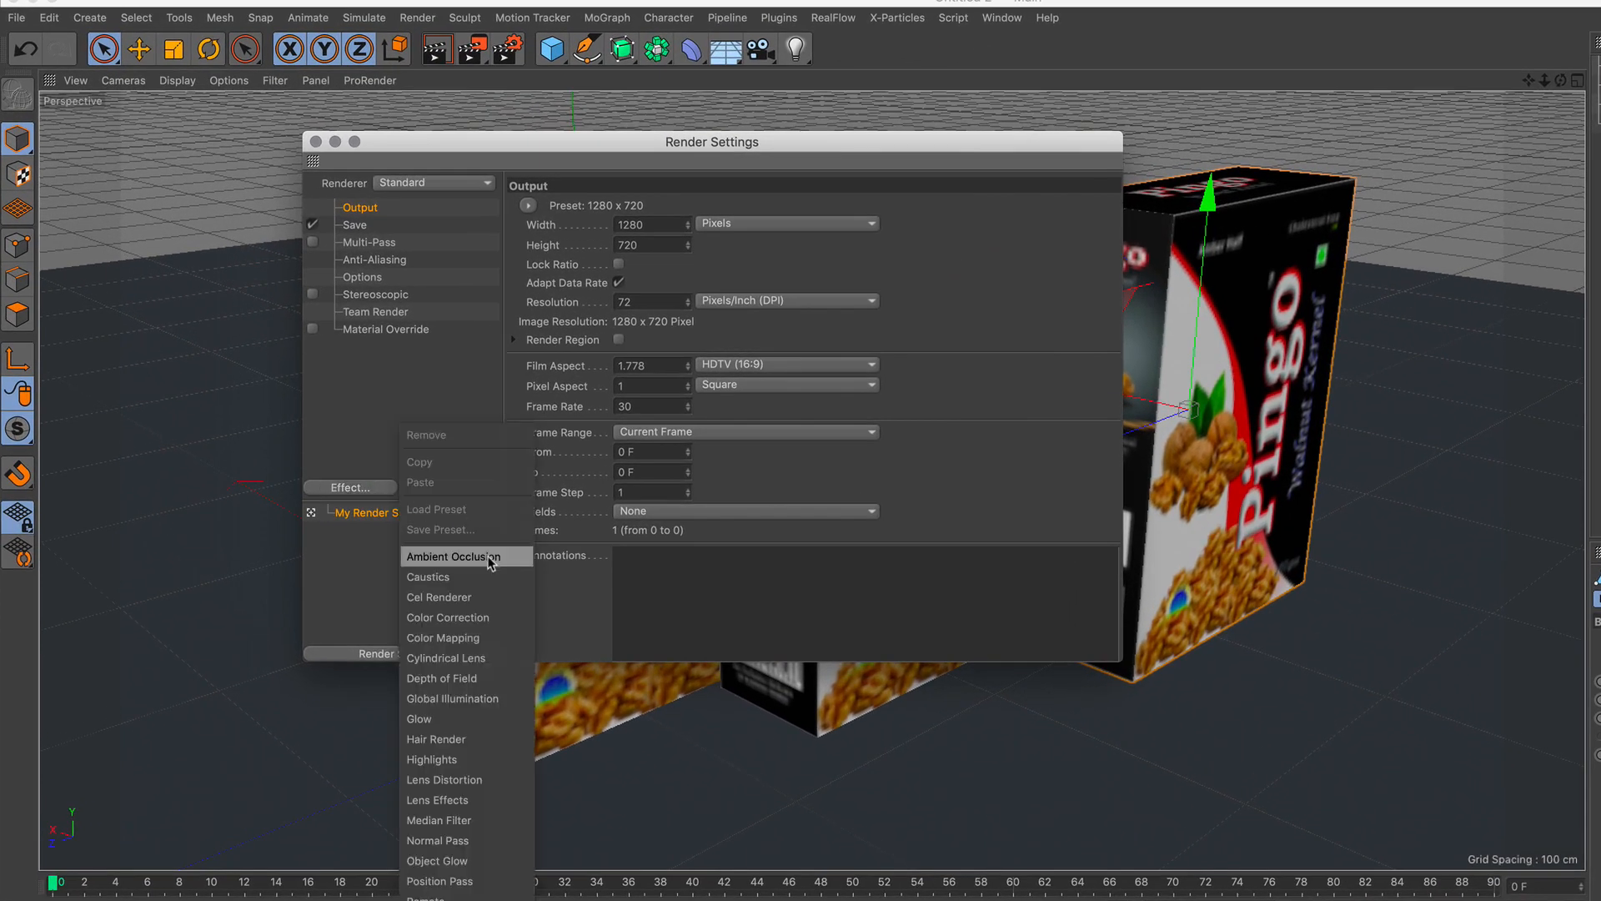
left_click(490, 559)
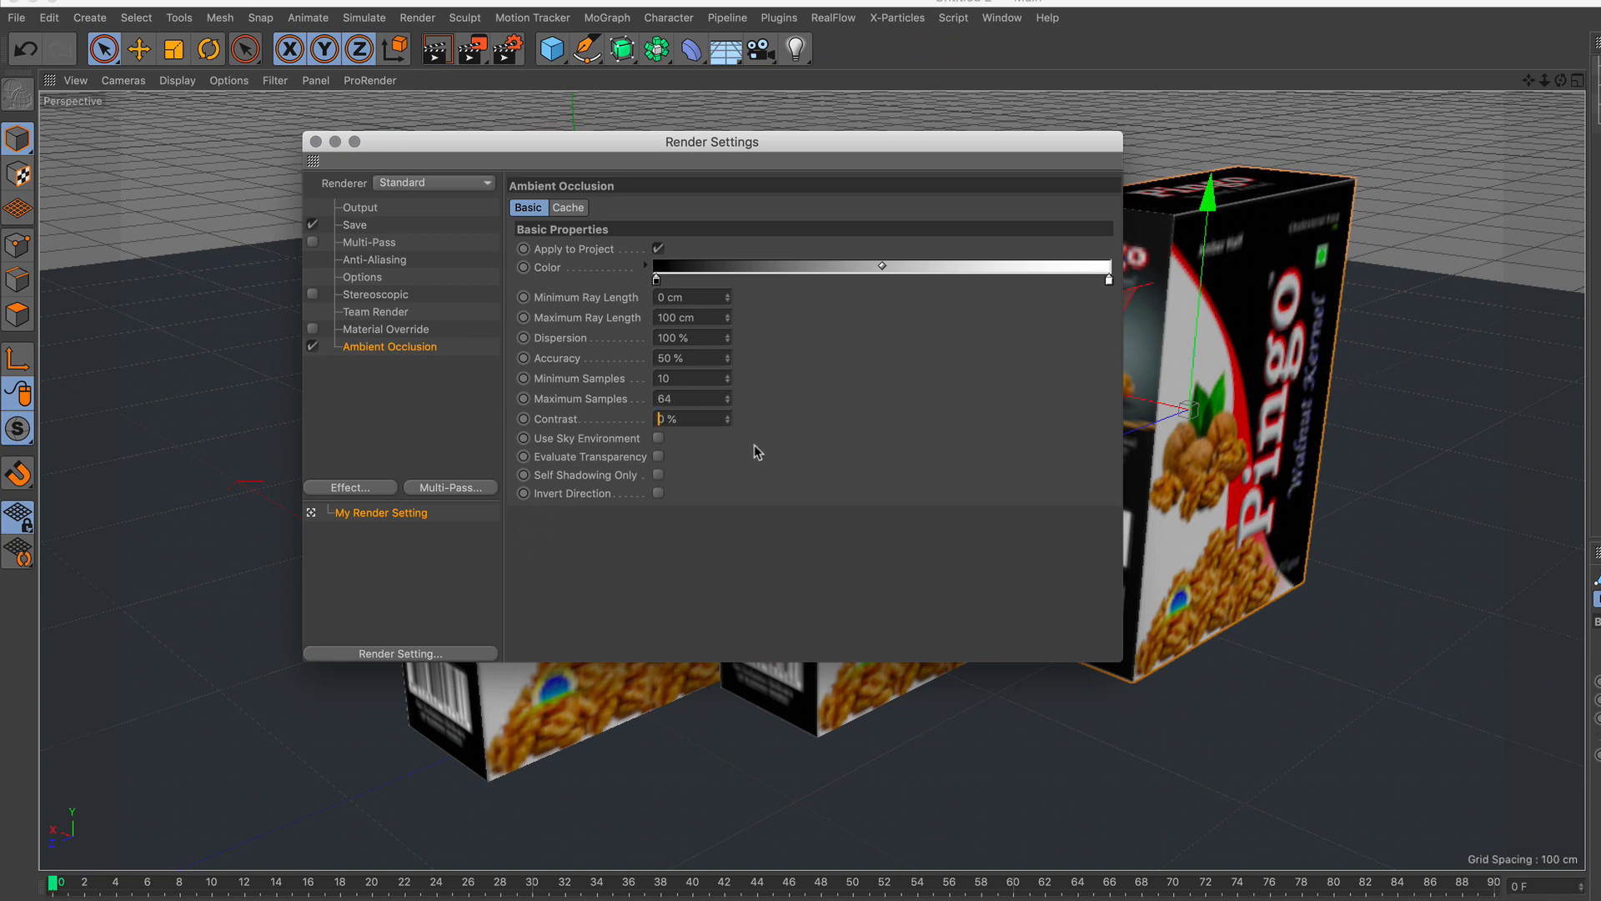
Step: Set the Ambient Occlusion contrast to 40 % and render the view of the three boxes
type("40")
key("Return")
left_click(316, 142)
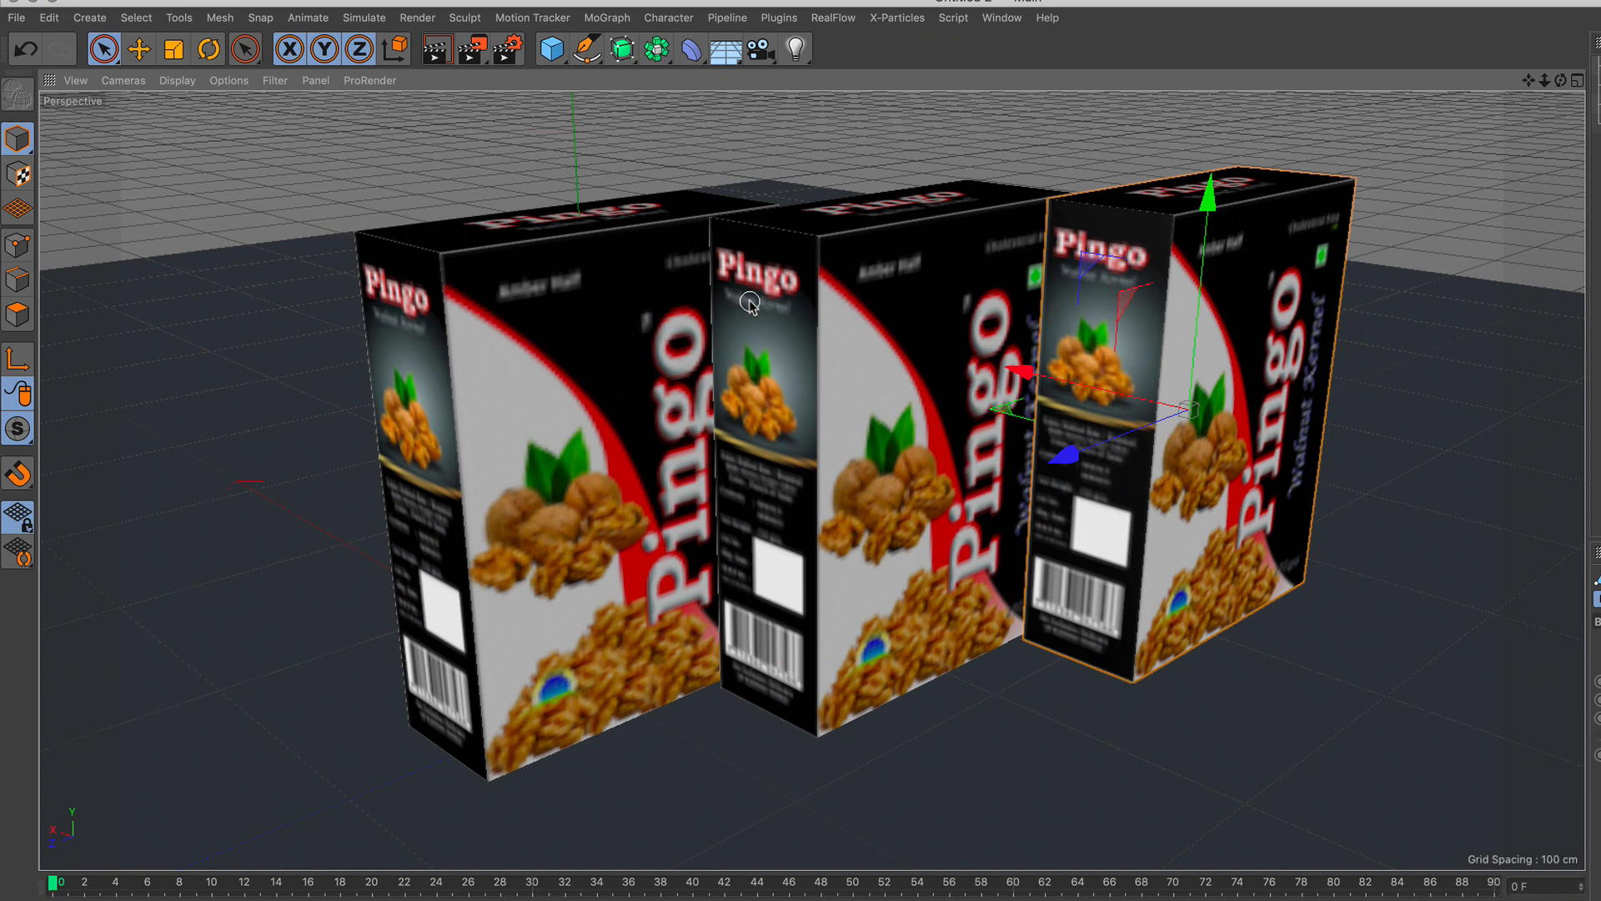
left_click(436, 58)
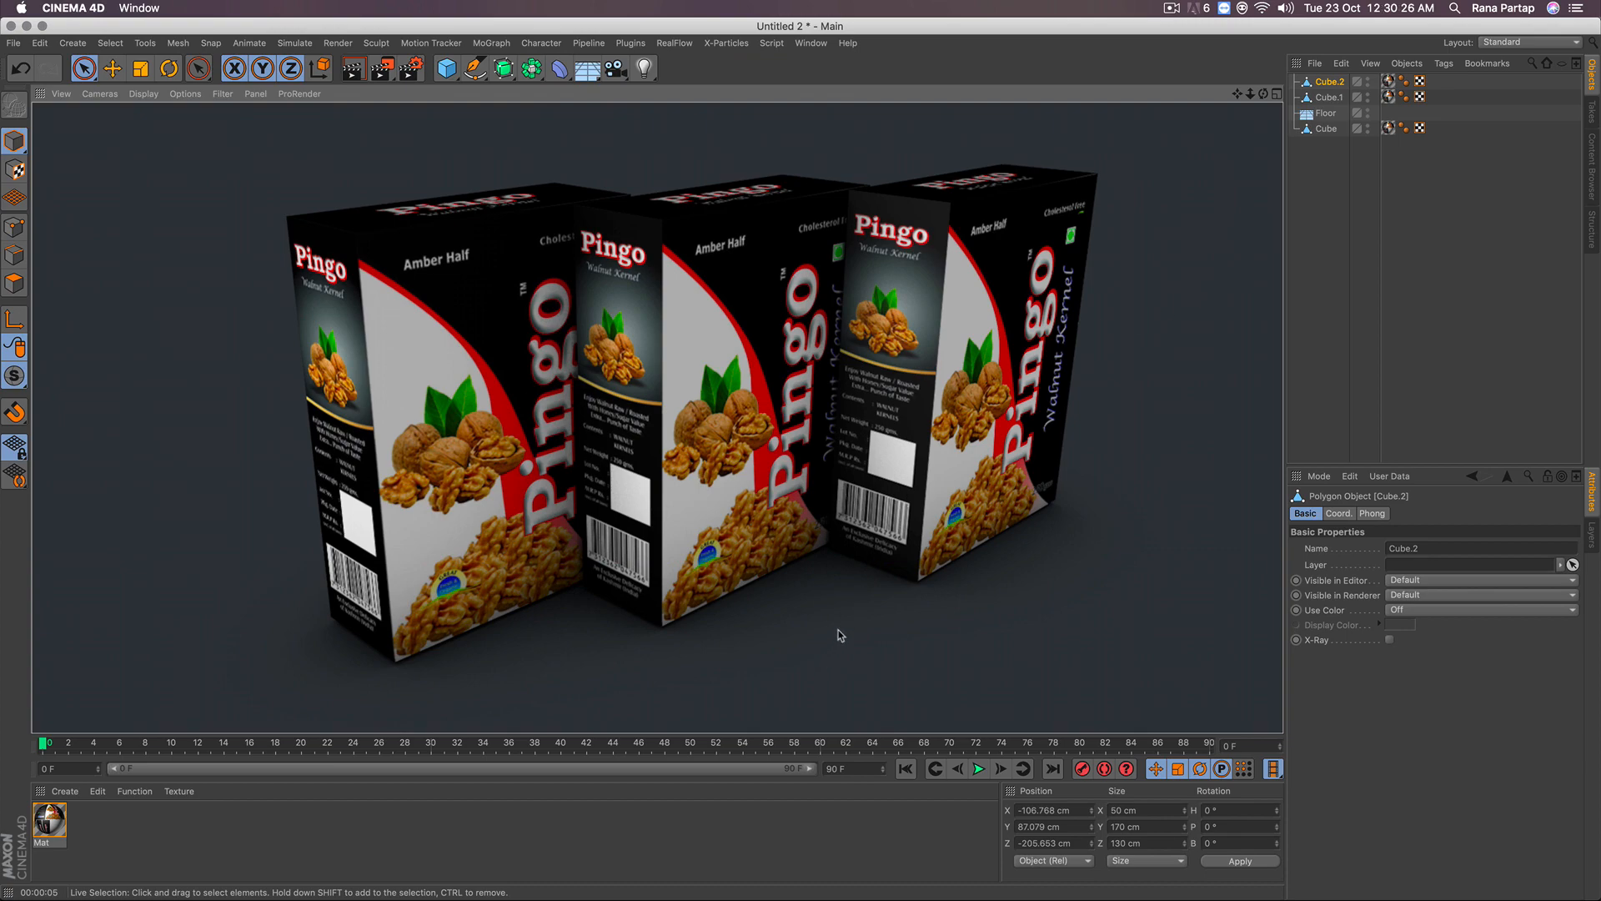
Step: Lower the viewing angle on the boxes, add a Sky object, and place the Floor directly beneath it in the object hierarchy
scroll(776, 457, "down", 5)
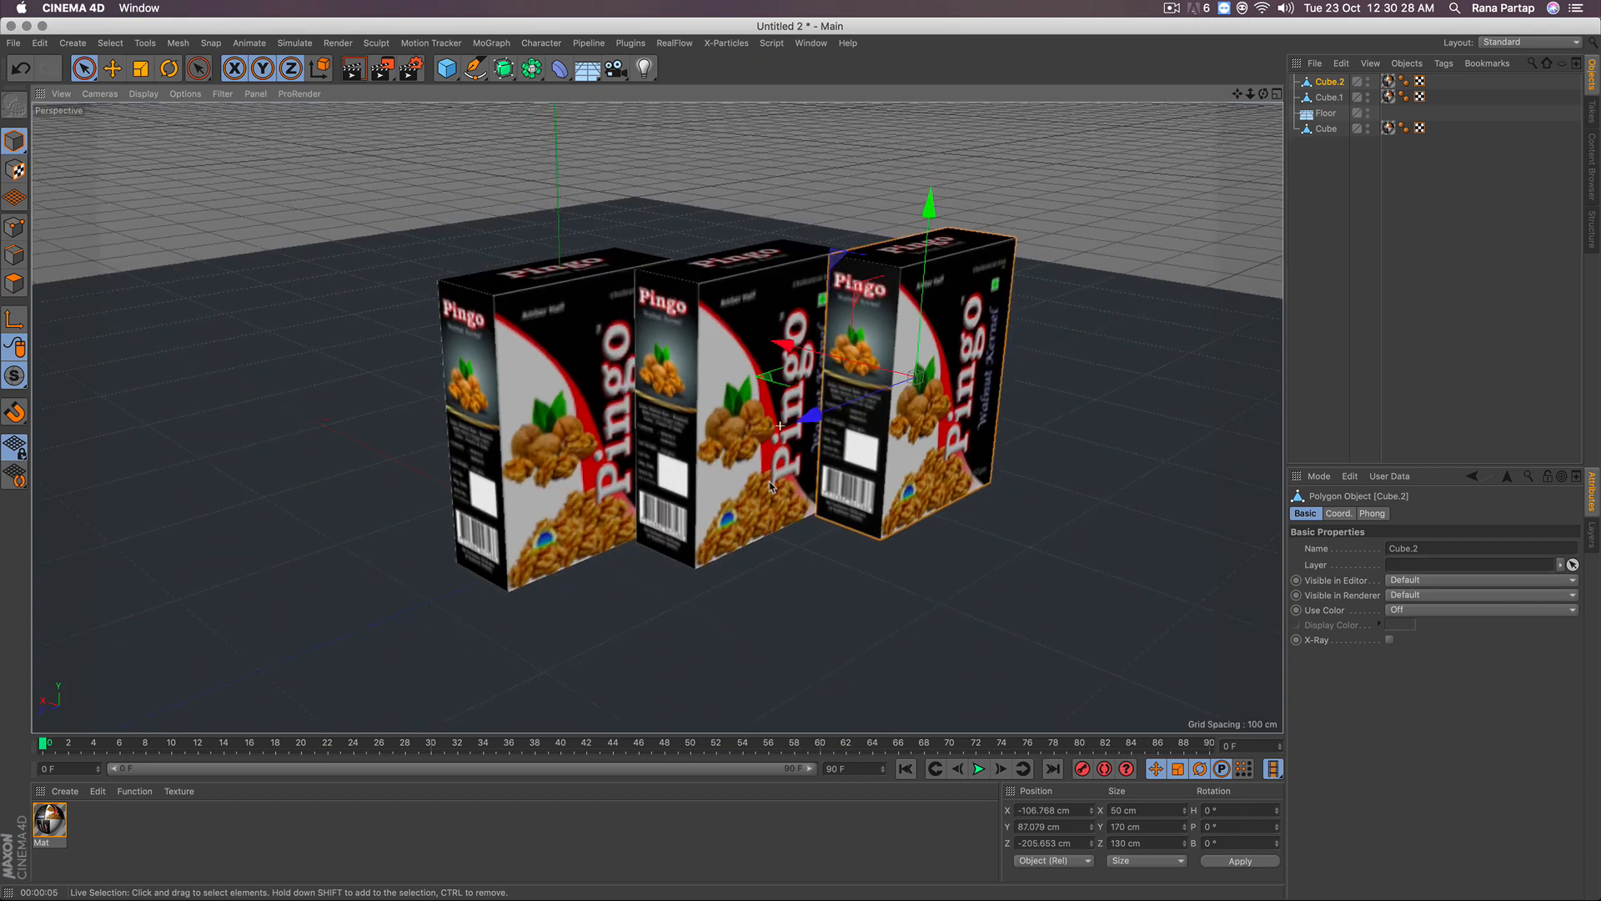
left_click_drag(782, 439, 773, 421, "alt")
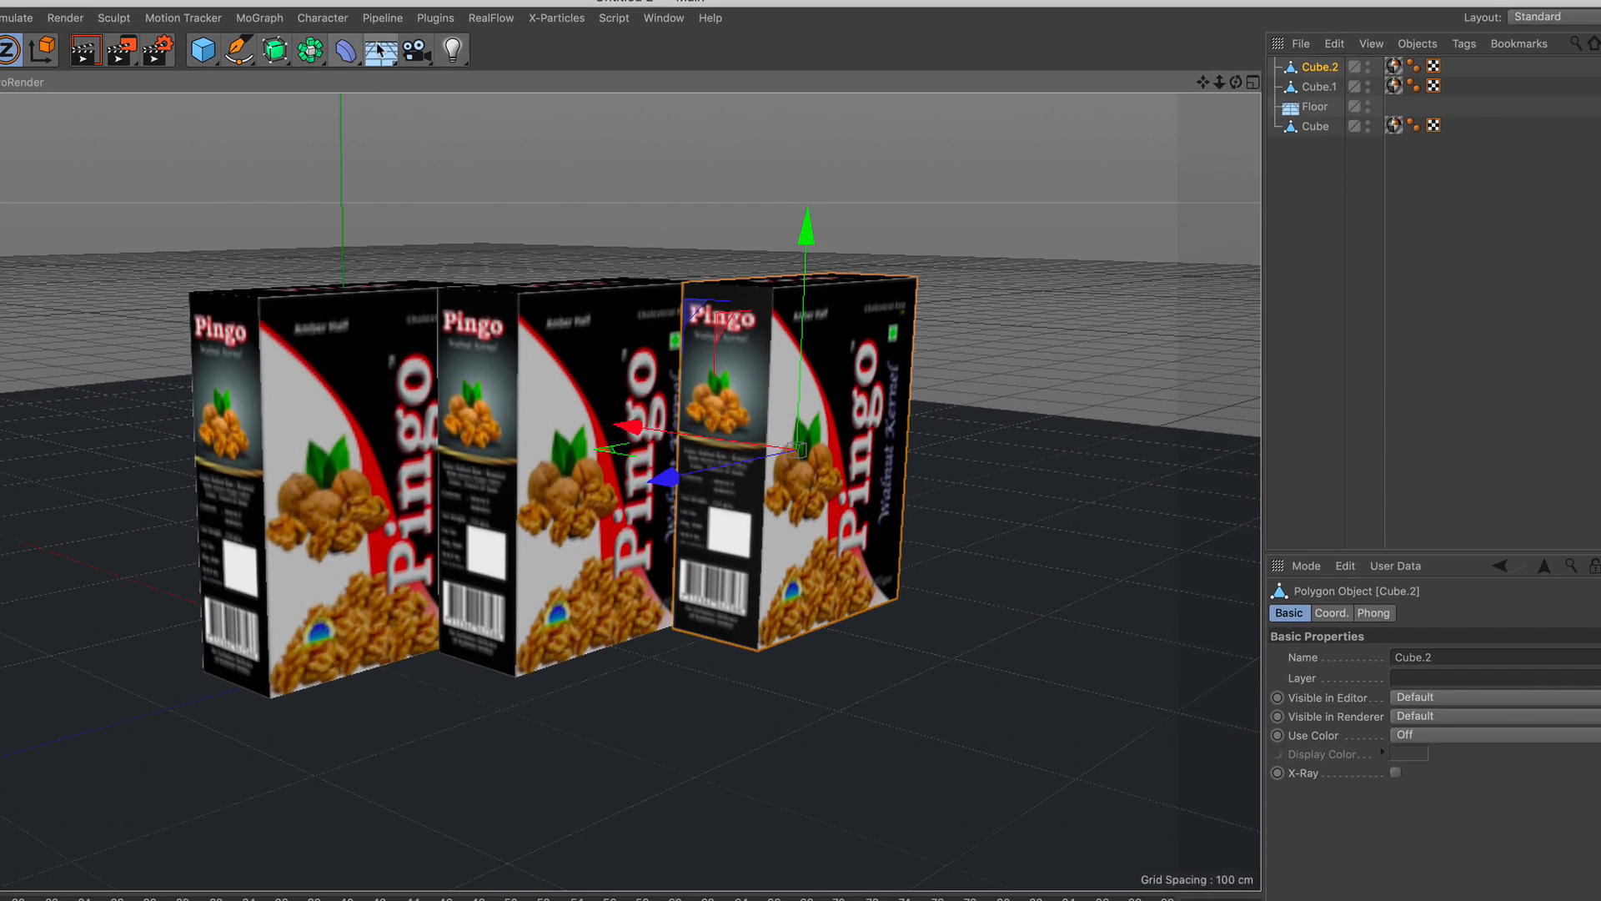
left_click(589, 70)
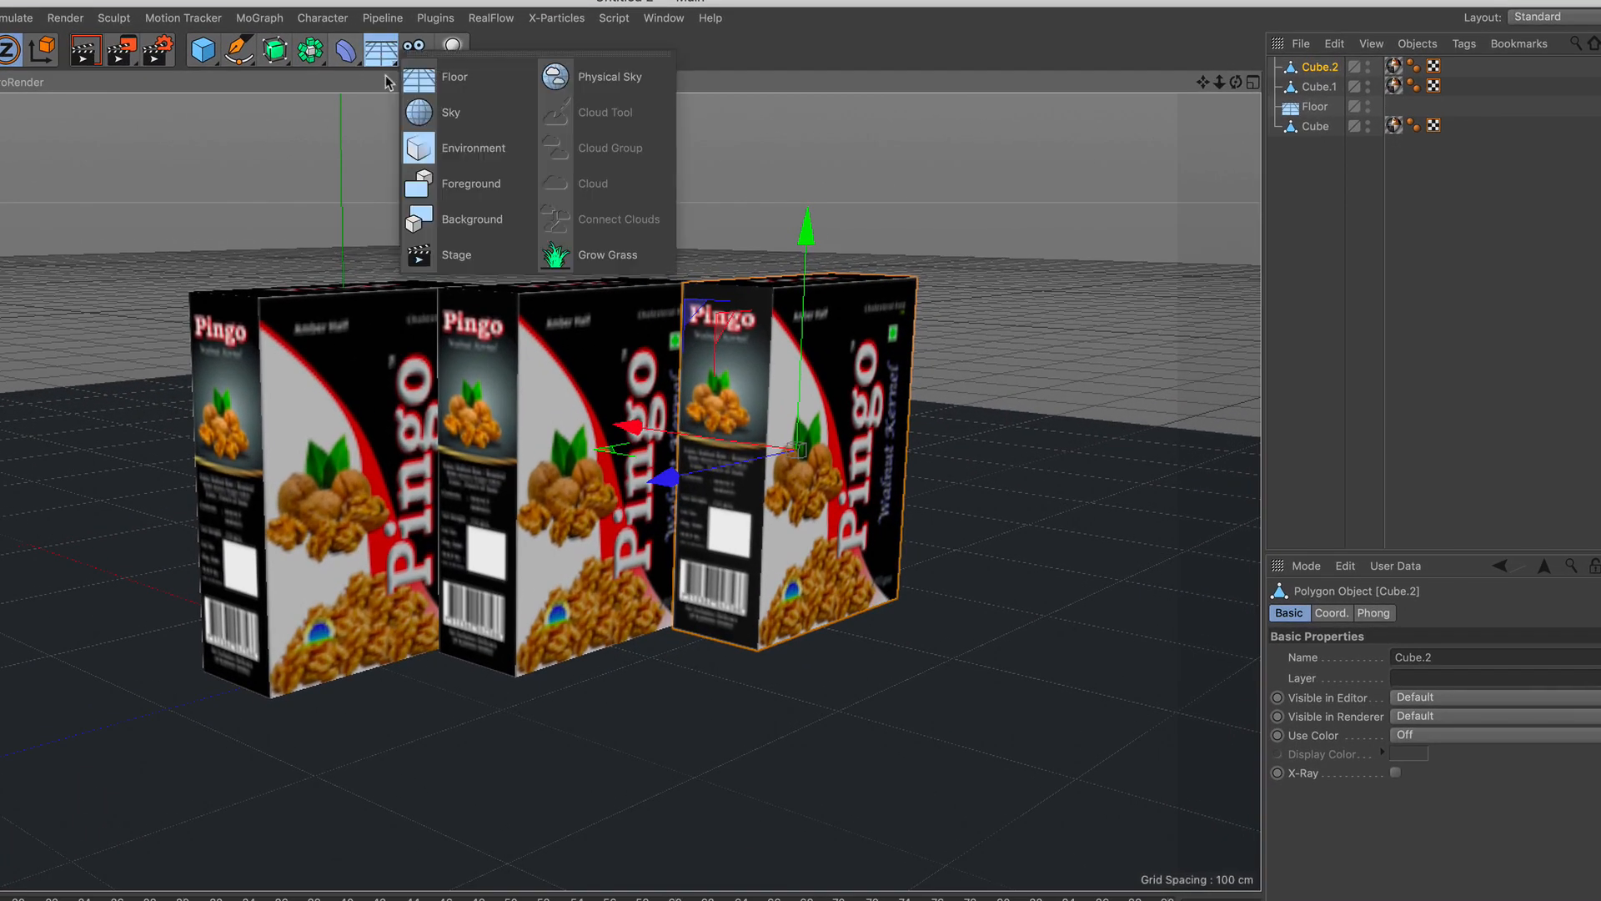
left_click(509, 121)
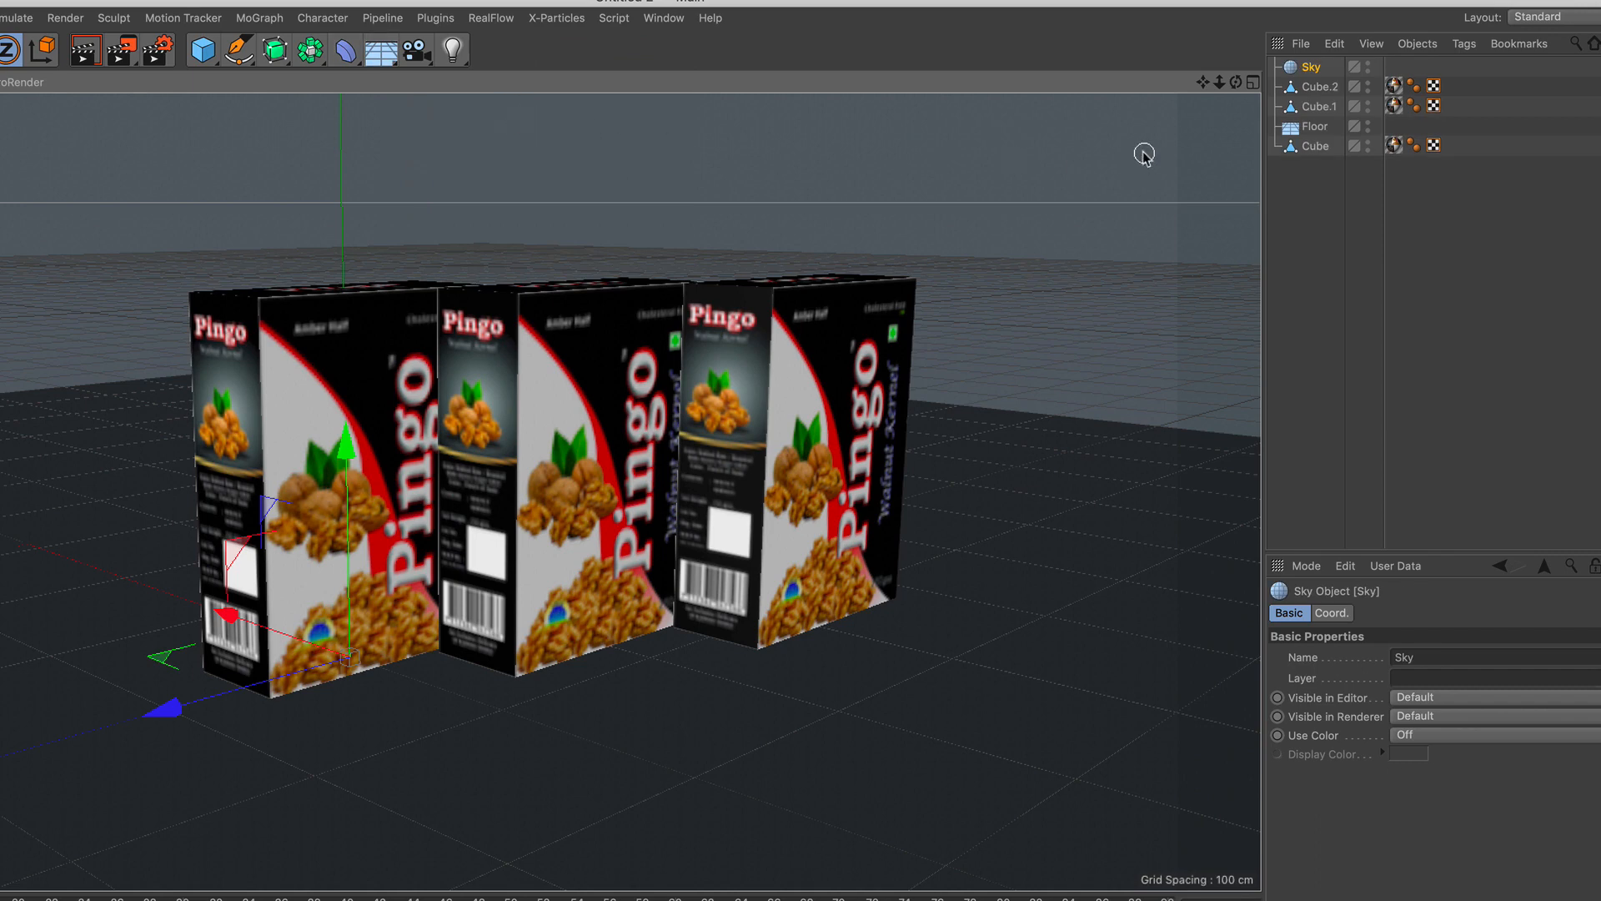
left_click_drag(1293, 138, 1314, 84)
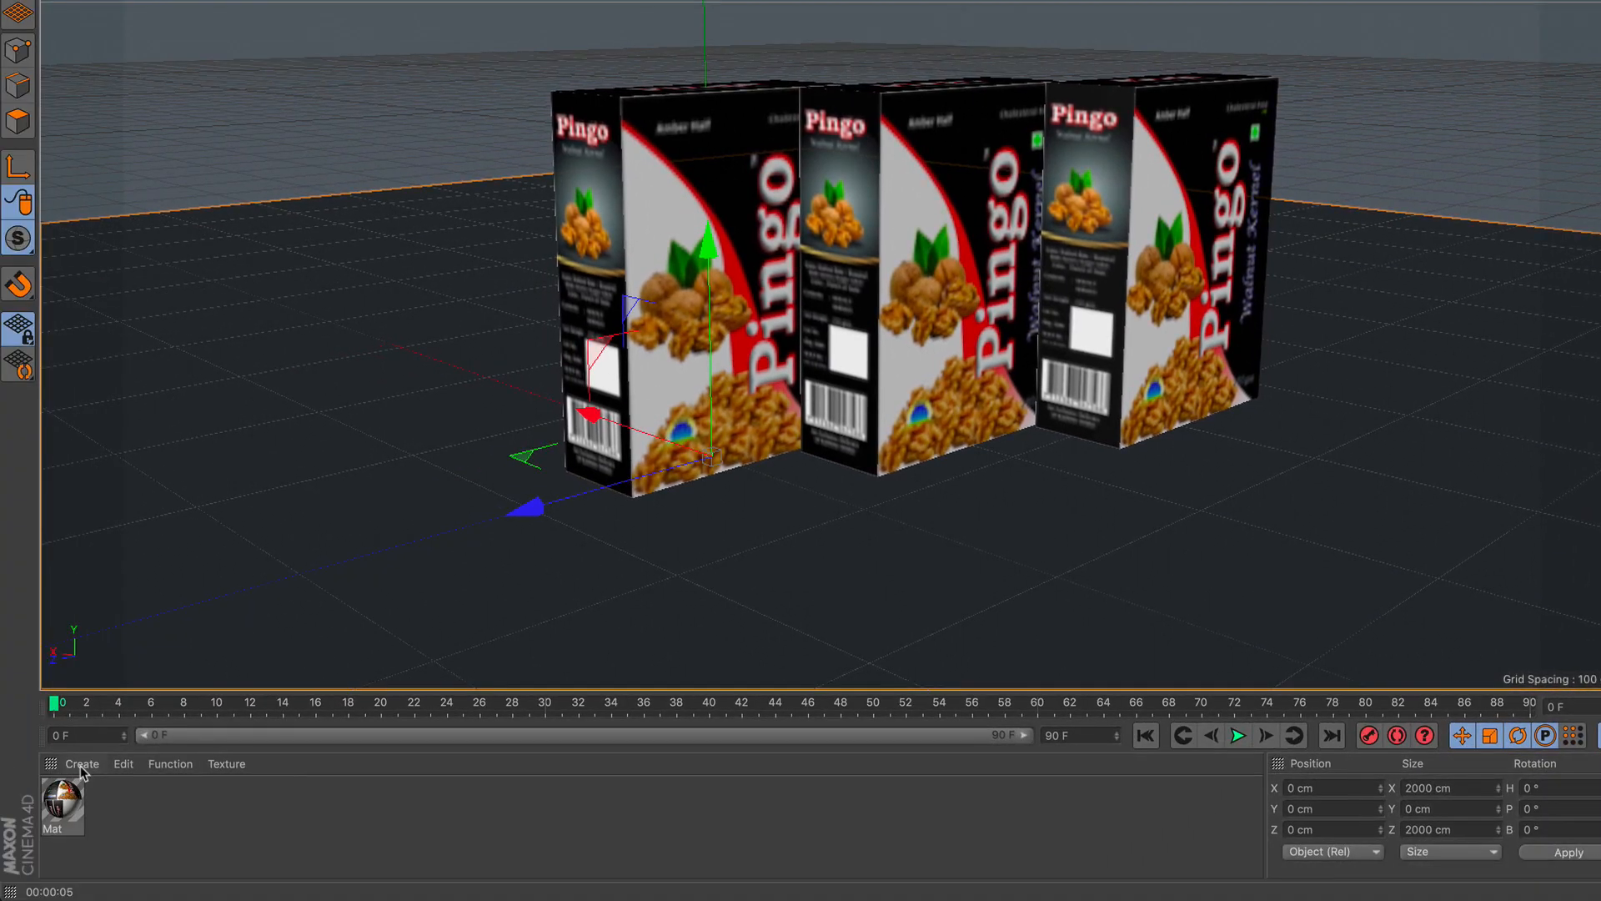
Step: Create a new material and load a Gradient shader into its Color texture, opening the shader's properties
left_click(81, 764)
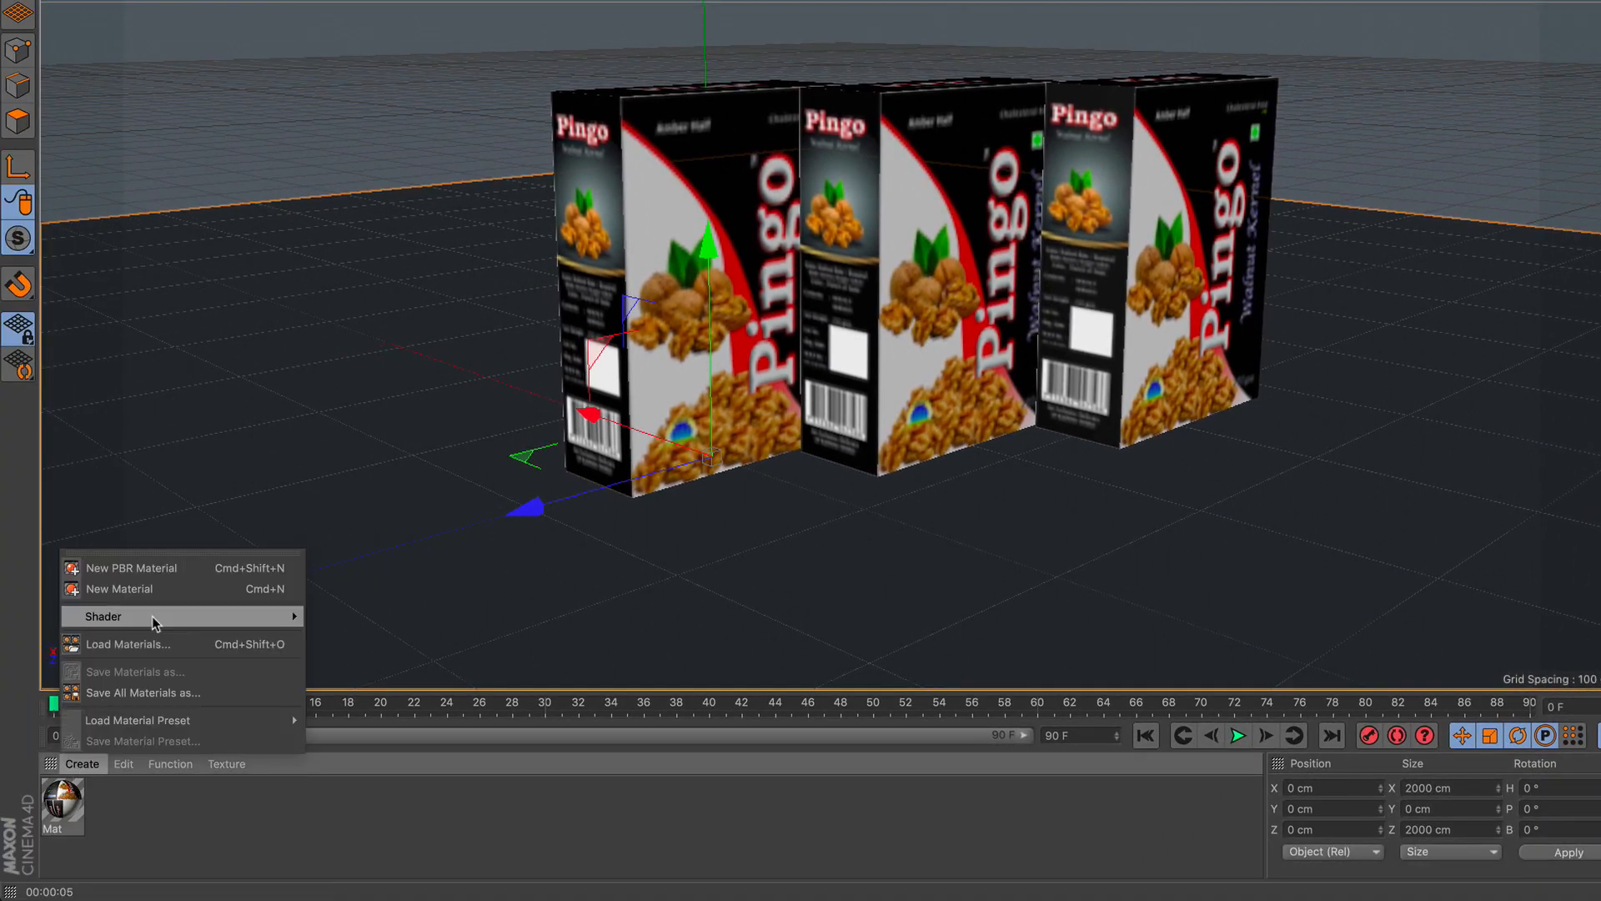
left_click(175, 590)
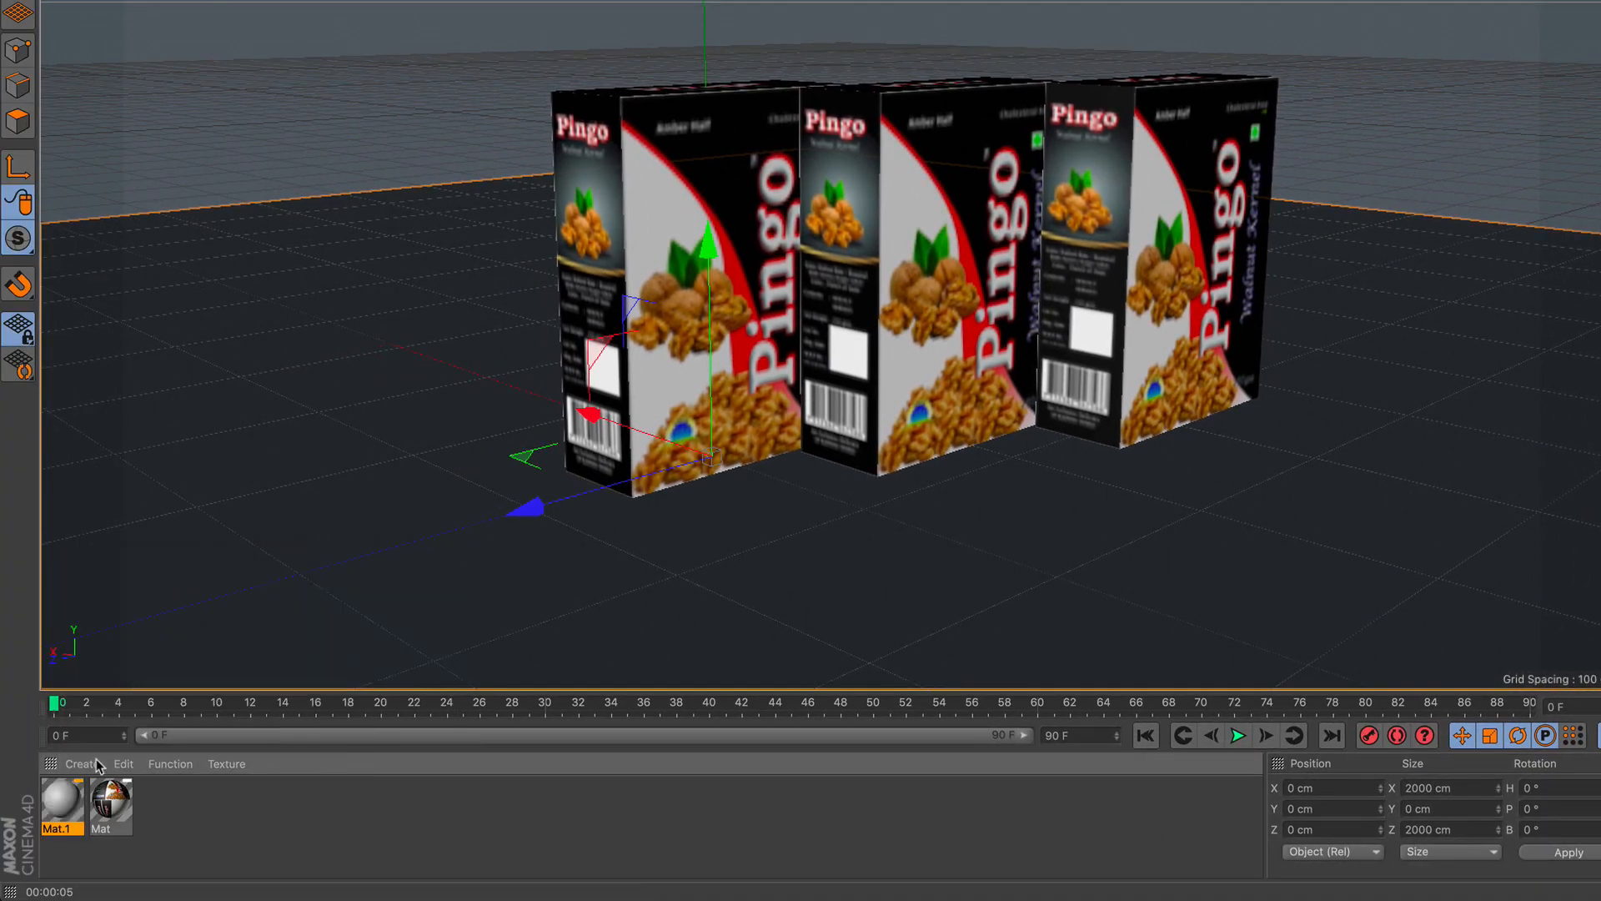
double_click(62, 800)
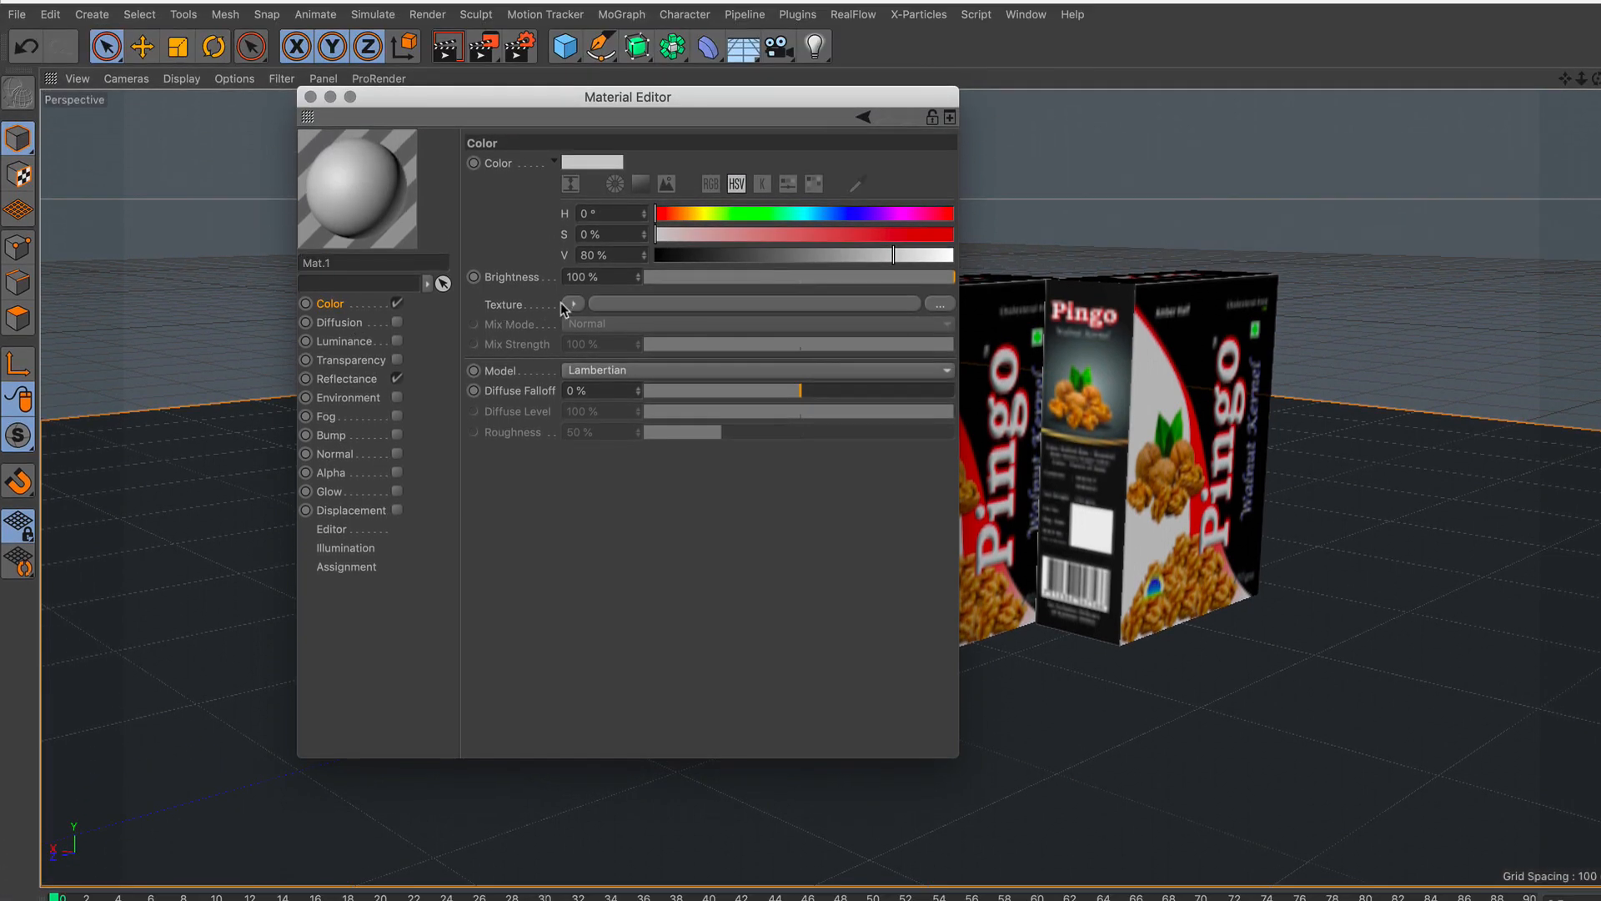
left_click(572, 304)
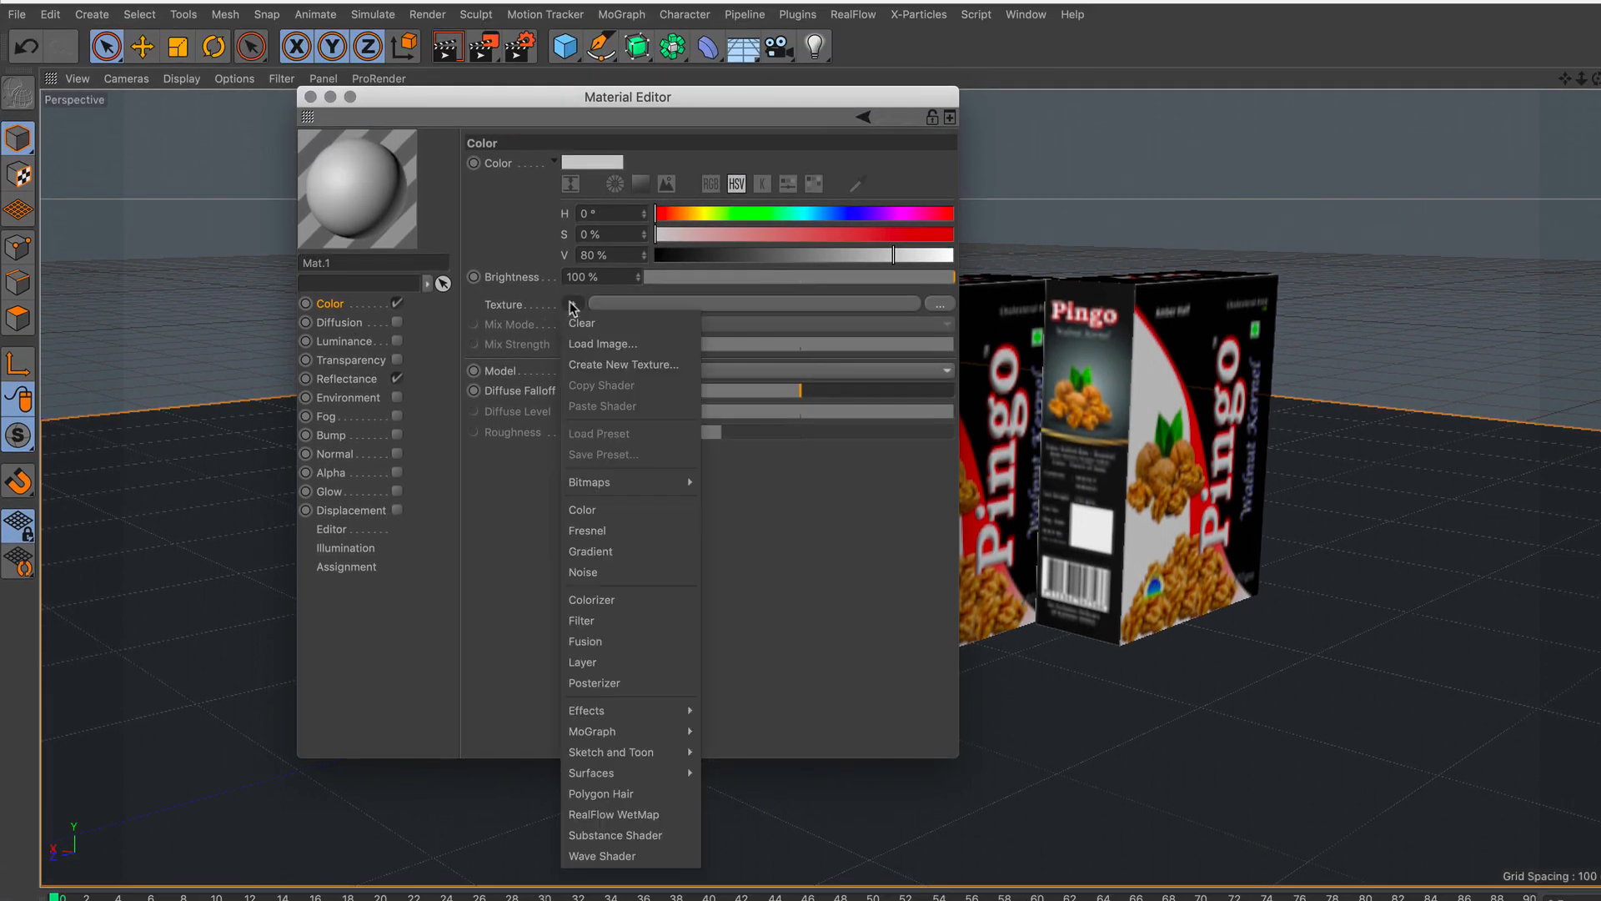
left_click(626, 552)
left_click(729, 305)
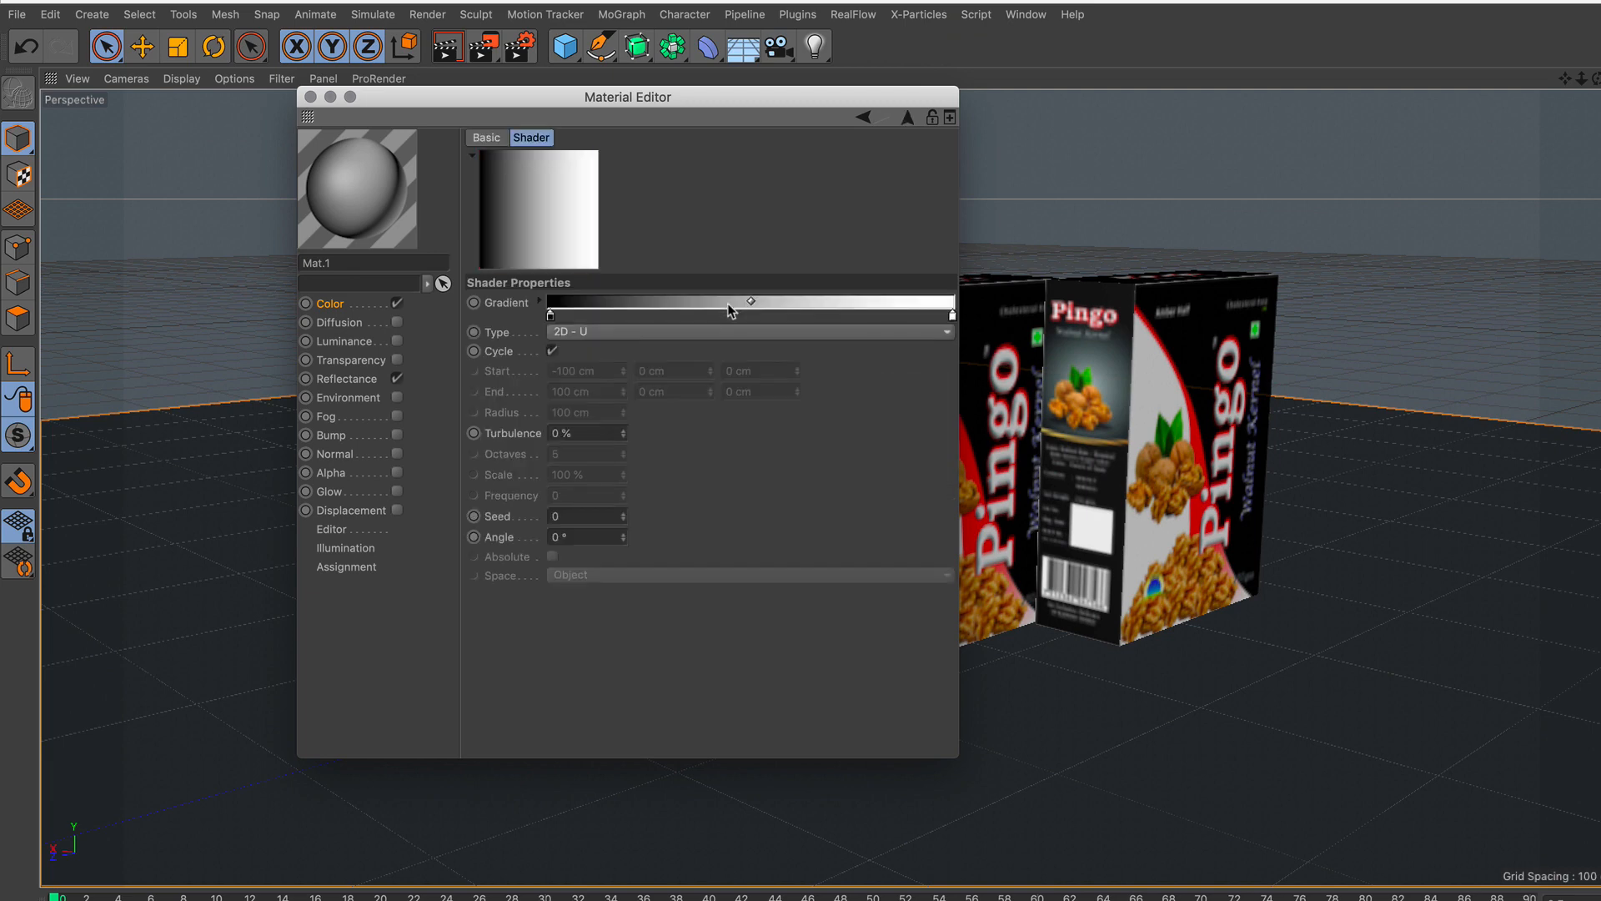
Step: Color the gradient from light grey to grey with 52 % value and set its type to 2D - Circular
left_click(551, 316)
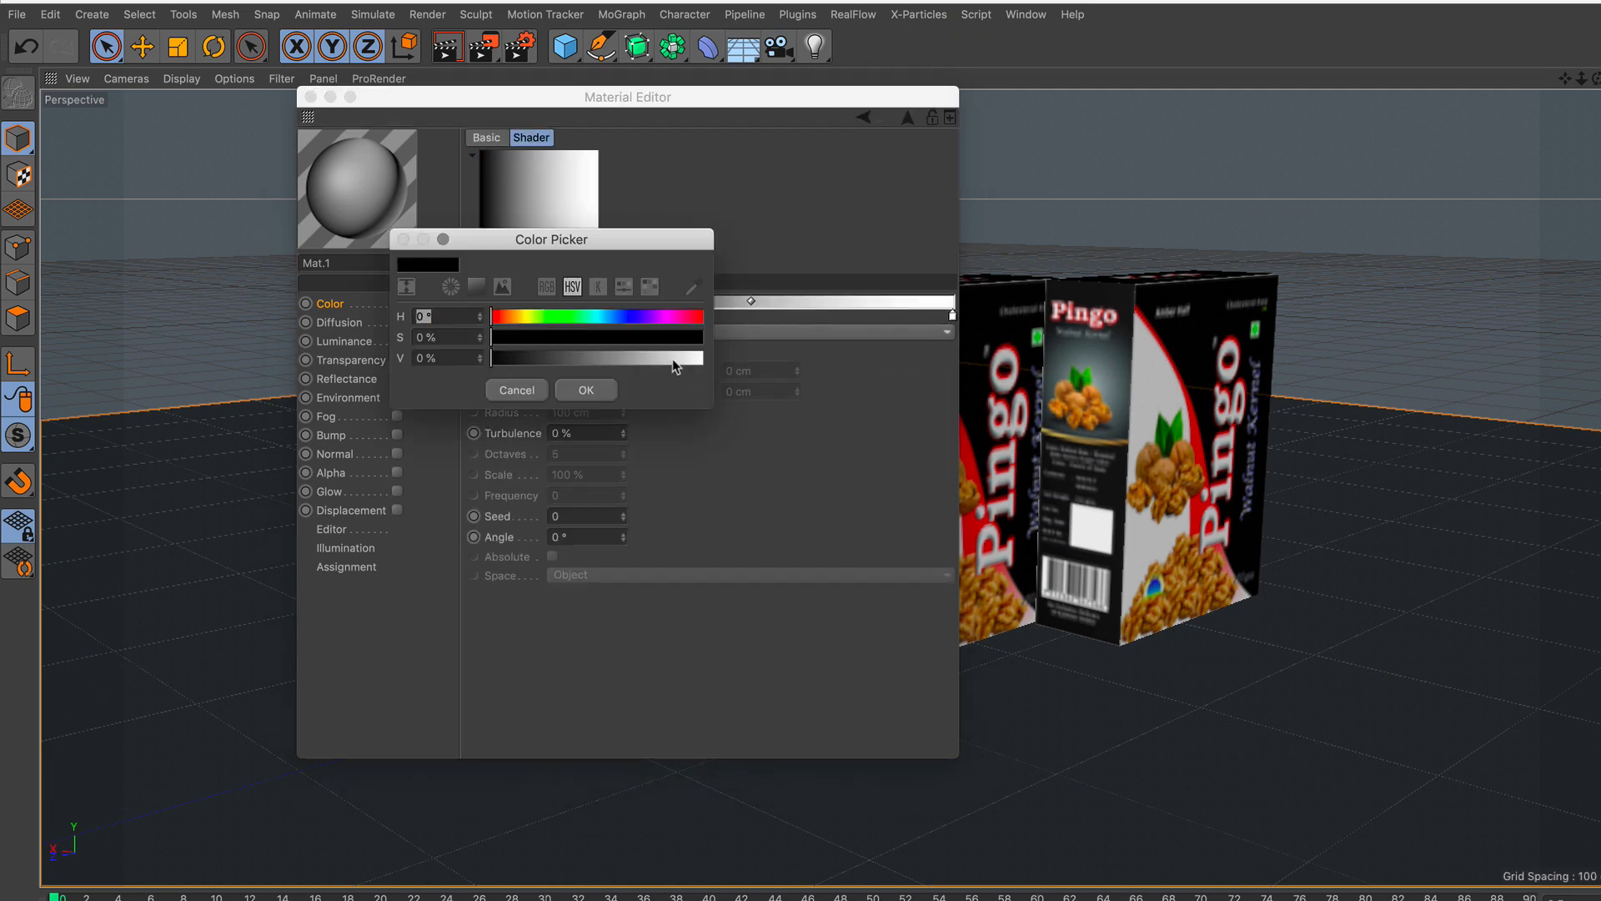
left_click(672, 358)
left_click(608, 391)
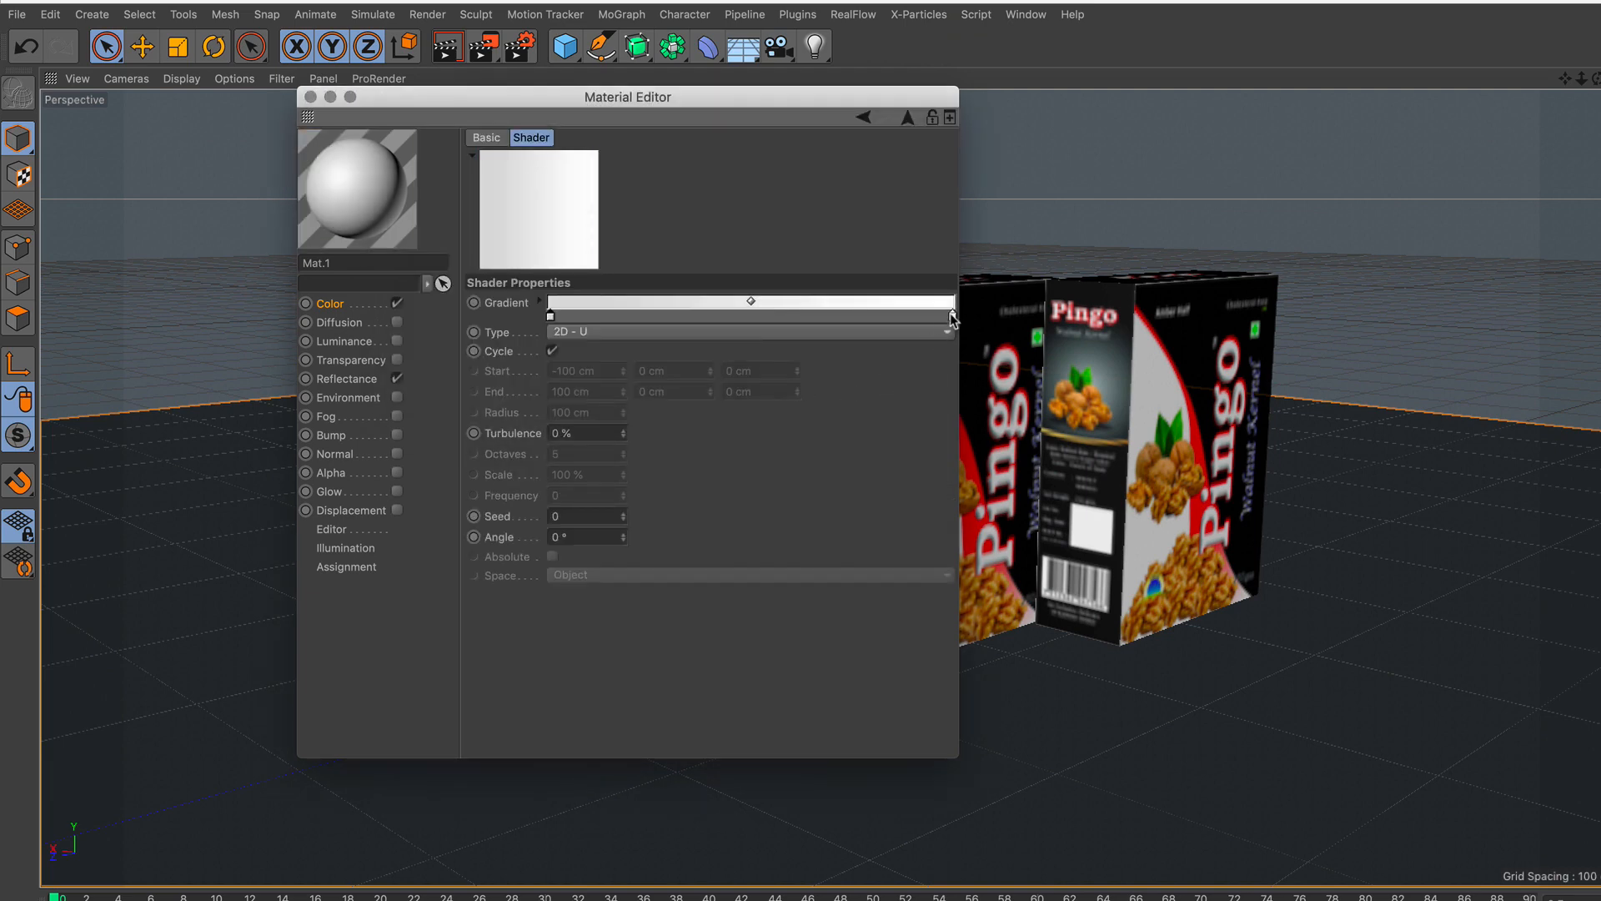
double_click(952, 316)
left_click(1000, 355)
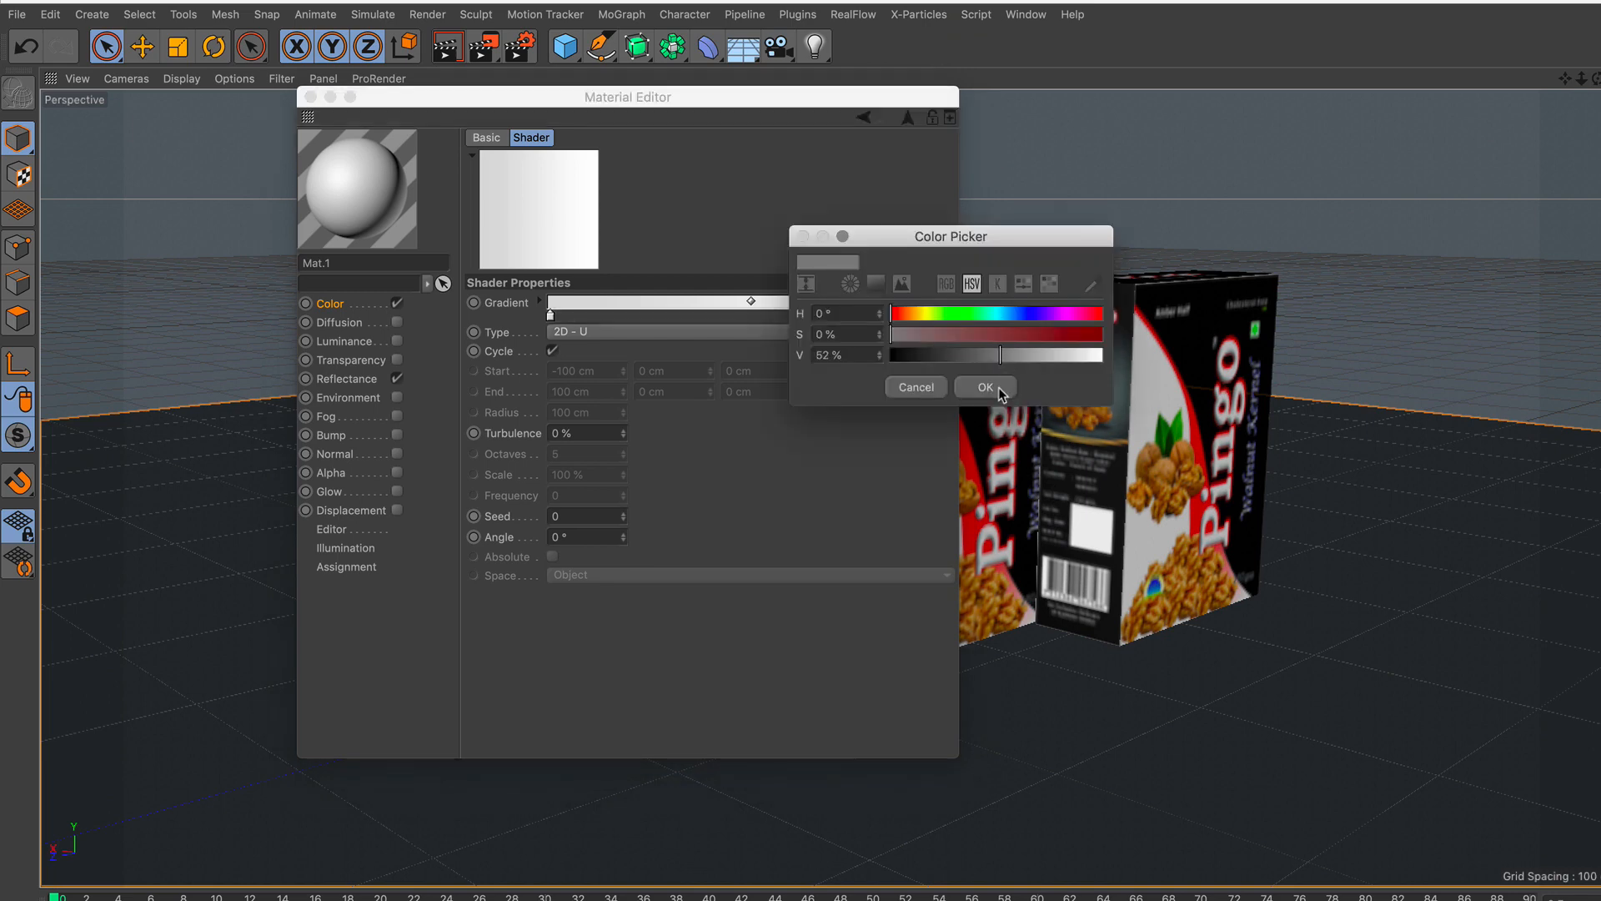
left_click(985, 387)
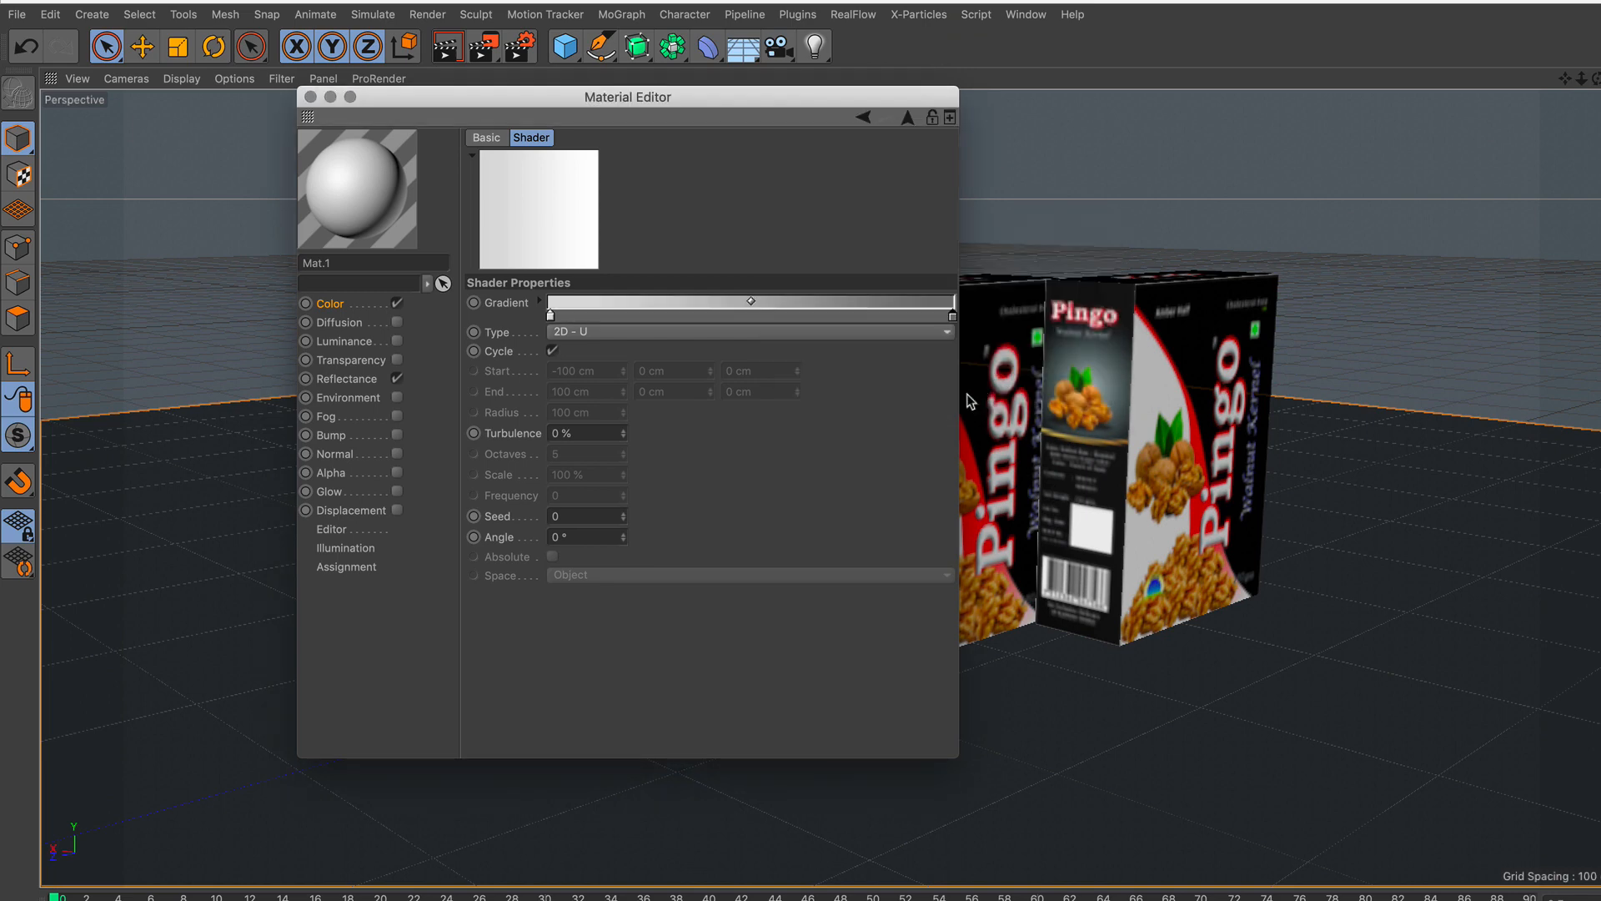
left_click(594, 334)
left_click(641, 434)
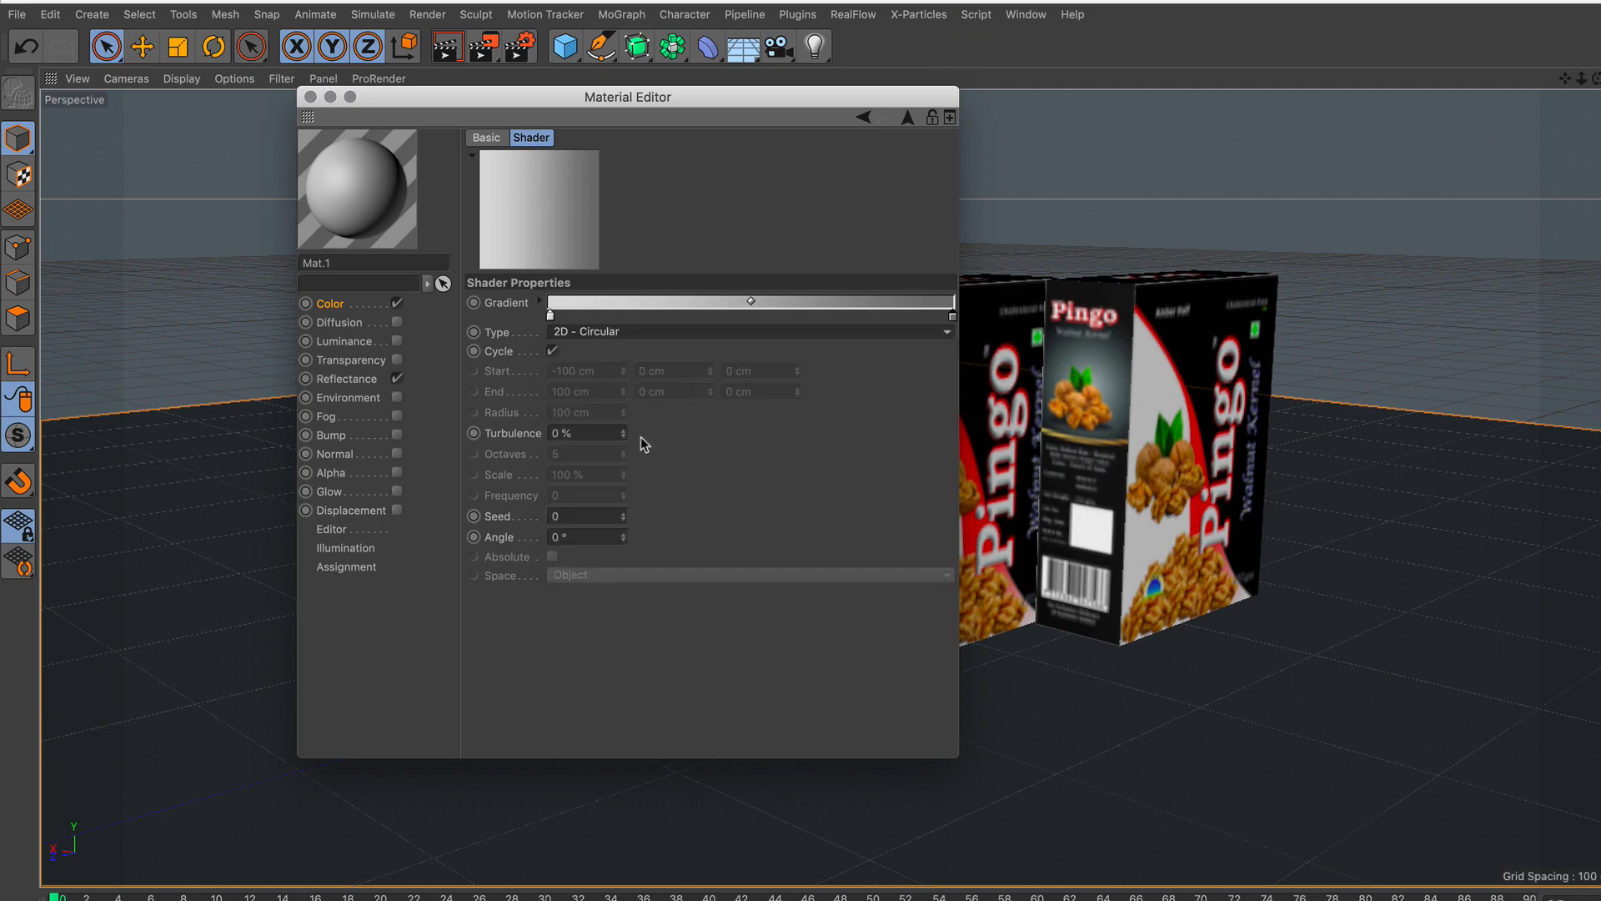
left_click(311, 96)
Step: Apply Mat.1 to the Sky and the Floor, and give the Floor a Compositing tag with Compositing Background enabled
left_click_drag(65, 799, 1237, 75)
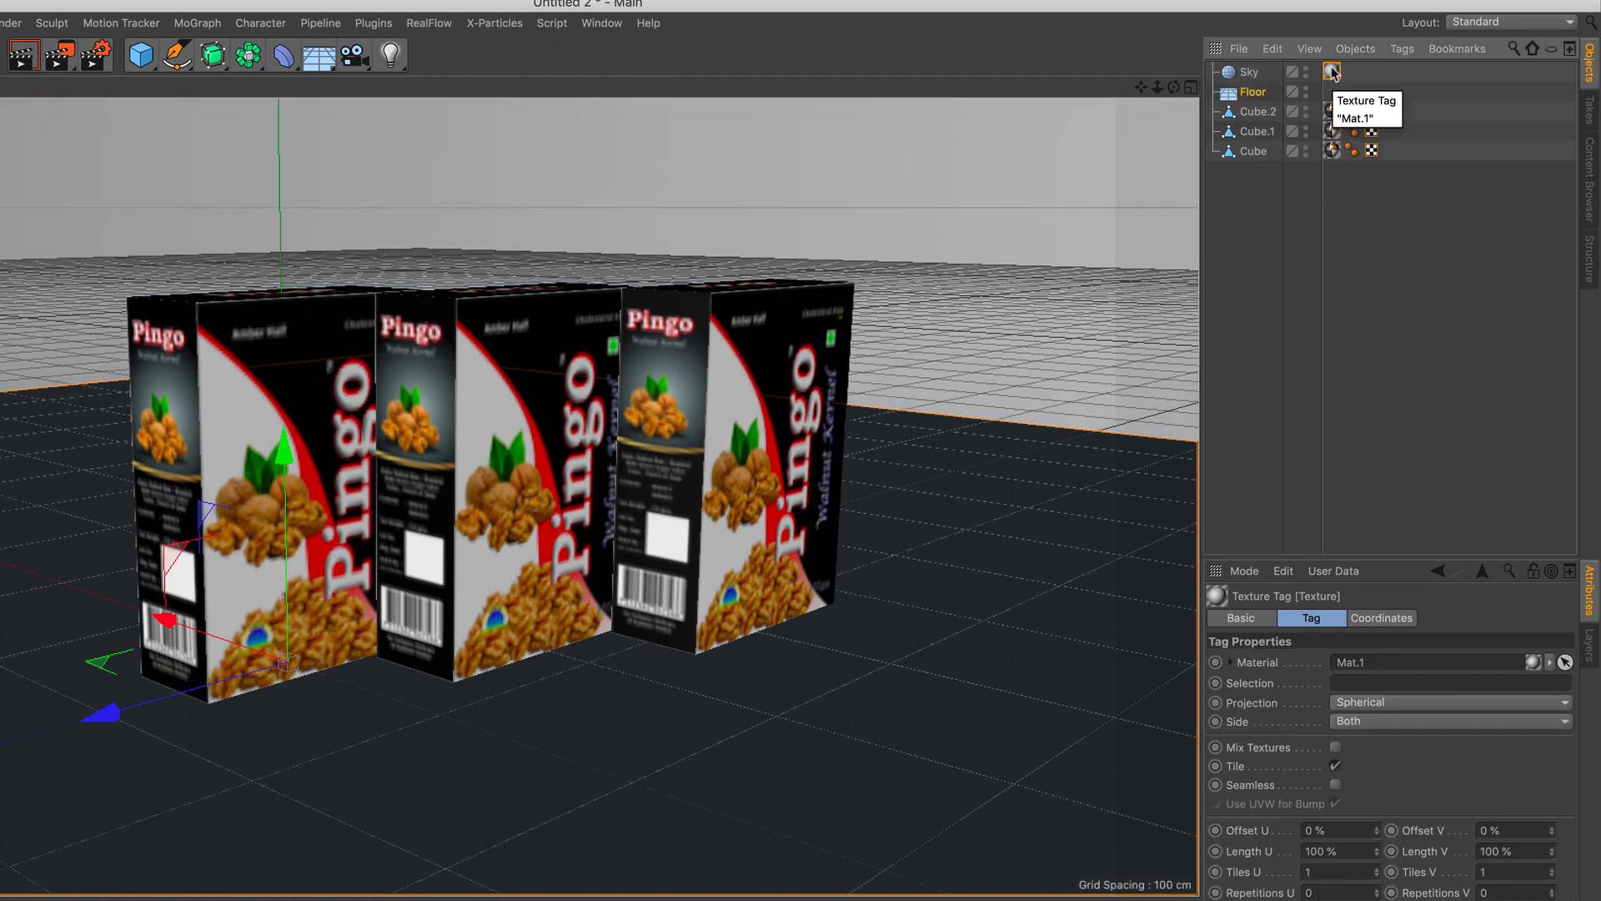
left_click_drag(1331, 72, 1332, 92)
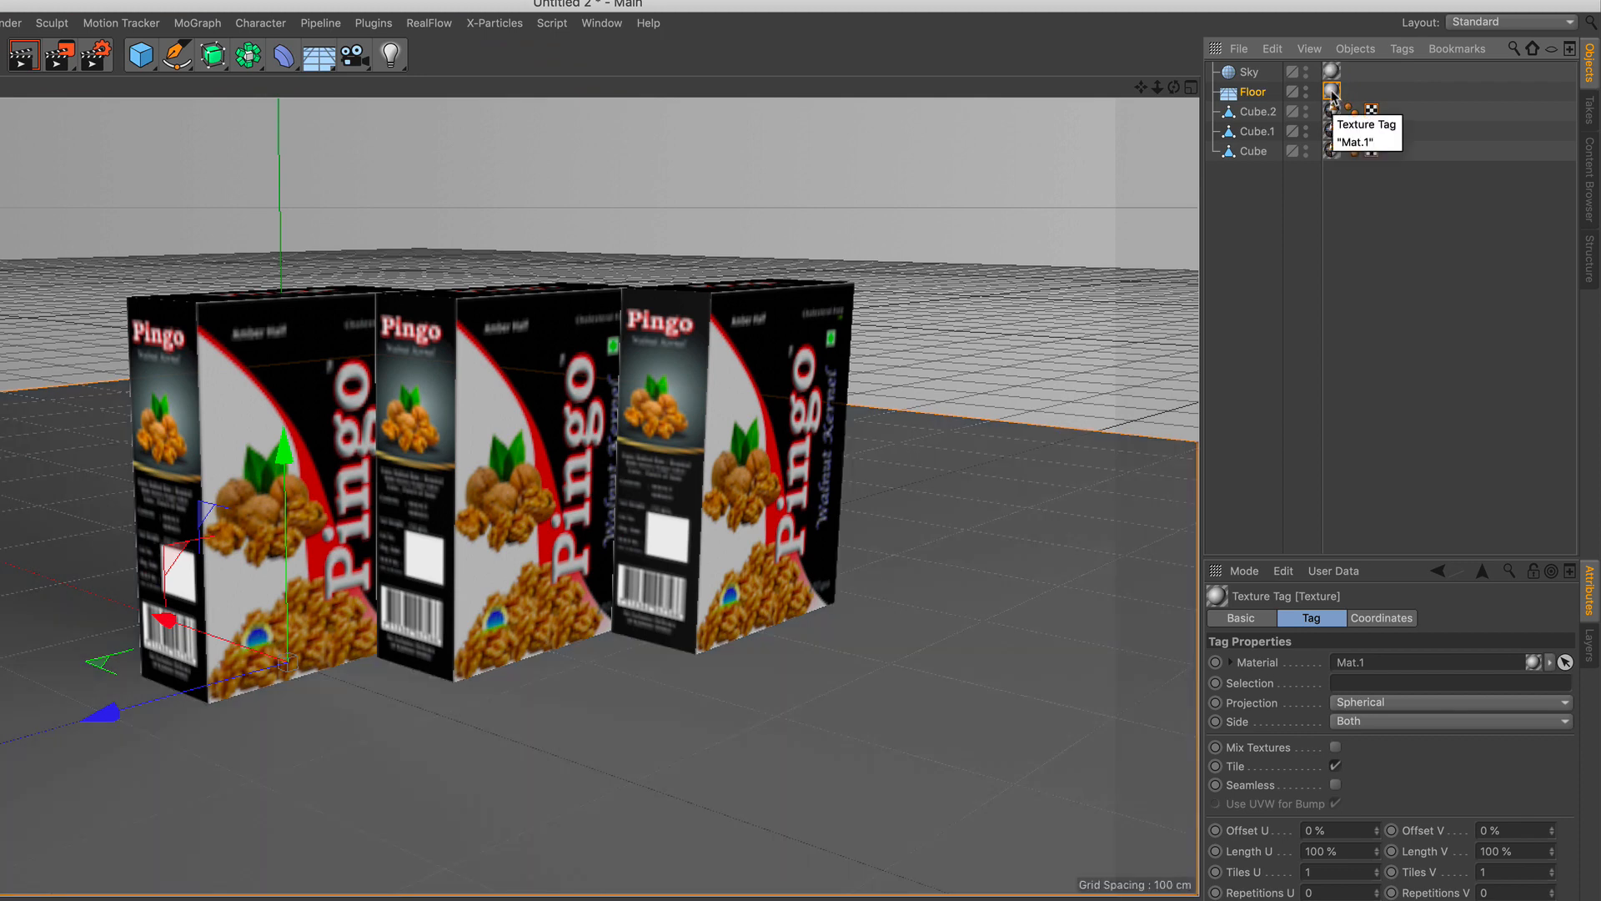
left_click(1252, 94)
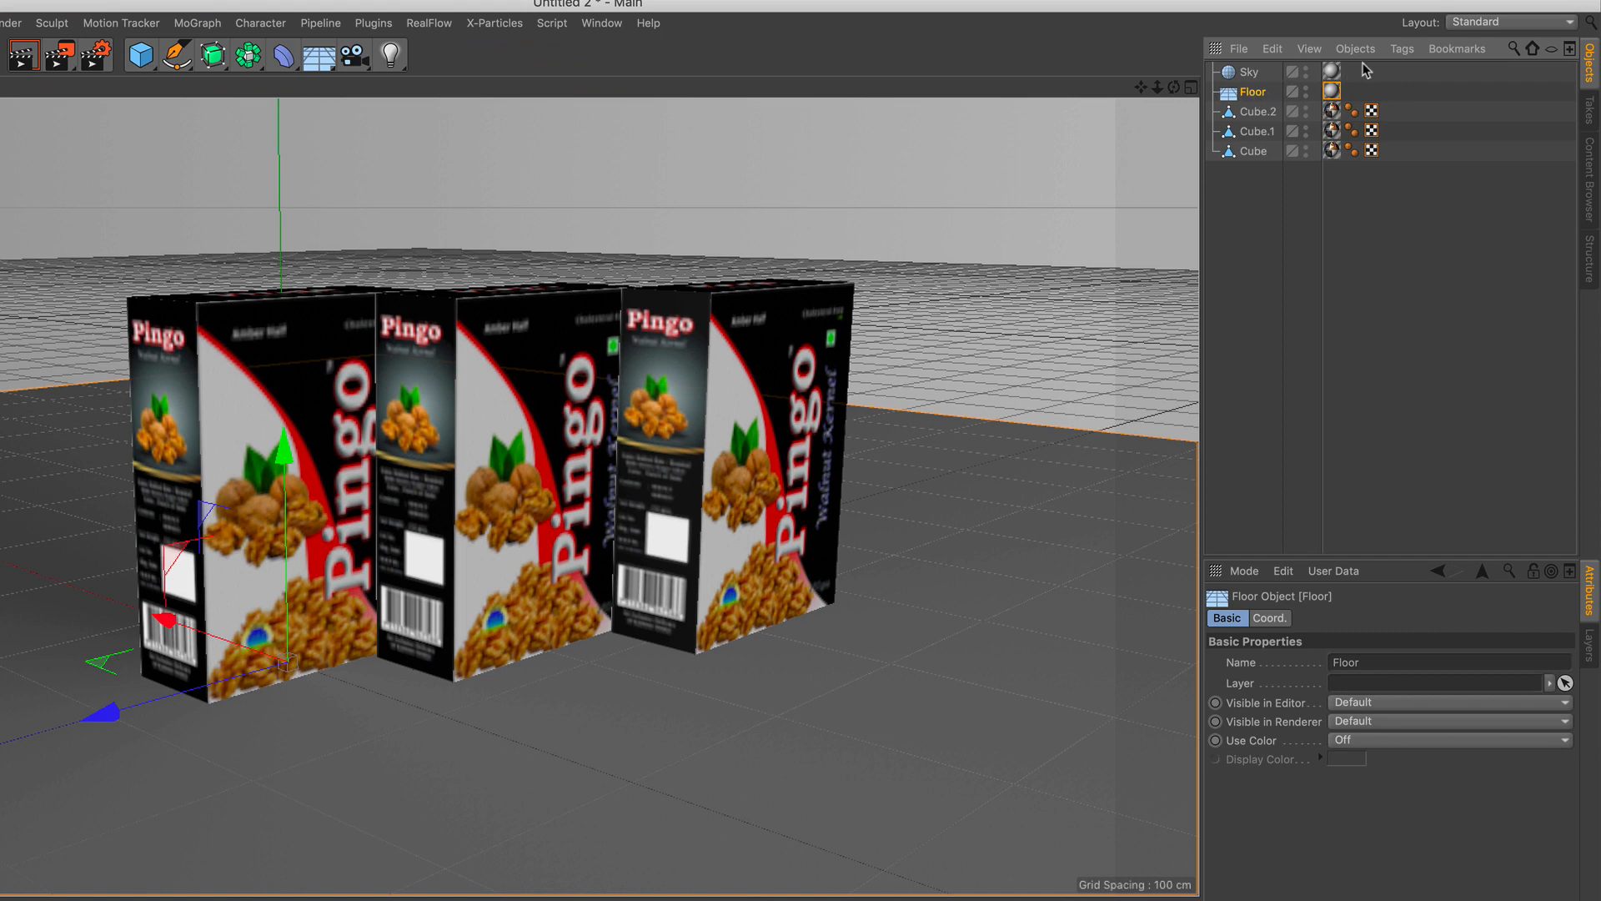
left_click(1413, 50)
mouse_move(1423, 80)
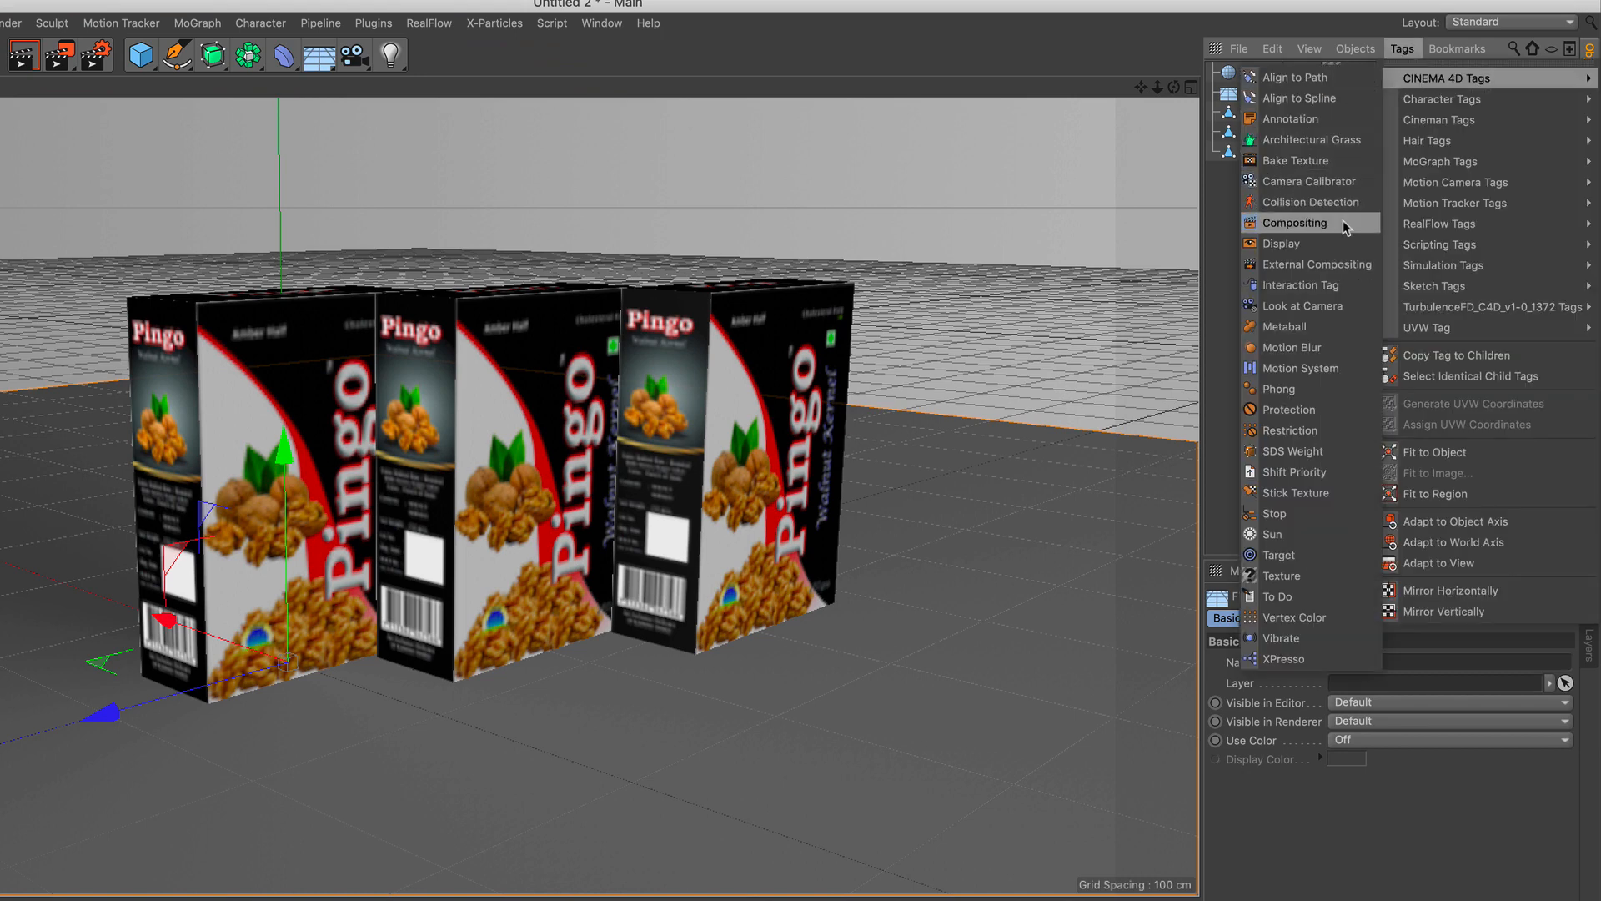
left_click(1294, 224)
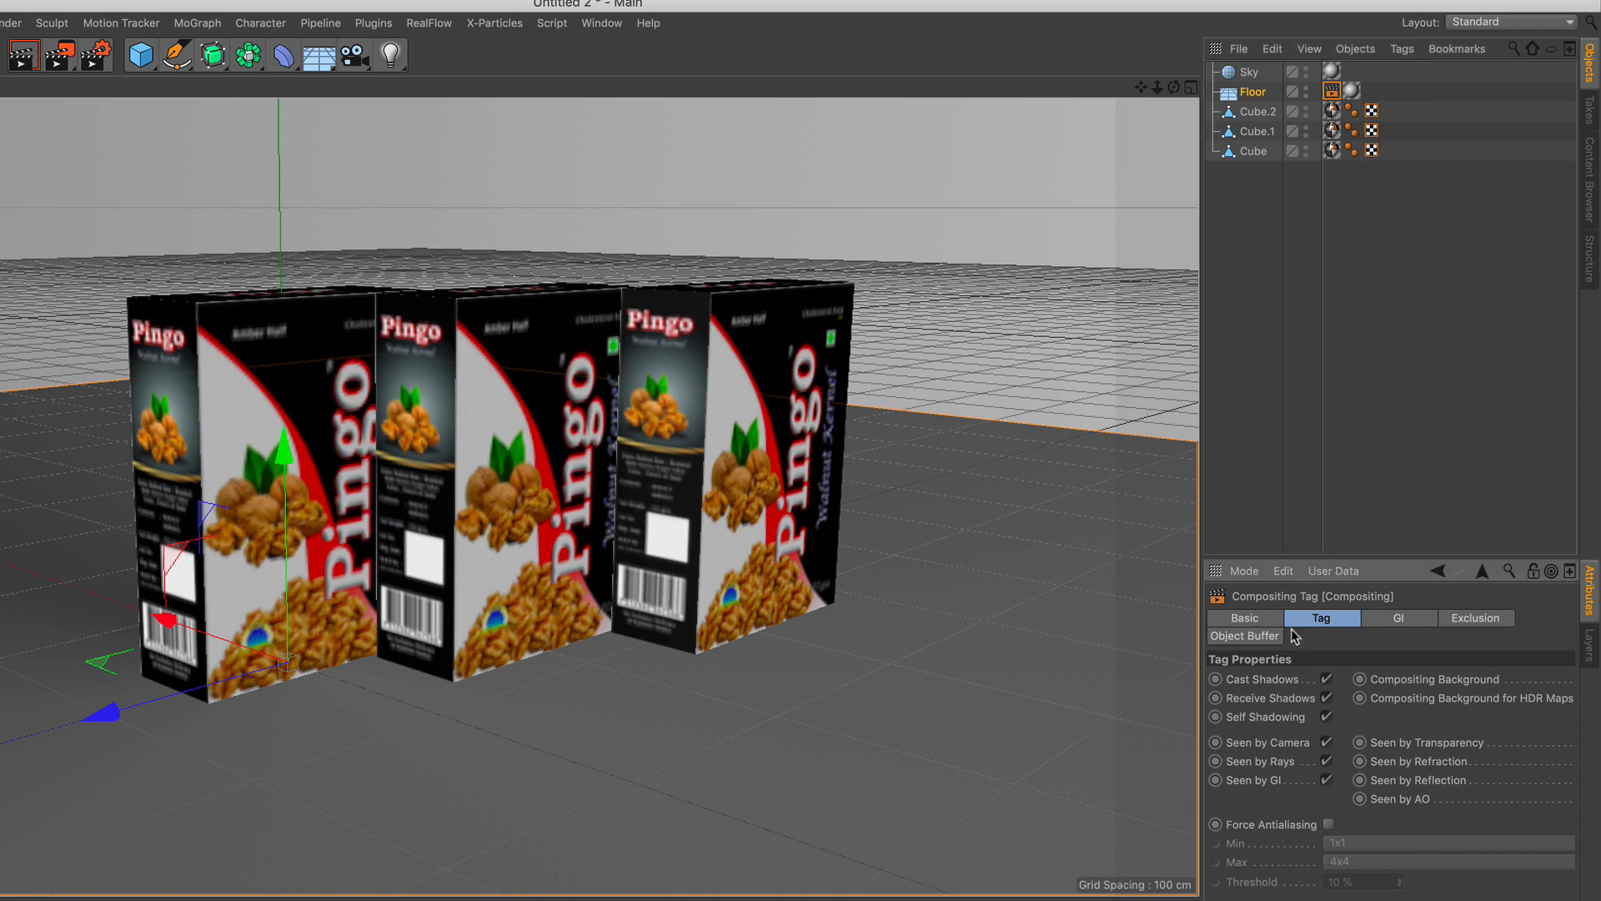
left_click_drag(1199, 540, 1129, 554)
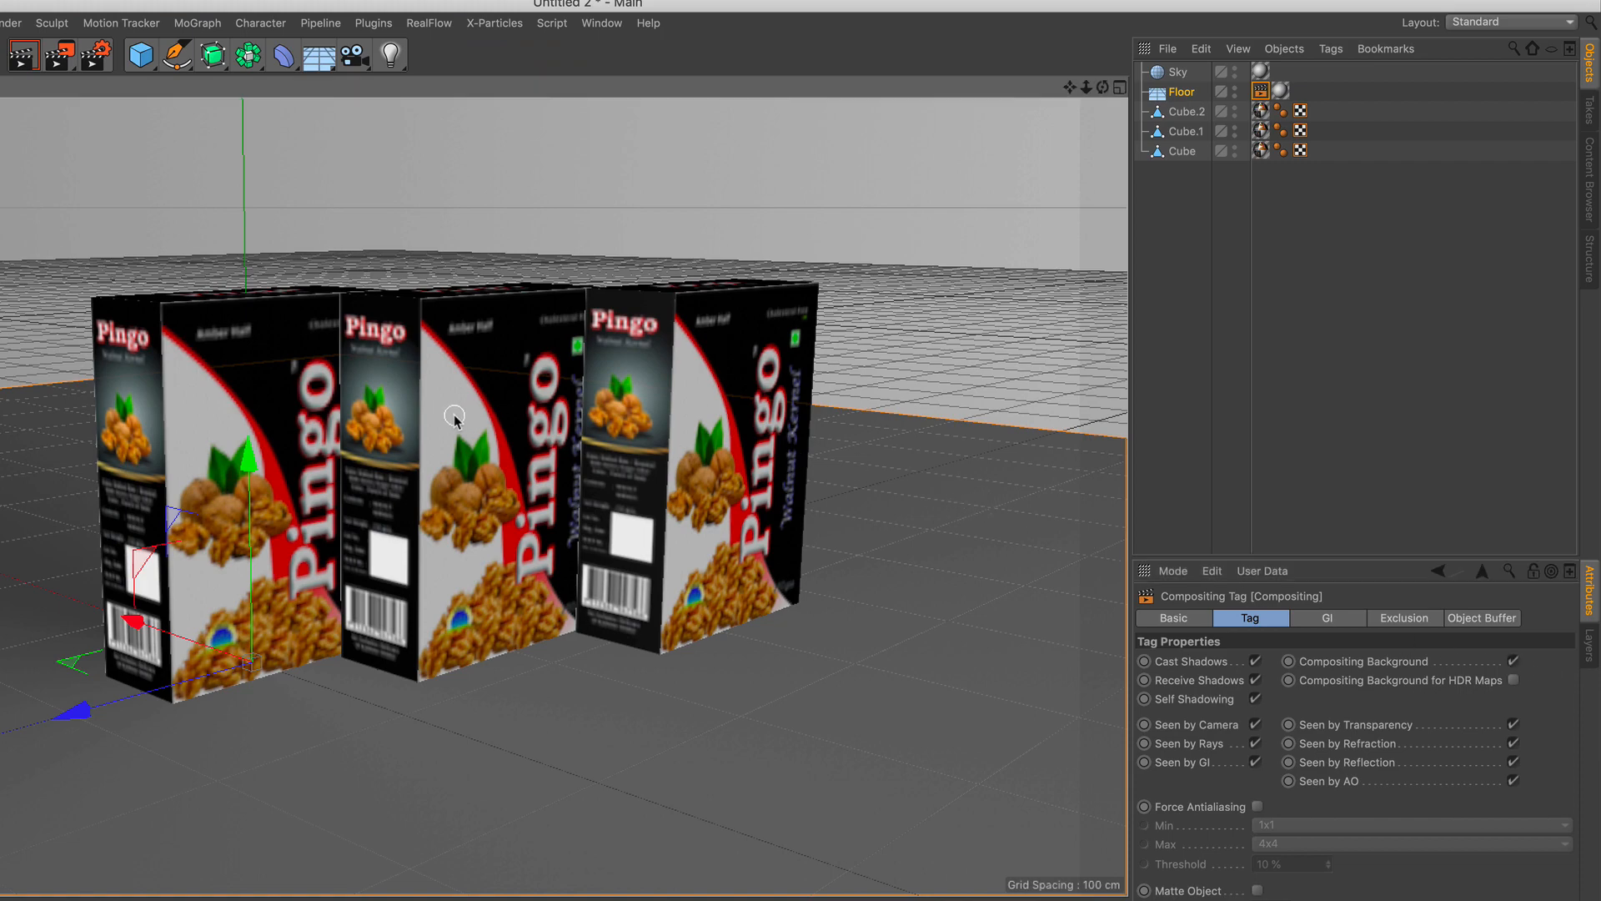
Step: Frame the three boxes more closely and render the view against the seamless grey backdrop
scroll(456, 419, "up", 1)
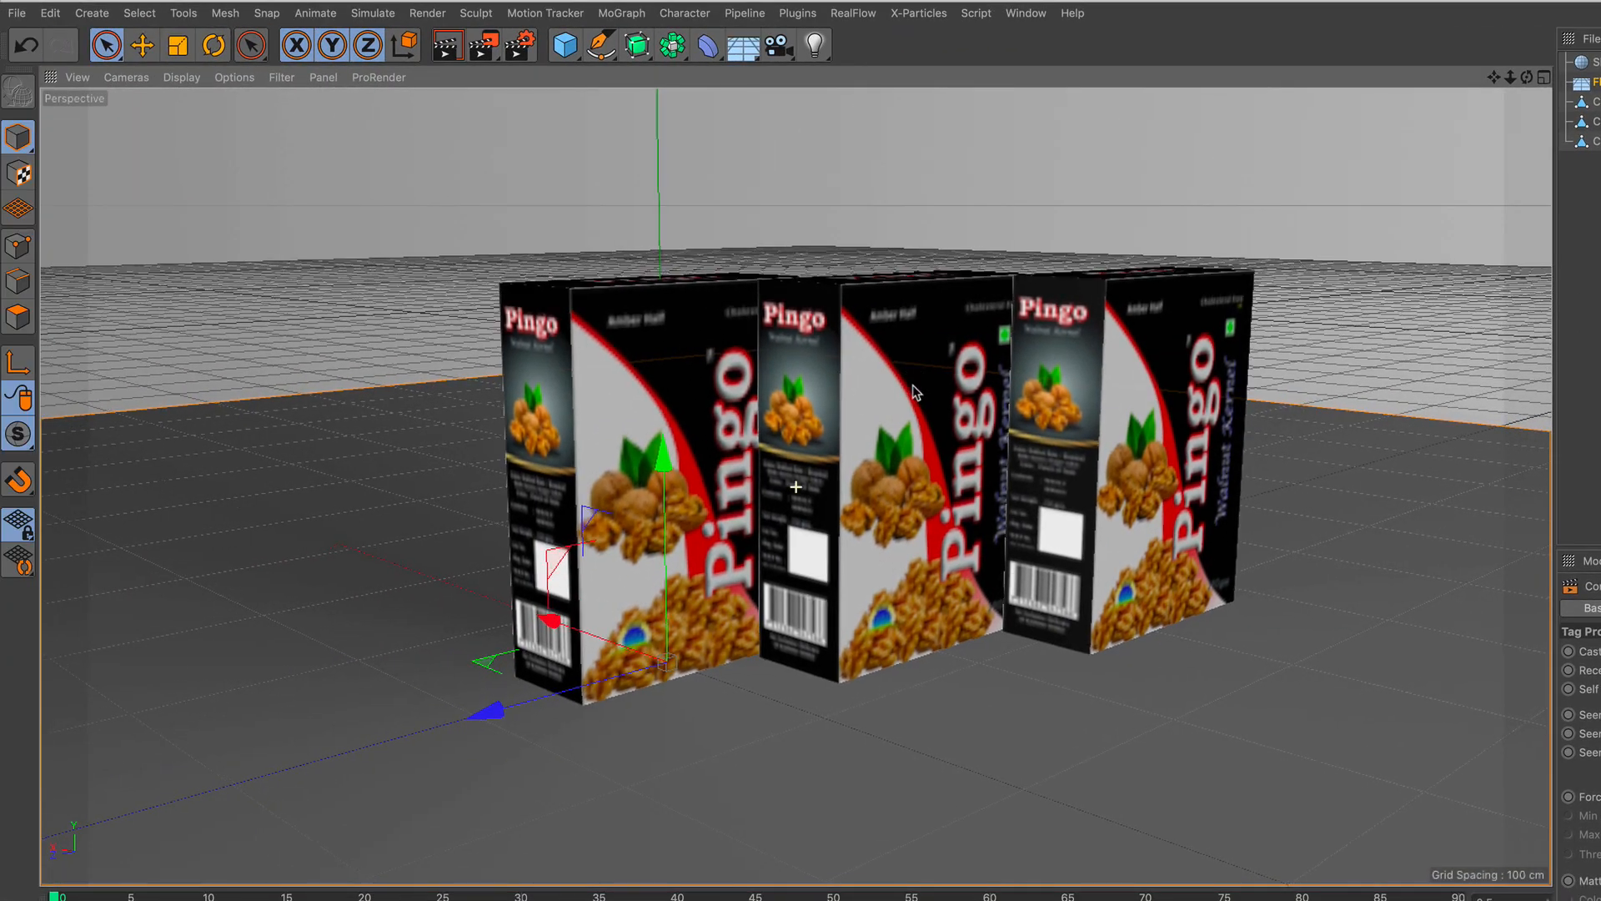
scroll(915, 392, "up", 3)
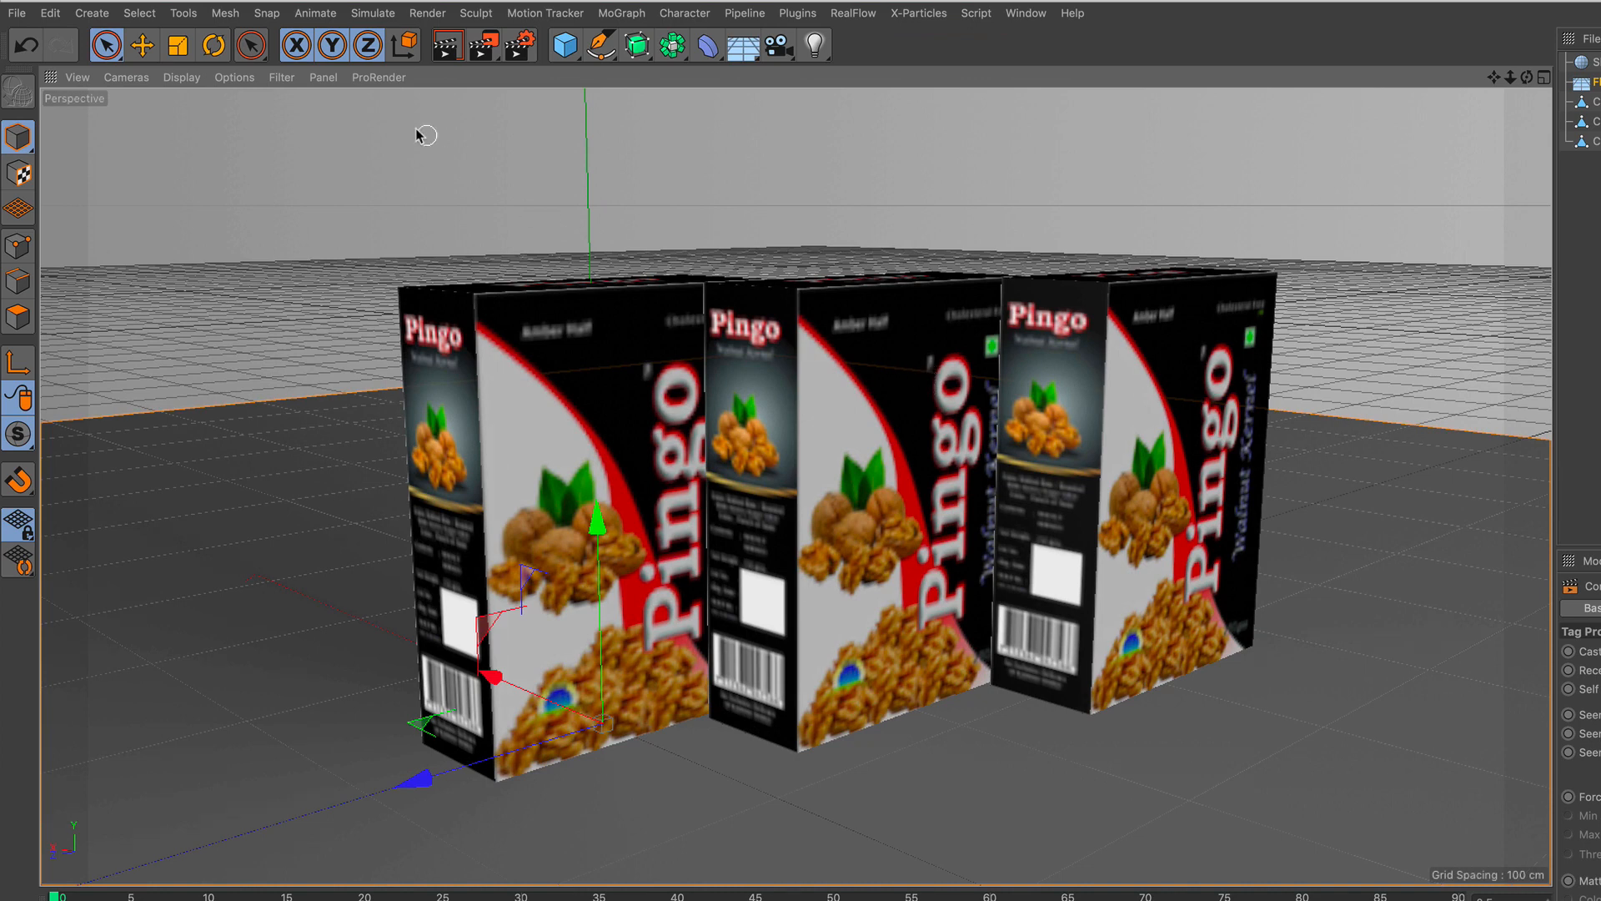
left_click(449, 50)
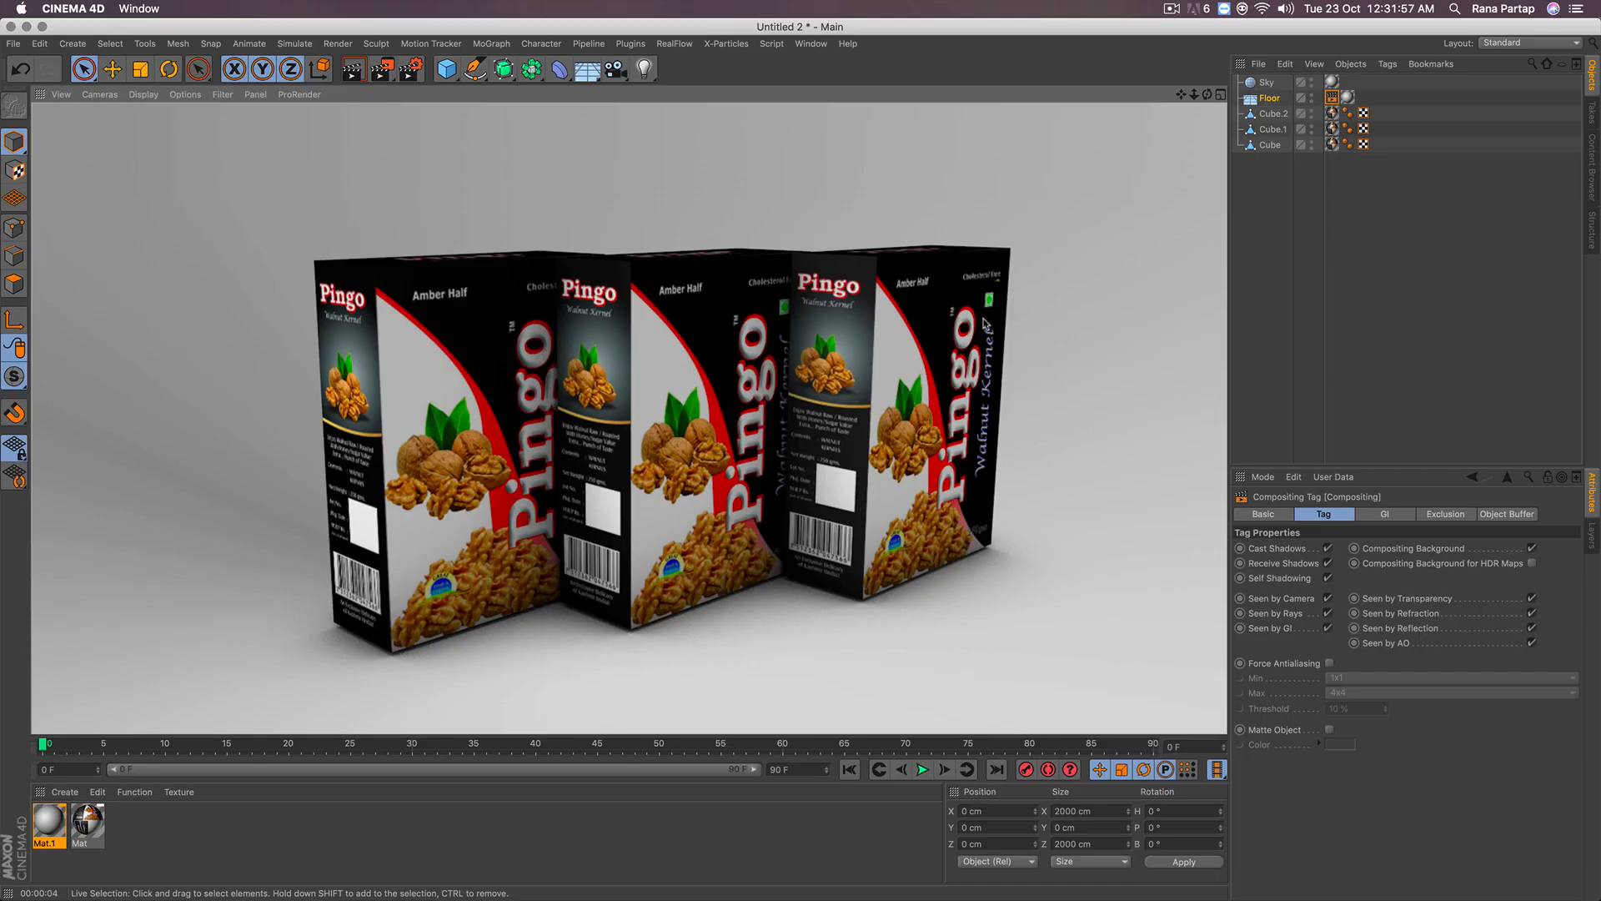
Step: Set the animation's end to frame 180 and extend the timeline's preview range to the full length
left_click(965, 335)
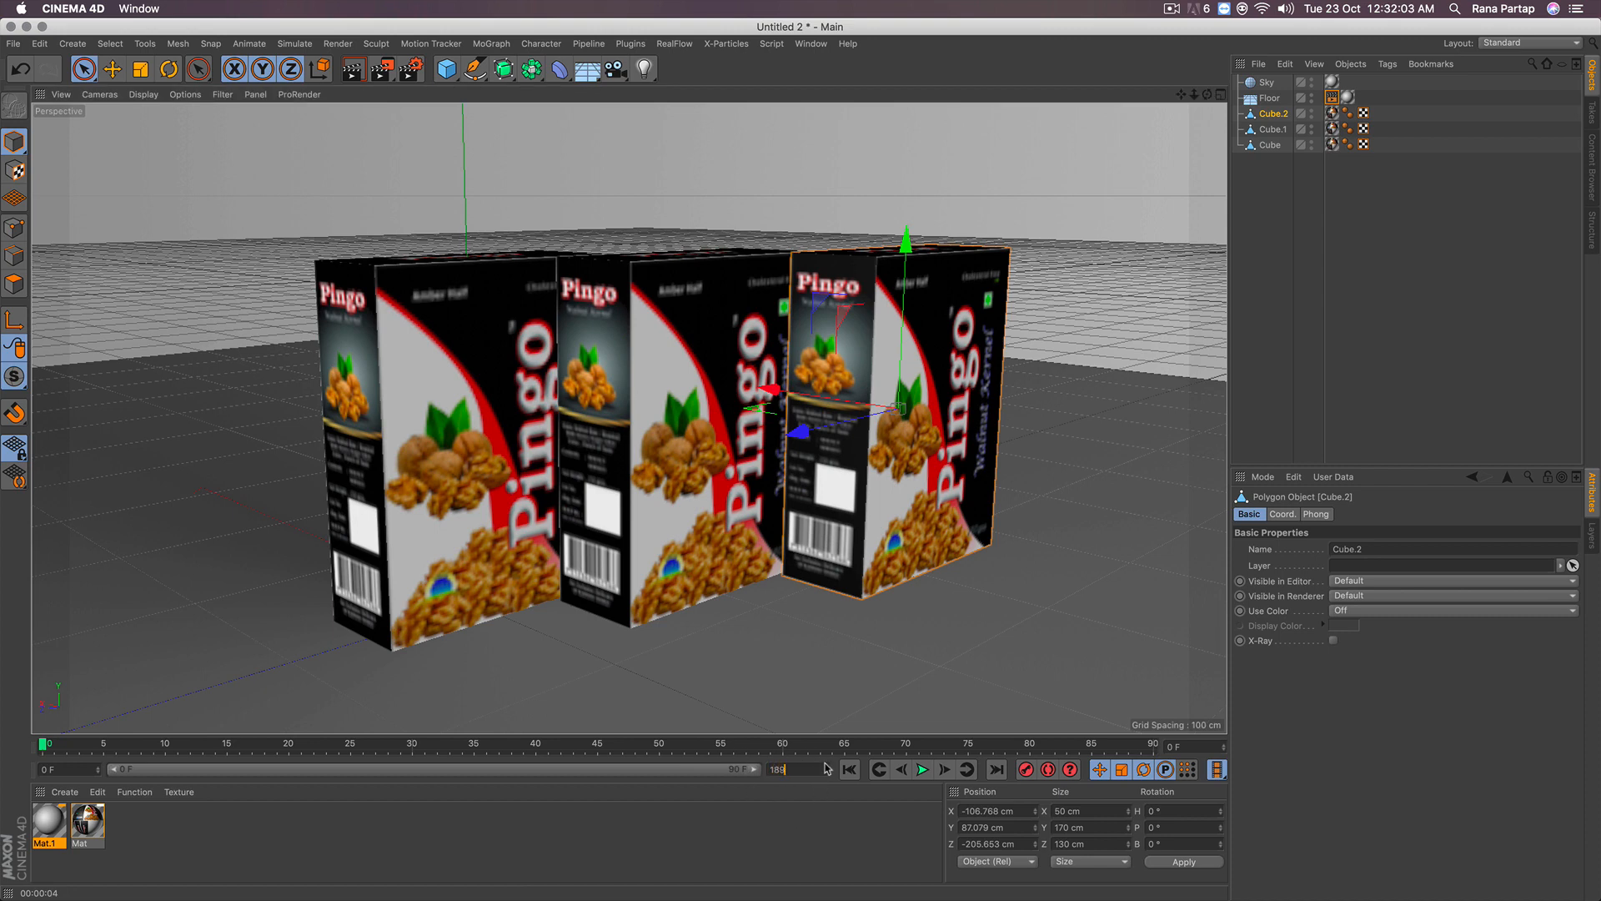
type("180")
key("Return")
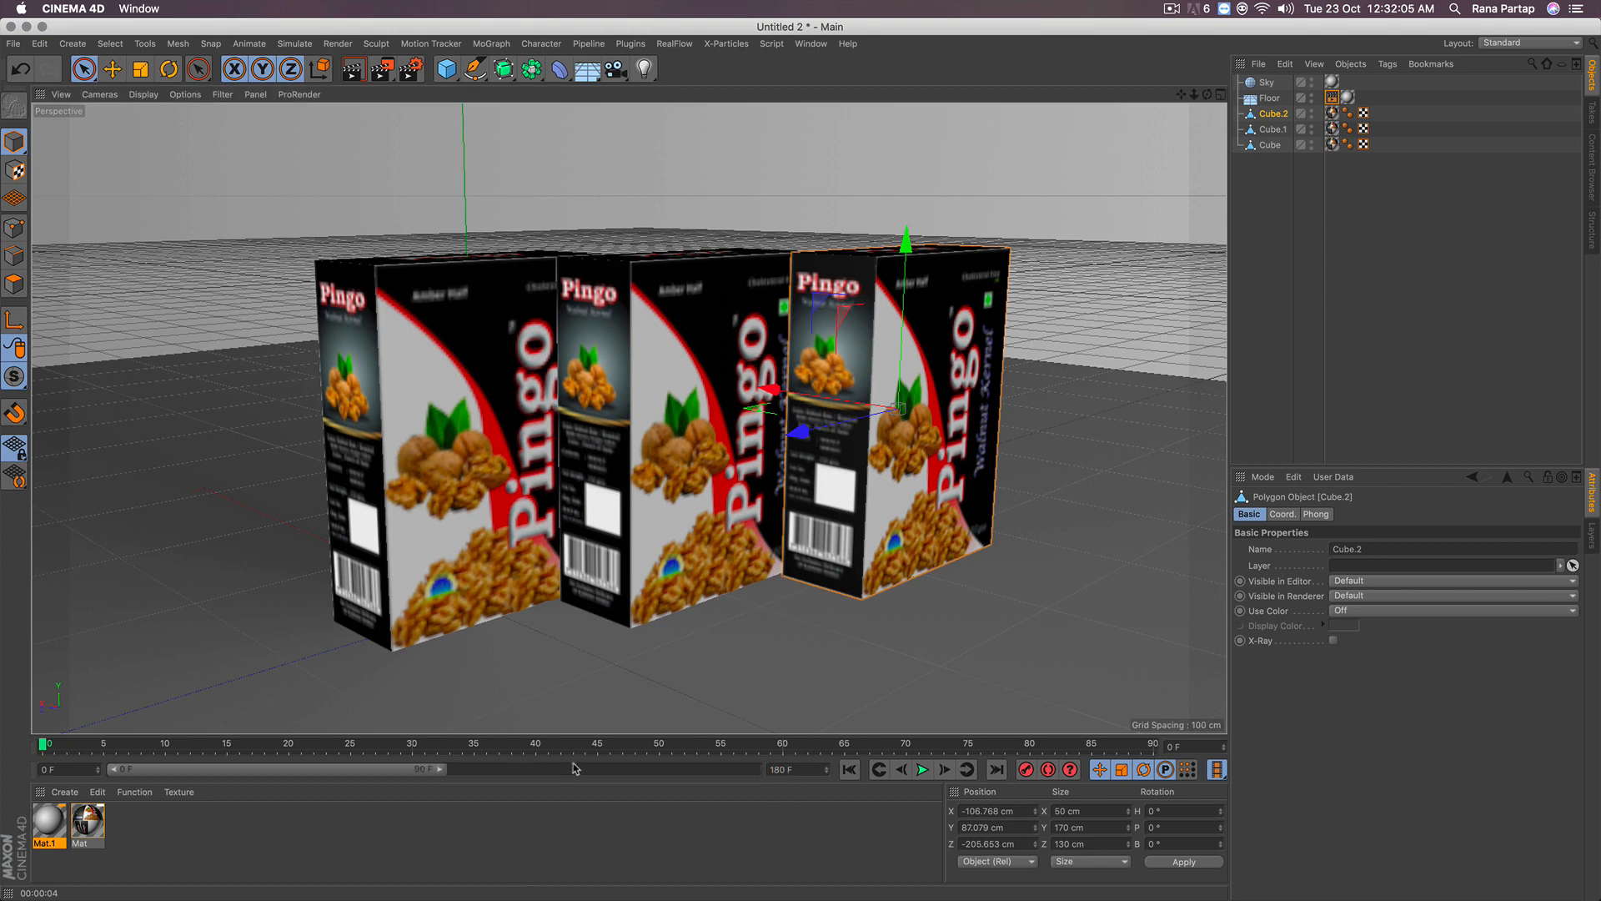
left_click_drag(445, 776, 854, 786)
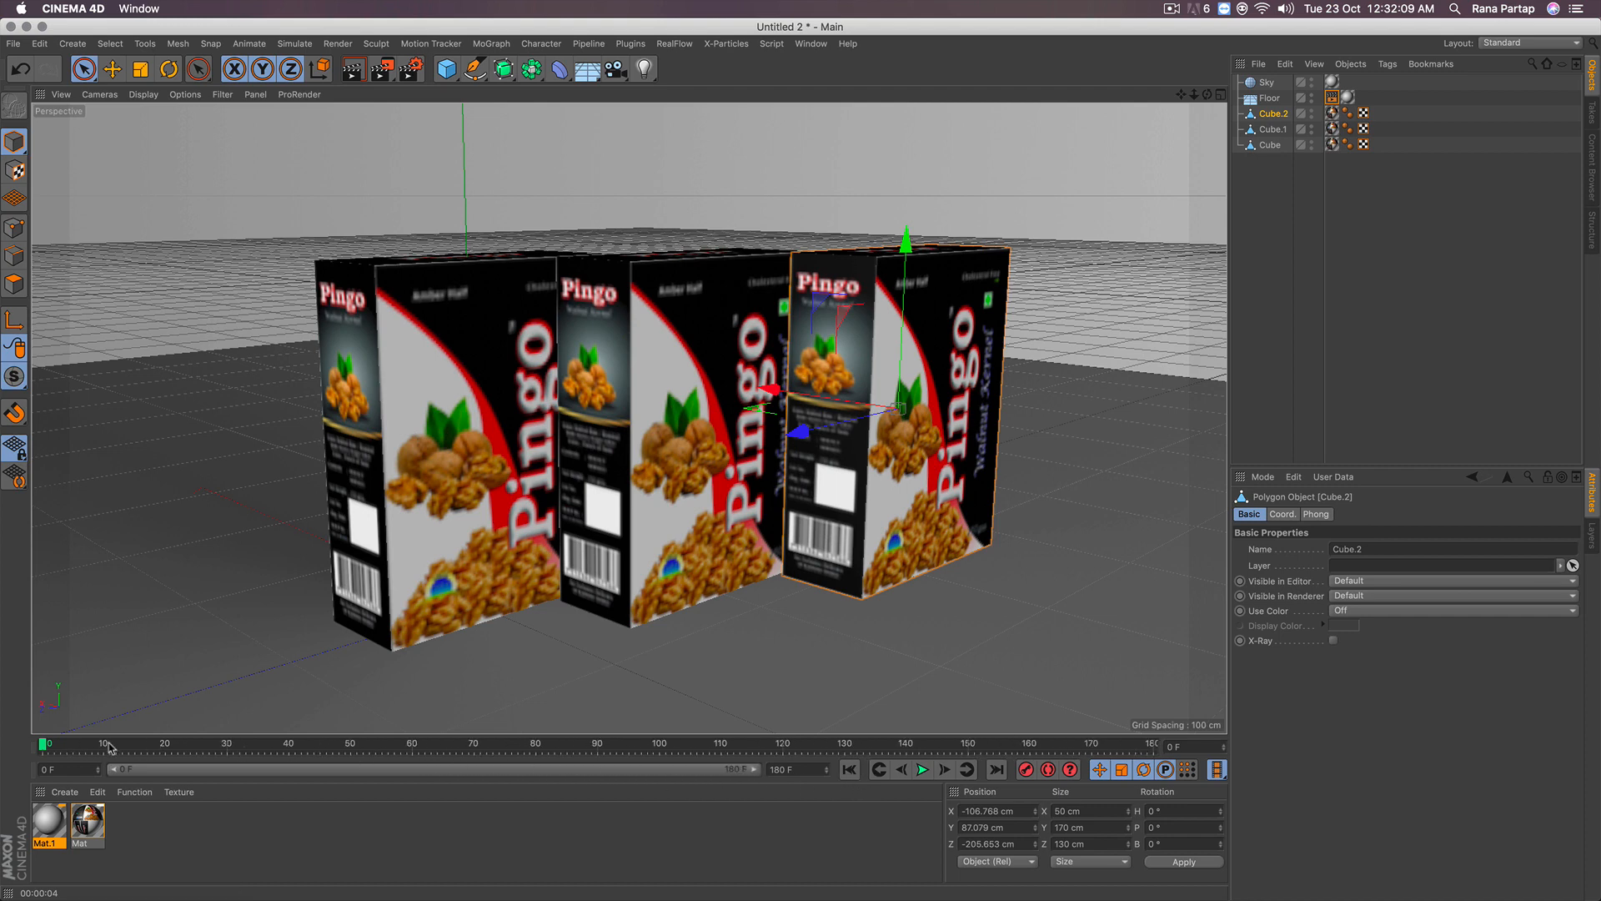
Step: Keyframe Cube.2 at its current place at frame 119 and at Z about -442 cm at frame 0, then check its motion
left_click_drag(108, 745, 777, 744)
left_click_drag(771, 748, 43, 744)
left_click_drag(803, 434, 1012, 384)
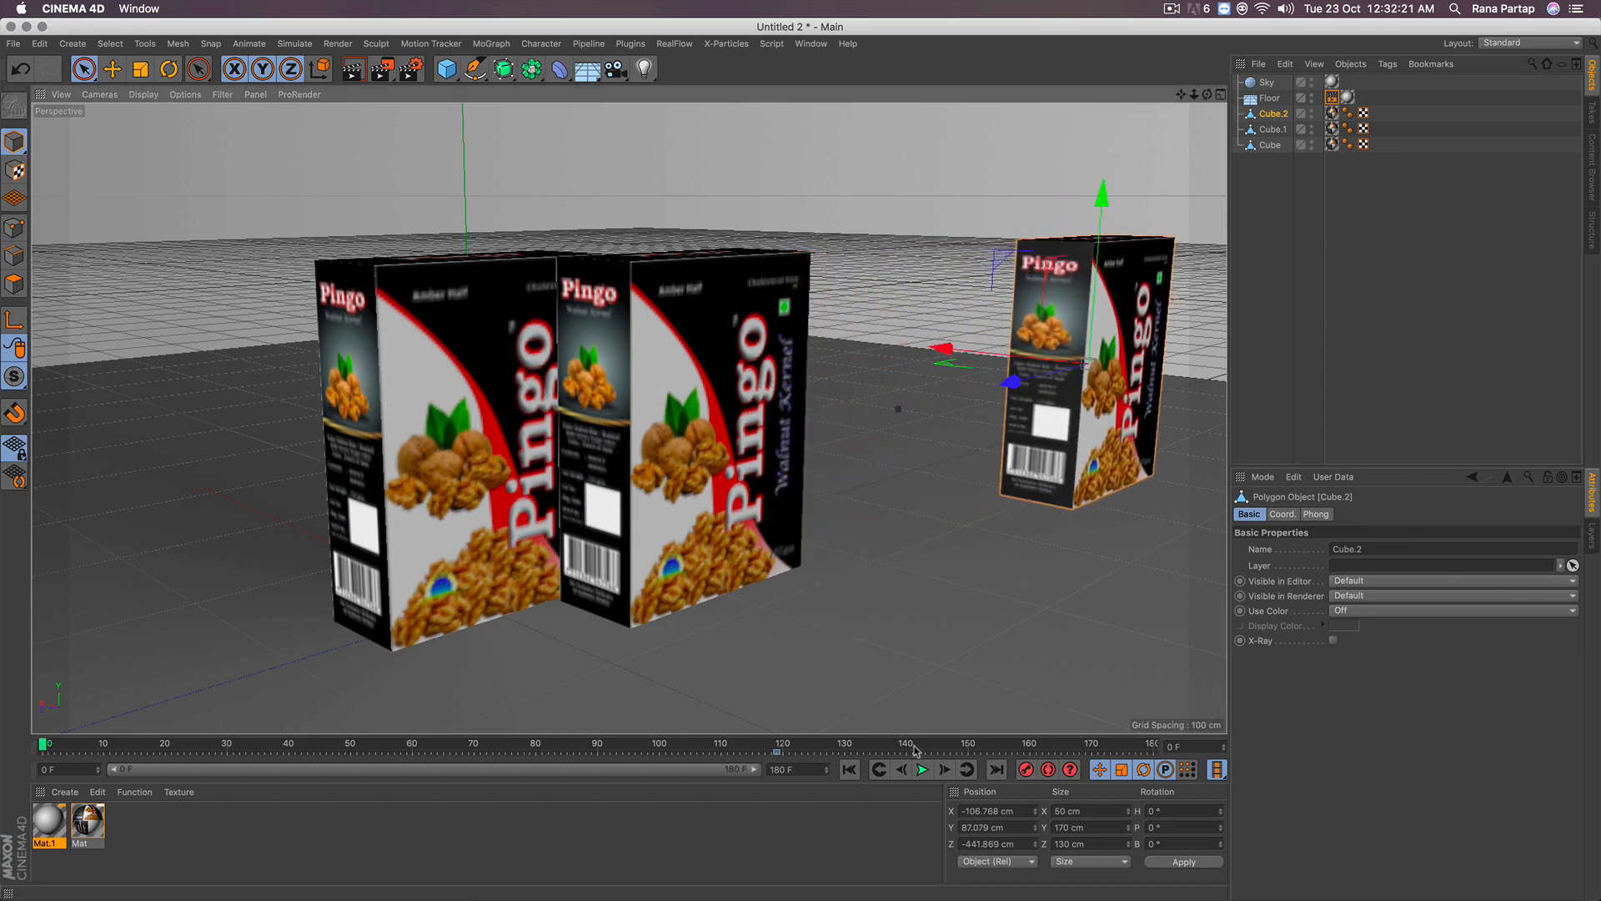
left_click(408, 442)
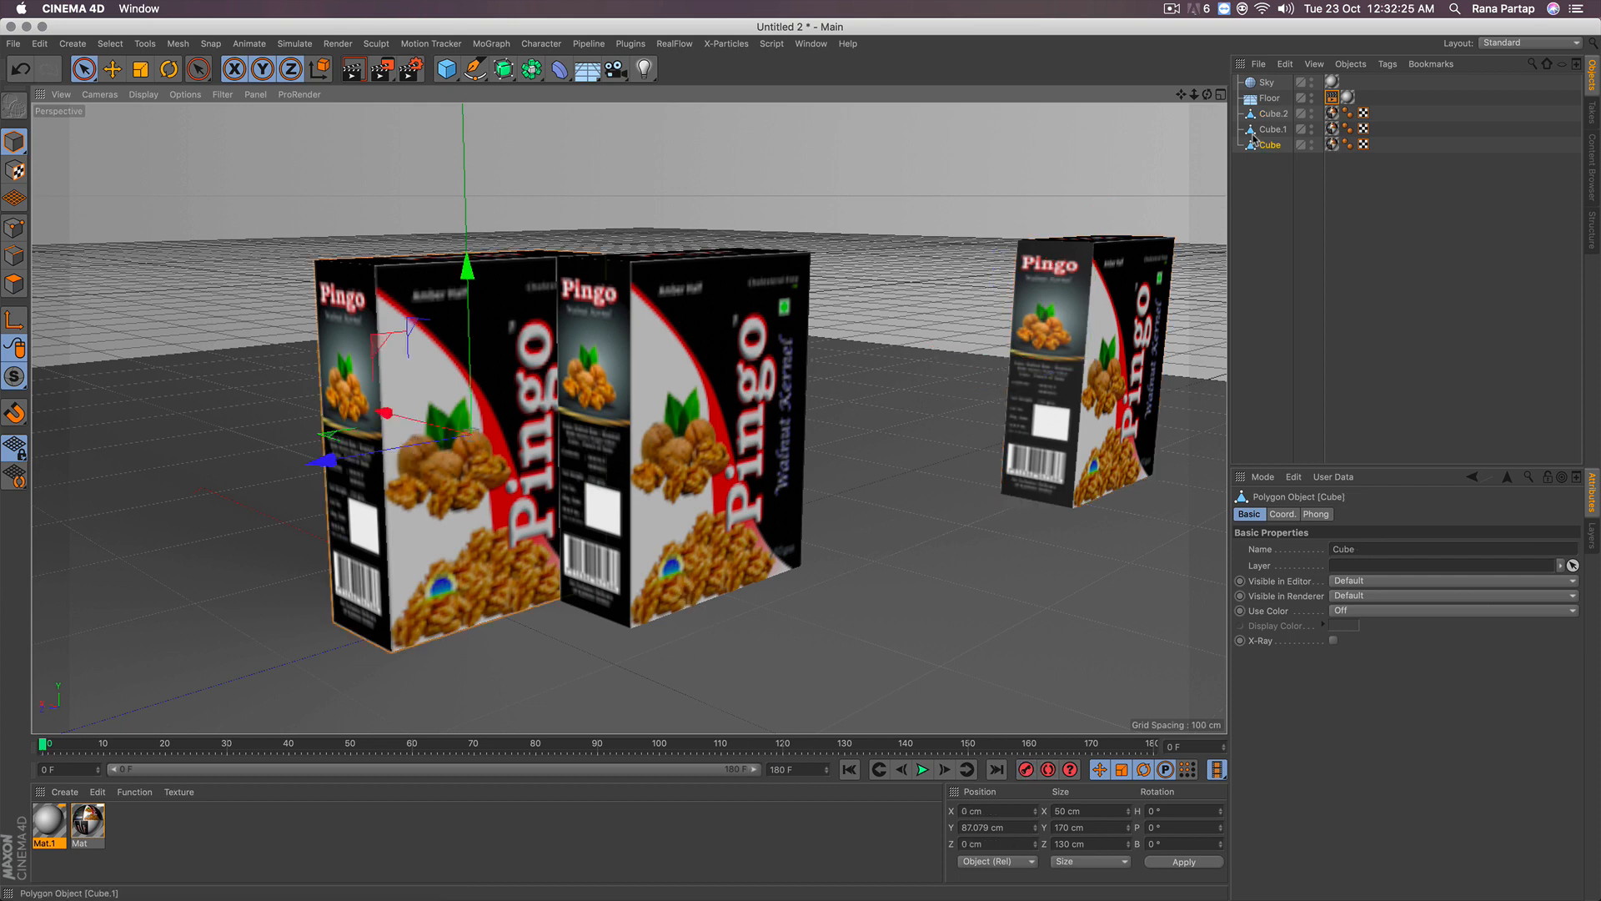
left_click(1271, 114)
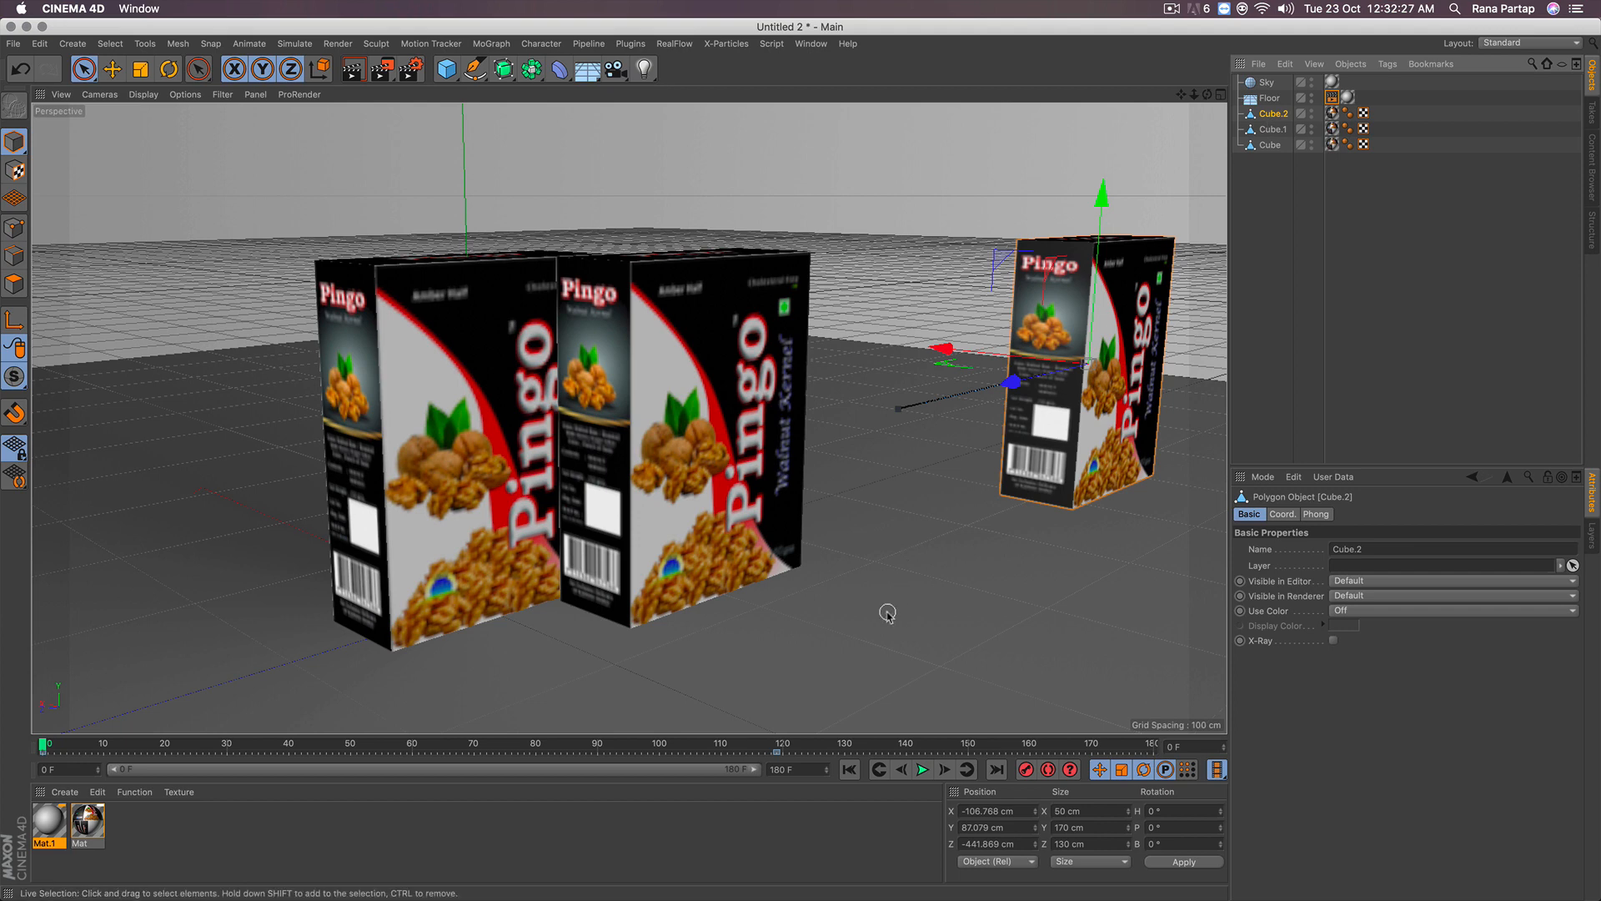
left_click(778, 745)
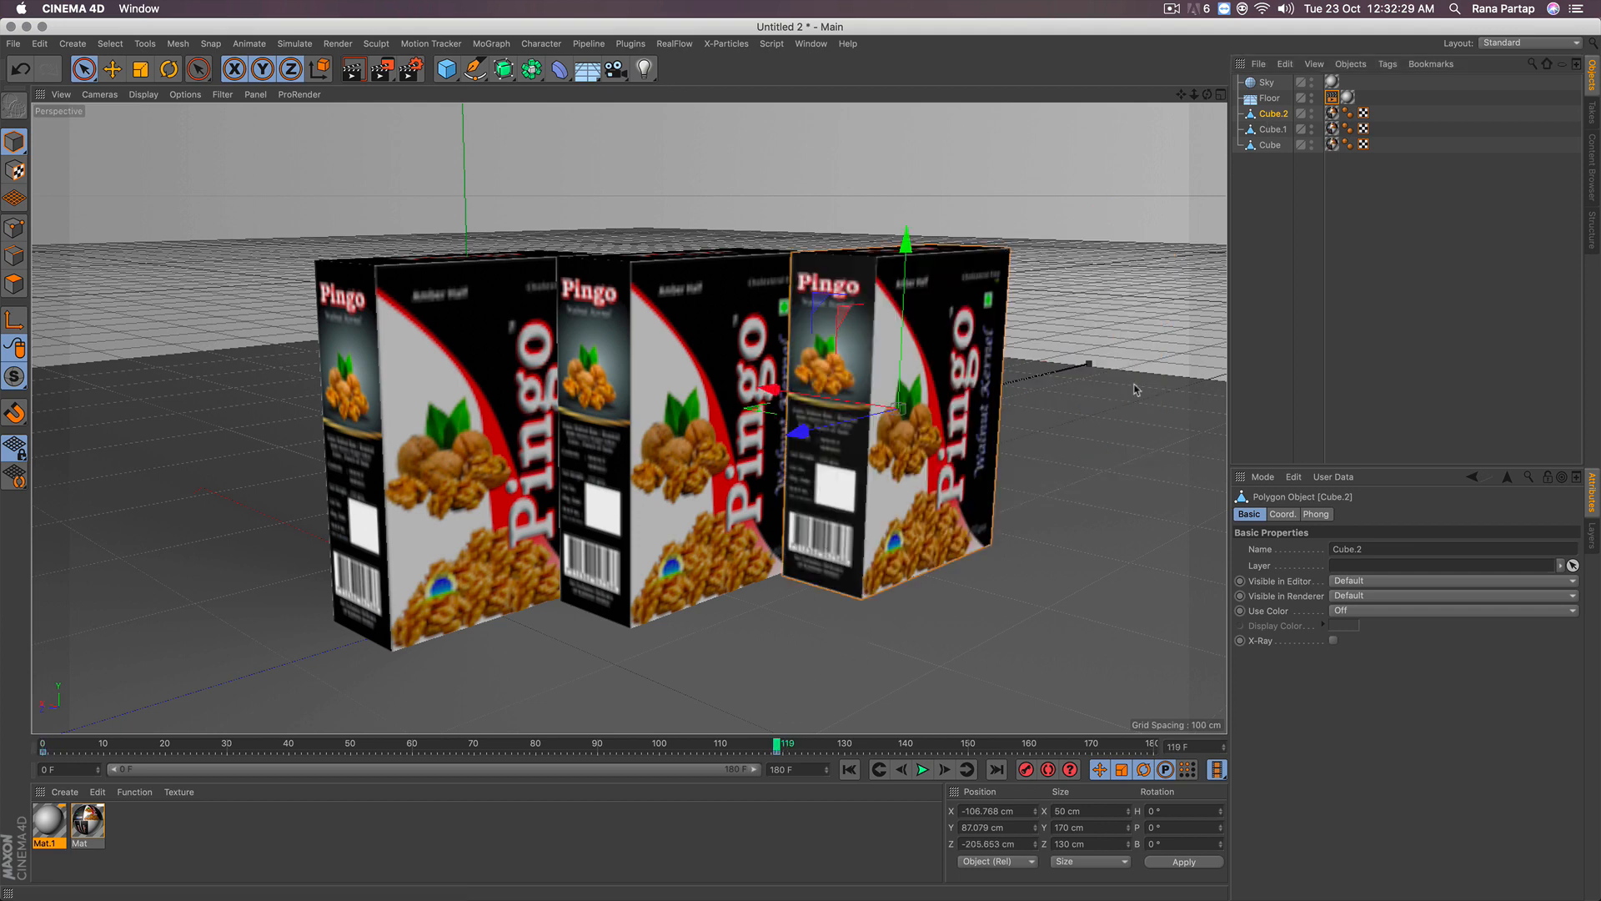
Step: Keyframe Cube at its current place at frame 119 and at Z about 129 cm at frame 1, then preview its motion
left_click(1270, 129)
left_click(1266, 144)
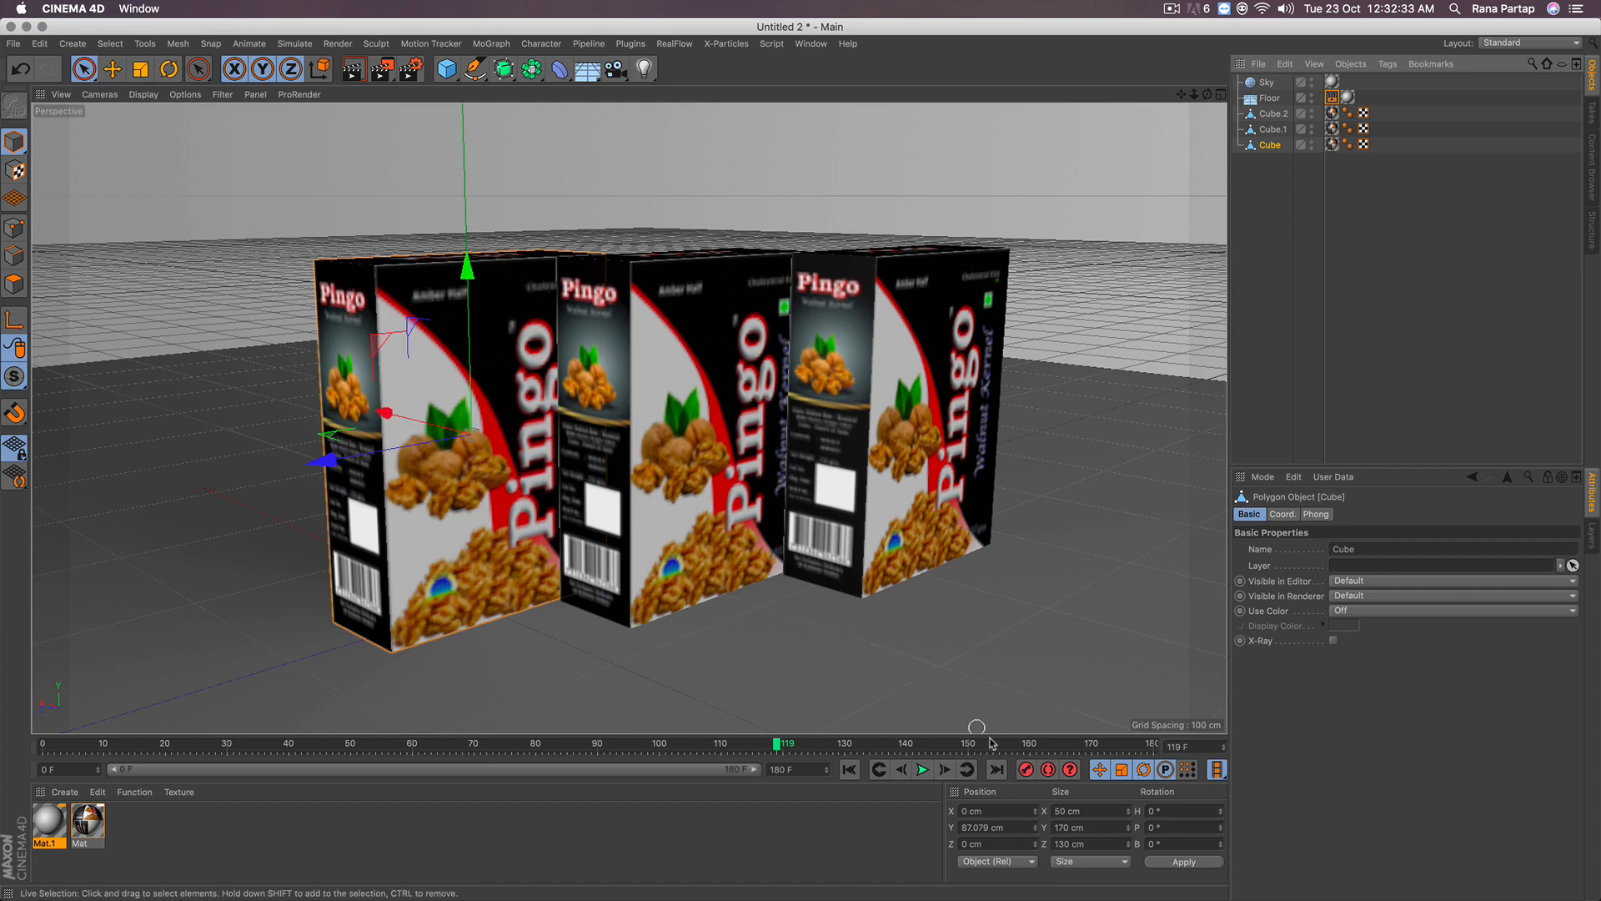
left_click_drag(782, 745, 47, 747)
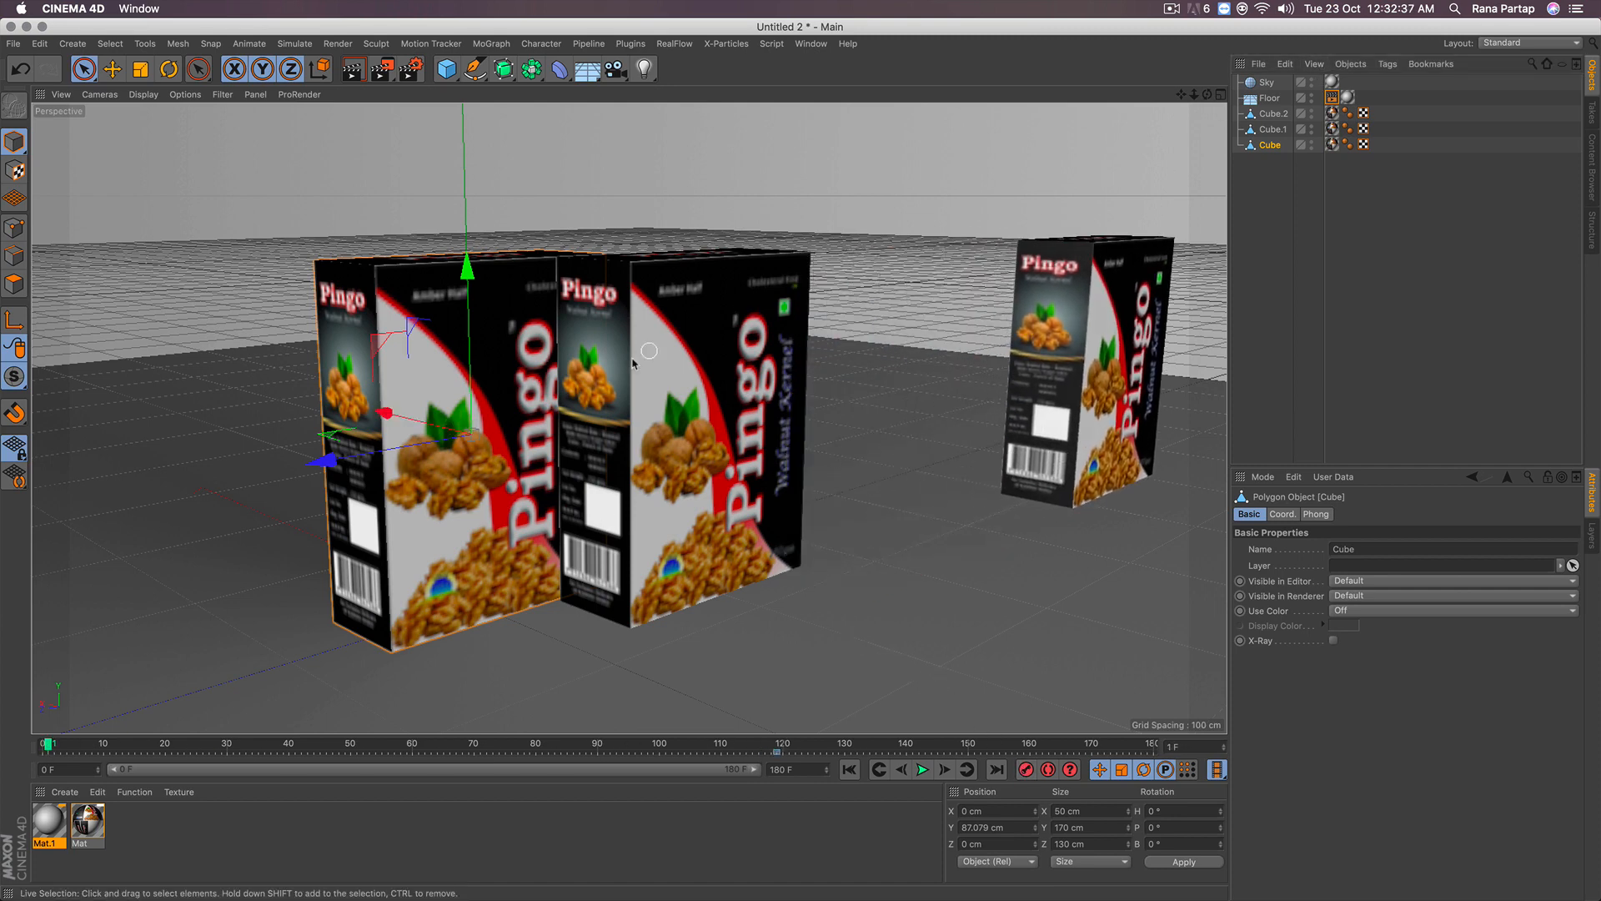
left_click_drag(404, 454, 139, 536)
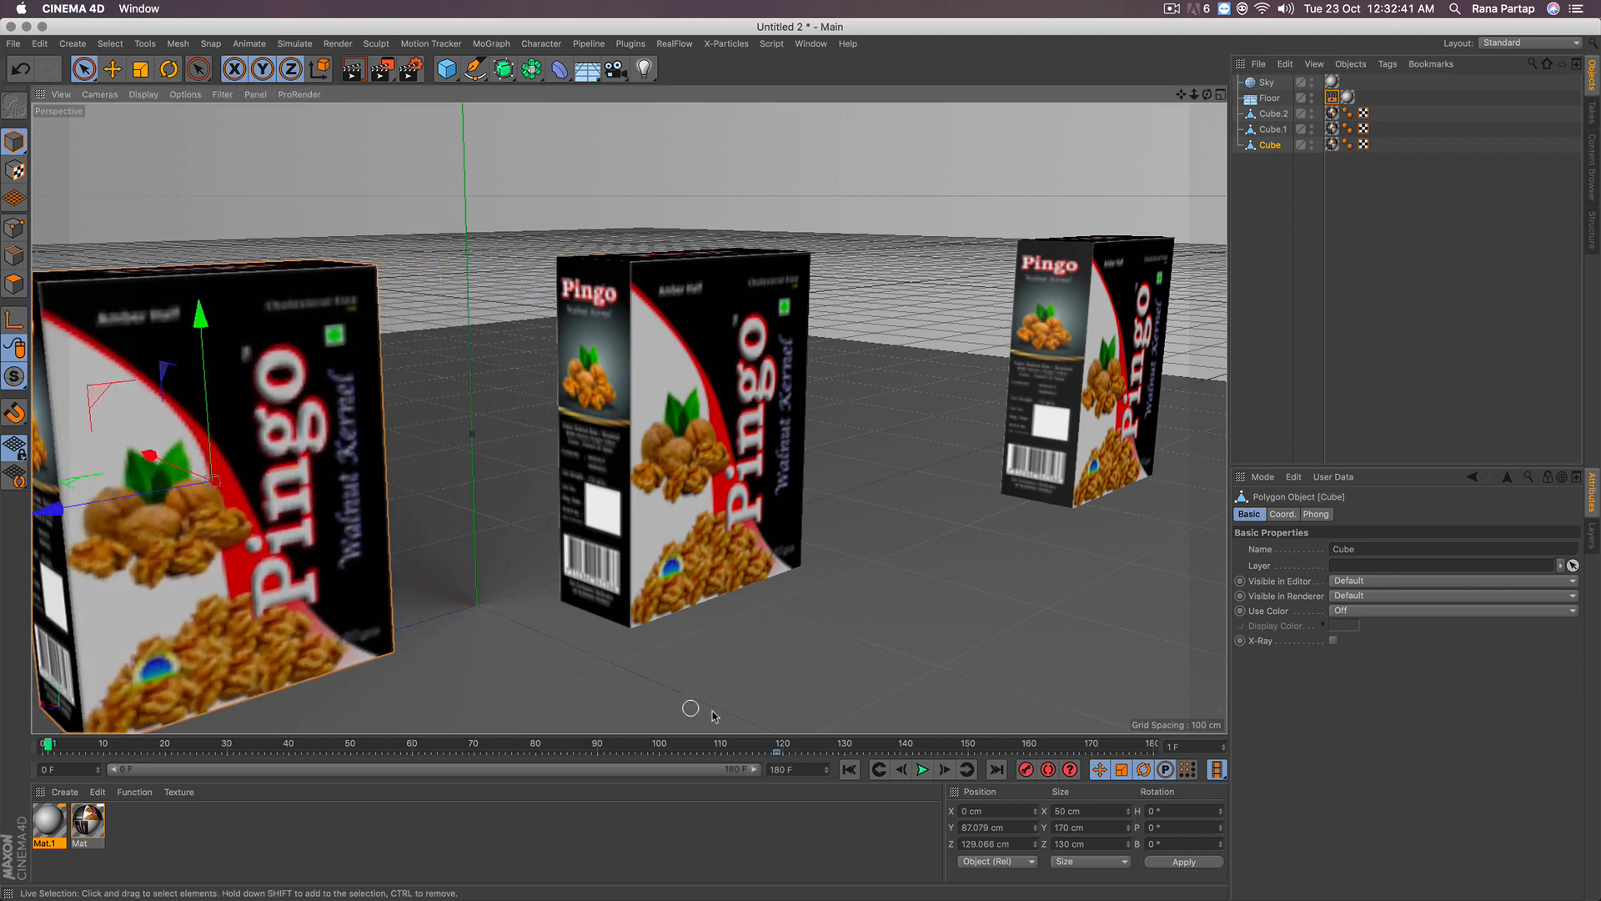
left_click(1025, 770)
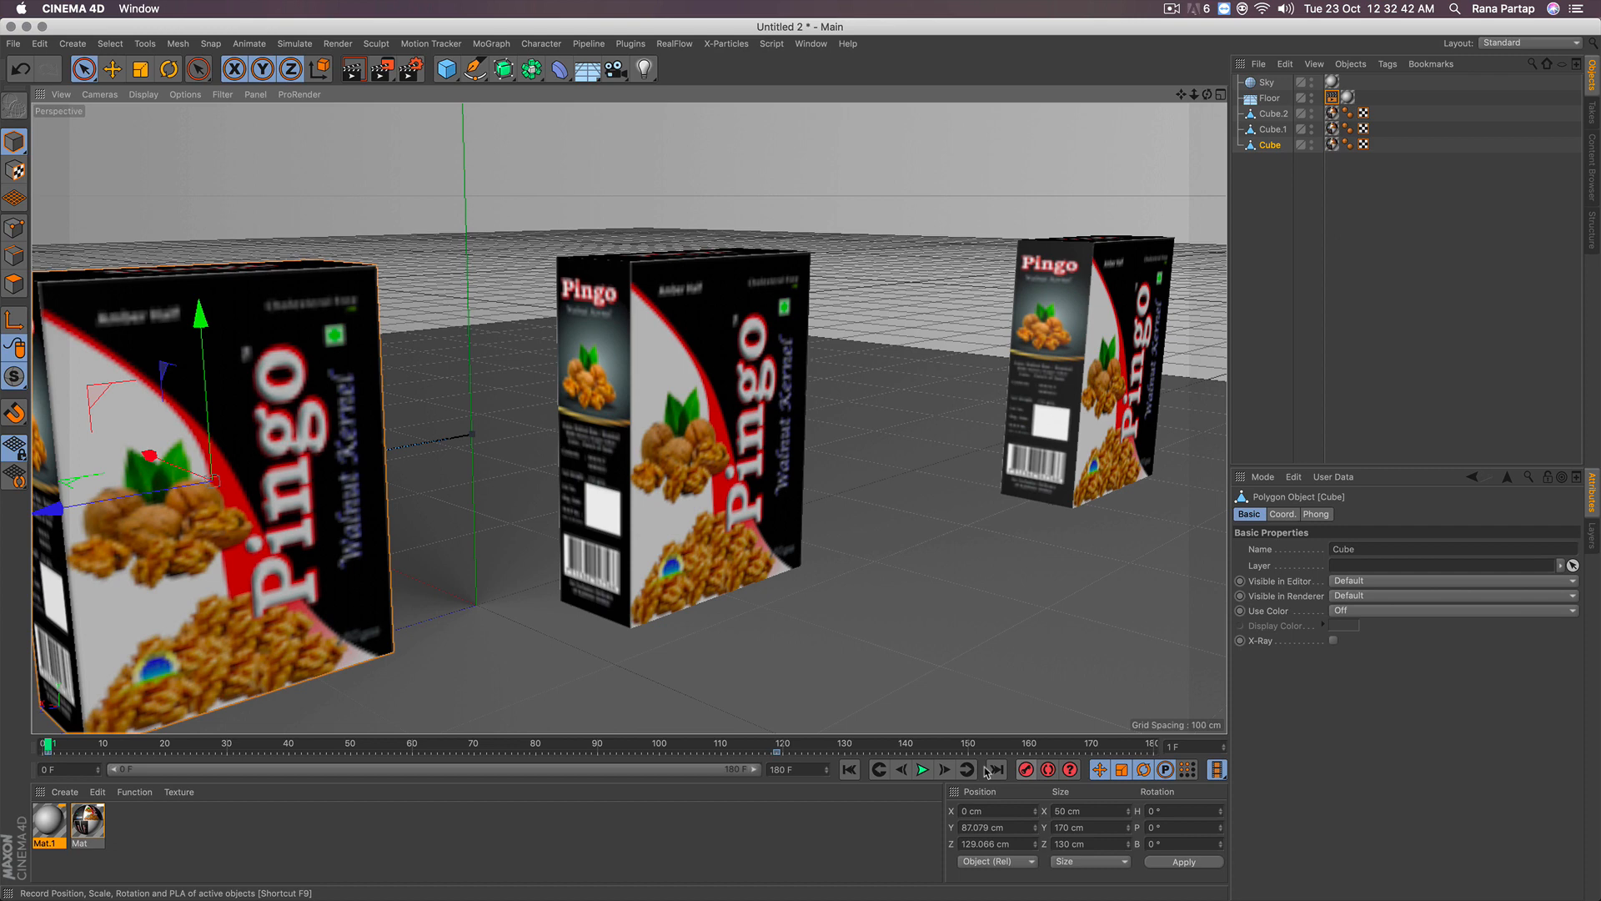
left_click(921, 768)
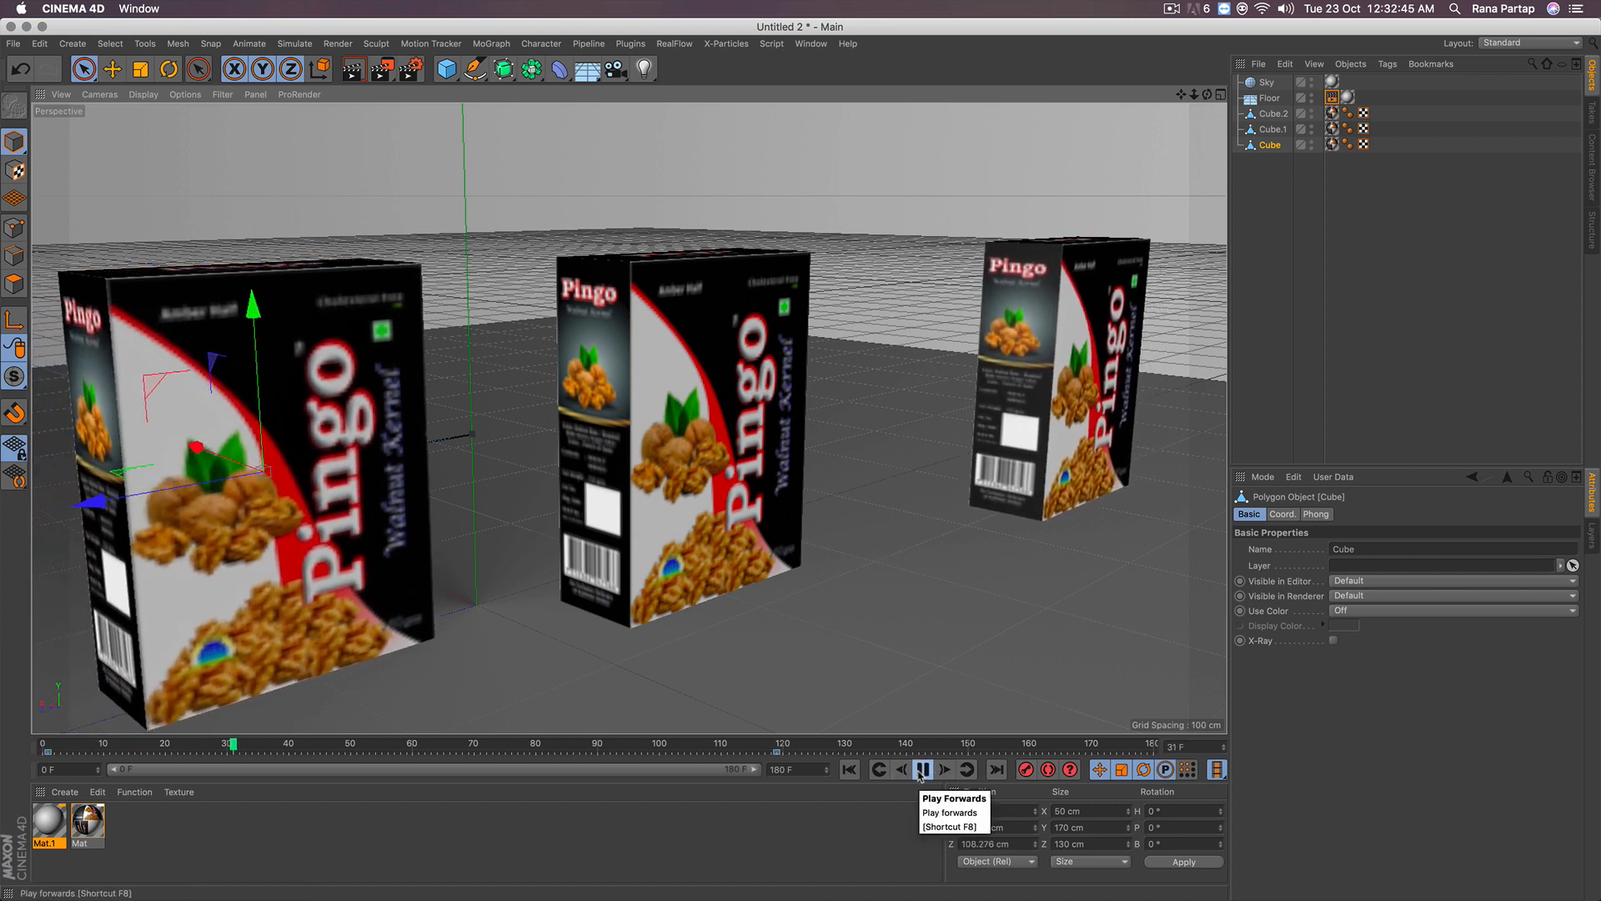
left_click(922, 769)
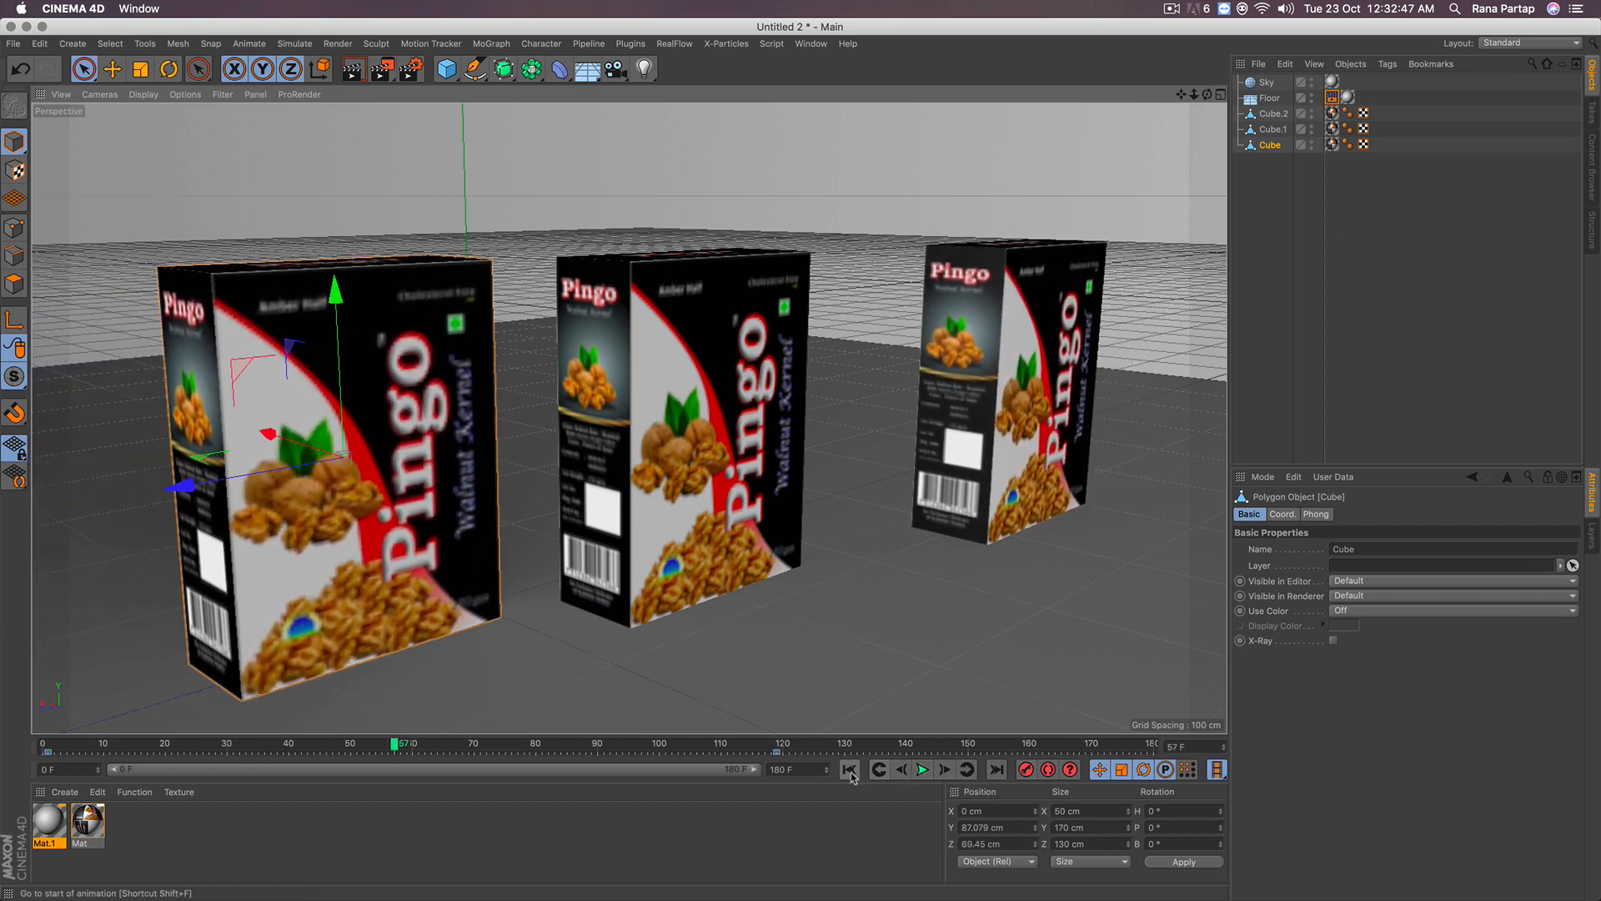
Step: Keyframe Cube.1 unrotated at frame 73 and turned to a heading of about -81.2° at frame 0, then play the animation
left_click_drag(528, 742, 493, 742)
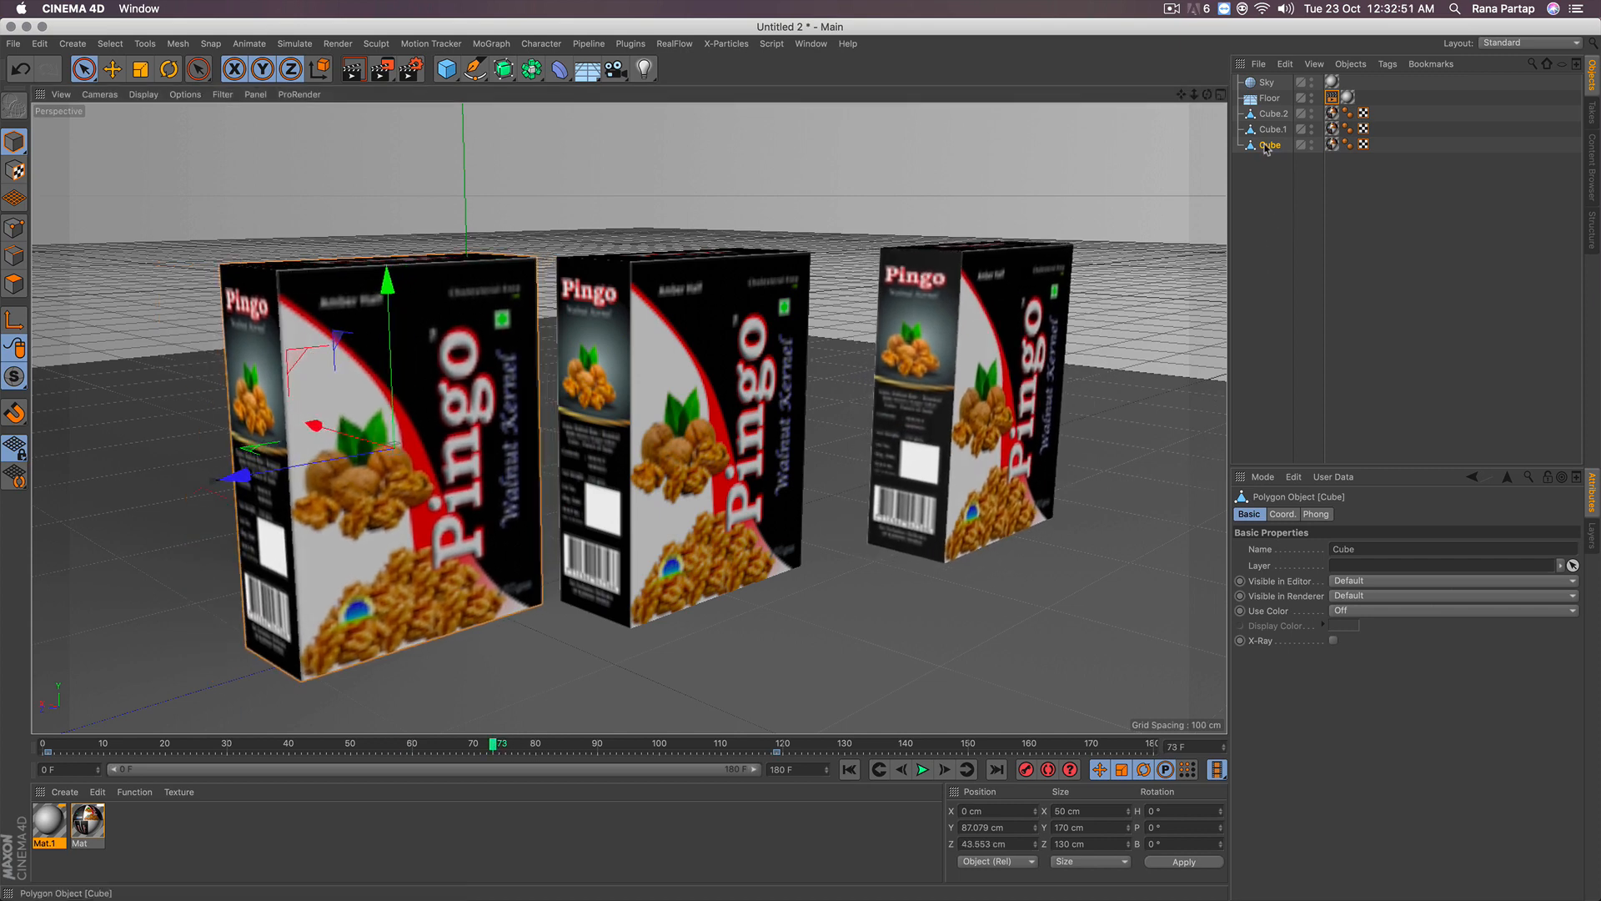
left_click(168, 68)
left_click(613, 370)
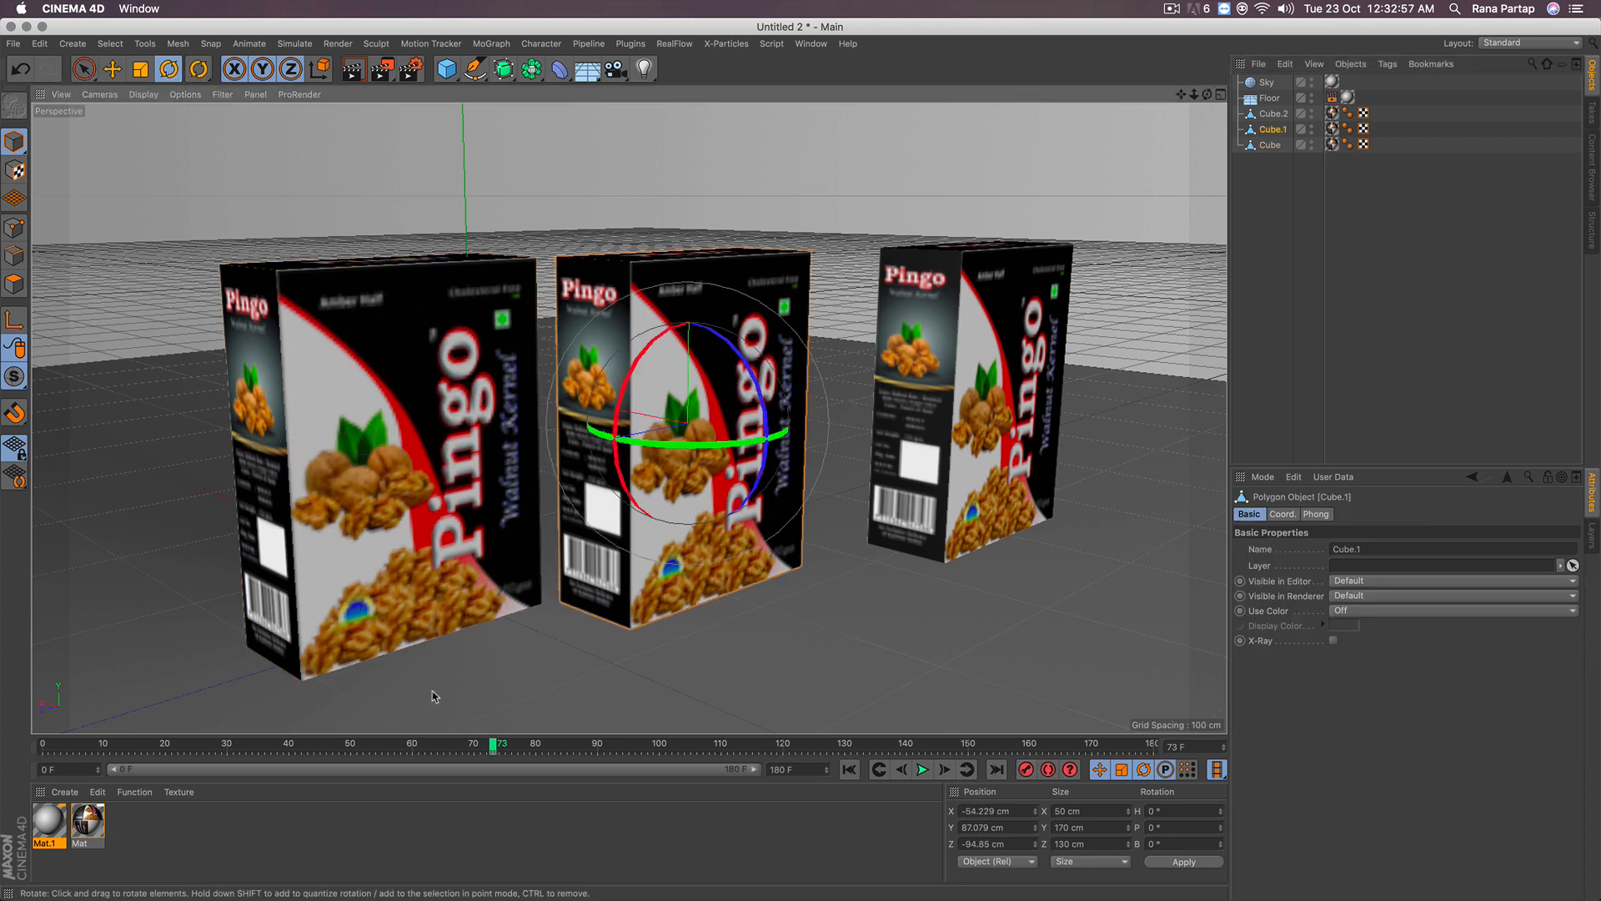
left_click_drag(367, 743, 42, 743)
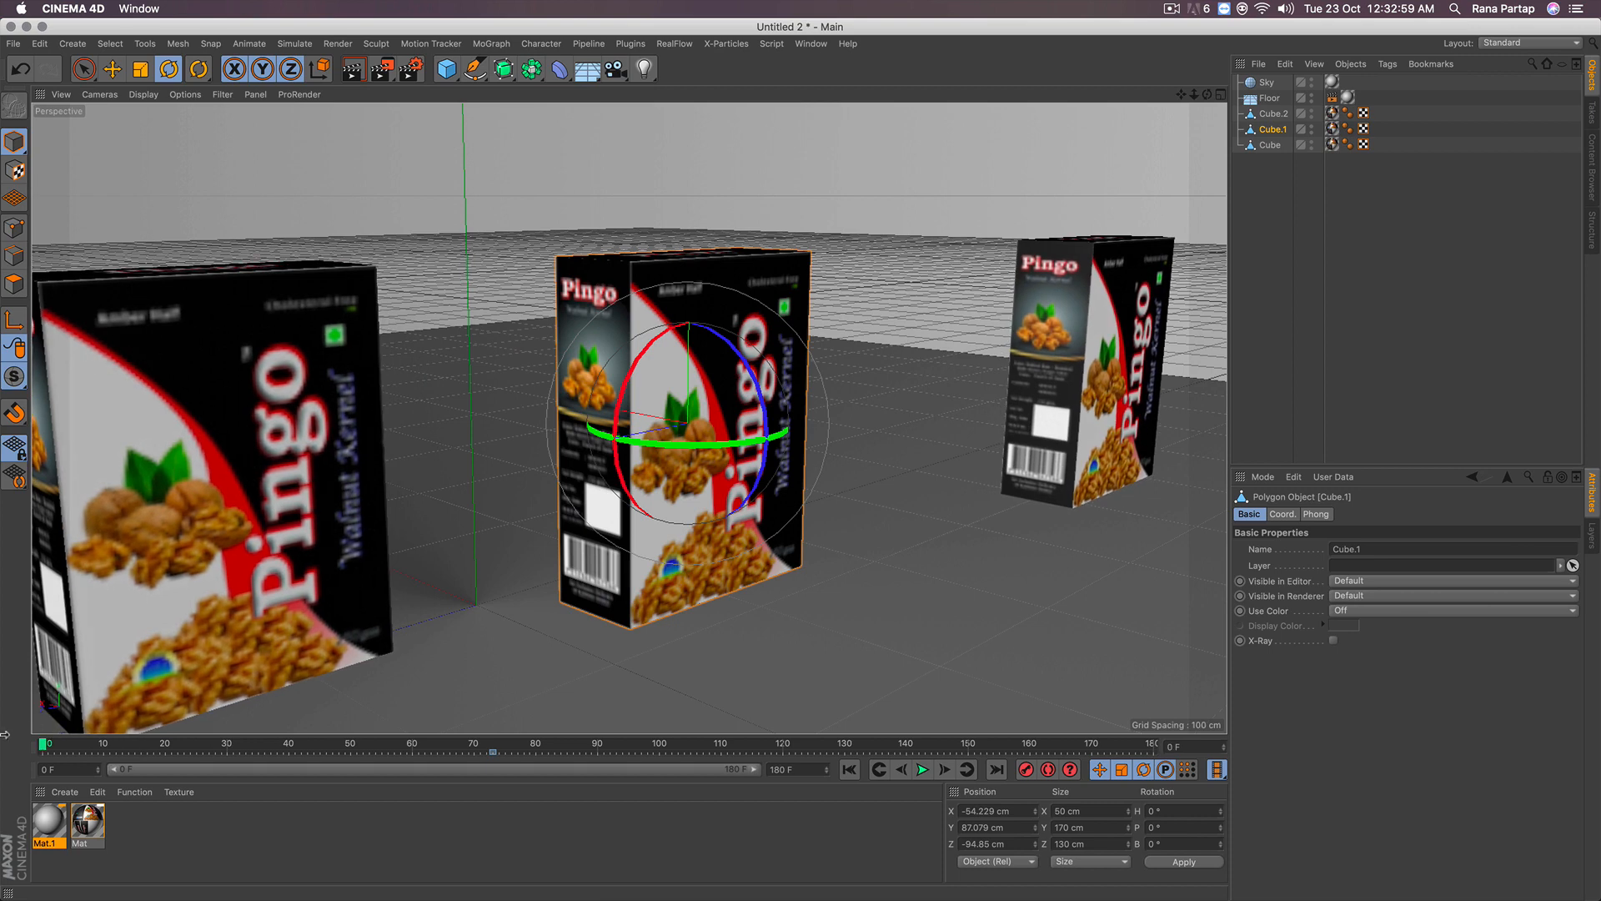
left_click_drag(717, 439, 533, 454)
left_click(1032, 768)
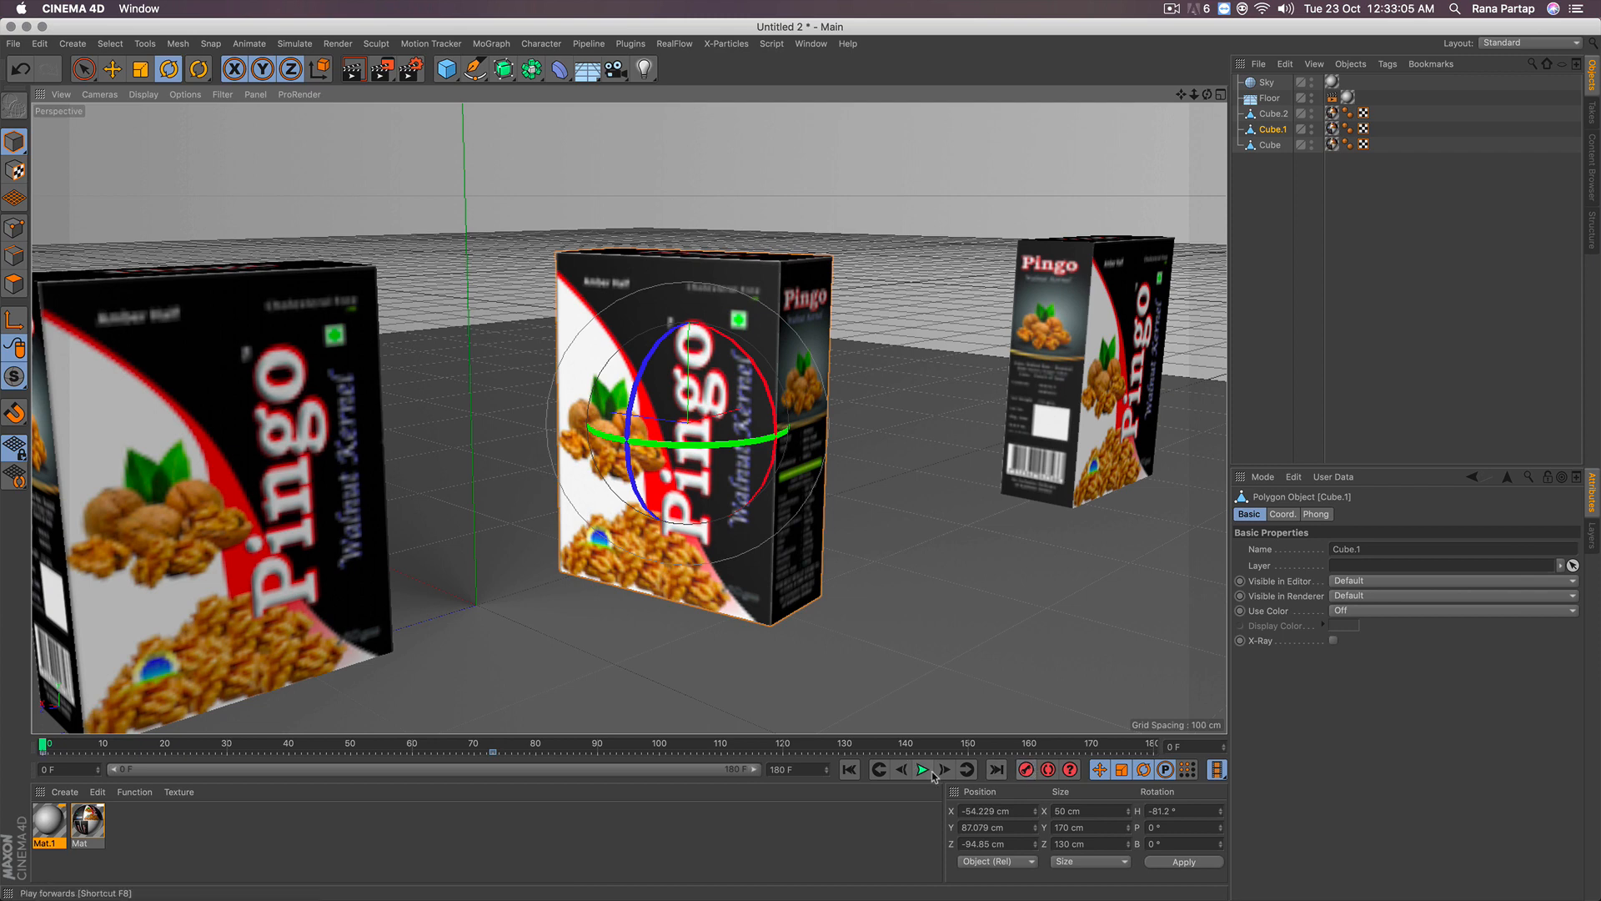
left_click(924, 770)
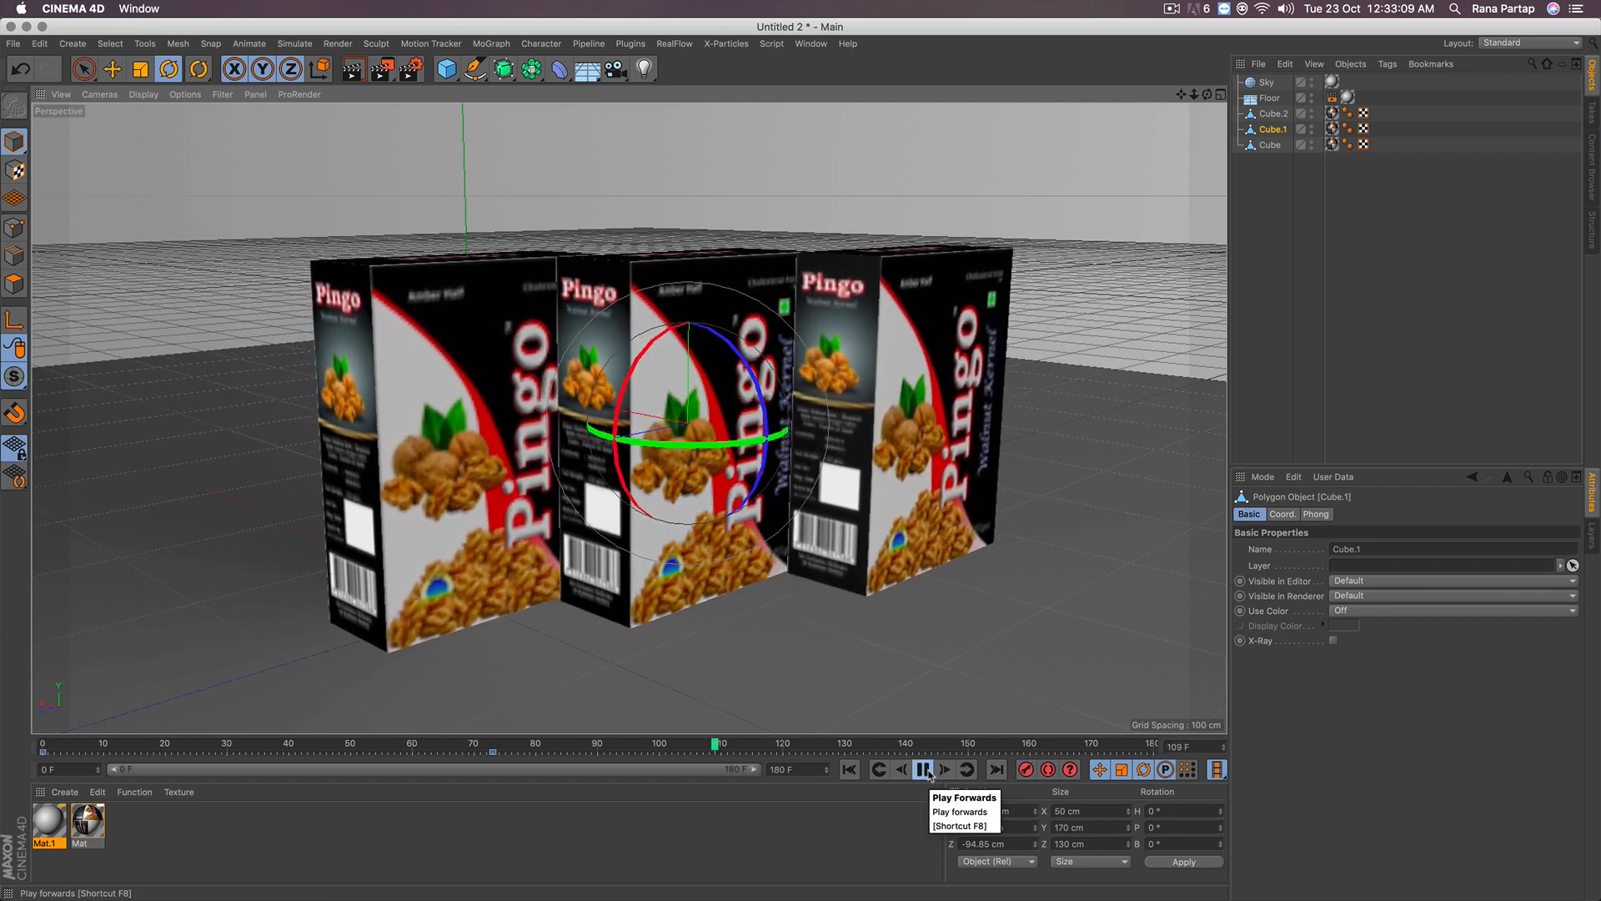
left_click(924, 769)
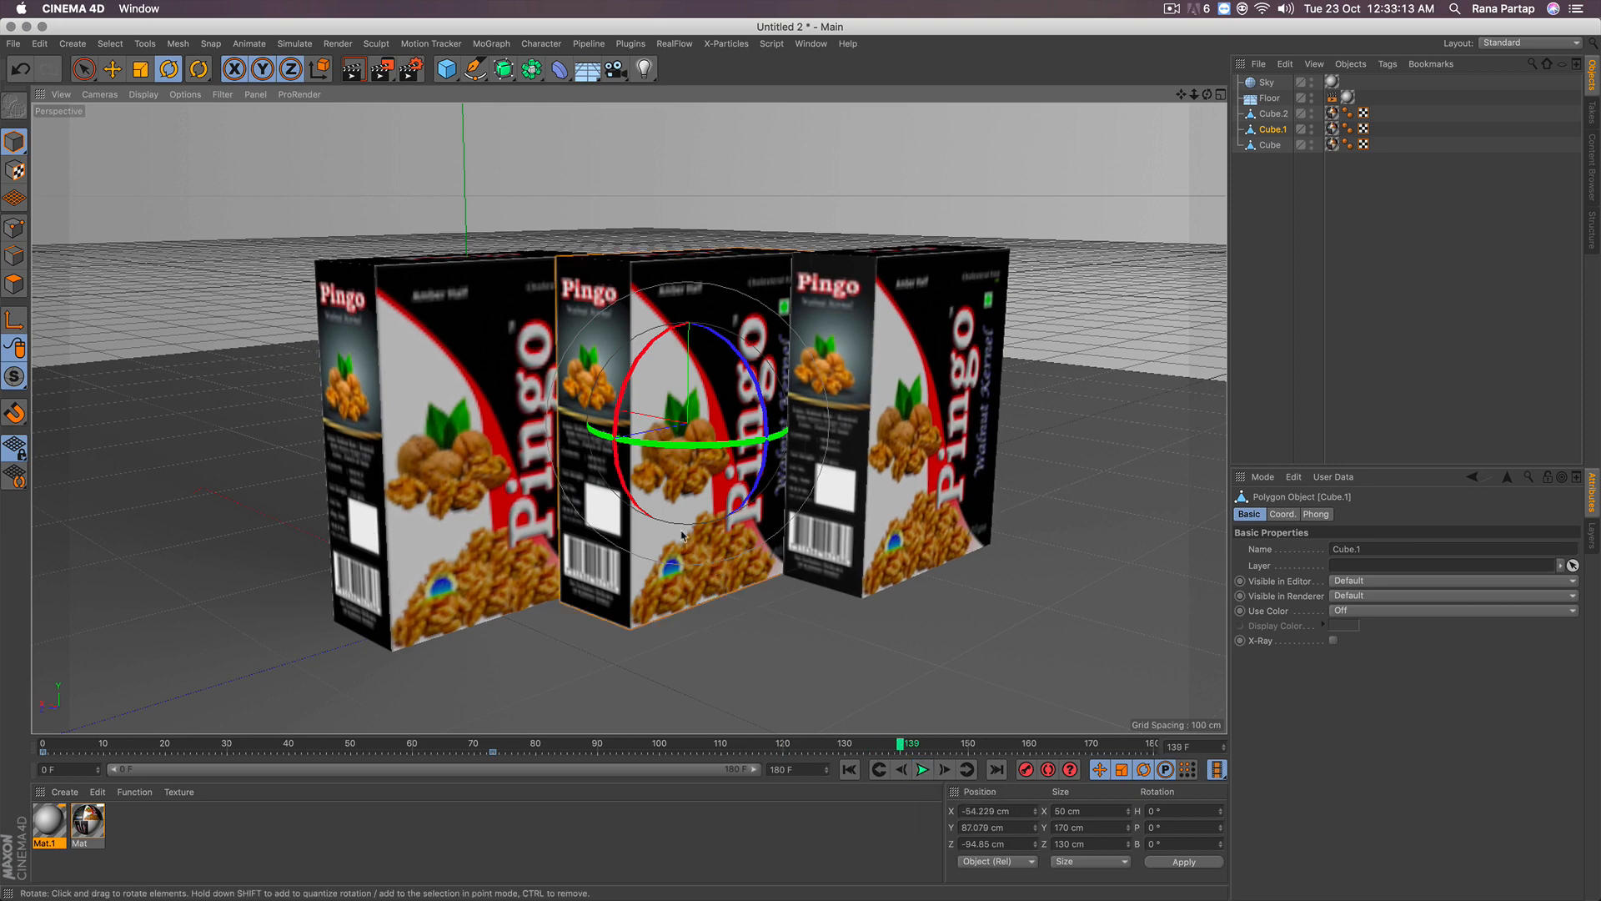
Step: Frame the three boxes slightly wider, add a camera at that view and look through it, then return to the animation's start
right_click_drag(663, 483, 659, 505, "alt")
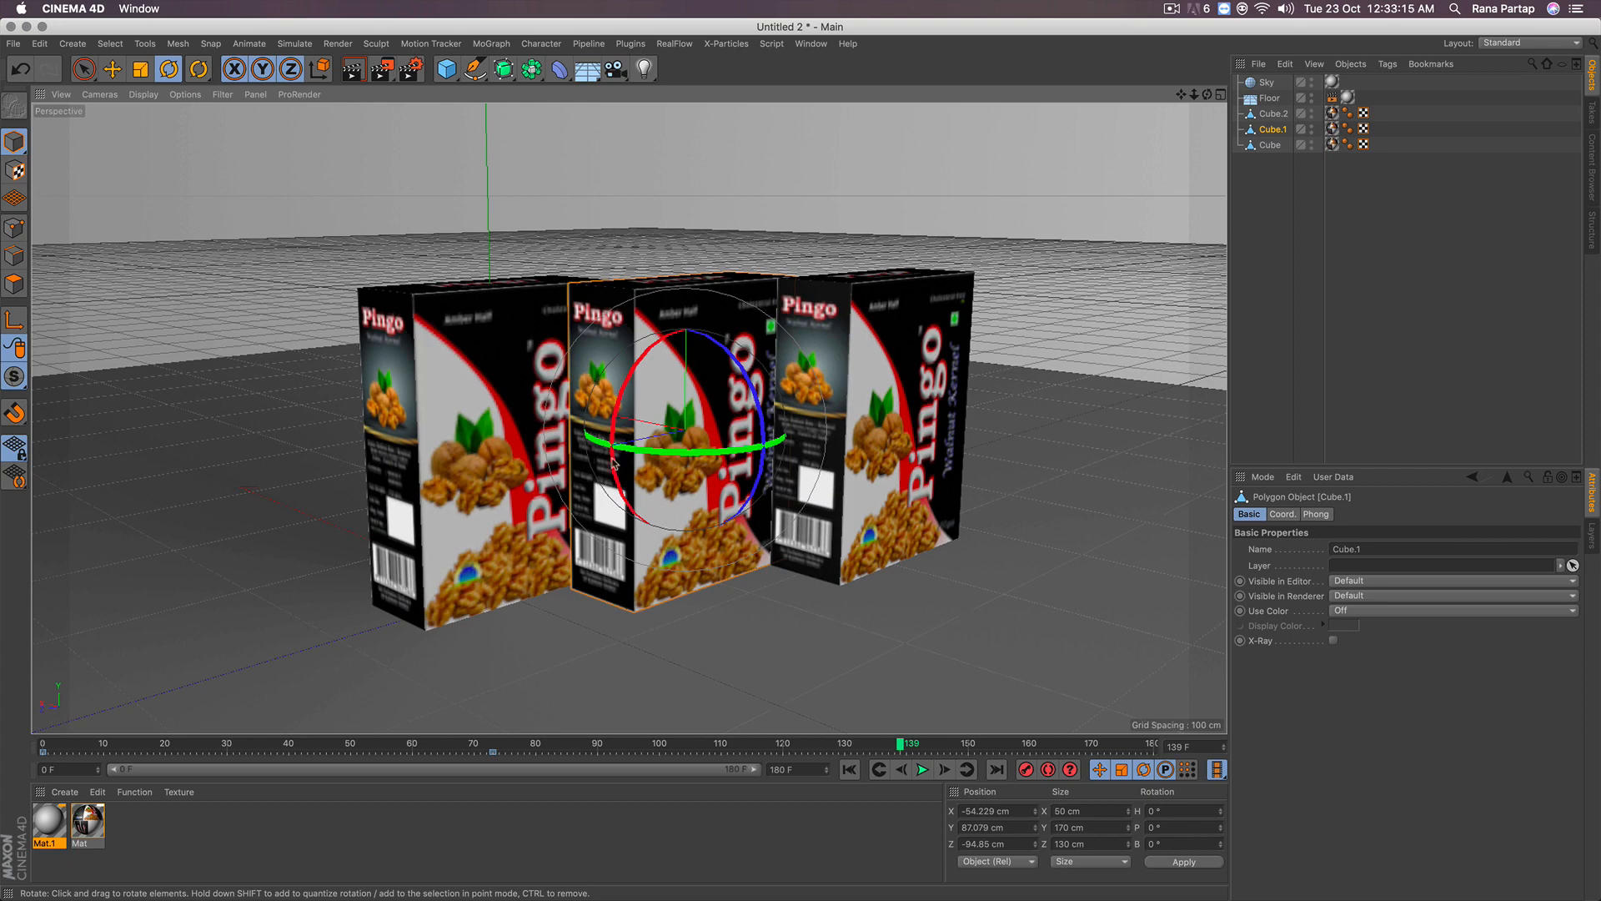
left_click(85, 70)
mouse_move(653, 421)
right_mouse_down("alt")
mouse_move(654, 448)
mouse_move(666, 441)
right_mouse_up("alt")
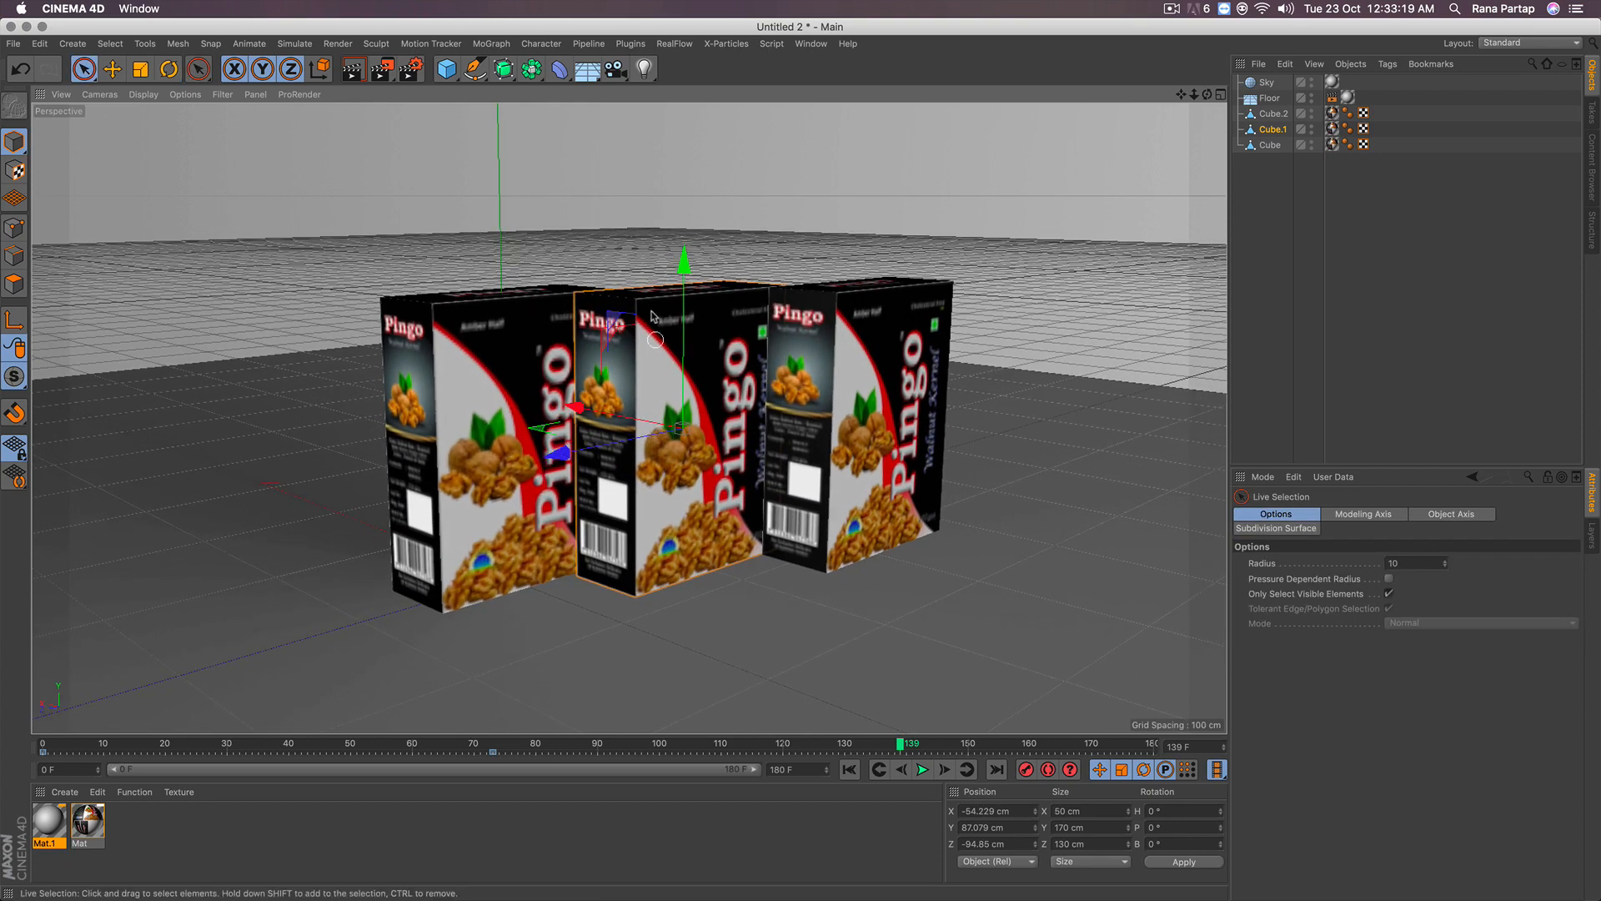
left_click_drag(616, 69, 667, 90)
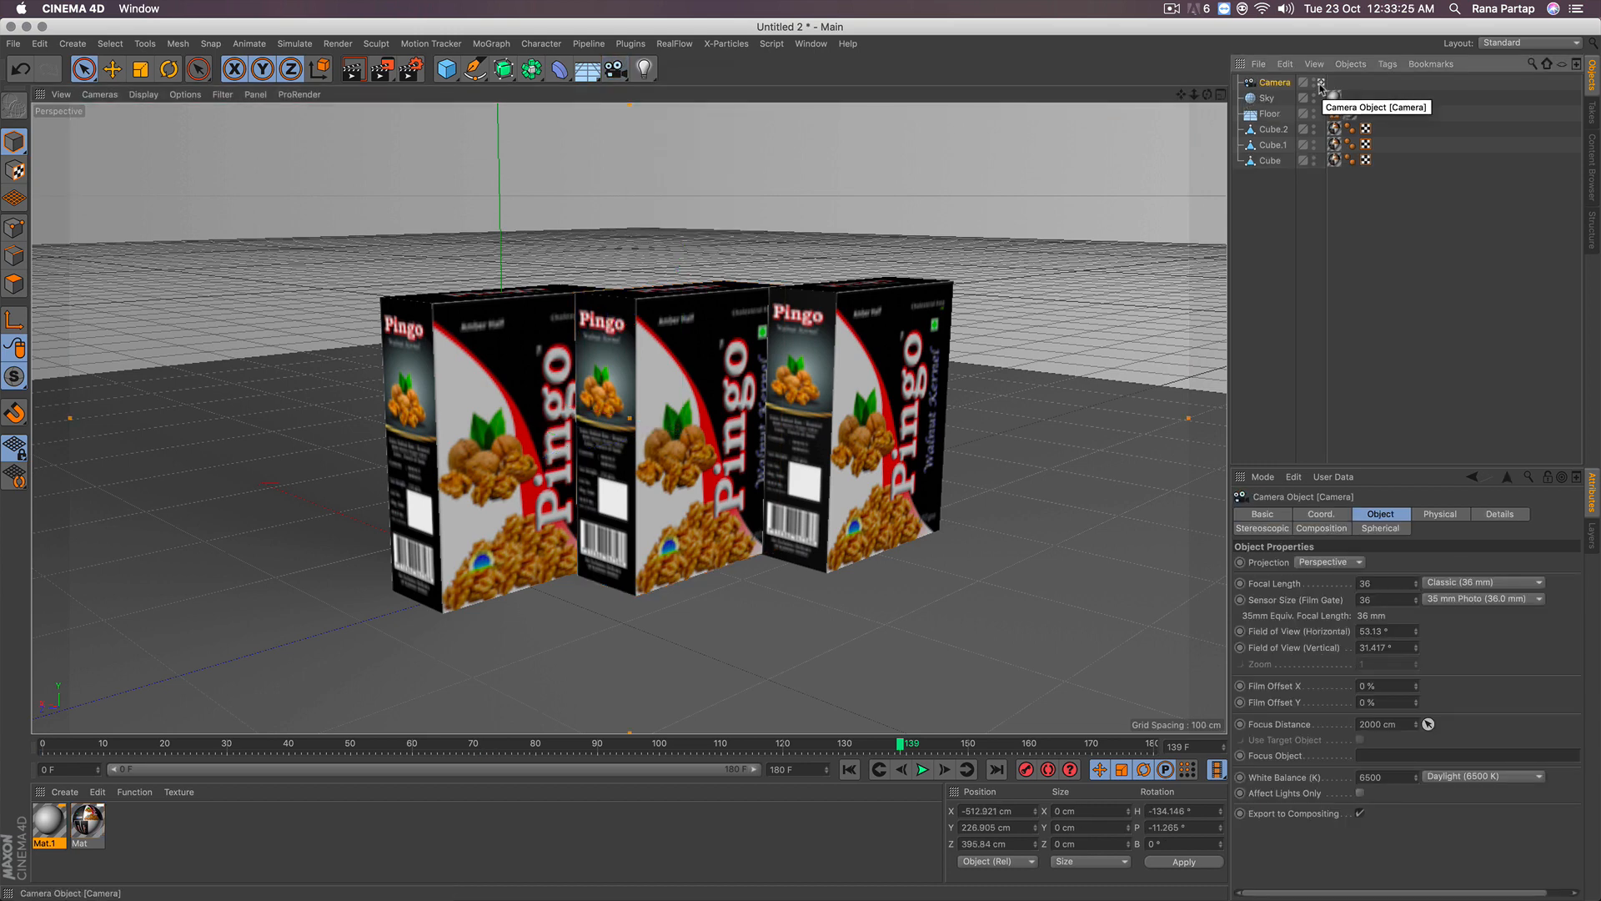
left_click(861, 770)
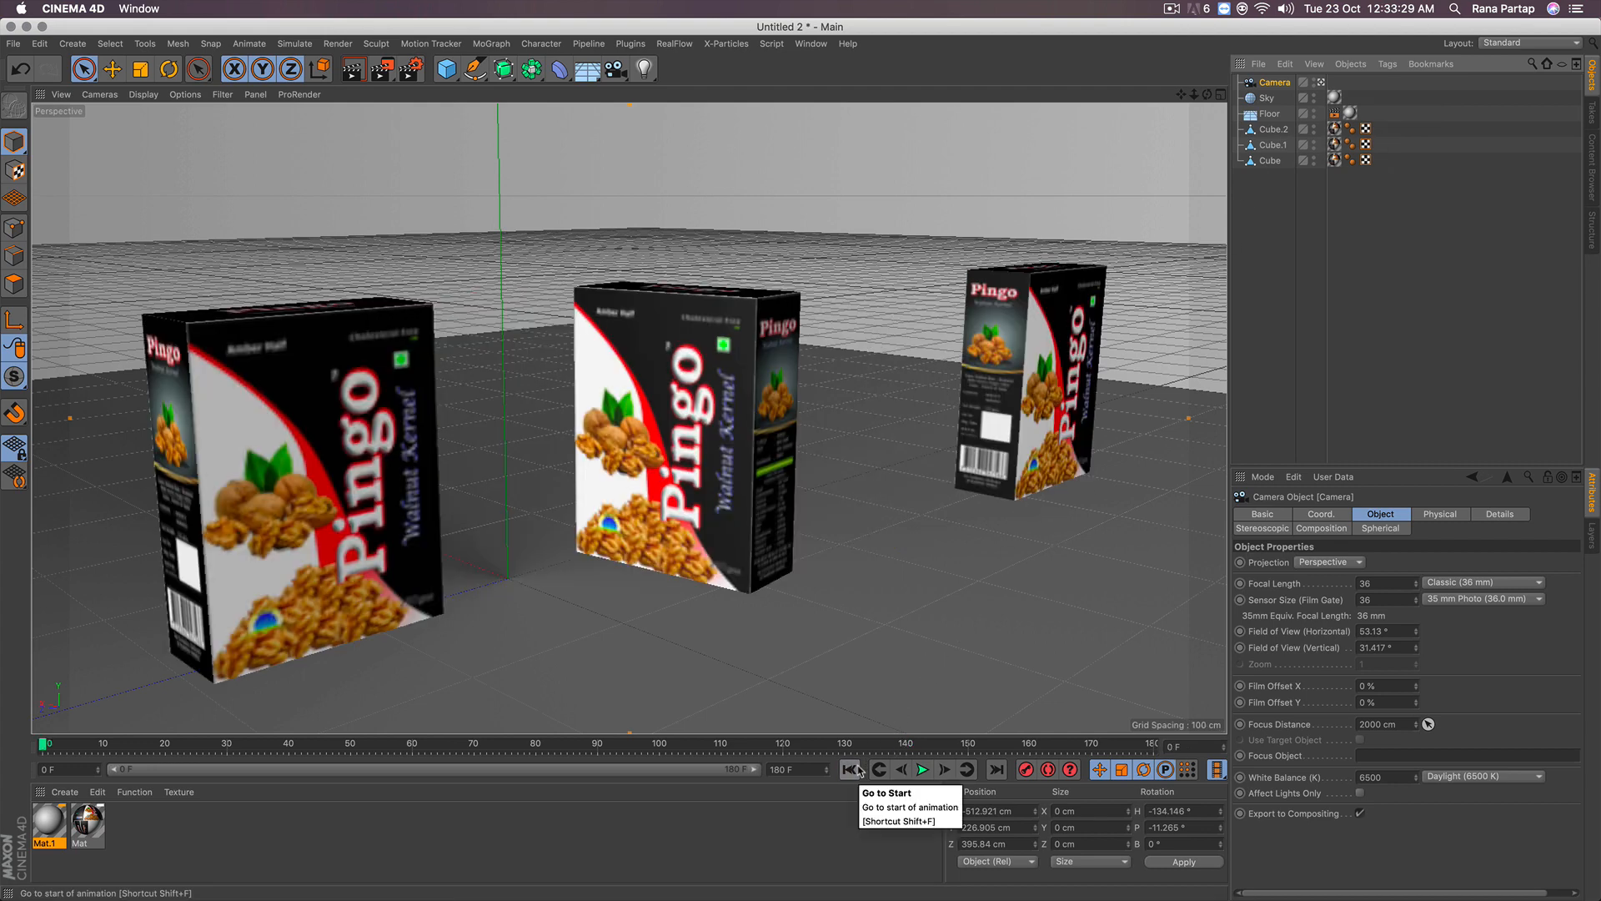
Step: Move to frame 128, duplicate the camera by copying and pasting it, and look through the copy
left_click_drag(650, 744, 843, 744)
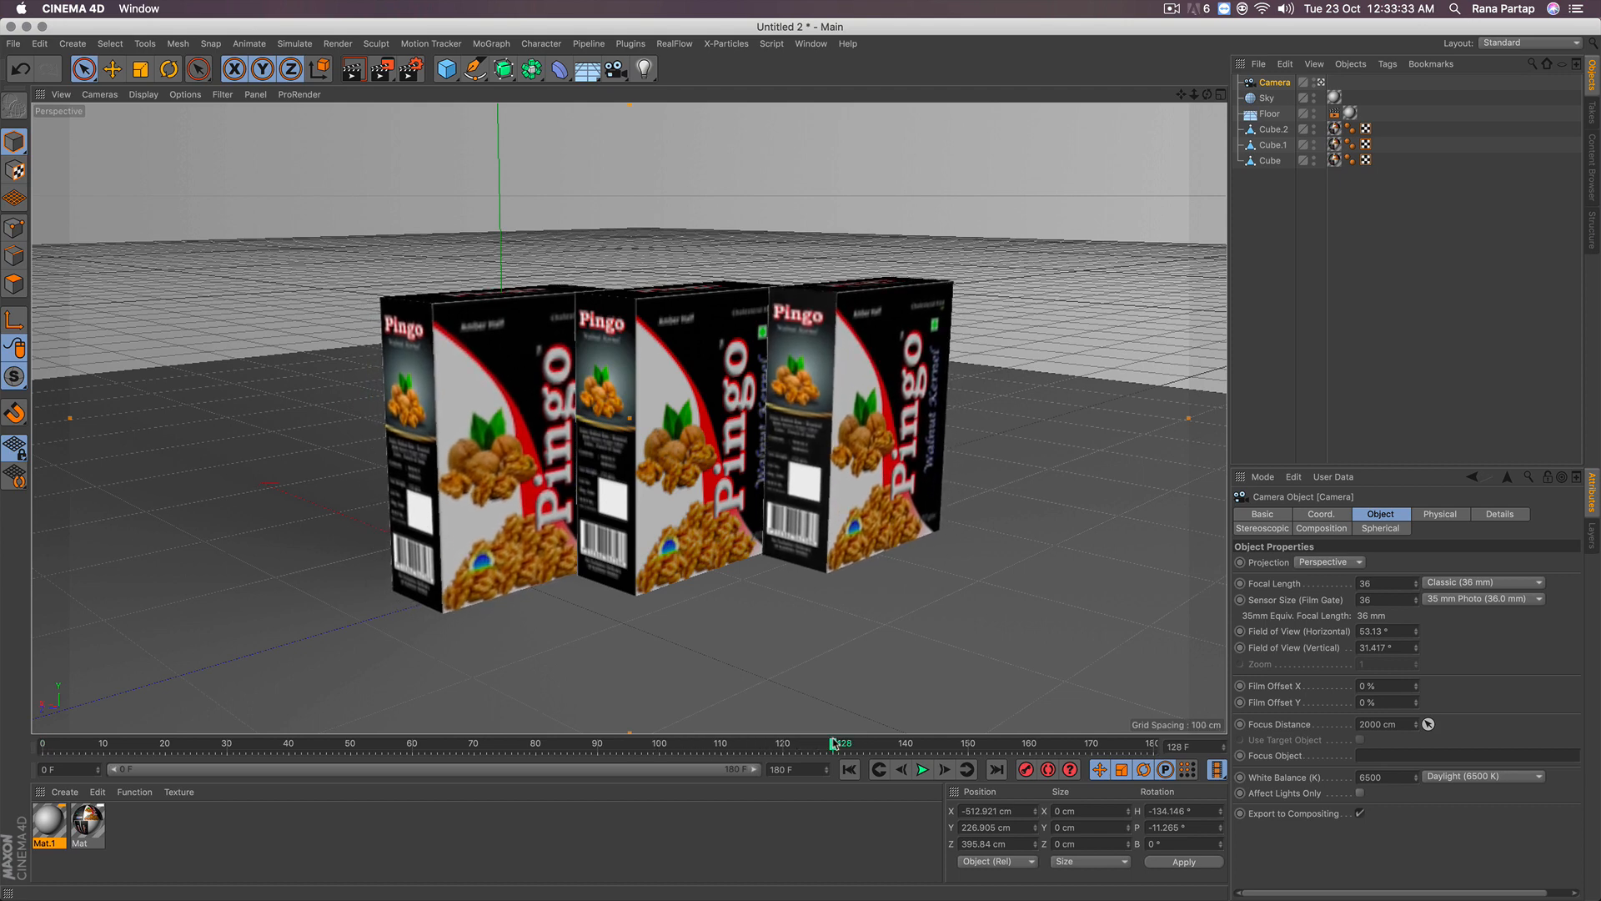
left_click(1292, 67)
left_click(1293, 69)
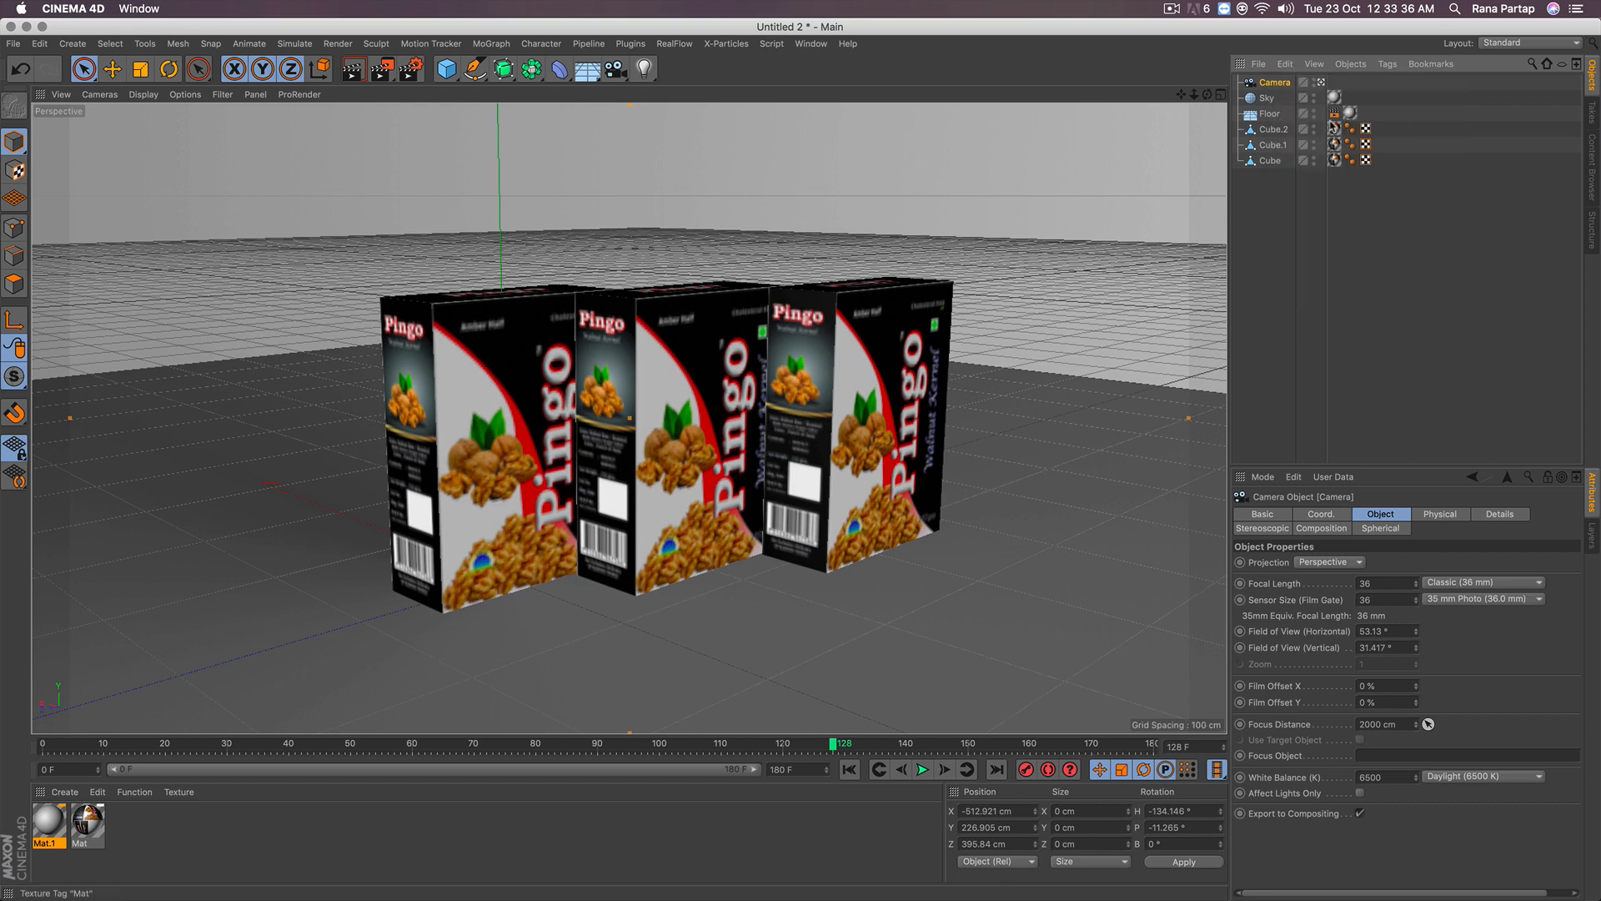
left_click(1292, 65)
left_click(1314, 148)
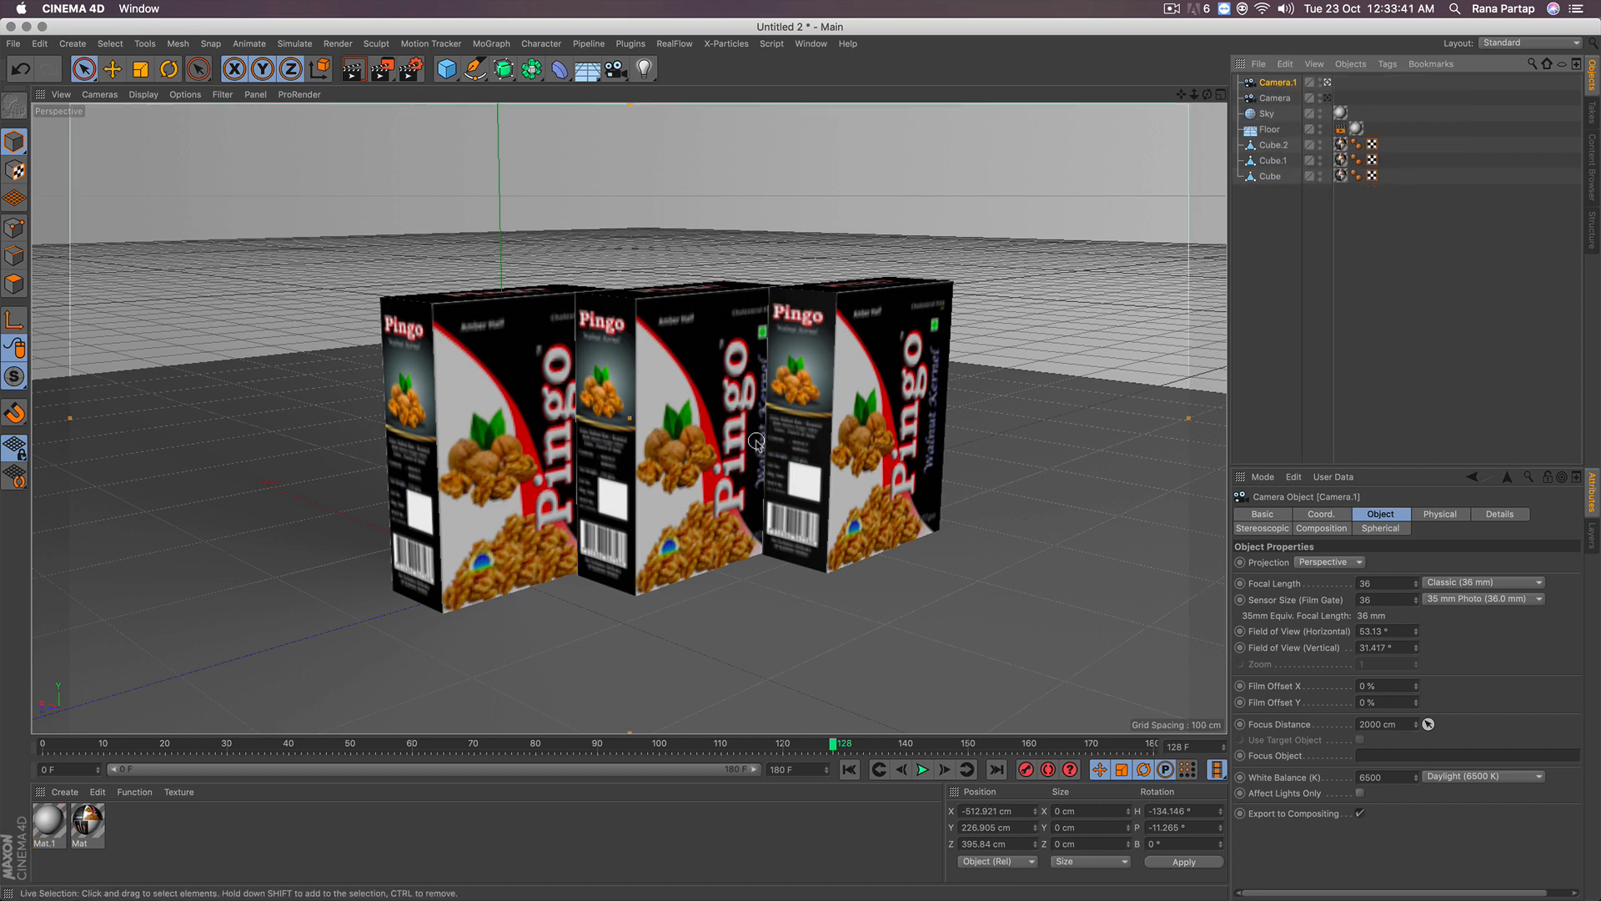
Step: Reposition Camera.1 at frame 0 to a steep close-up looking down at the side and top of the middle box
scroll(709, 372, "up", 3)
right_click_drag(708, 367, 713, 354, "alt")
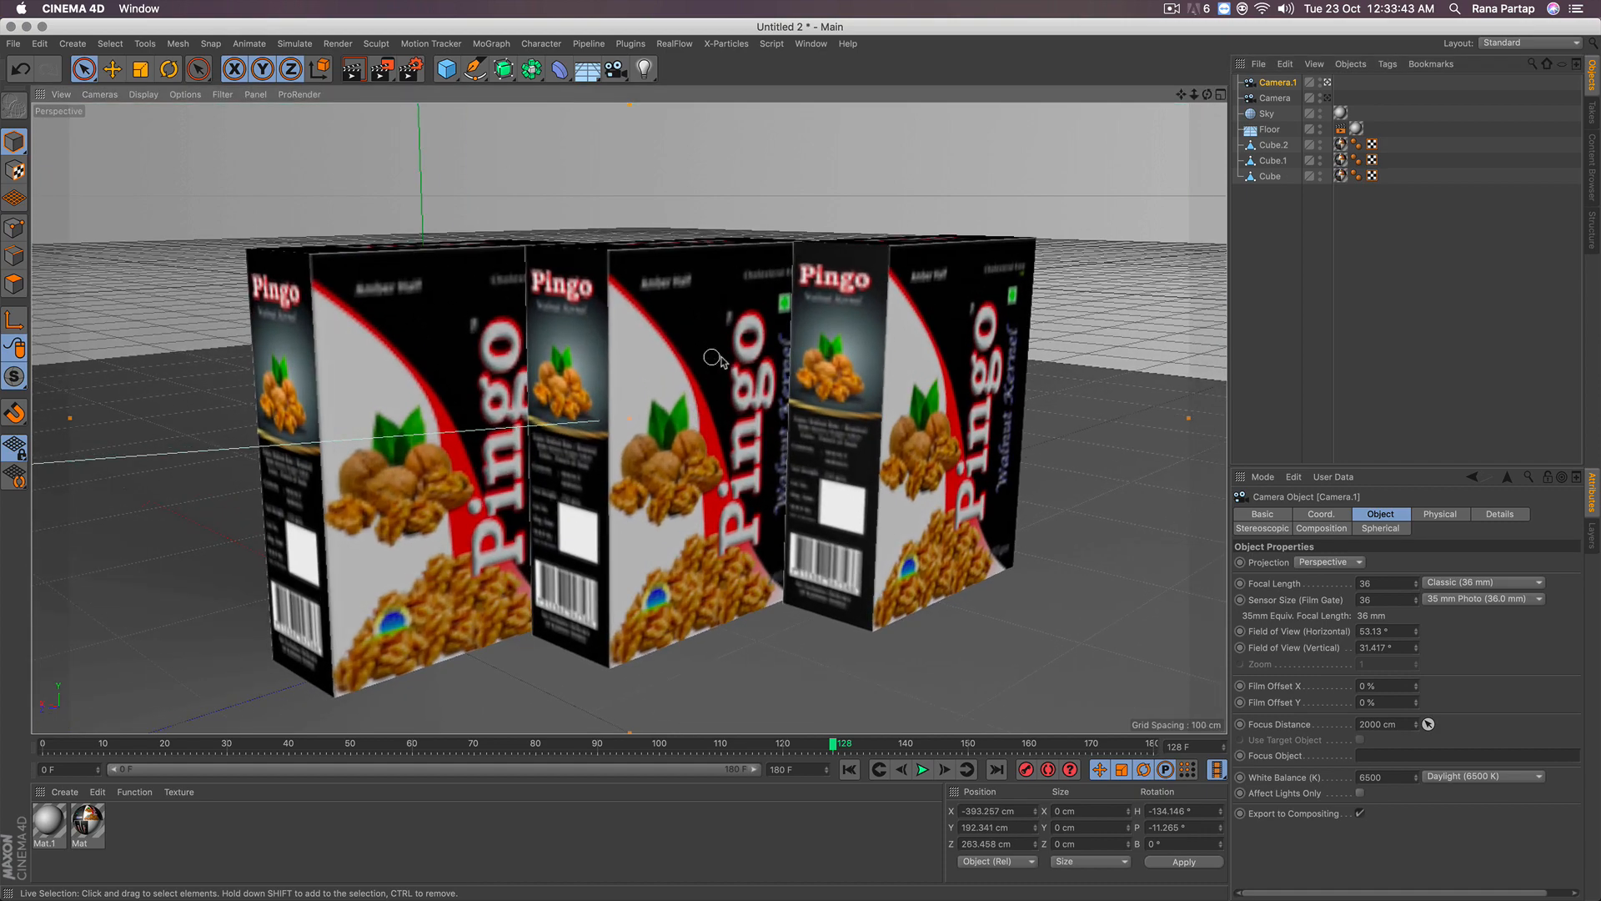
left_click_drag(804, 366, 704, 384, "alt")
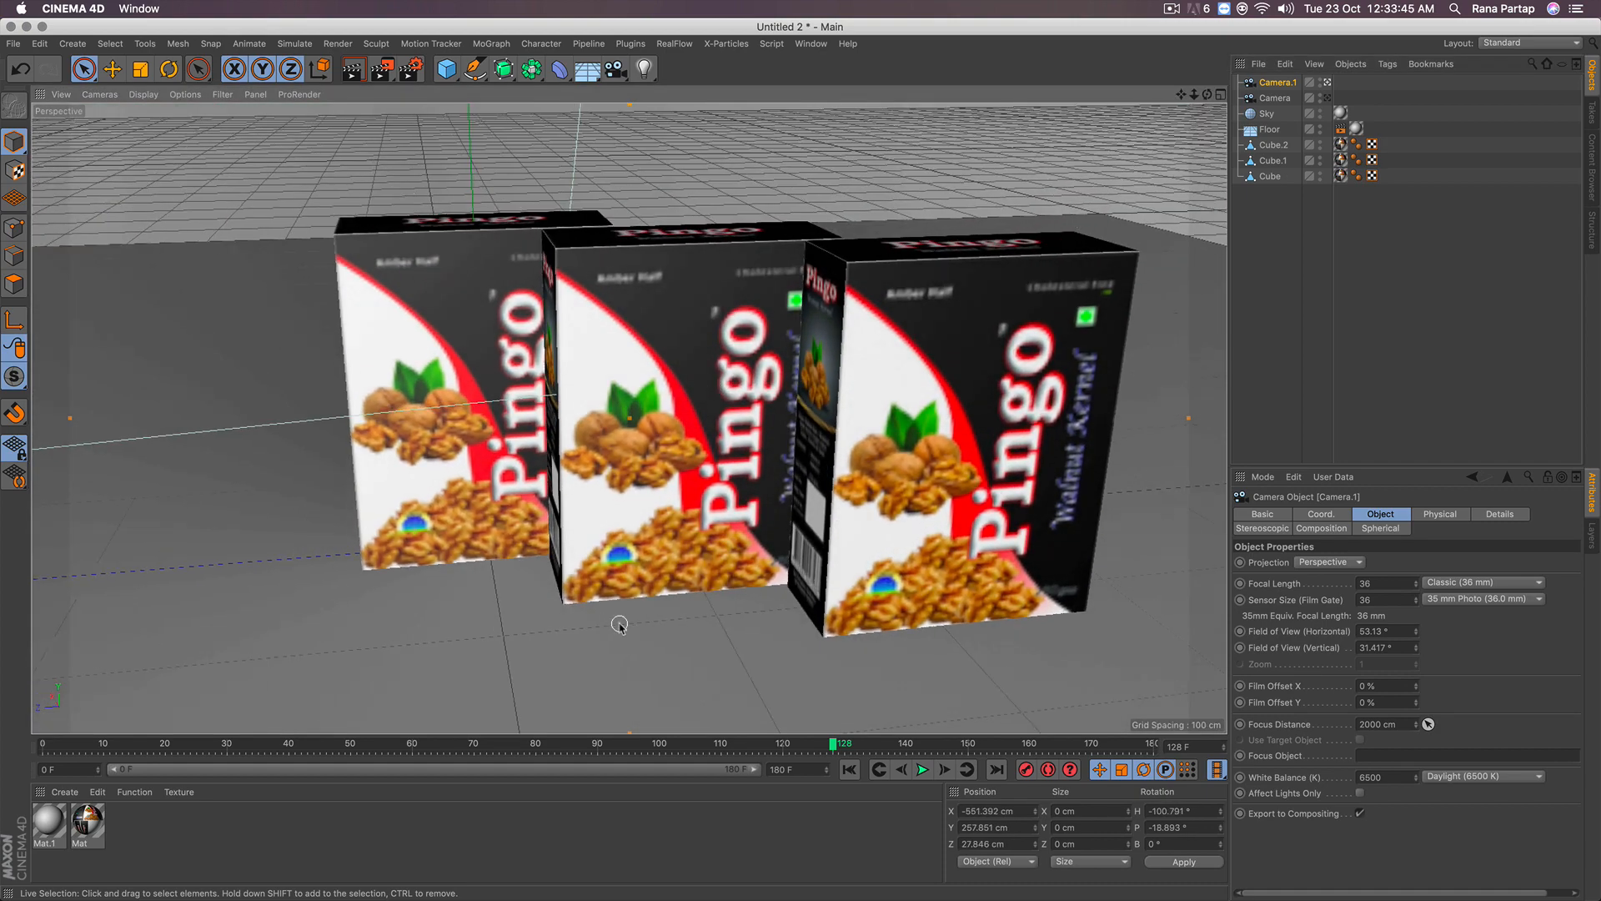
left_click_drag(725, 744, 4, 719)
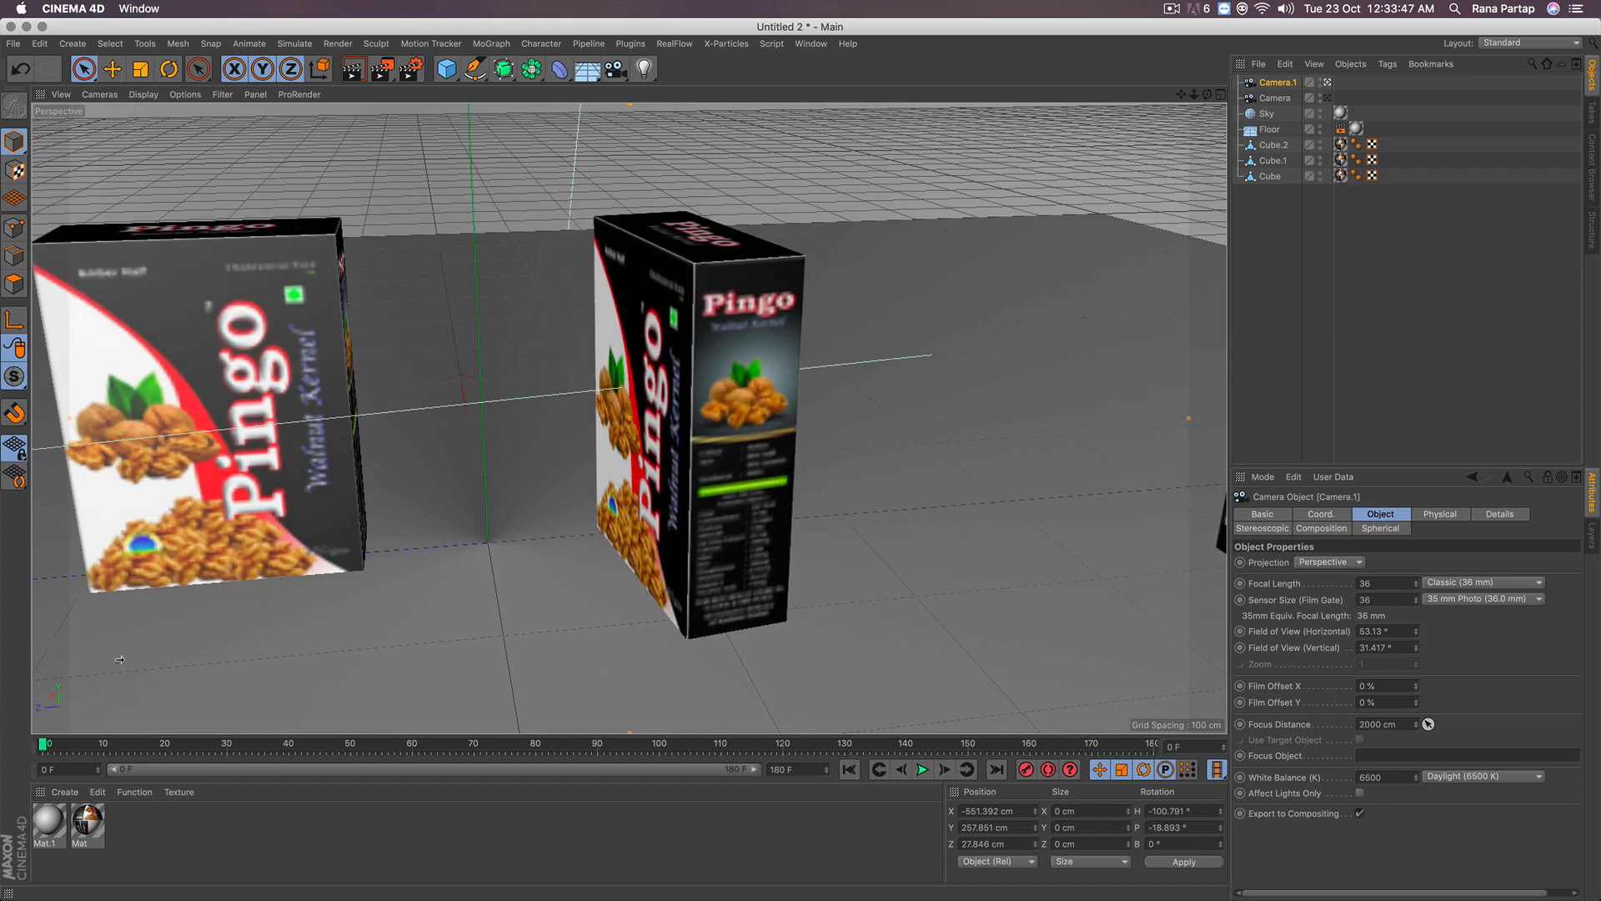
right_click_drag(763, 399, 745, 425, "alt")
middle_click_drag(744, 425, 587, 435, "alt")
right_click_drag(556, 380, 568, 338, "alt")
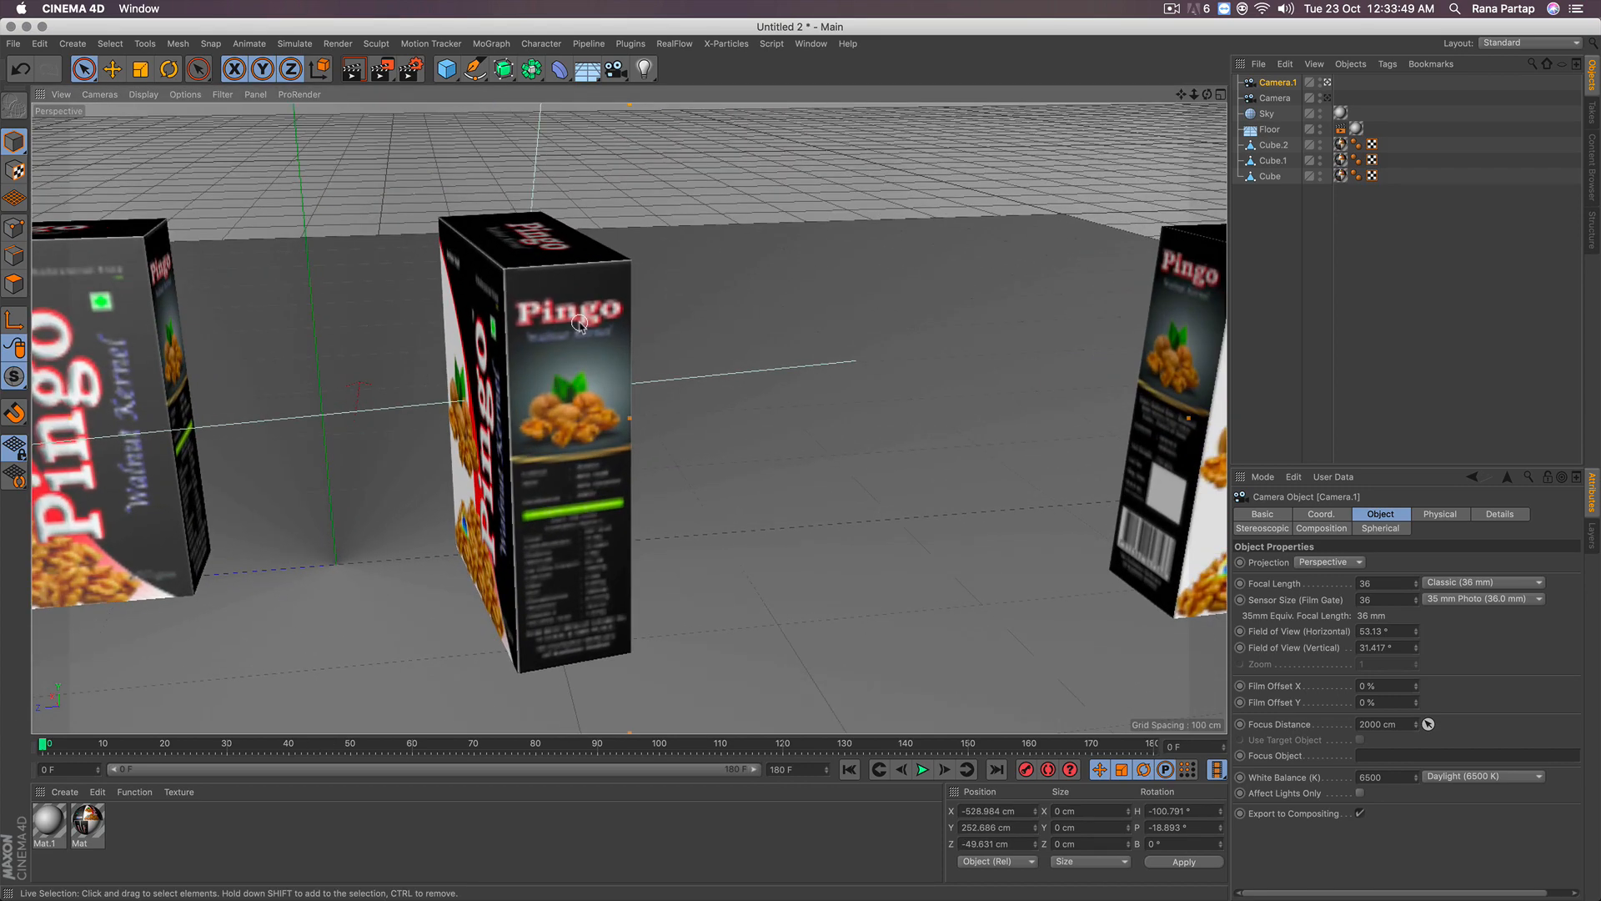
left_click_drag(584, 323, 553, 375, "alt")
middle_click_drag(615, 275, 576, 386, "alt")
right_click_drag(575, 385, 598, 340, "alt")
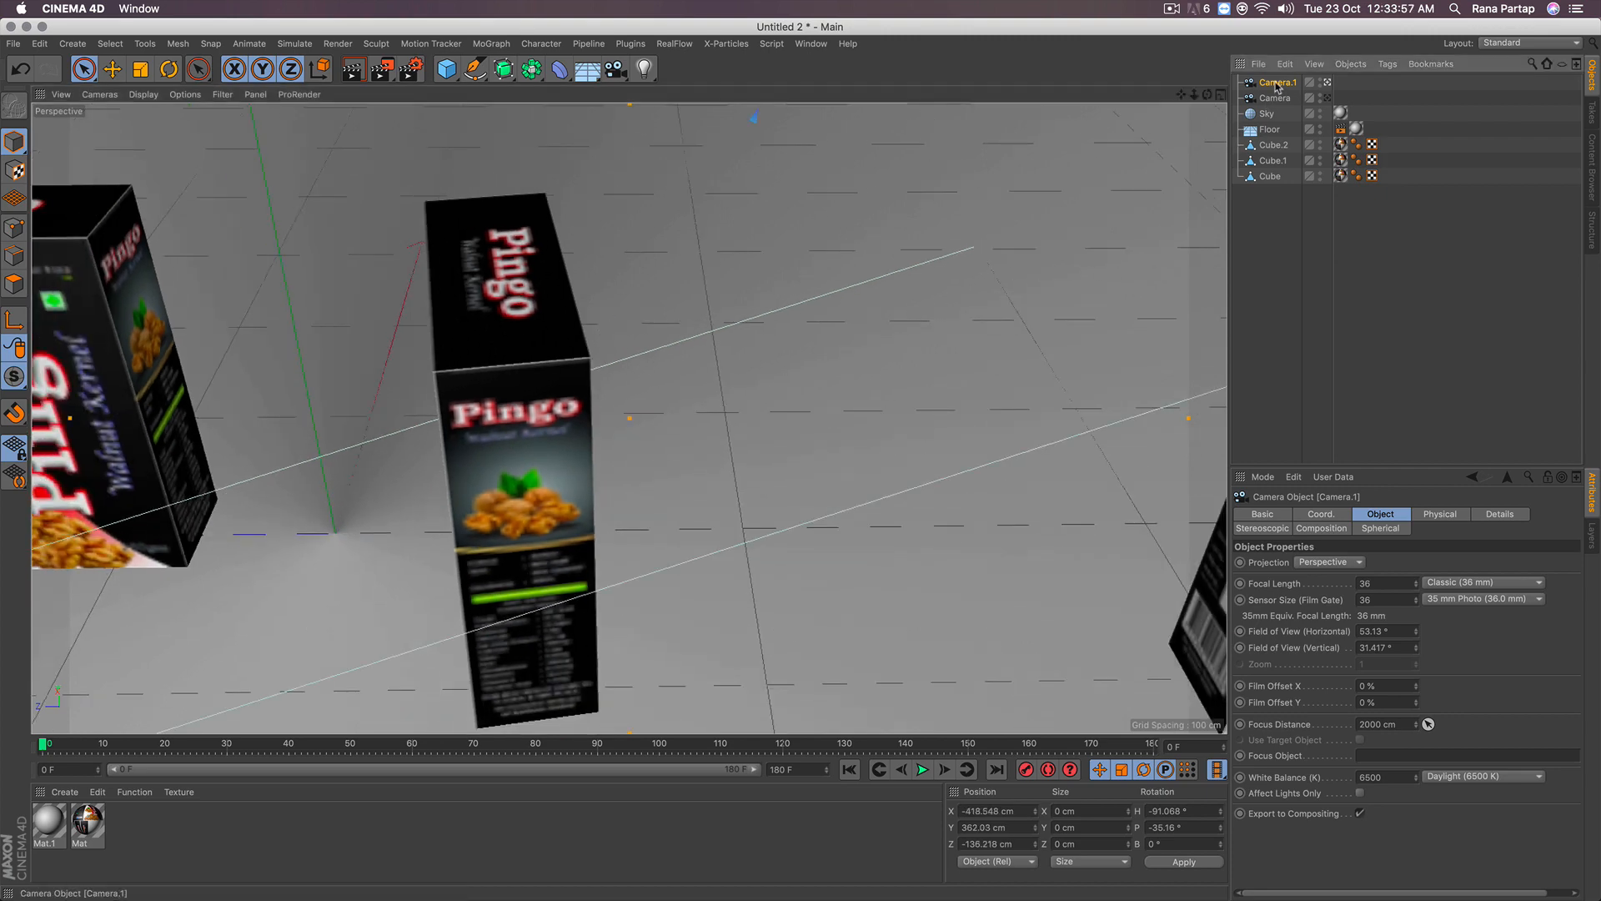
Step: Duplicate Camera.1 and reposition the copy to a low, angled view that shows all three separated boxes at frame 0
key("super+v")
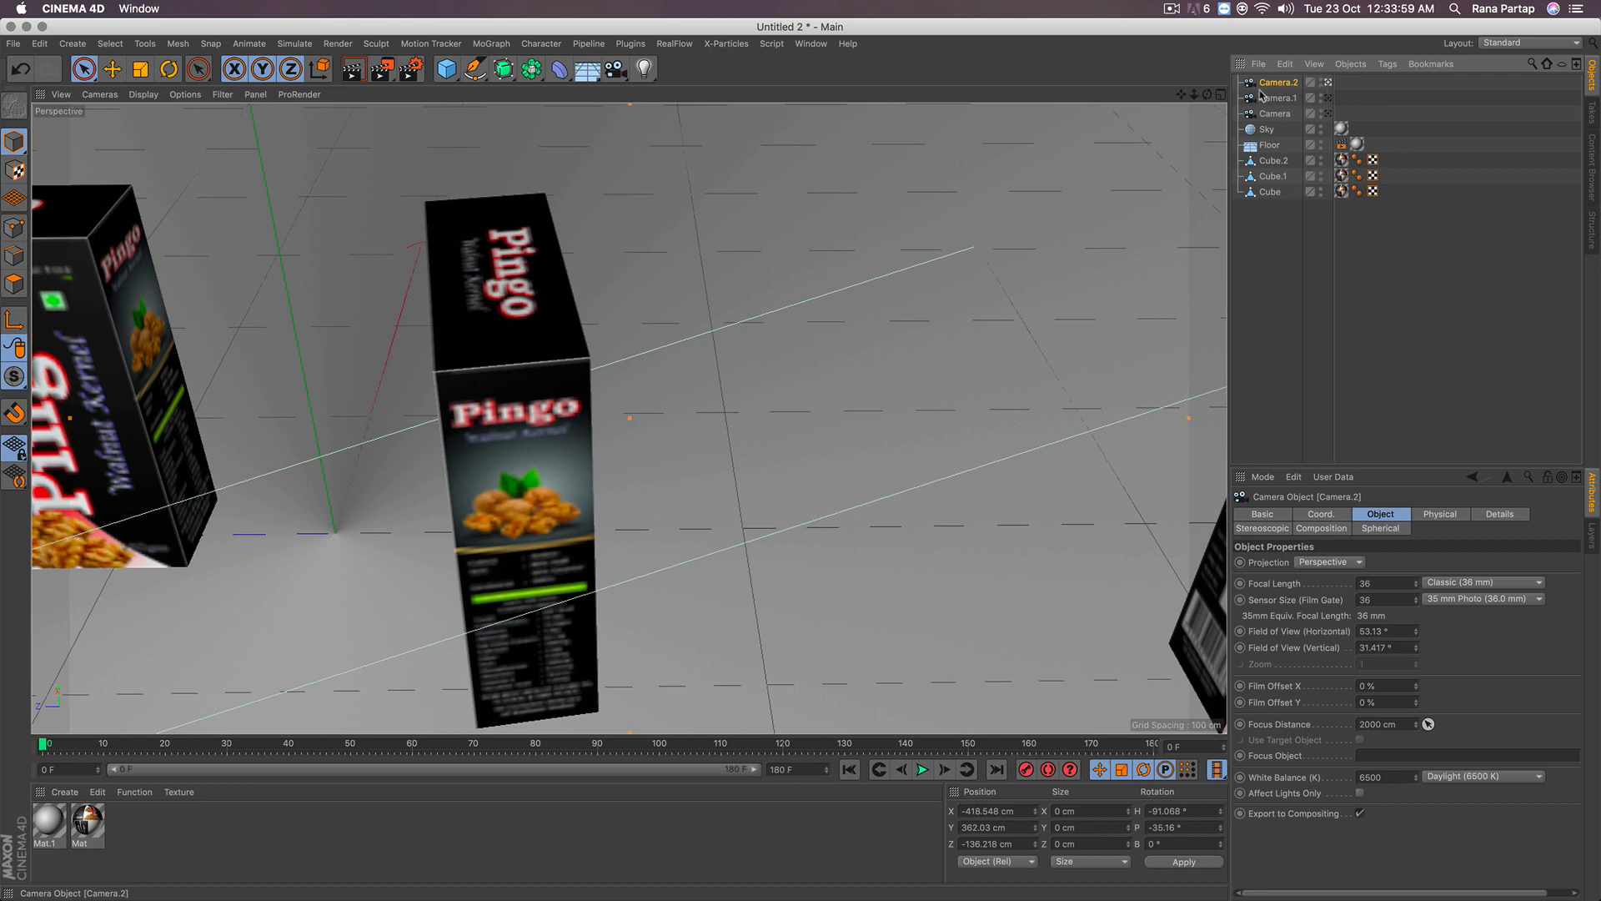
right_click_drag(557, 367, 511, 464, "alt")
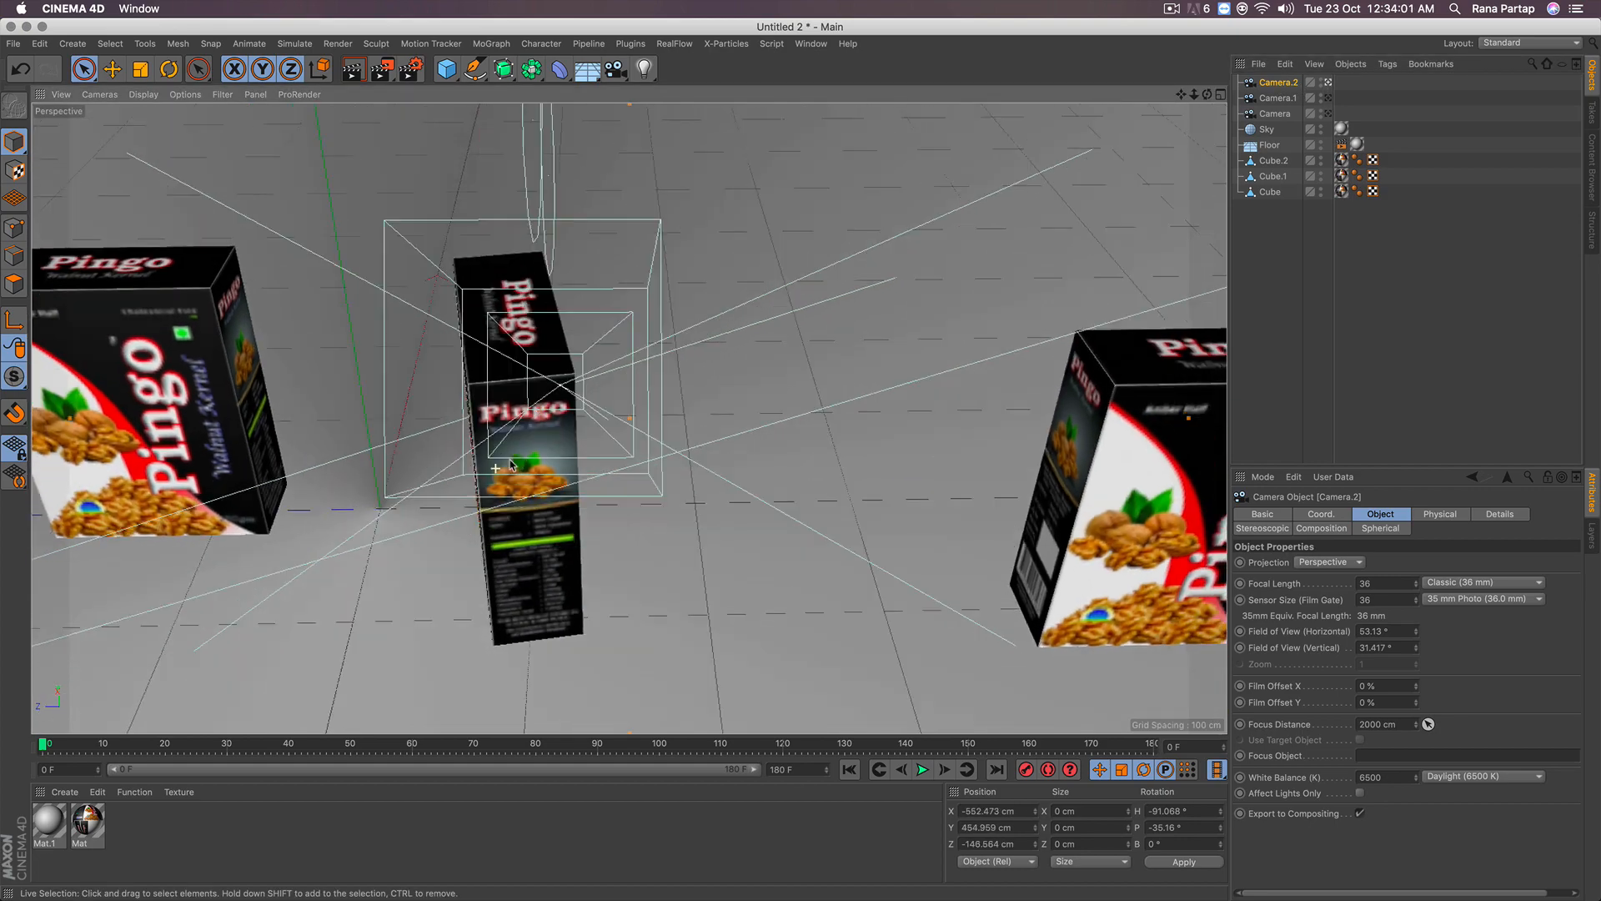
left_click_drag(511, 465, 637, 394, "alt")
middle_click_drag(492, 456, 575, 435, "alt")
right_click_drag(499, 447, 486, 492, "alt")
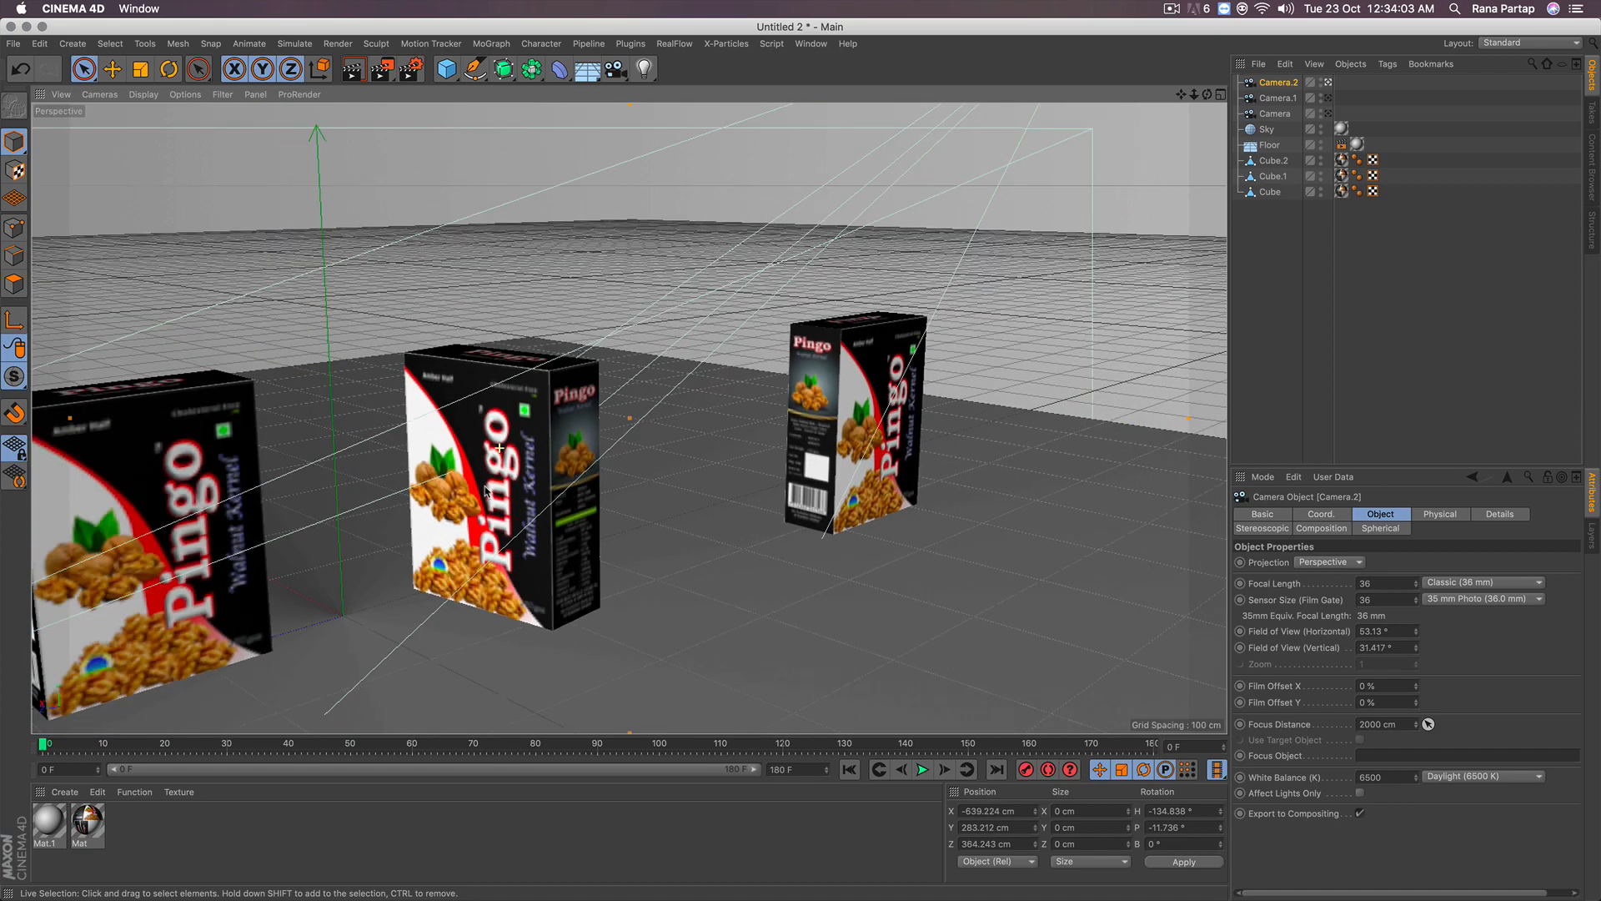
middle_click_drag(504, 486, 640, 424, "alt")
mouse_move(597, 443)
right_mouse_down("alt")
mouse_move(615, 384)
mouse_move(618, 424)
right_mouse_up("alt")
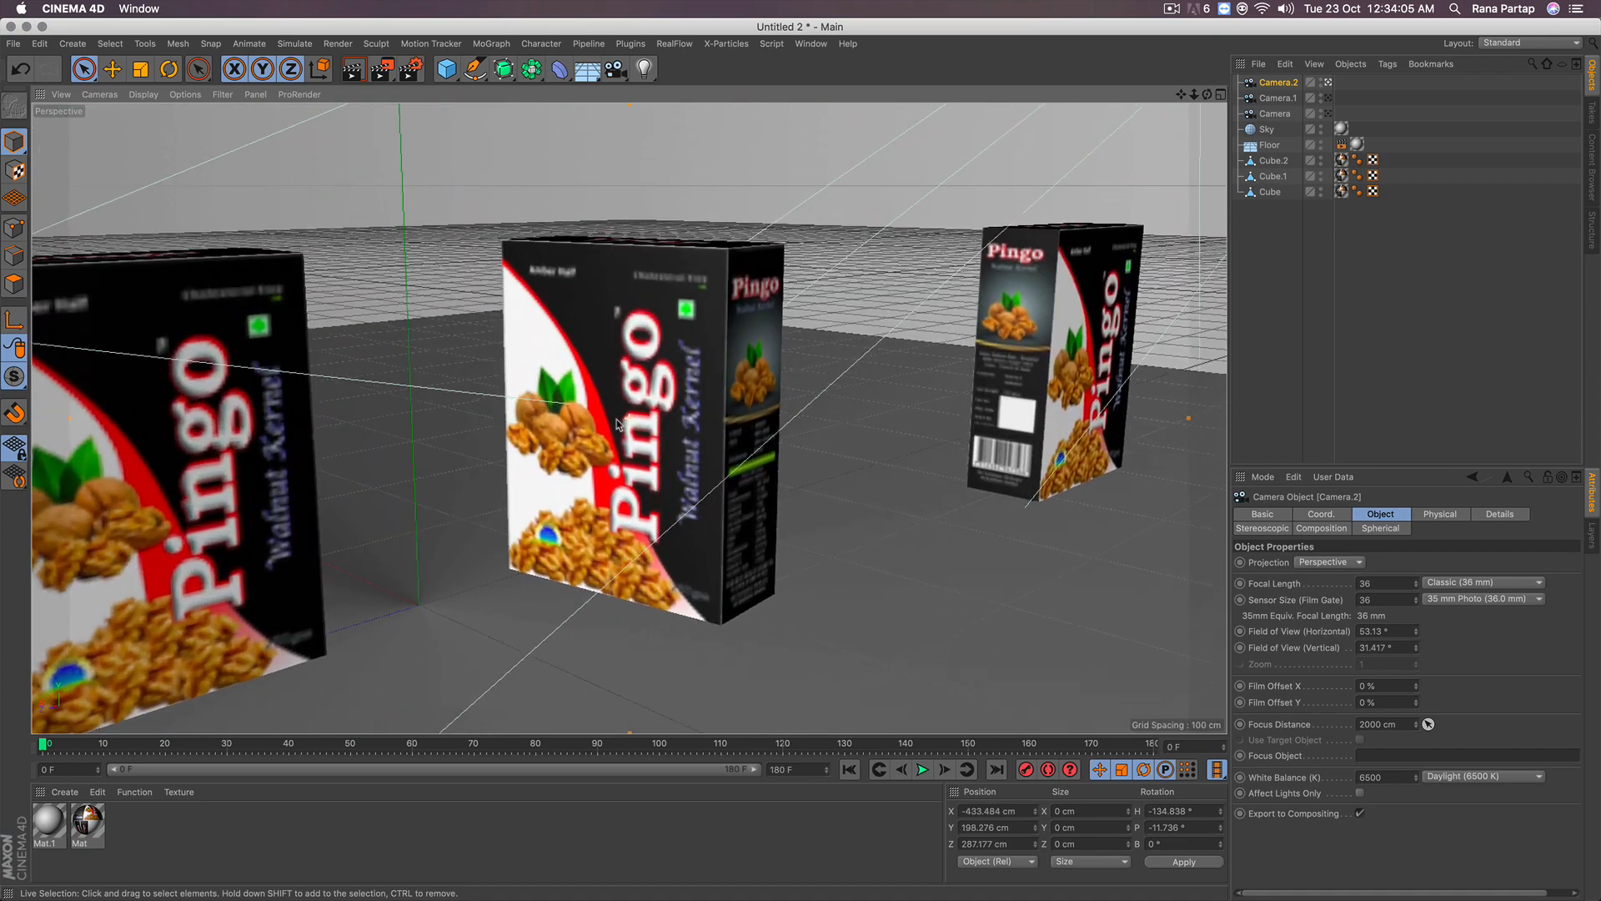
middle_click_drag(617, 421, 676, 410, "alt")
mouse_move(665, 424)
right_mouse_down("alt")
mouse_move(657, 444)
mouse_move(662, 428)
right_mouse_up("alt")
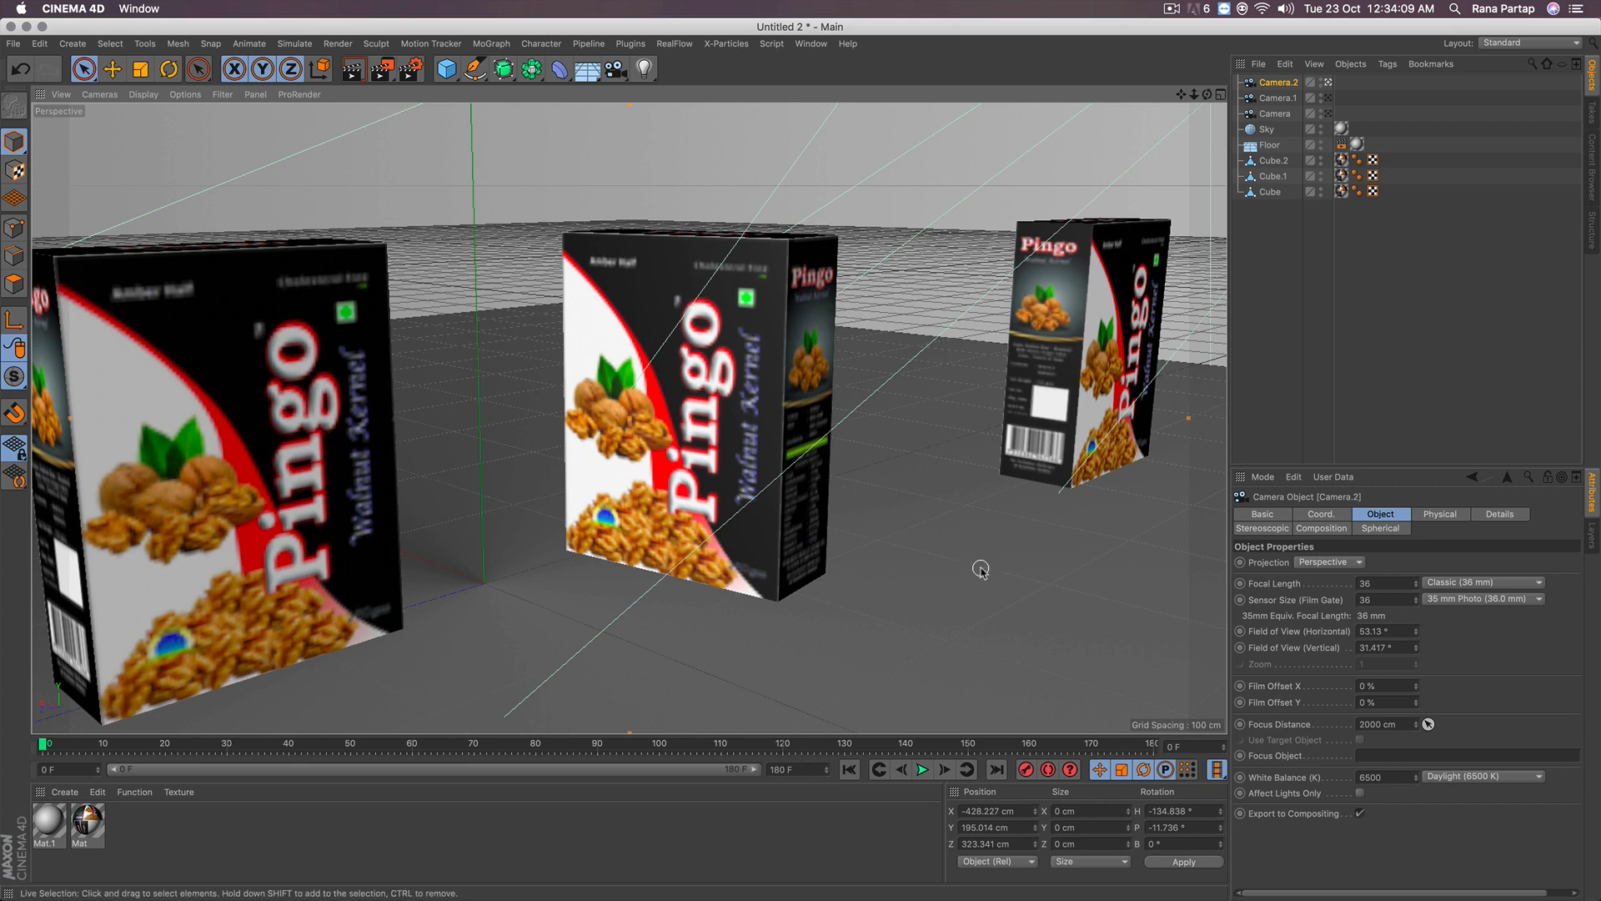
Step: Create a Camera Morph from the three selected cameras, Camera.2, Camera.1 and Camera
left_click(1274, 114)
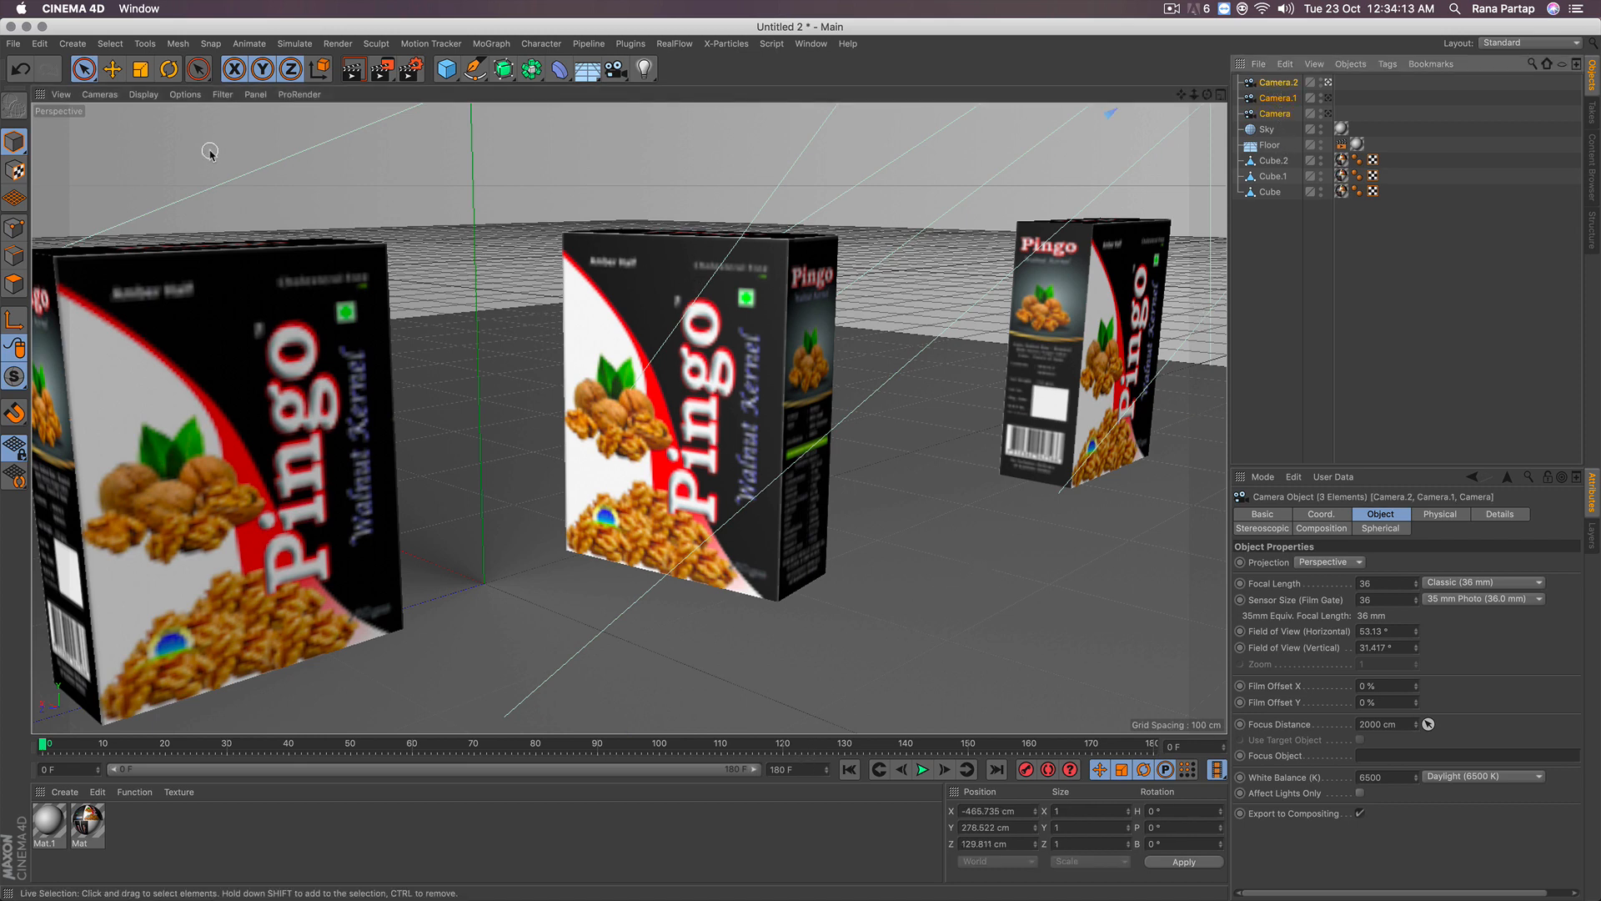
left_click(73, 43)
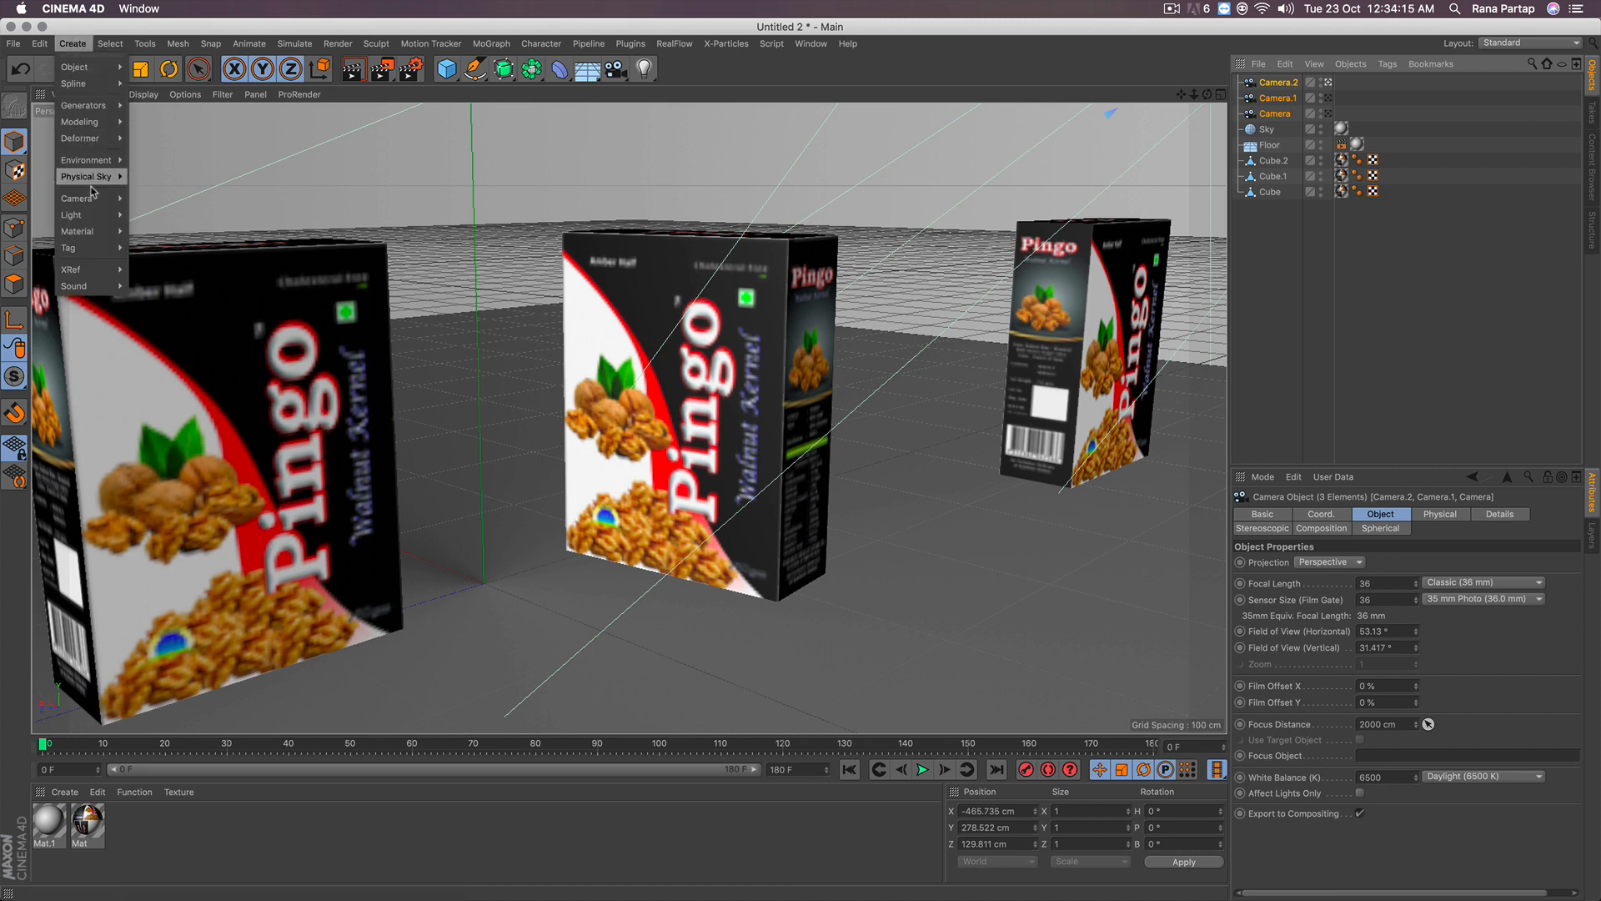
mouse_move(92, 197)
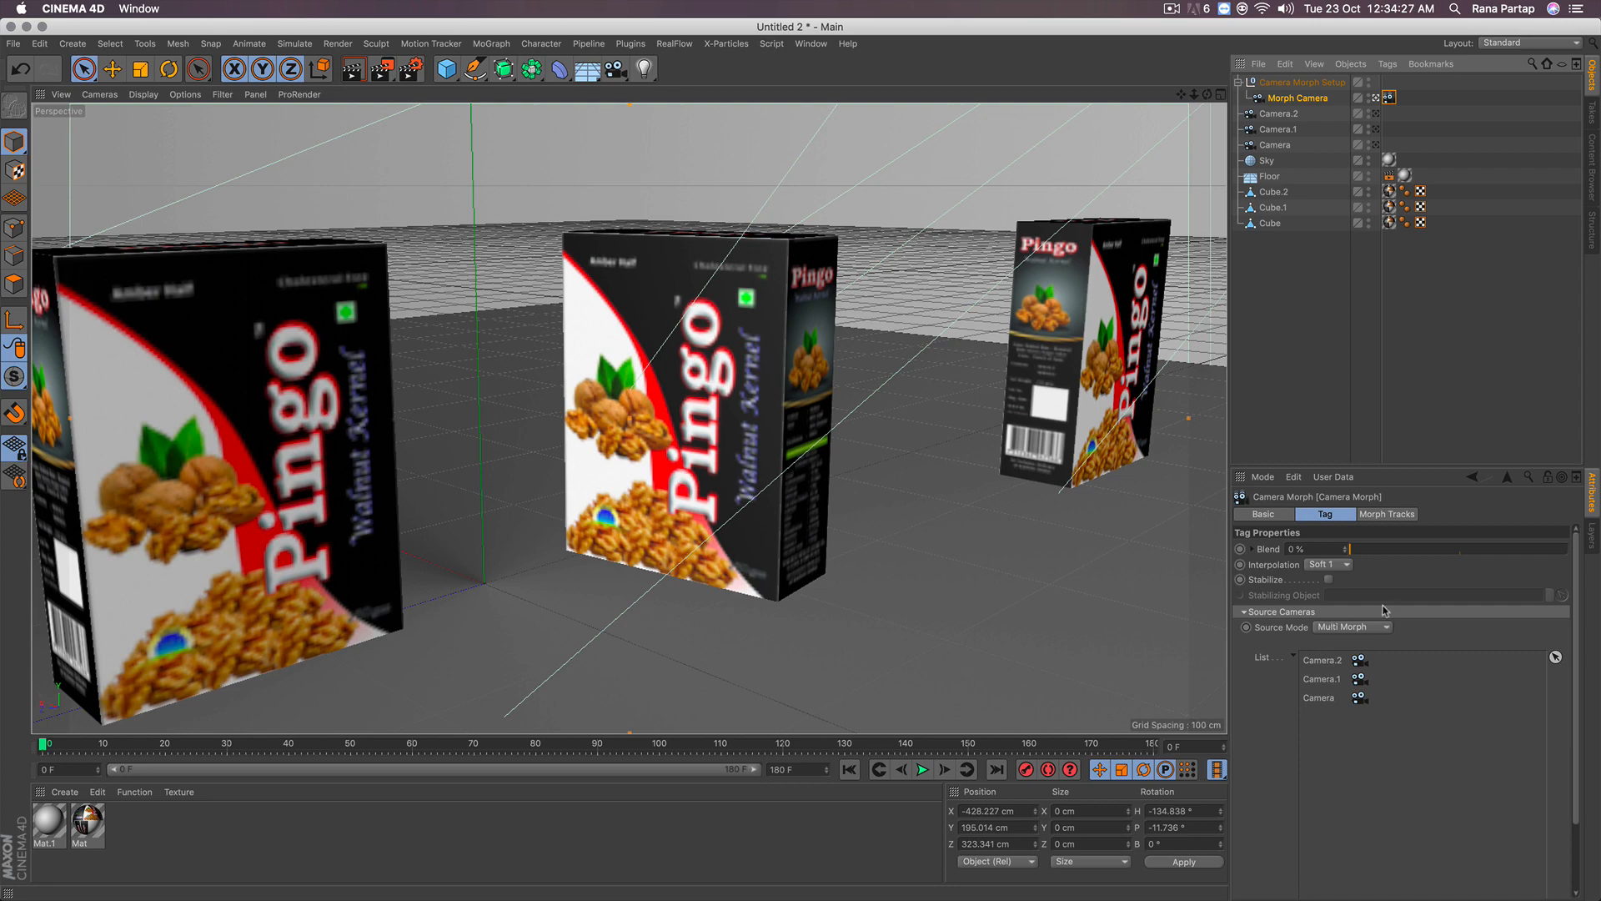
Step: Set the Camera Morph's Blend to 60% and delete Camera.1 from the scene
left_click_drag(1360, 558, 1482, 554)
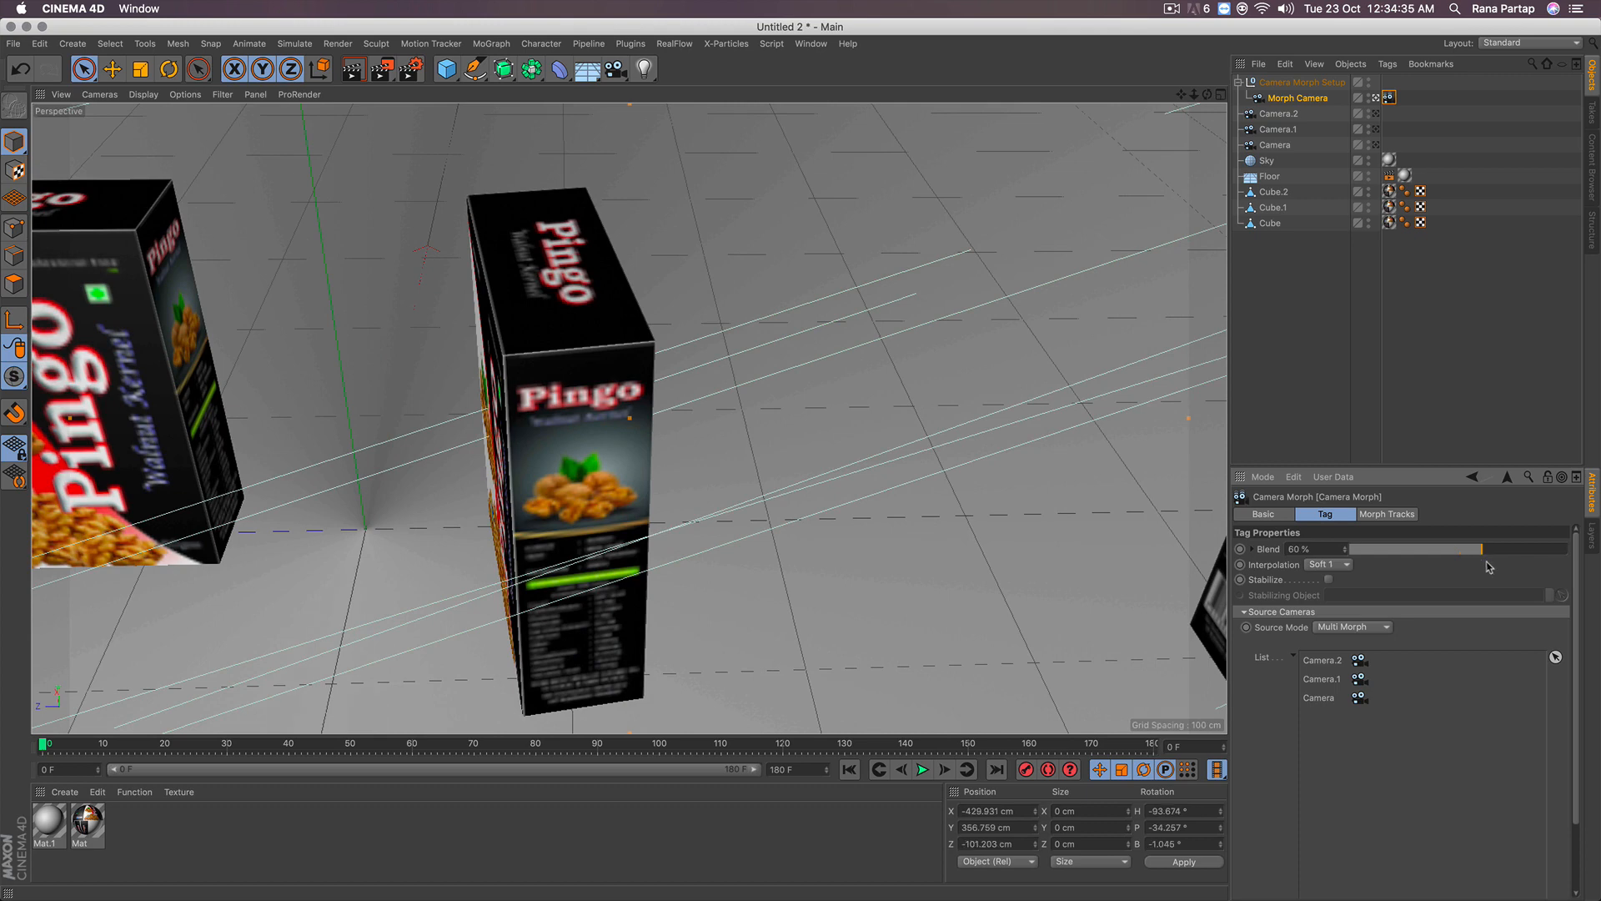
left_click(1294, 130)
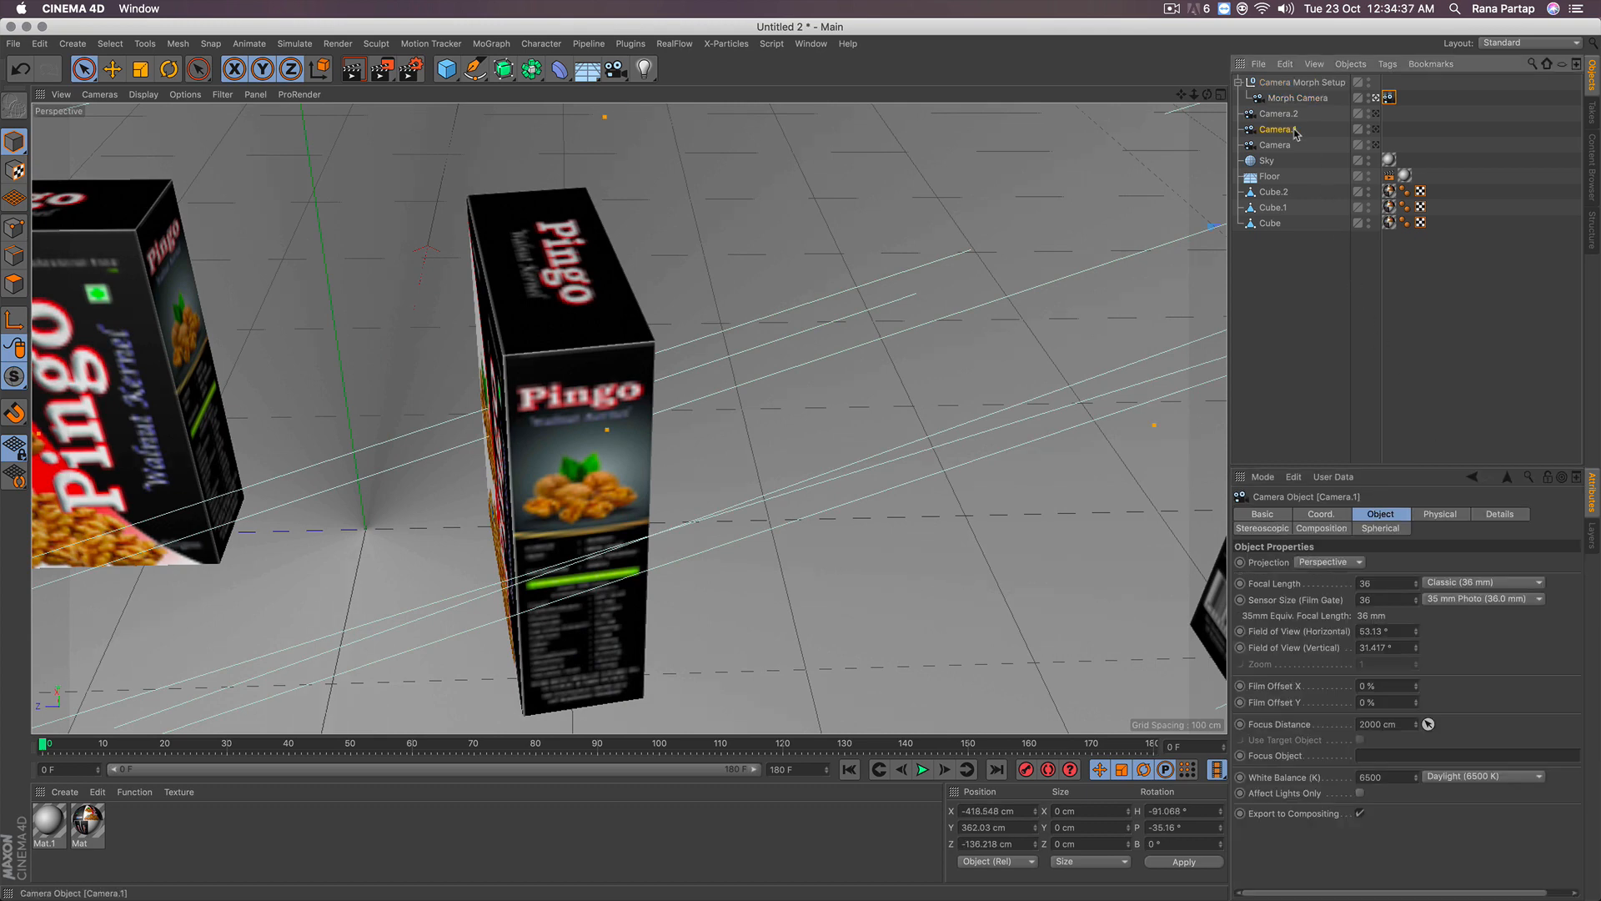
key("Delete")
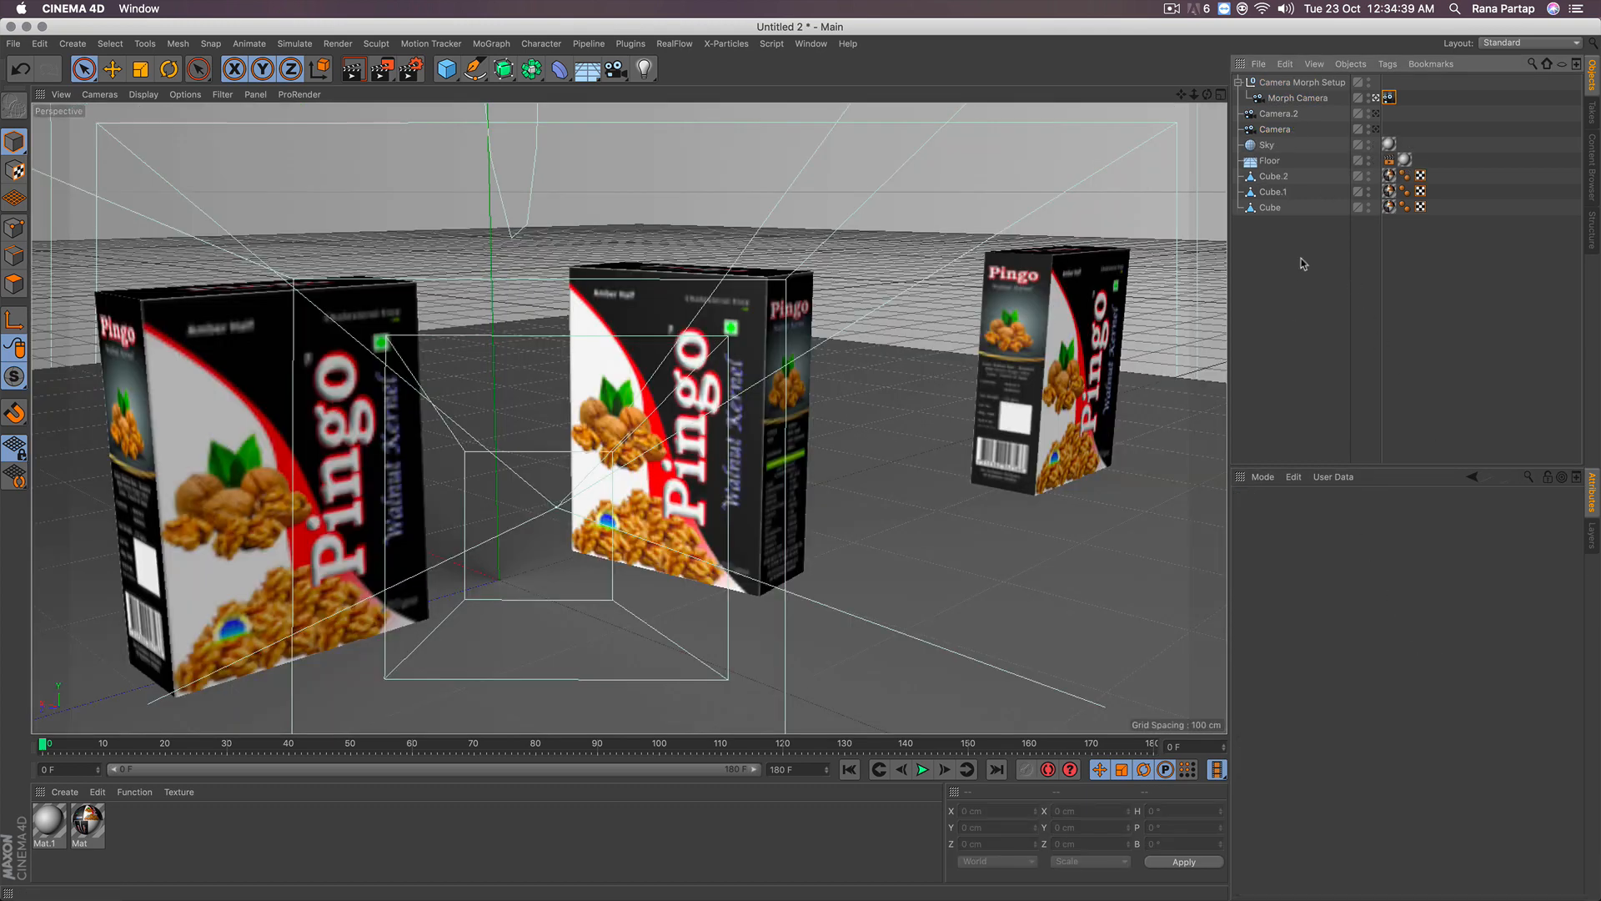
Step: Restore Camera.1 and delete it again, and set the Camera Morph's Blend to 0%
key("ctrl+z")
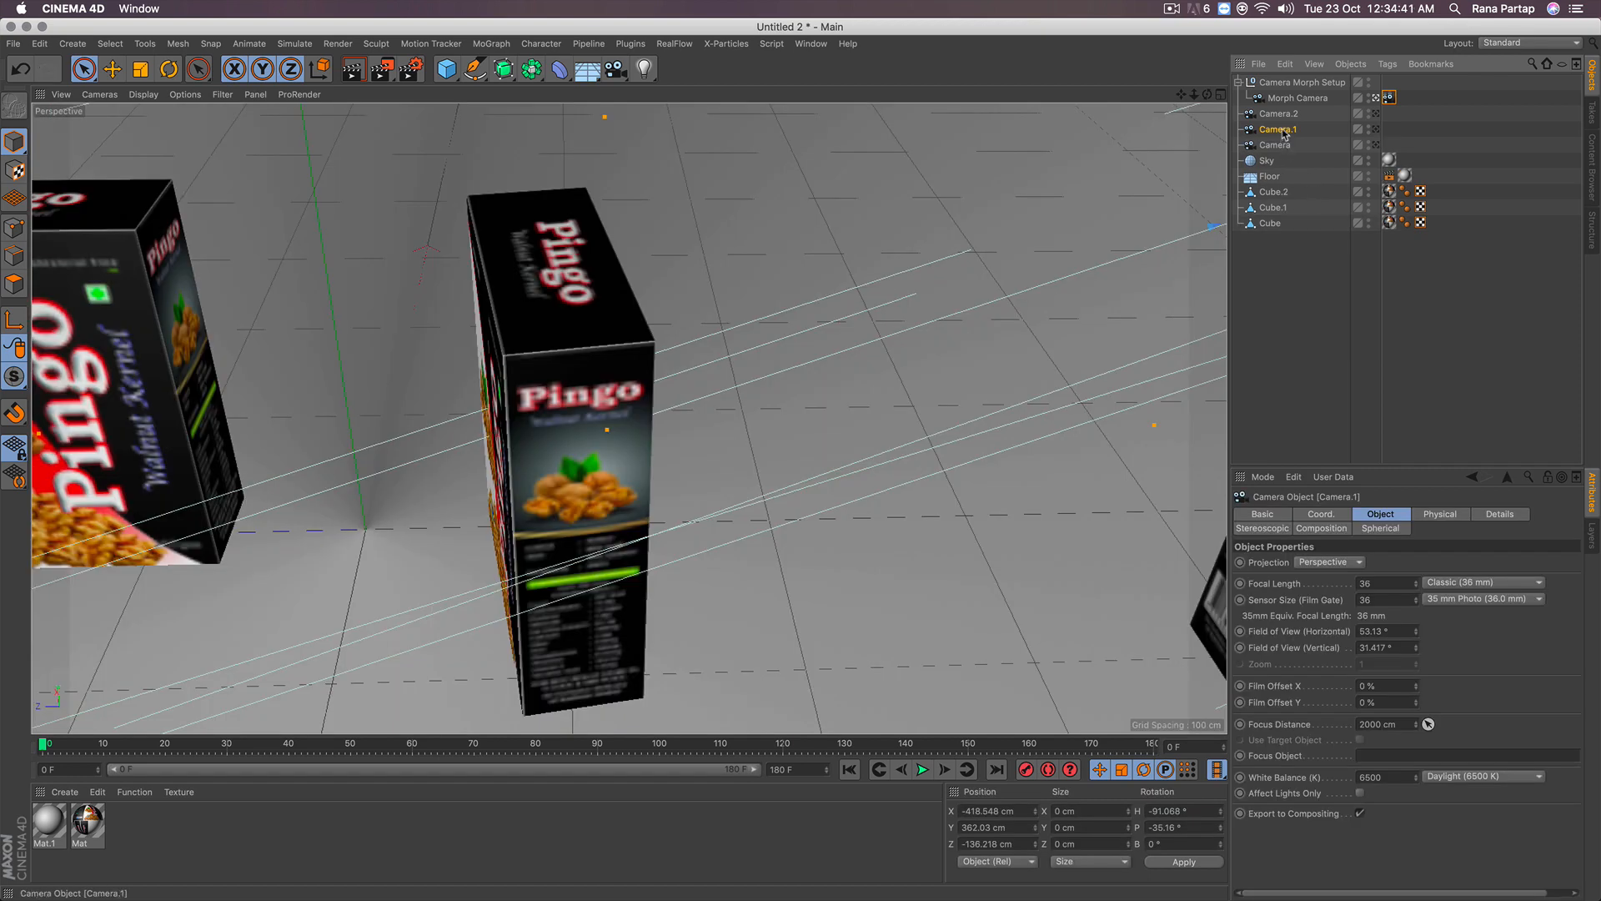
key("Delete")
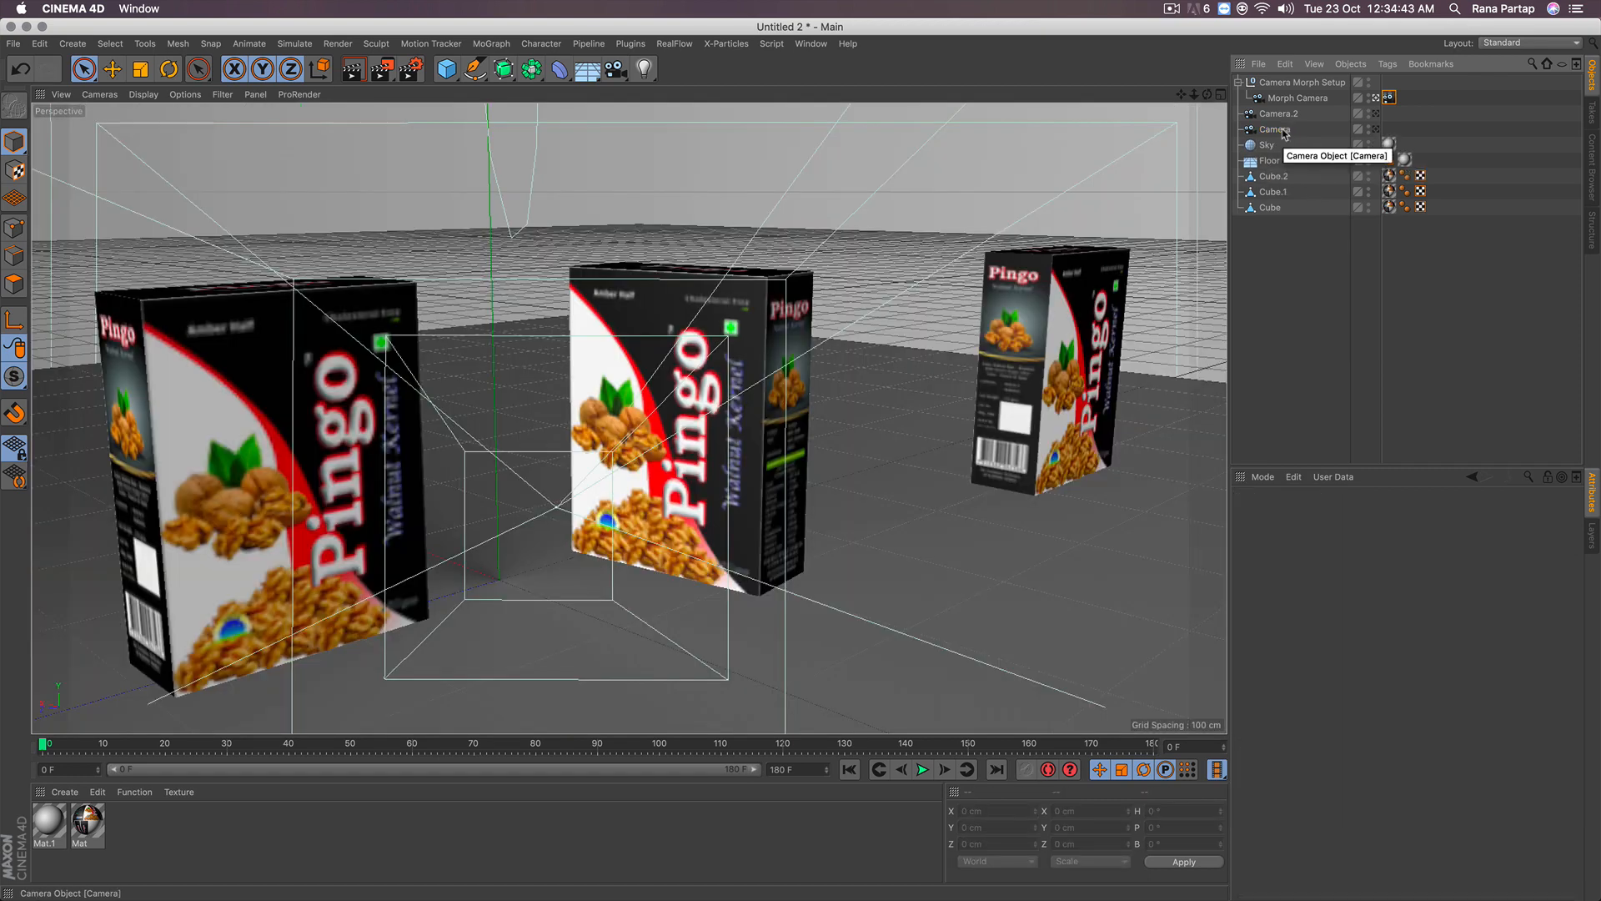
left_click(1389, 98)
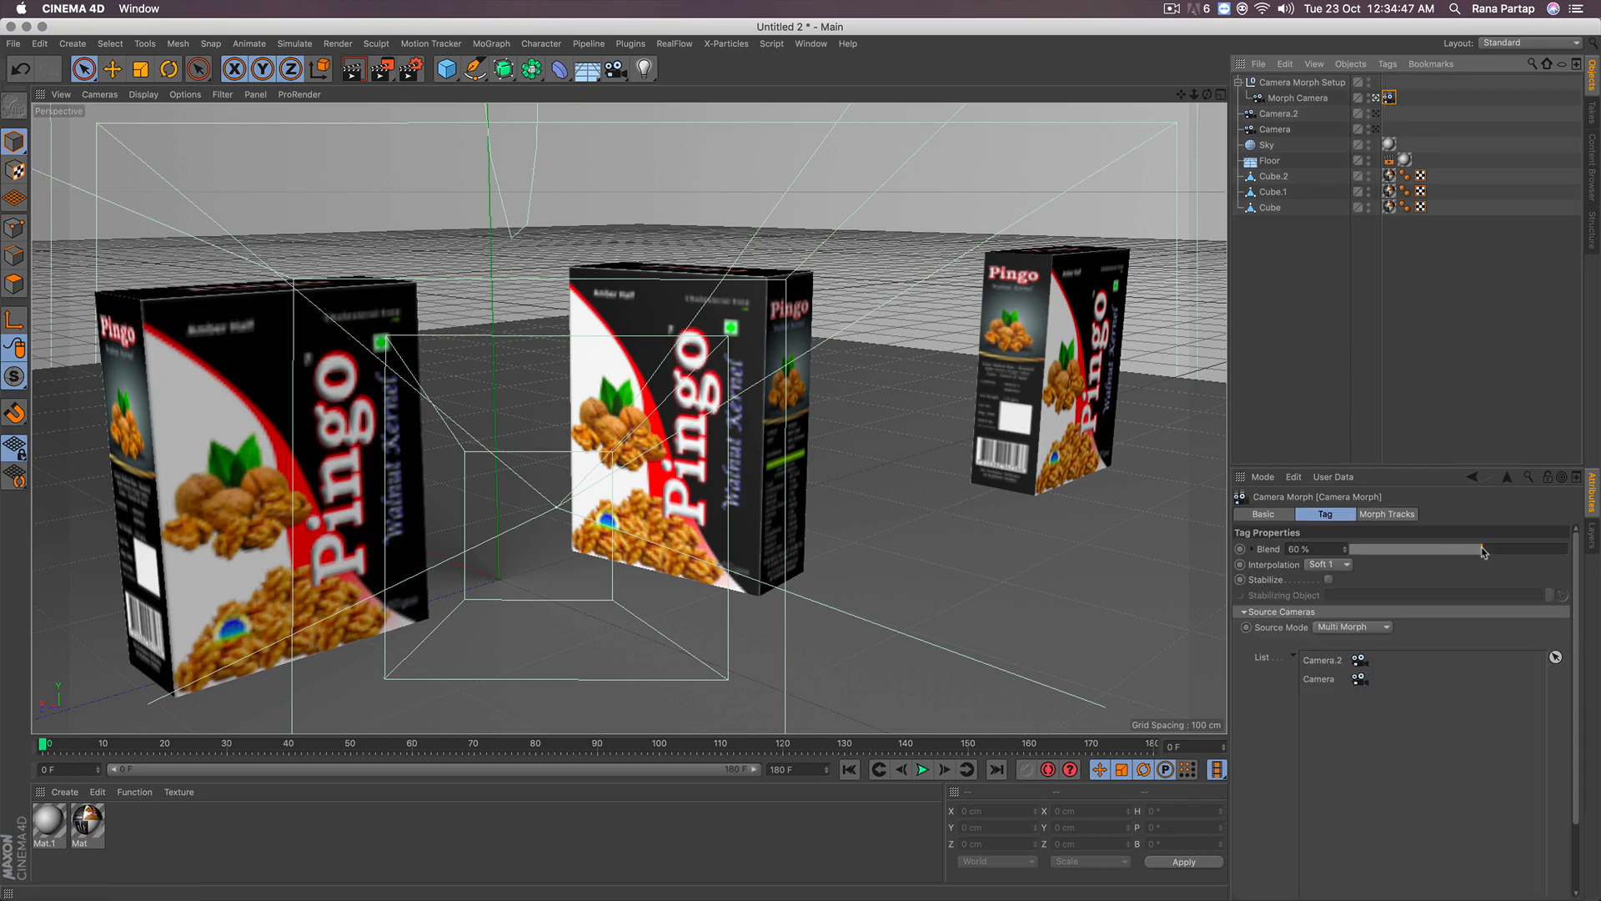
left_click_drag(1484, 551, 1306, 500)
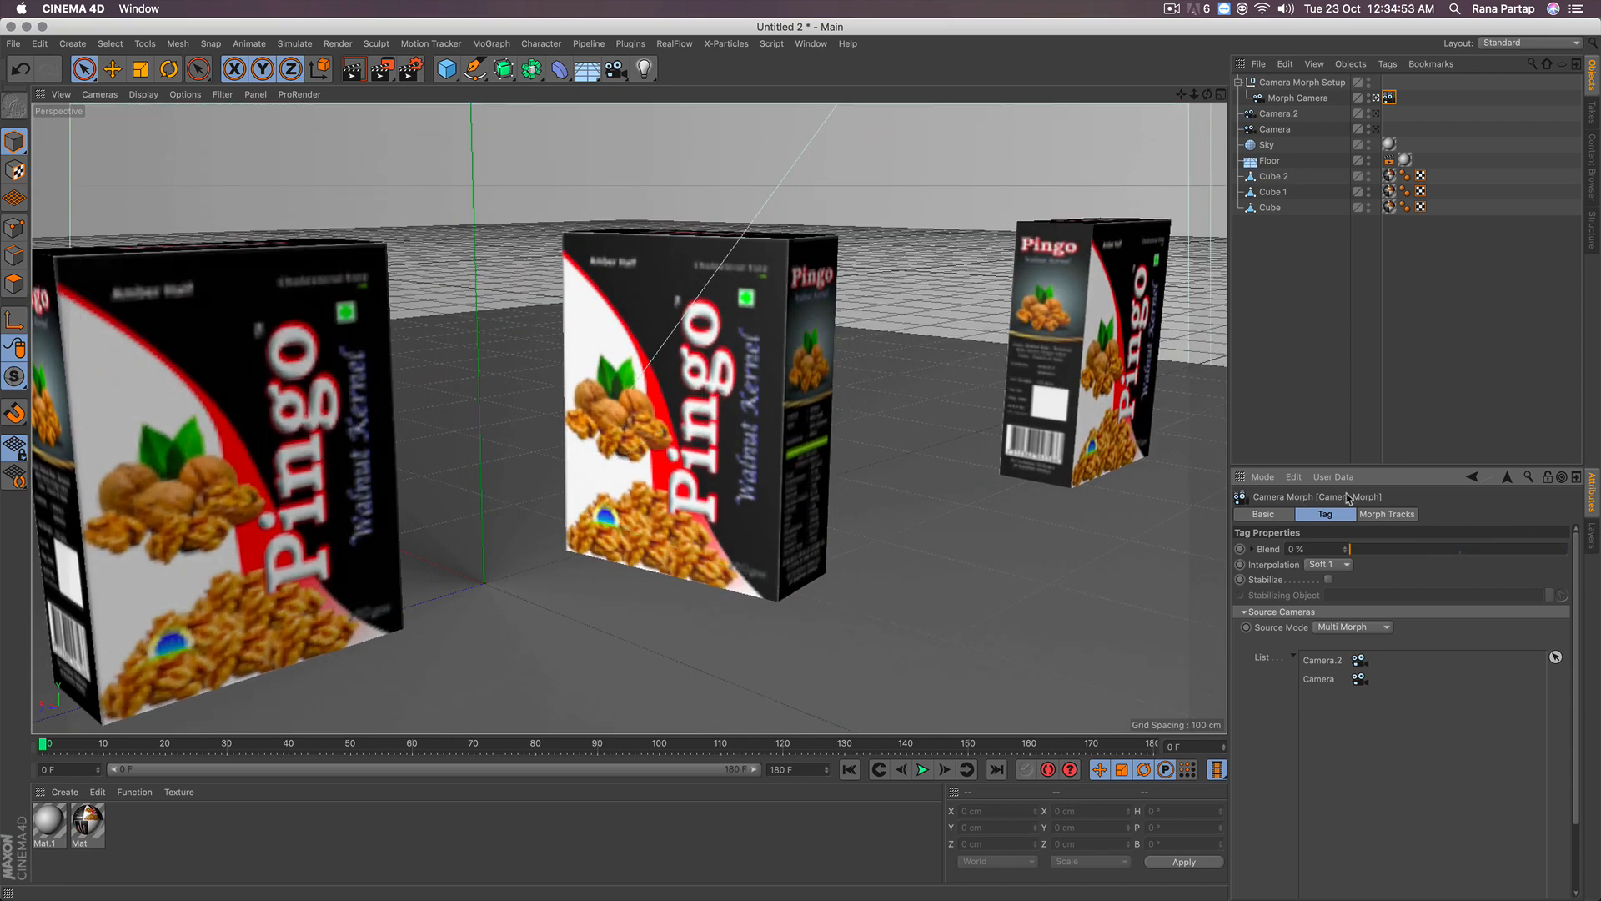
Step: Delete Camera.2 and the whole Camera Morph Setup from the scene, keeping only the original Camera
left_click(1284, 114)
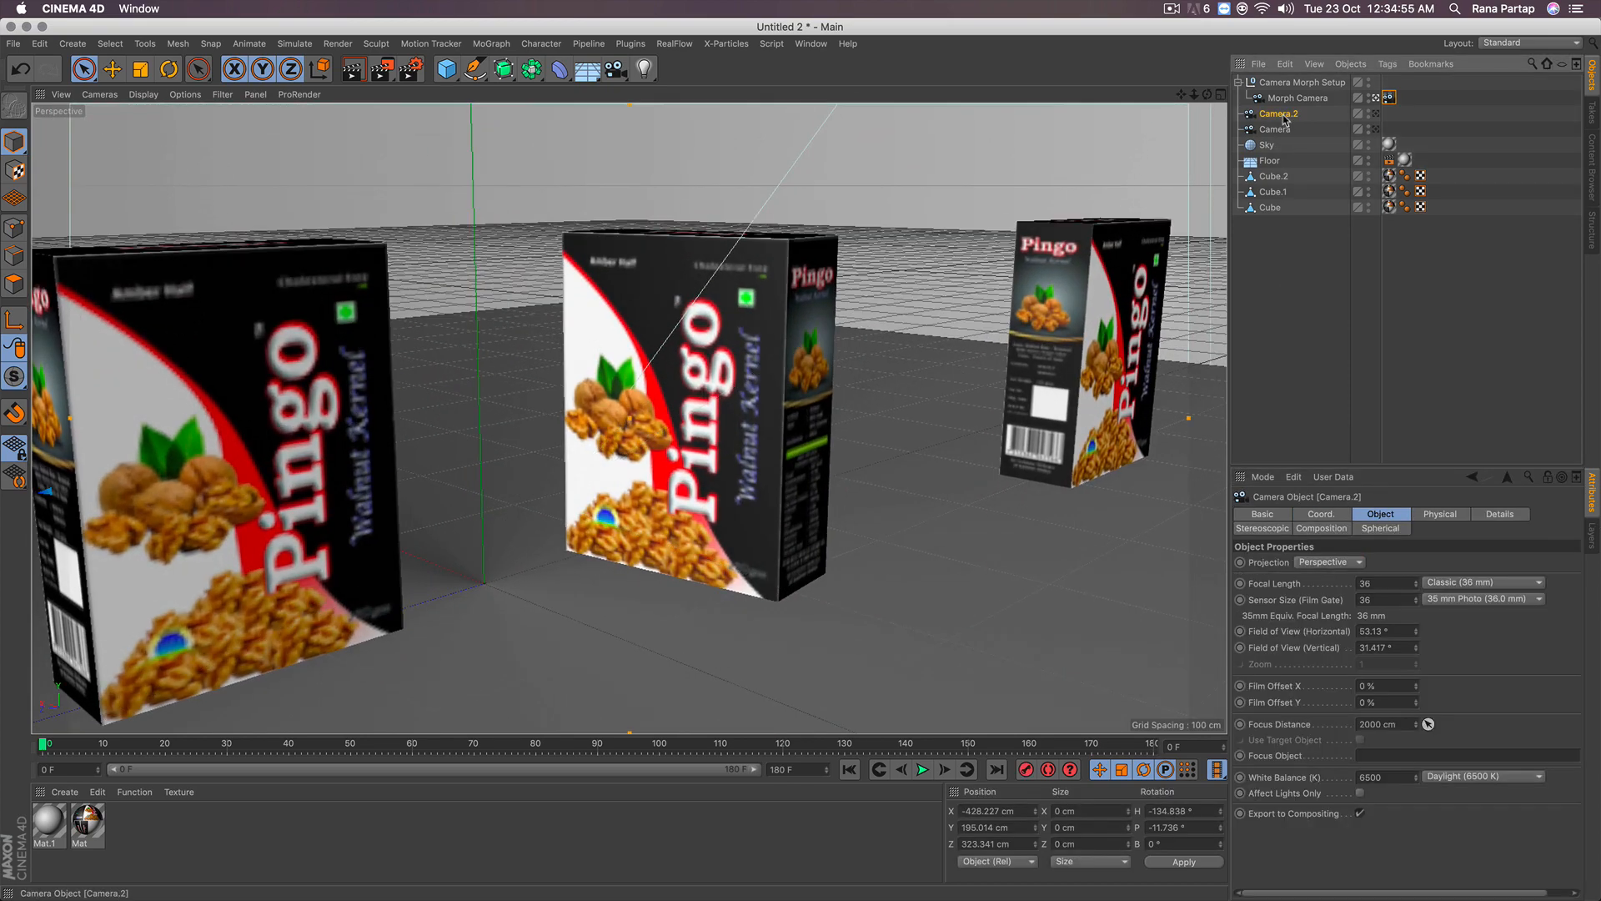
key("Delete")
left_click(1283, 96)
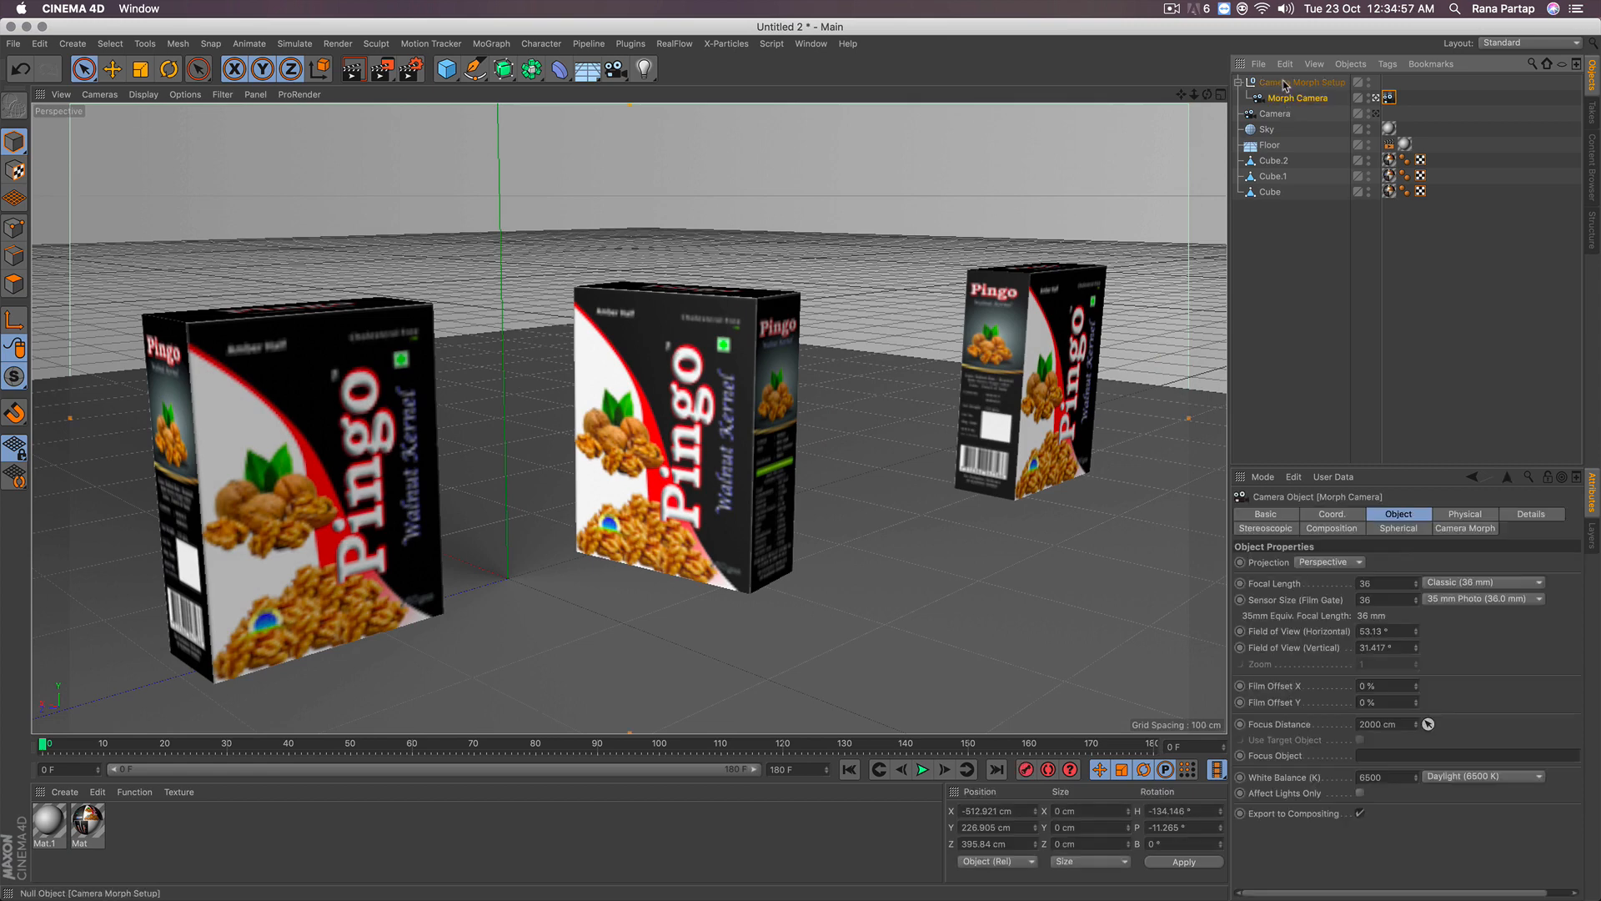
left_click(1283, 82)
key("Delete")
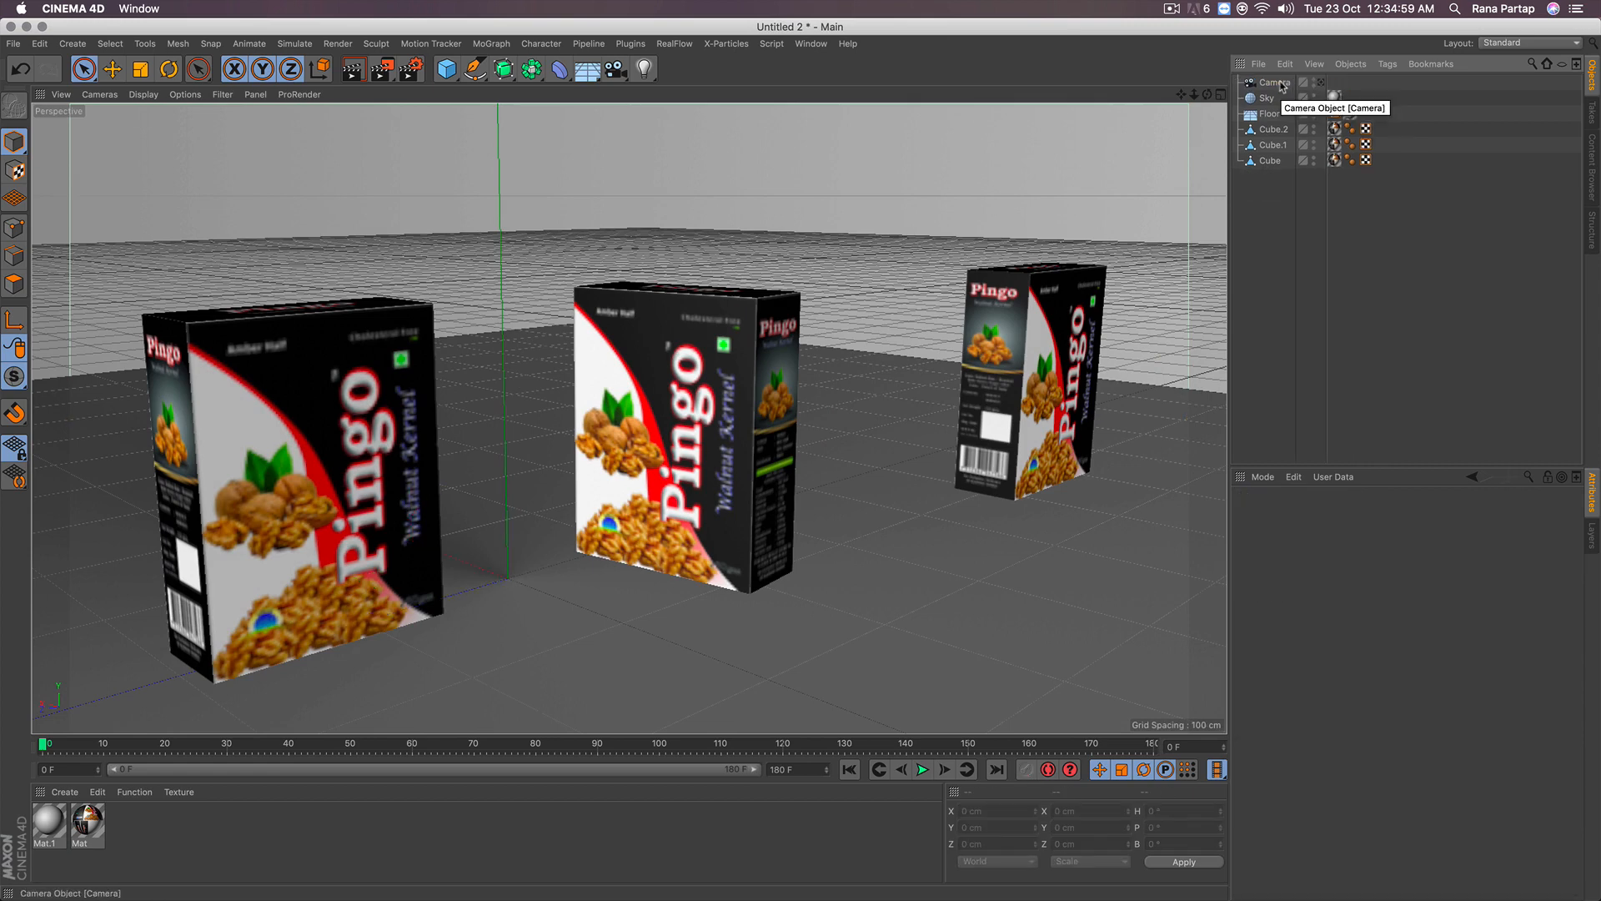
Step: Look through Camera at frame 0, duplicate it, and reposition the copy to a closer, steep view down onto the middle box
left_click(1282, 83)
left_click(1320, 82)
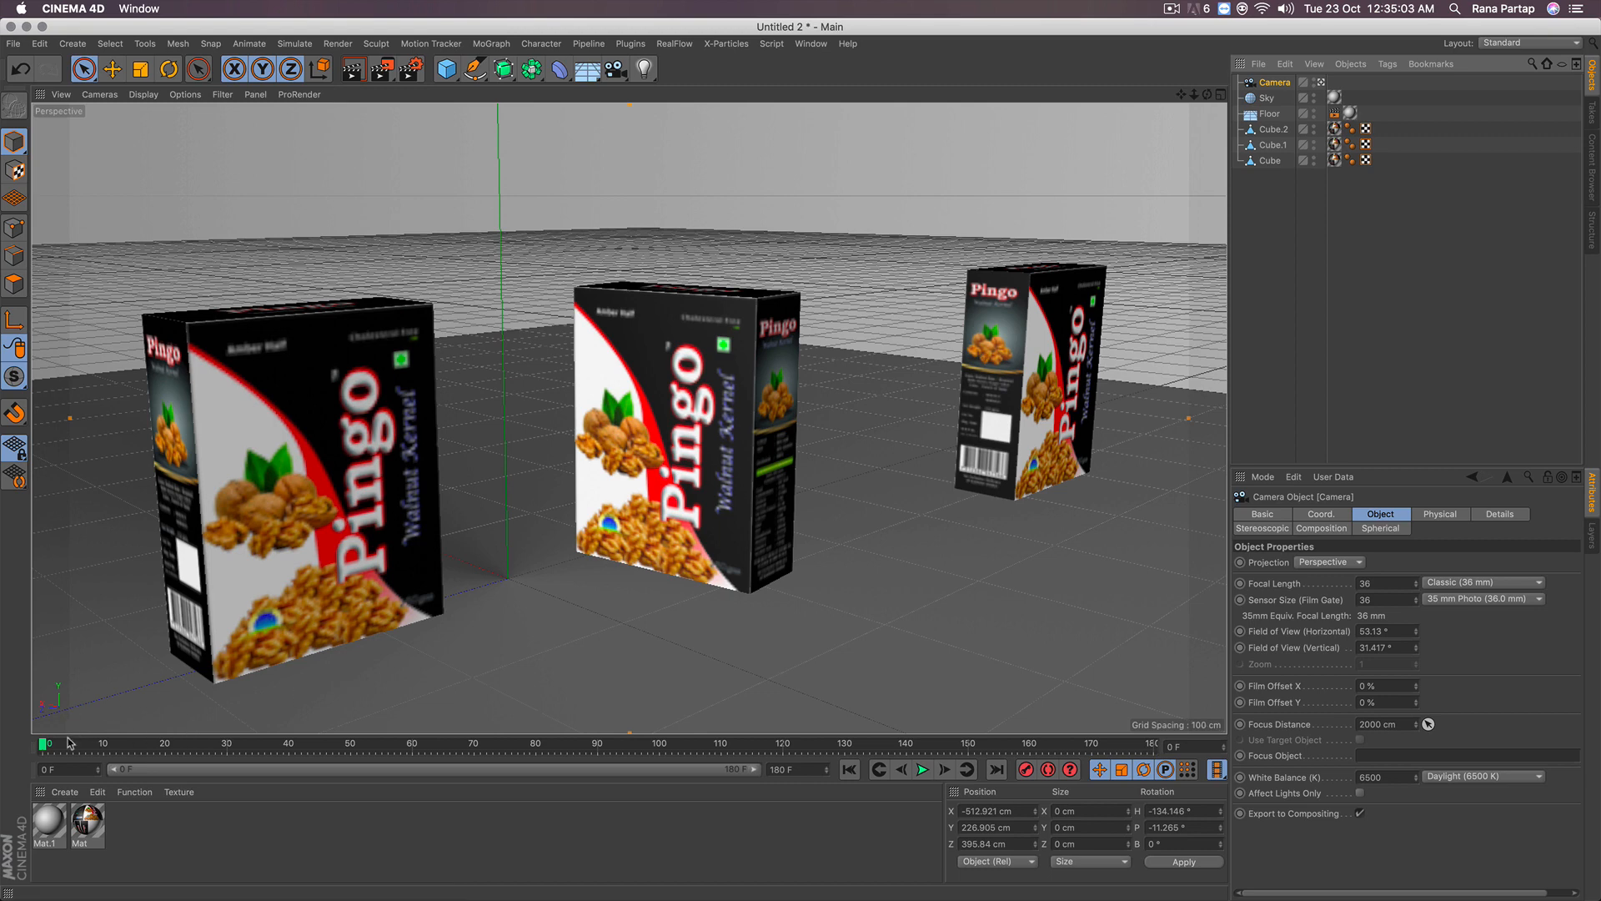
left_click_drag(69, 744, 12, 749)
key("super+c")
key("super+v")
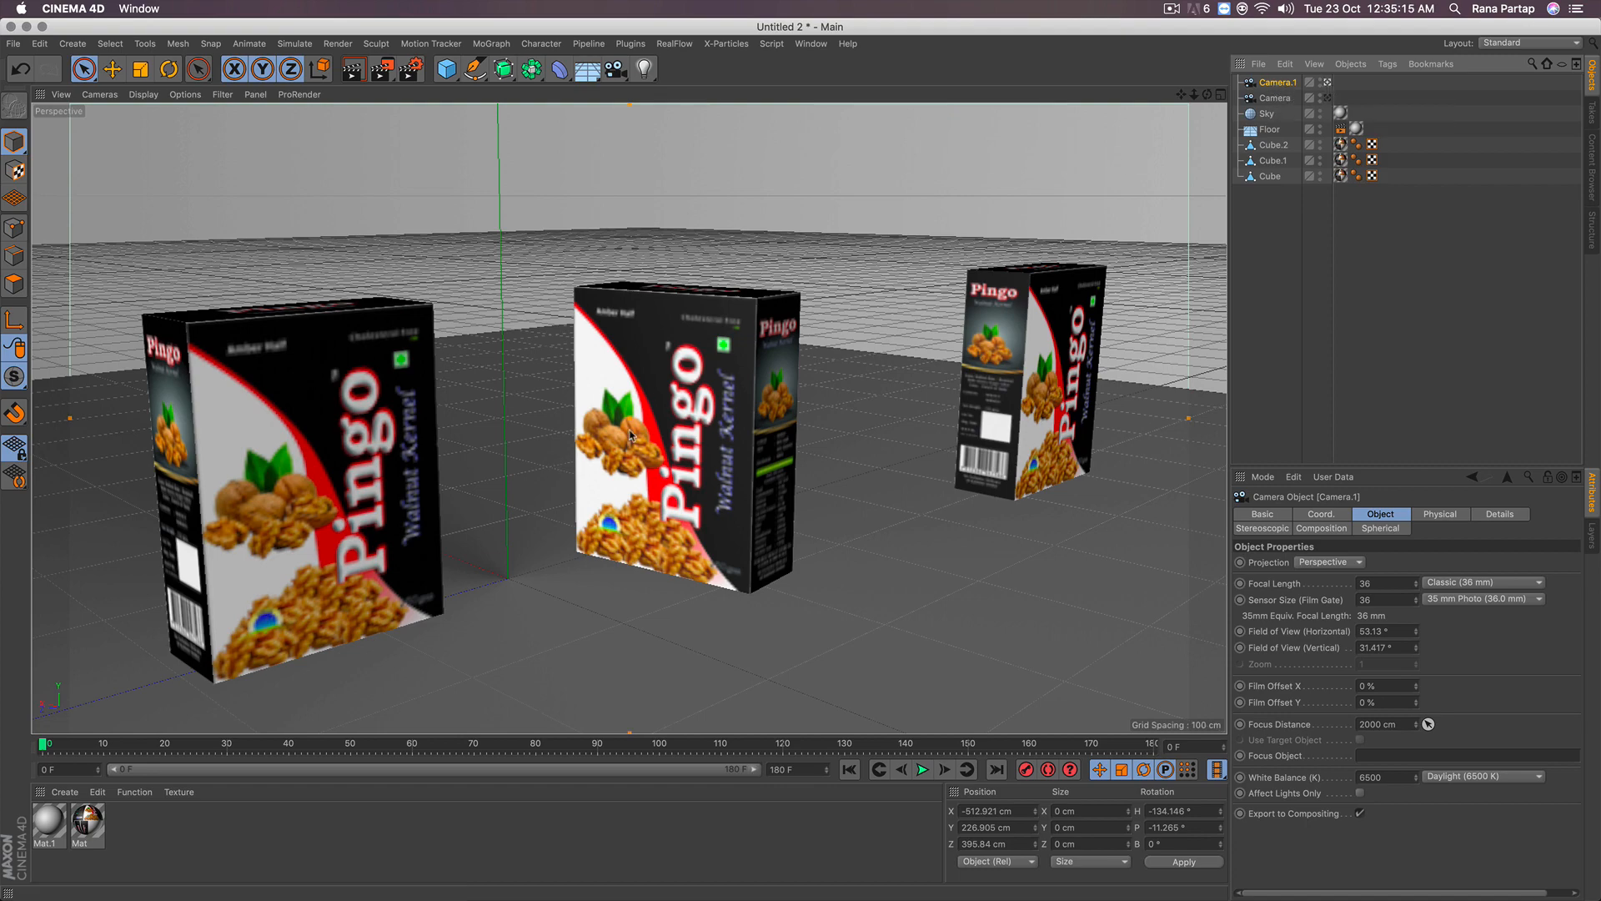
scroll(646, 380, "up", 5)
left_click_drag(664, 397, 614, 470, "alt")
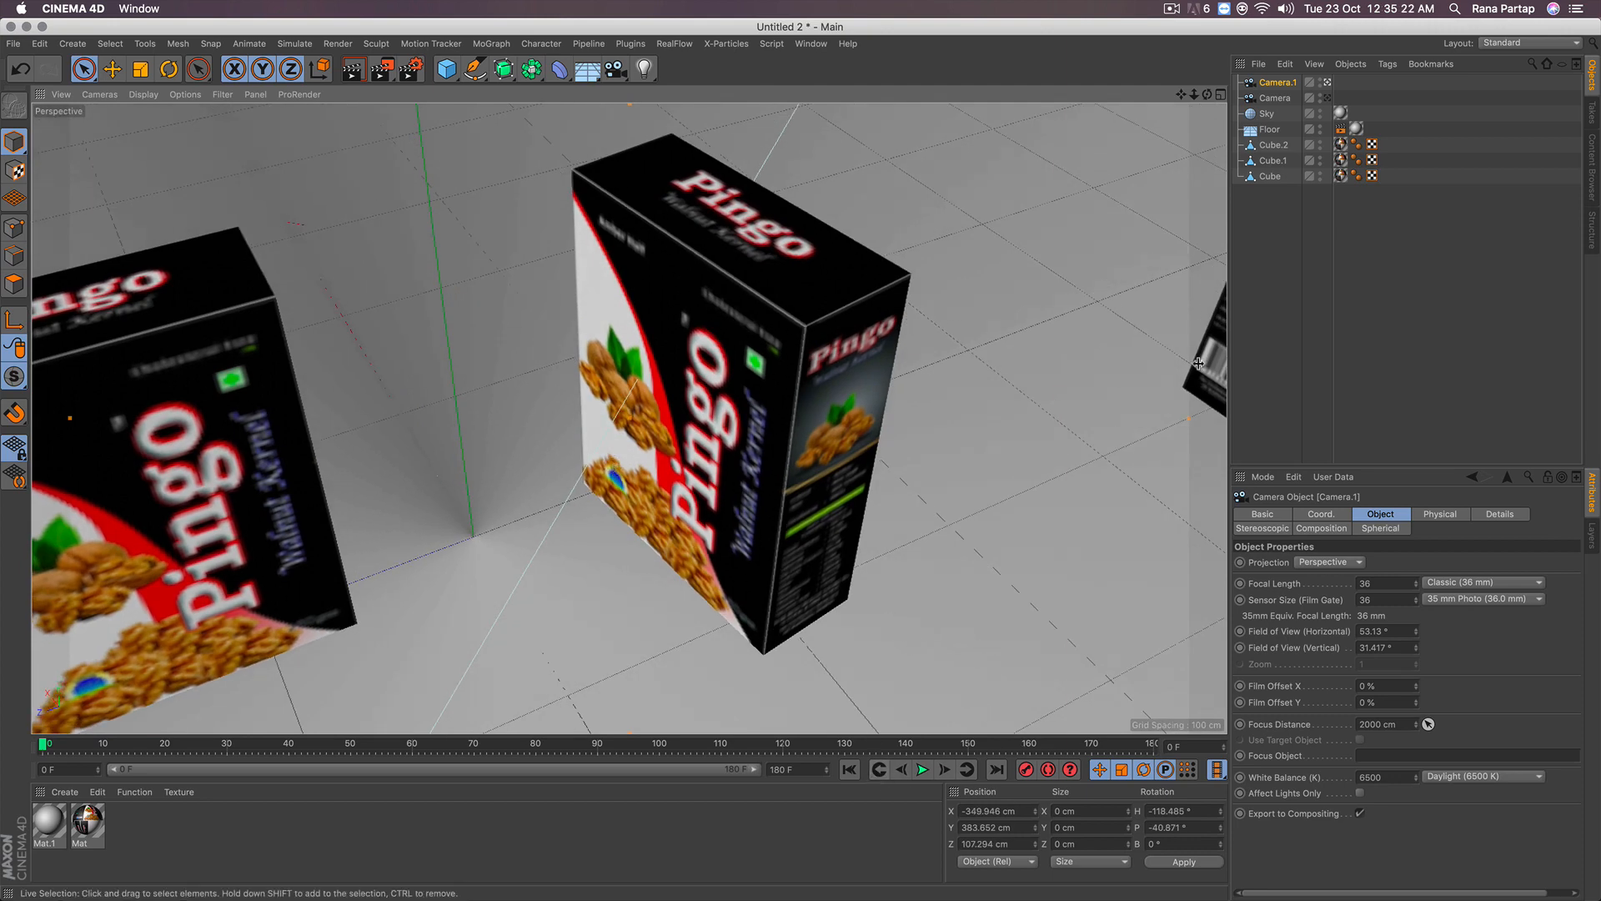
Step: Create a Camera Morph from Camera.1 and Camera, and look through its Morph Camera
left_click(1281, 100)
left_click(1276, 82, "shift")
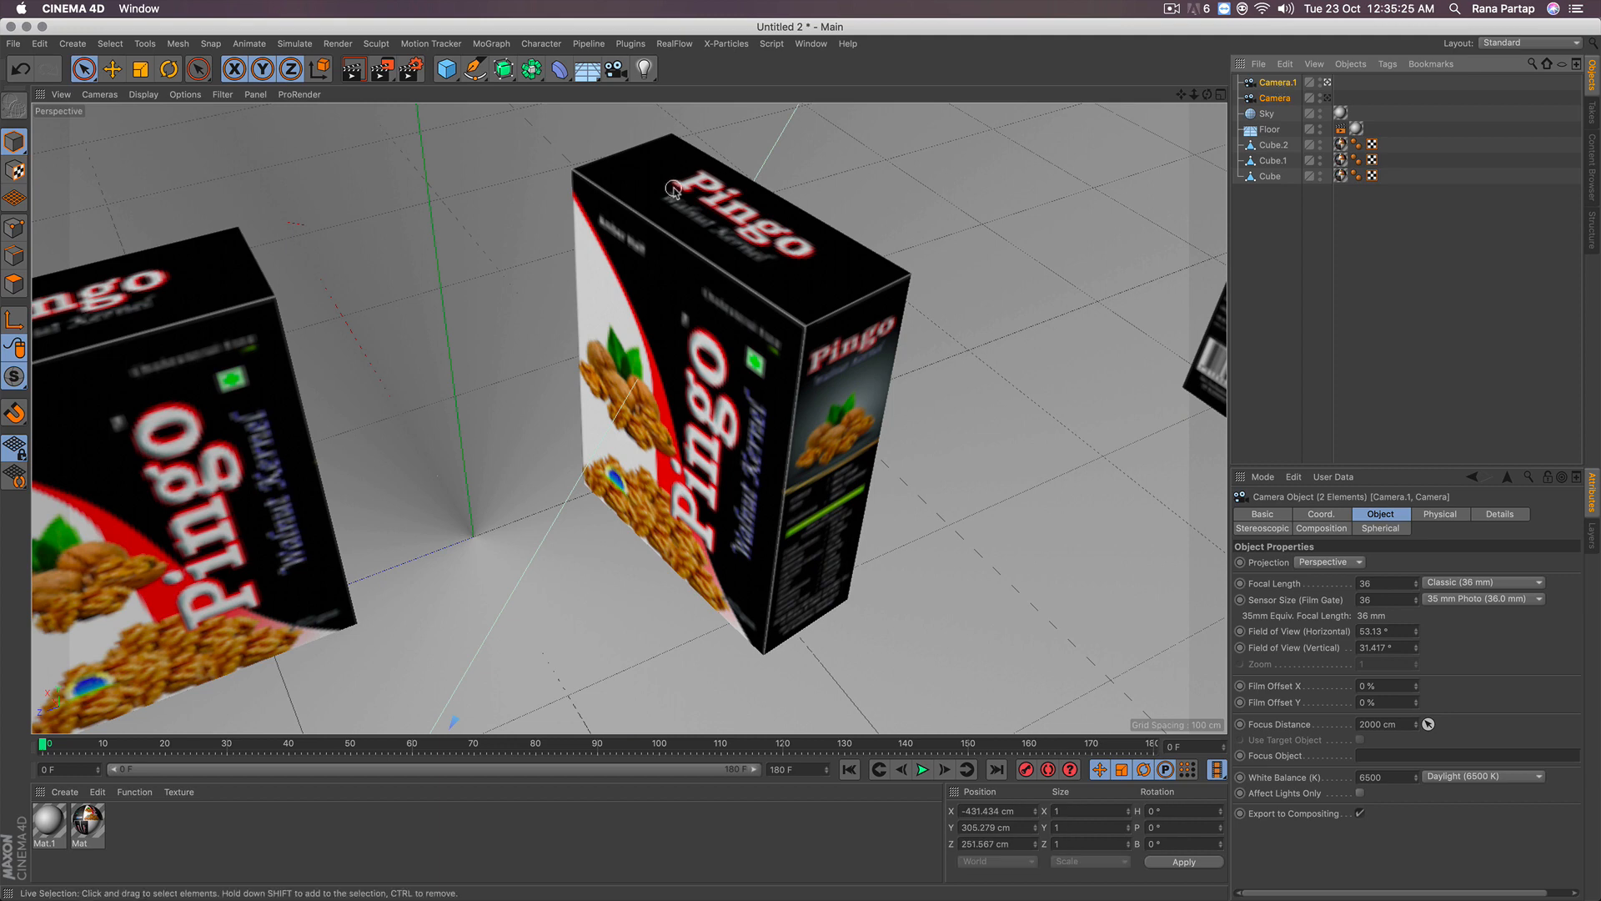
left_click(79, 45)
mouse_move(83, 199)
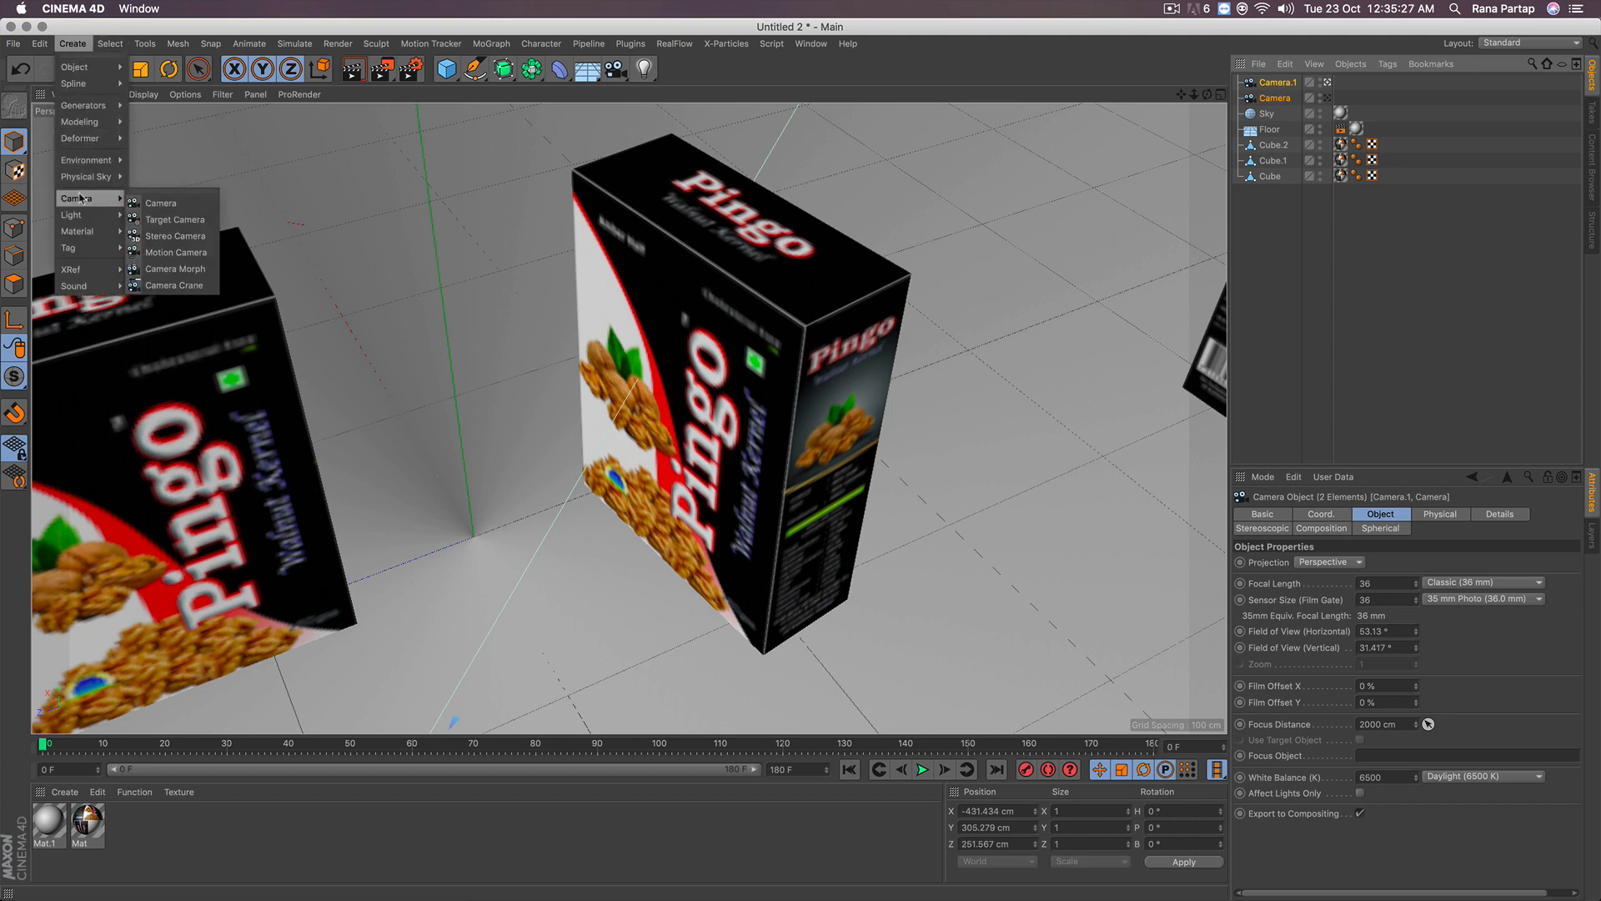
left_click(175, 268)
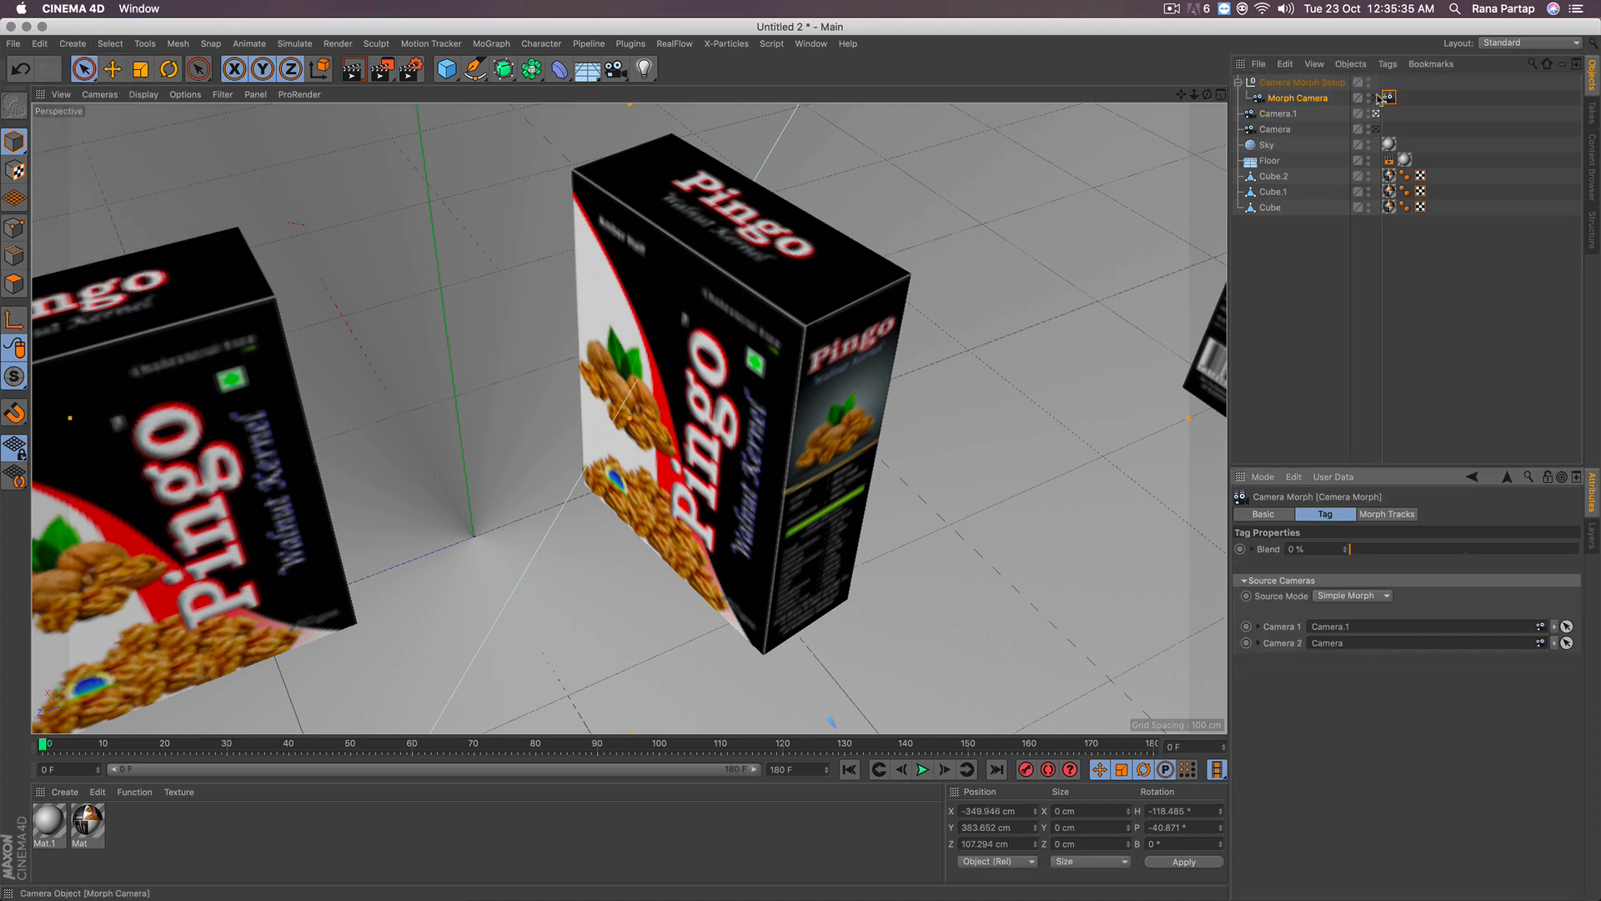
Step: Keyframe the Camera Morph's Blend at 0% on frame 0 and 100% on frame 118
left_click_drag(1368, 548, 1306, 514)
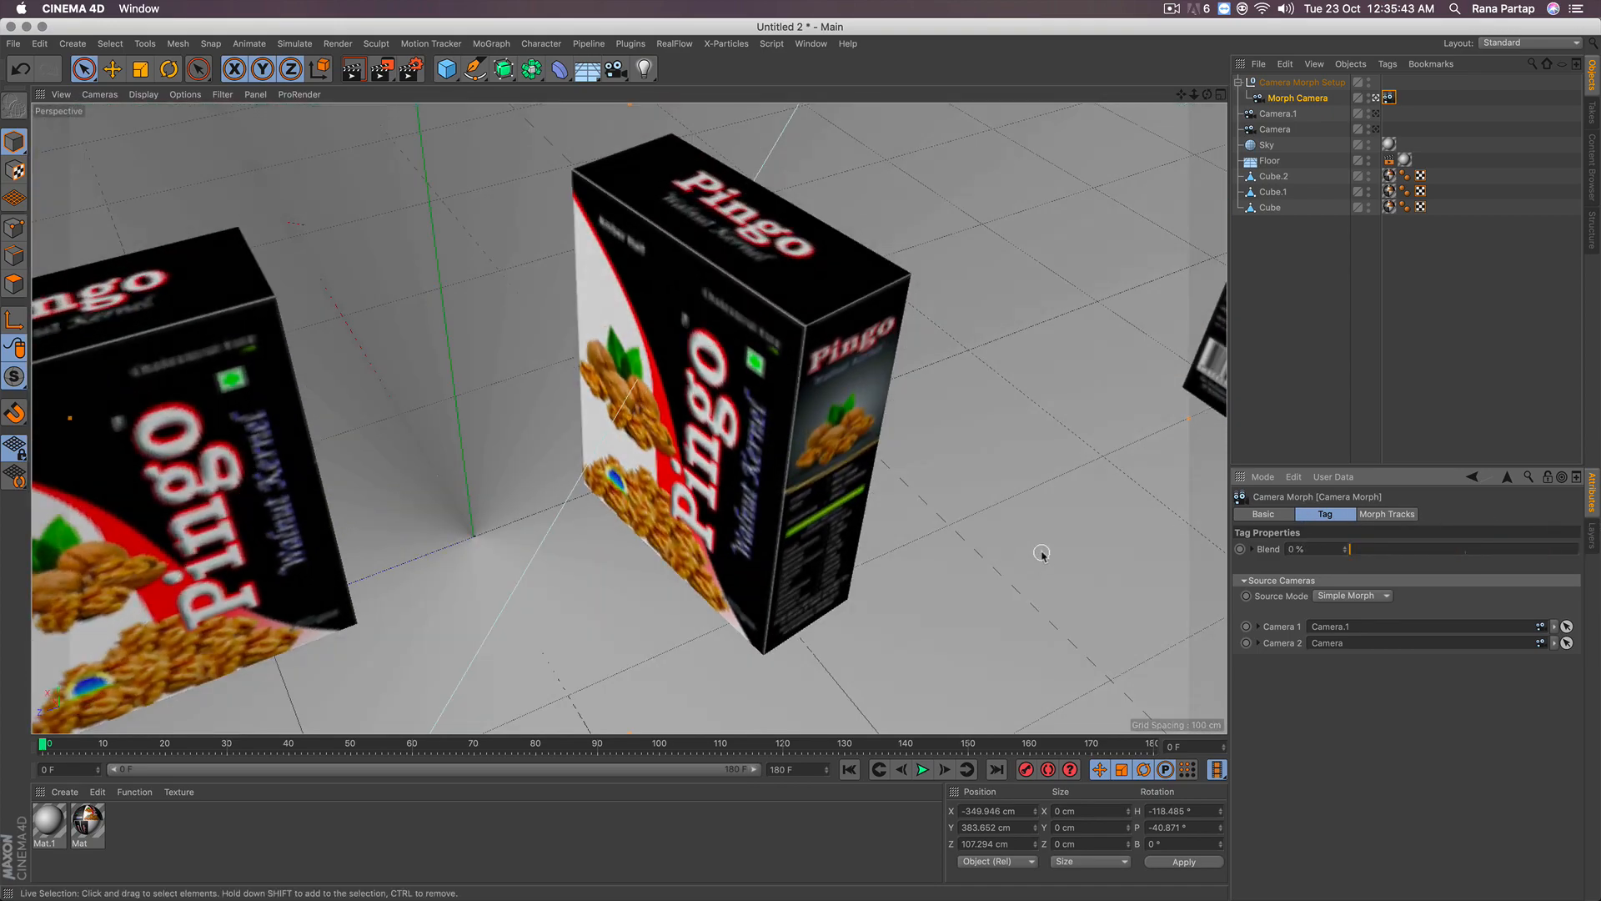
left_click(1240, 549)
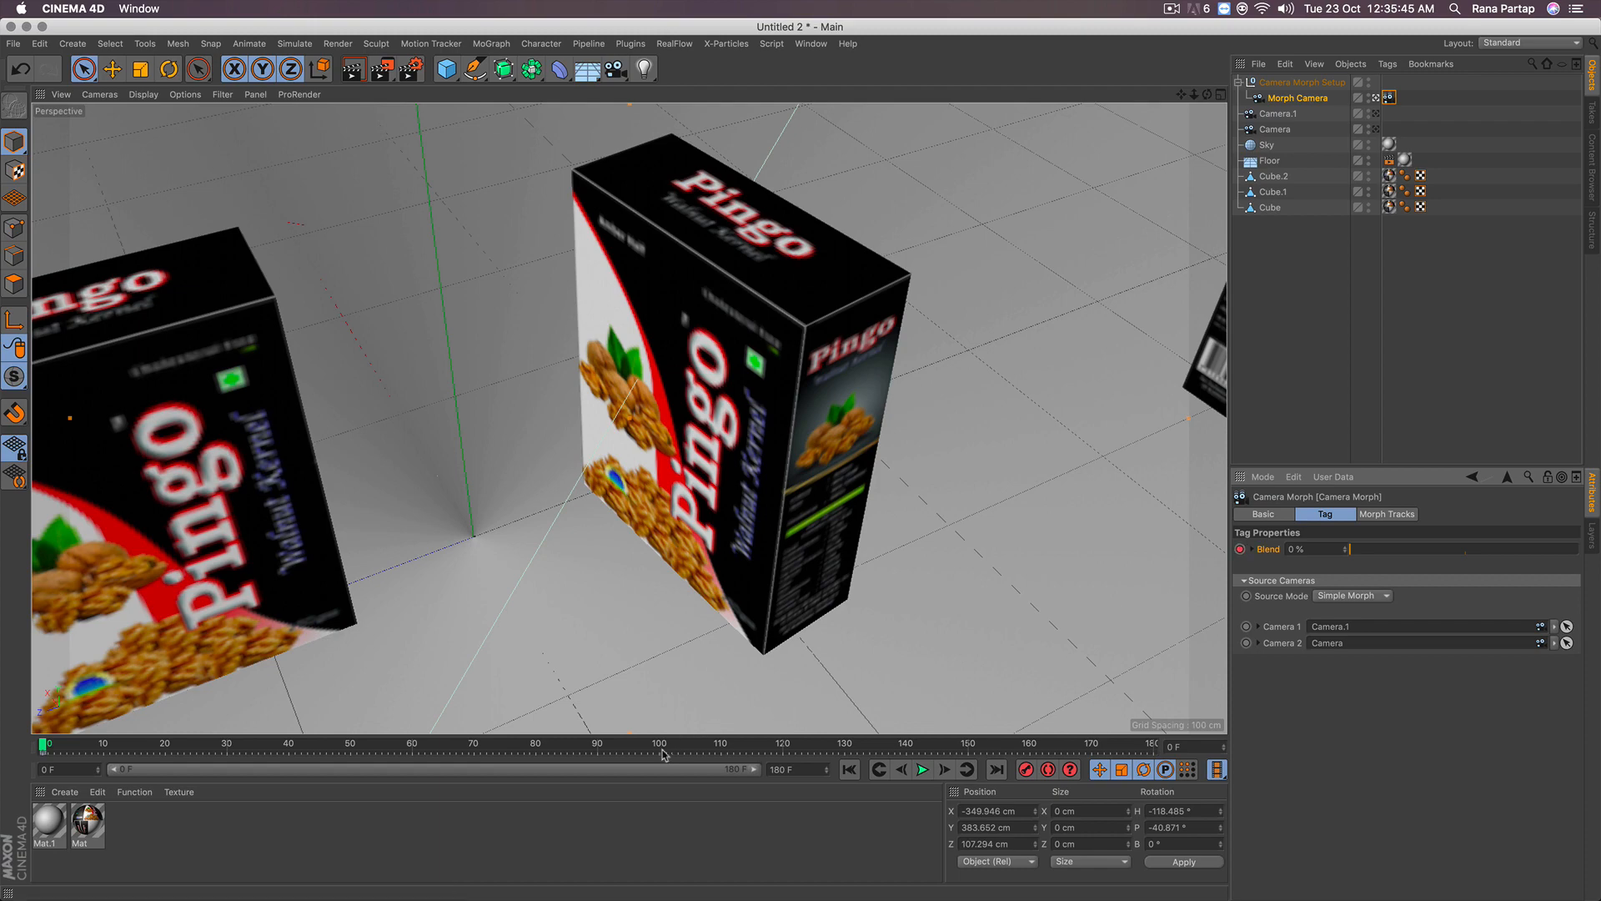
left_click_drag(635, 745, 772, 742)
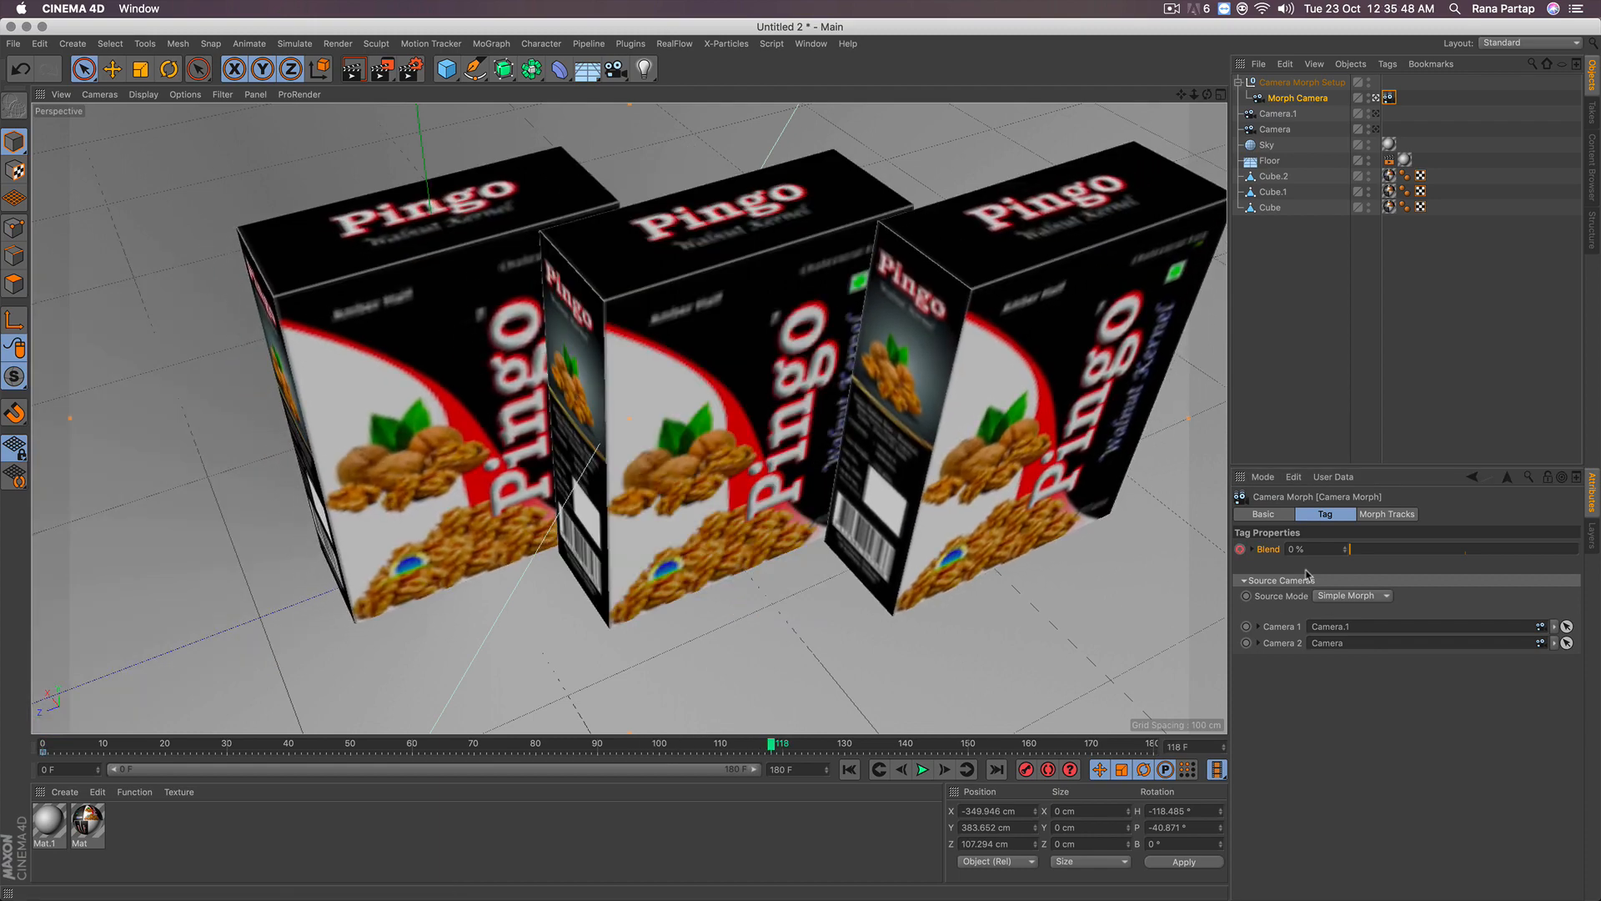
left_click_drag(1352, 550, 1593, 552)
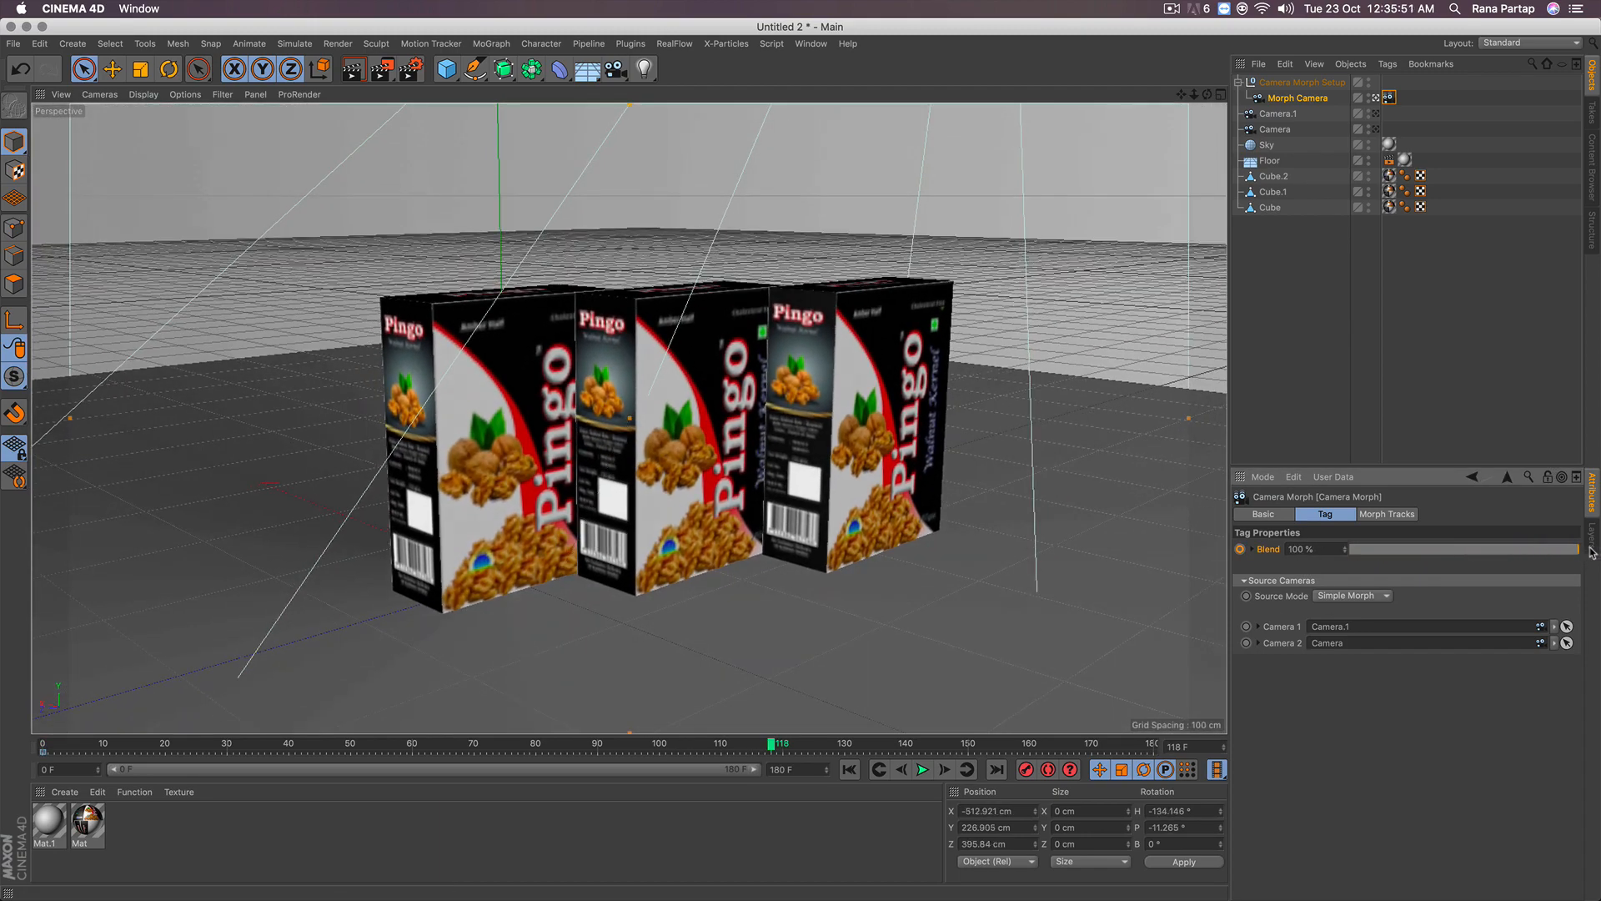
Step: Play the morphing camera animation from the start, stop at frame 115, and render a preview of the view
left_click(849, 768)
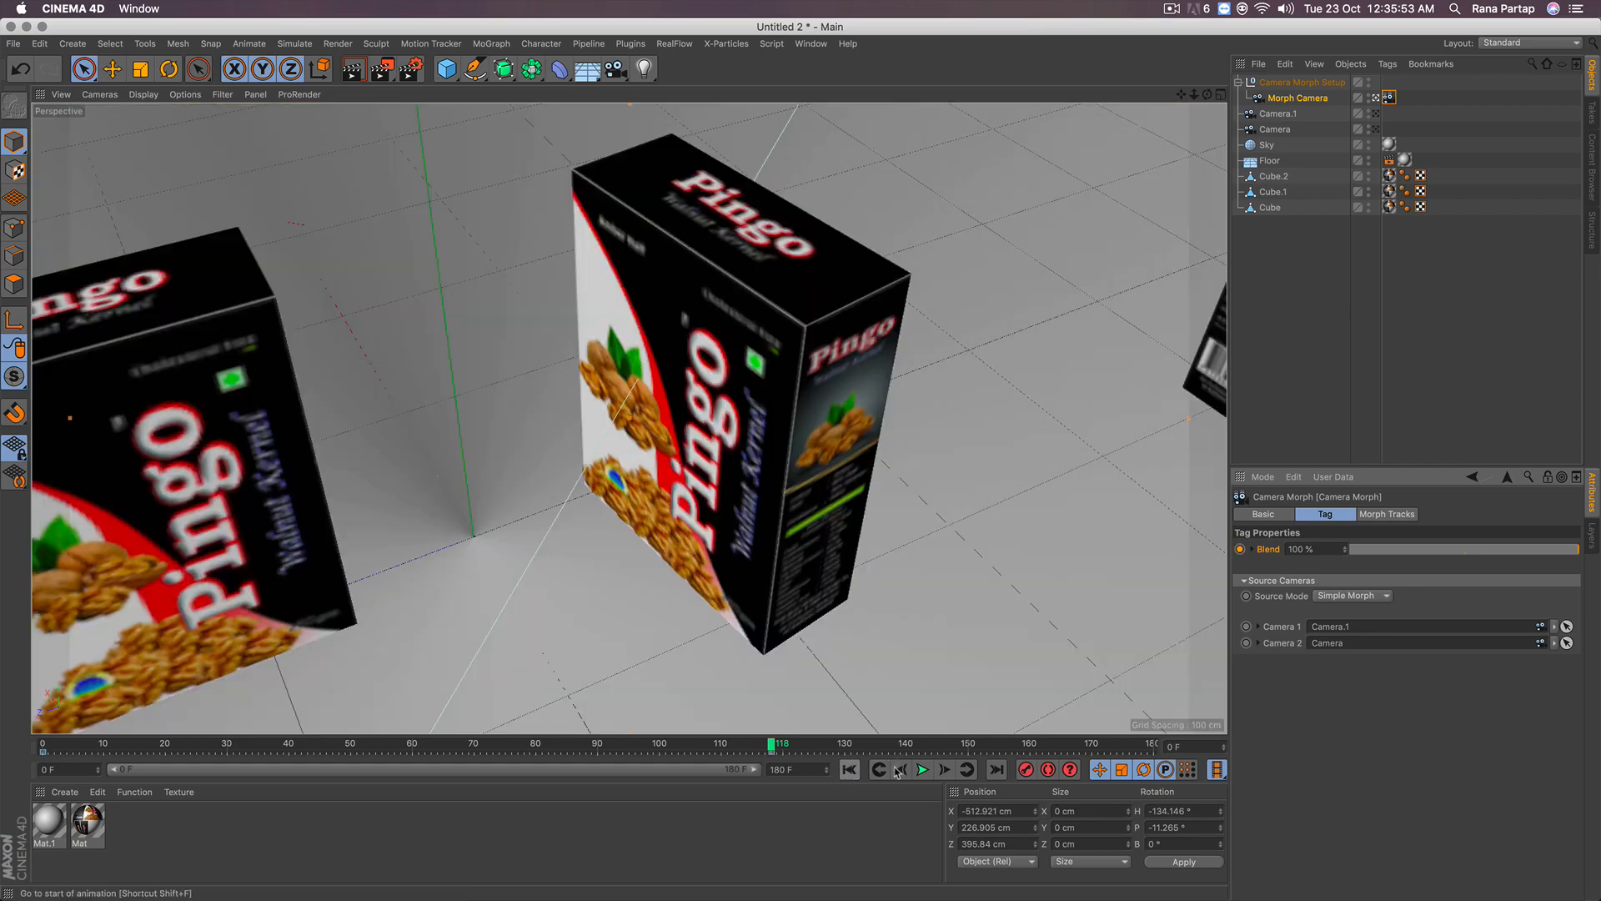
left_click(921, 769)
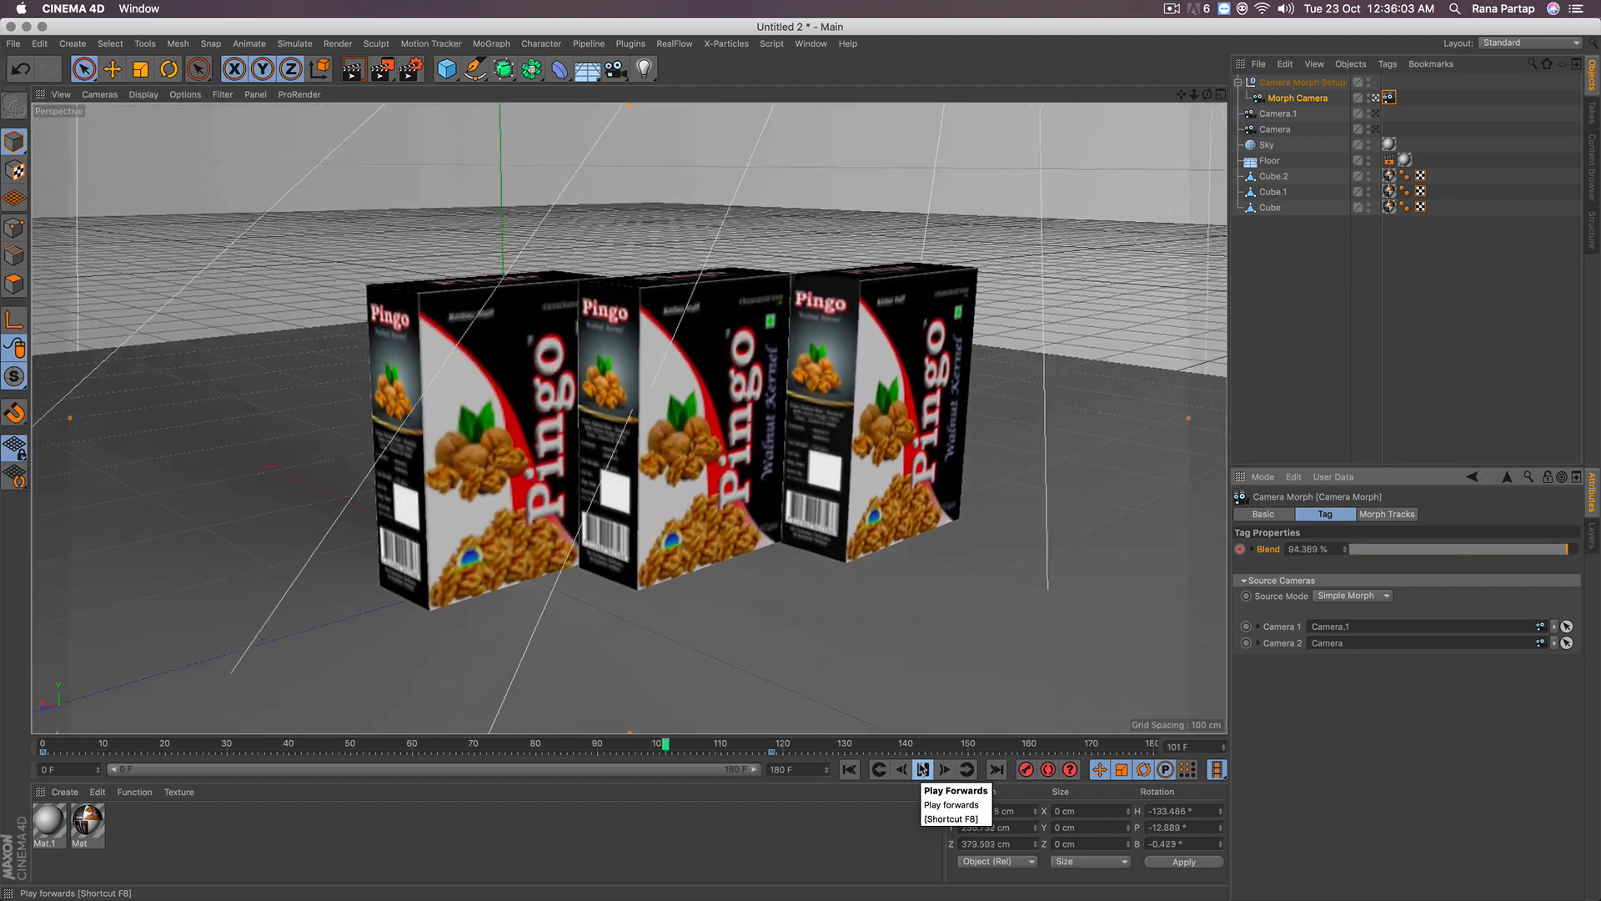
left_click(922, 769)
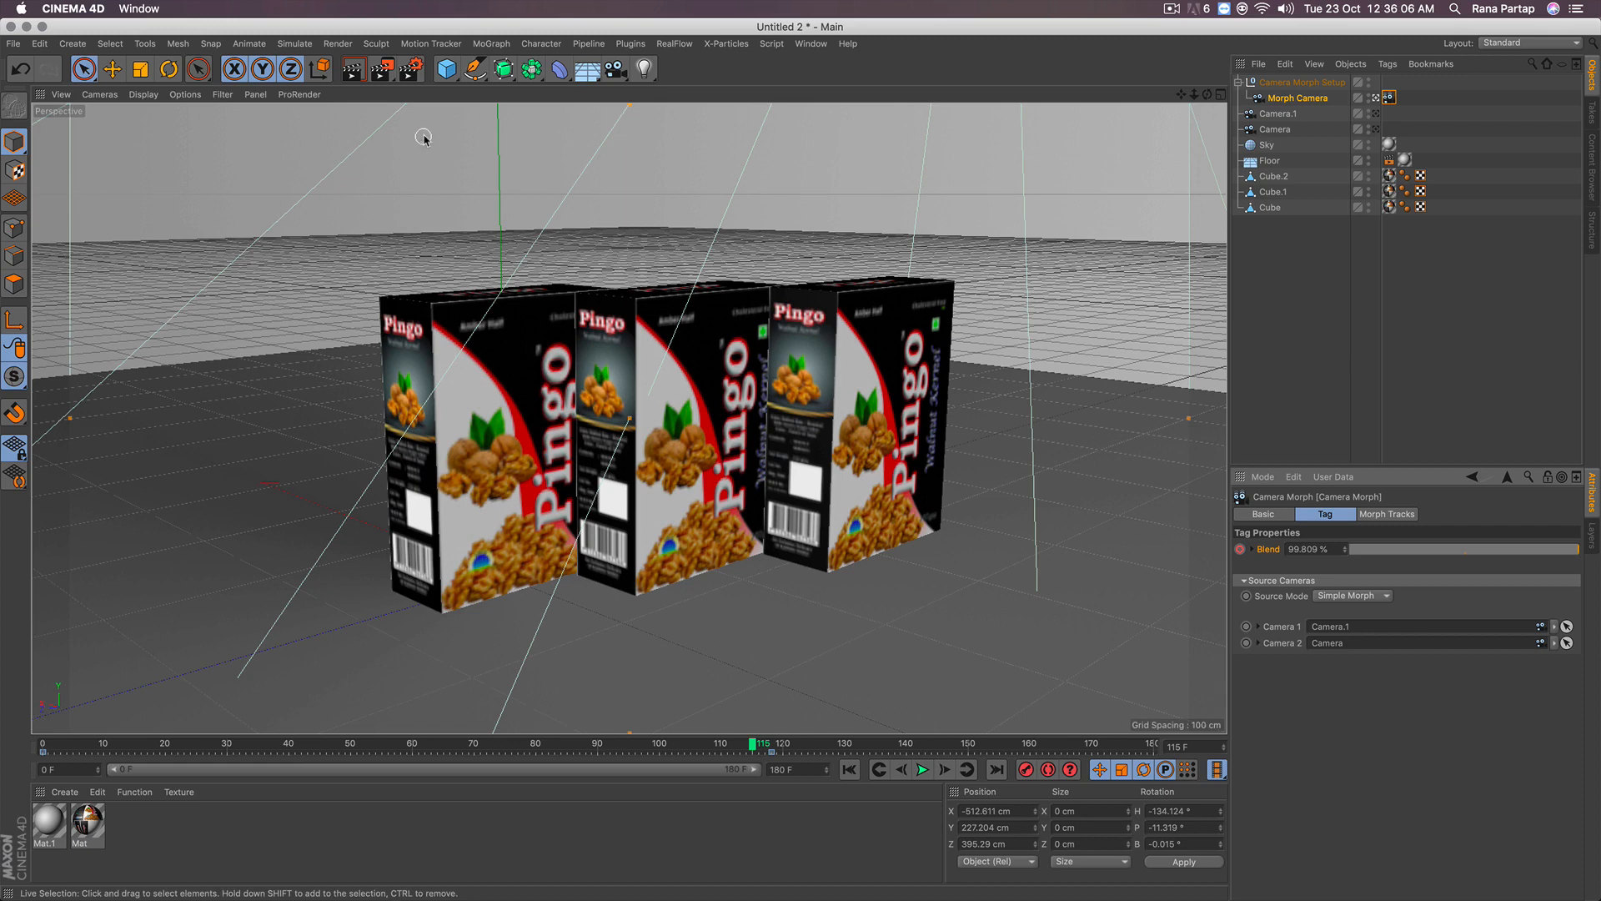
key("super+r")
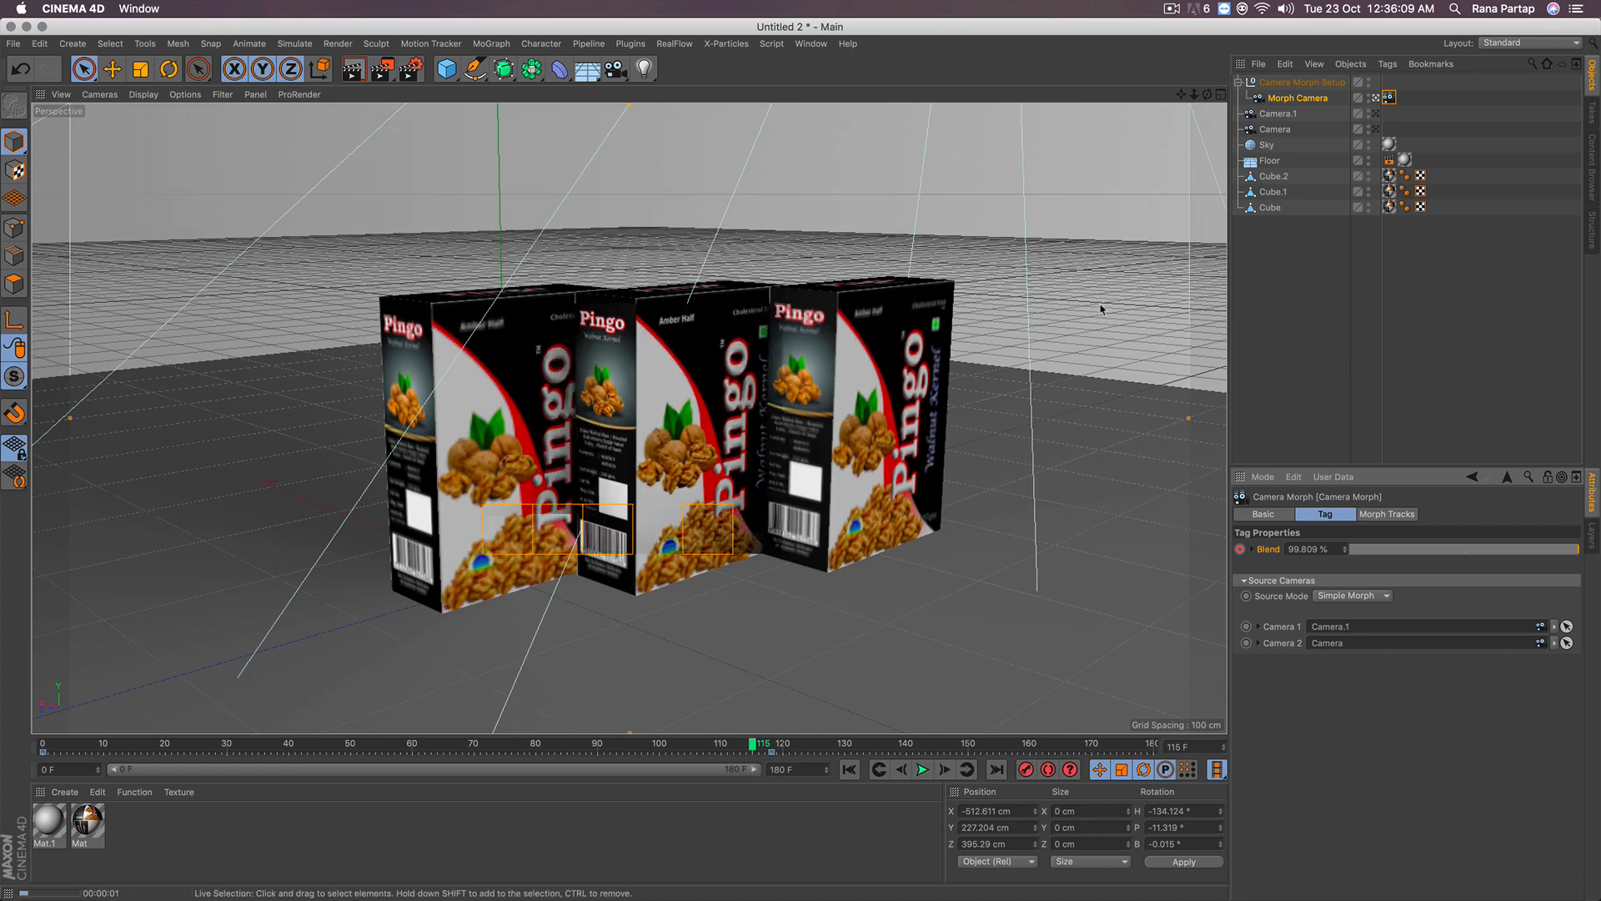